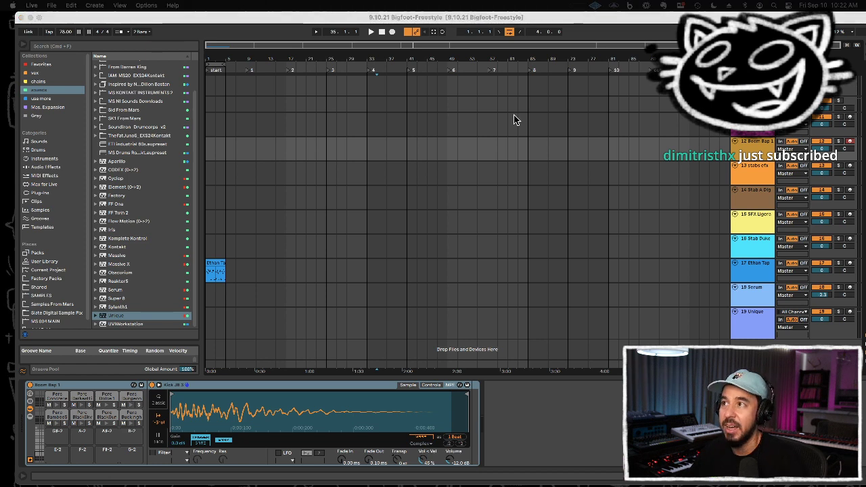
# Step: Examine the Boom Bap and Aurora drum tracks, then browse the User Library, Packs, Shared folder and sounds collection
pyautogui.click(475, 132)
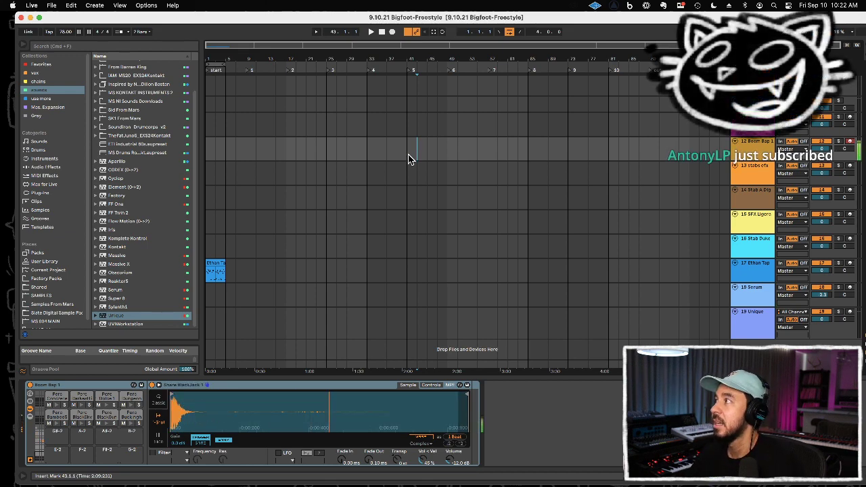
pyautogui.click(367, 122)
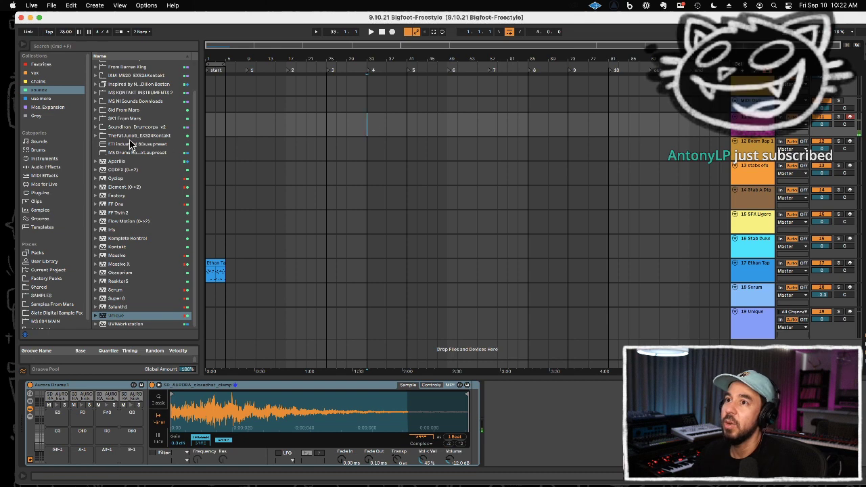
pyautogui.click(45, 261)
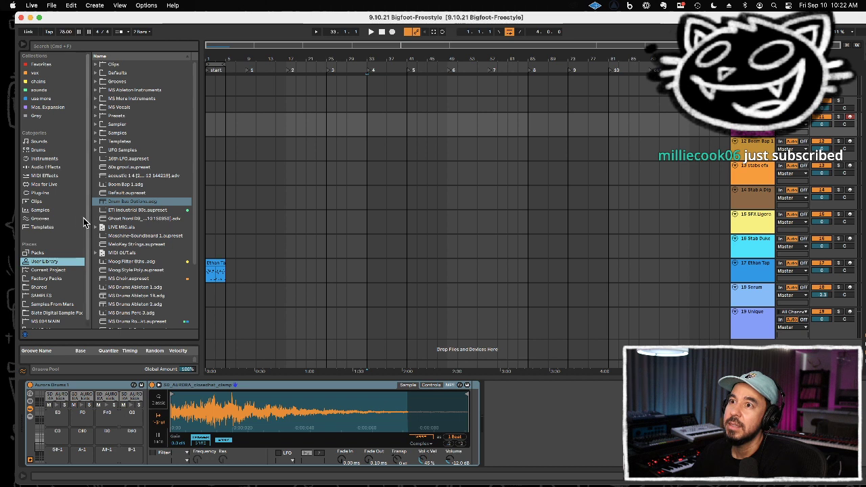
pyautogui.click(49, 254)
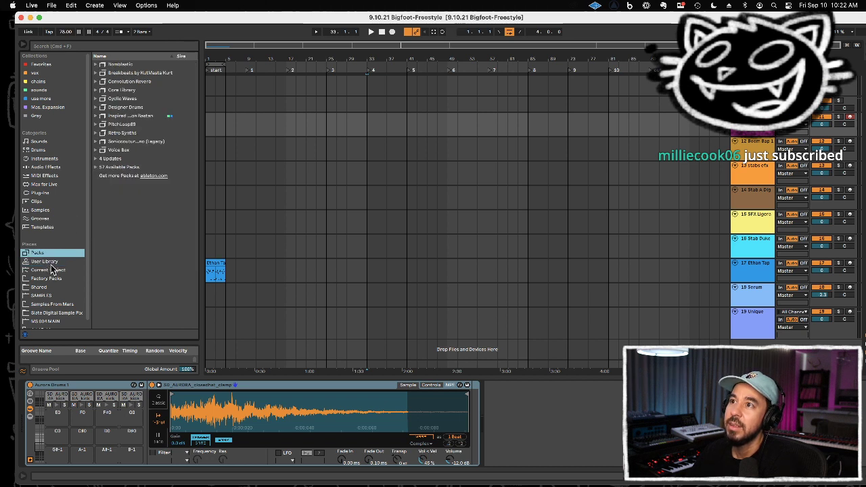
pyautogui.click(47, 262)
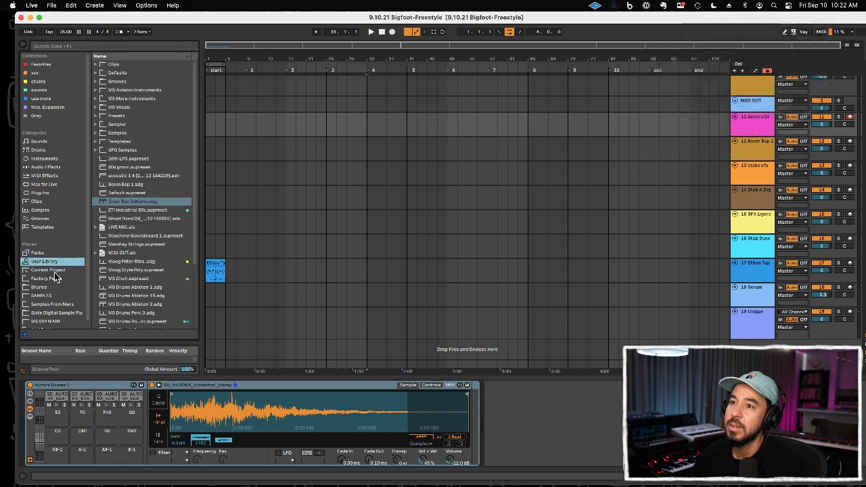
pyautogui.click(49, 290)
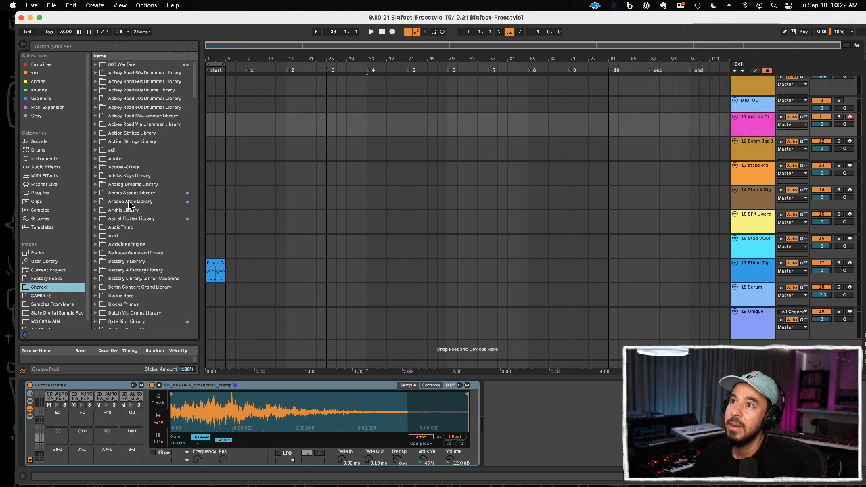
pyautogui.click(50, 83)
pyautogui.click(46, 90)
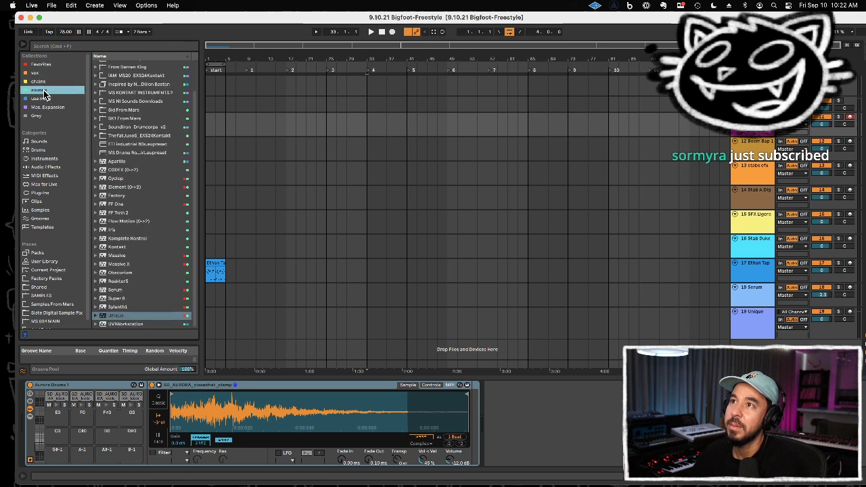
pyautogui.scroll(2, 163, 132)
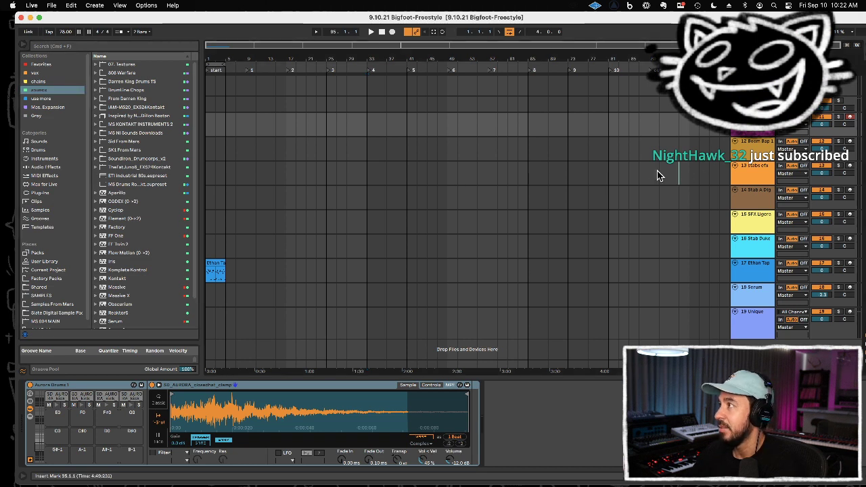
# Step: Move the stabs efx drum rack onto a new track at the end of the set and place its emptied original track just above
pyautogui.click(520, 169)
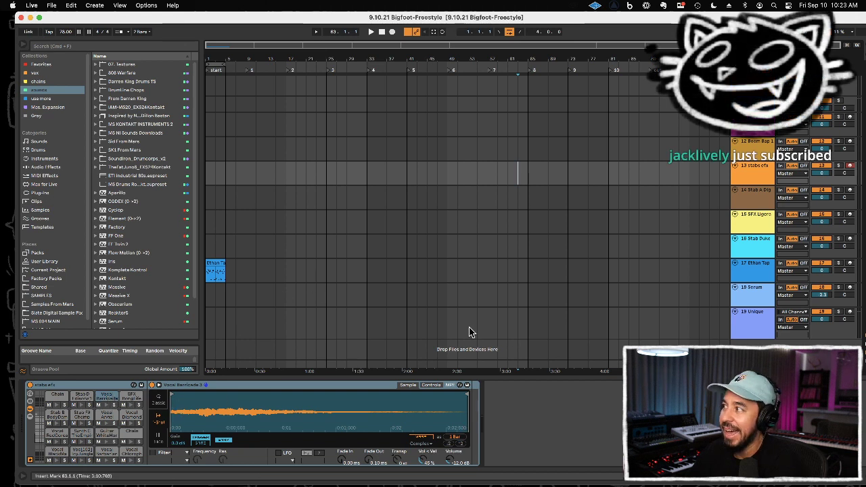
pyautogui.moveTo(218, 385); pyautogui.dragTo(315, 352)
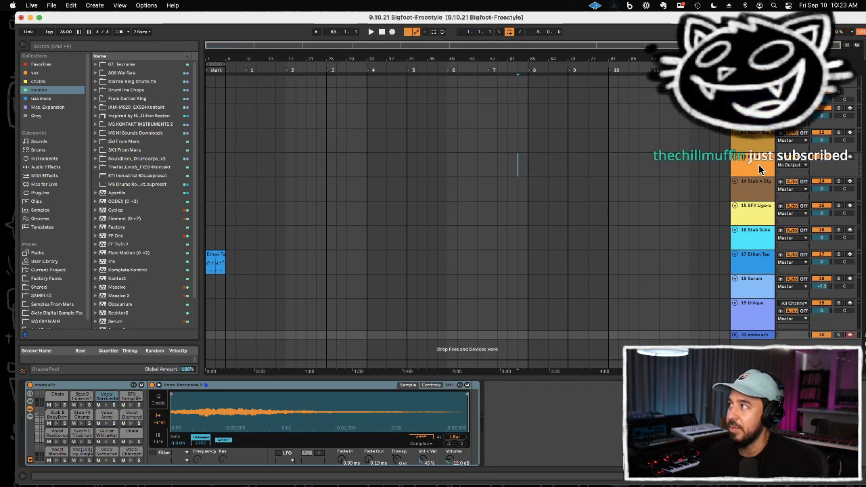
pyautogui.moveTo(755, 169); pyautogui.dragTo(750, 329)
pyautogui.click(754, 334)
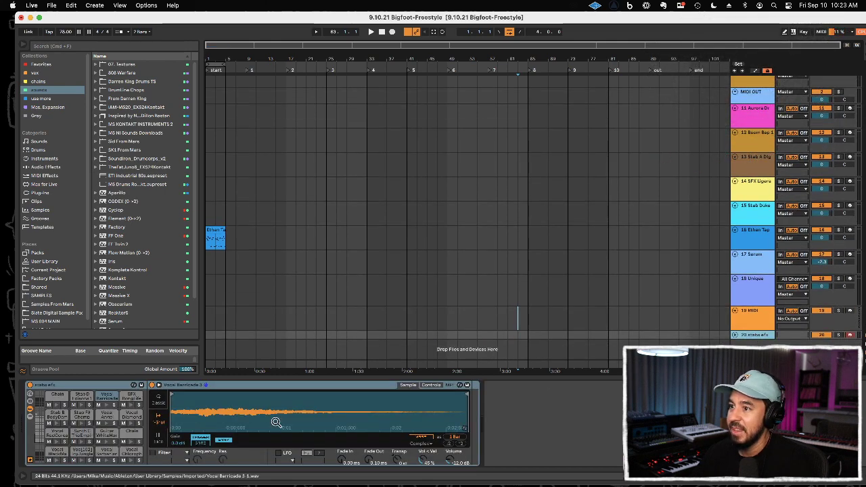
# Step: Move the Vocal Barricade pad from the stabs efx rack to the empty MIDI track and convert its Simpler to Sampler
pyautogui.click(107, 399)
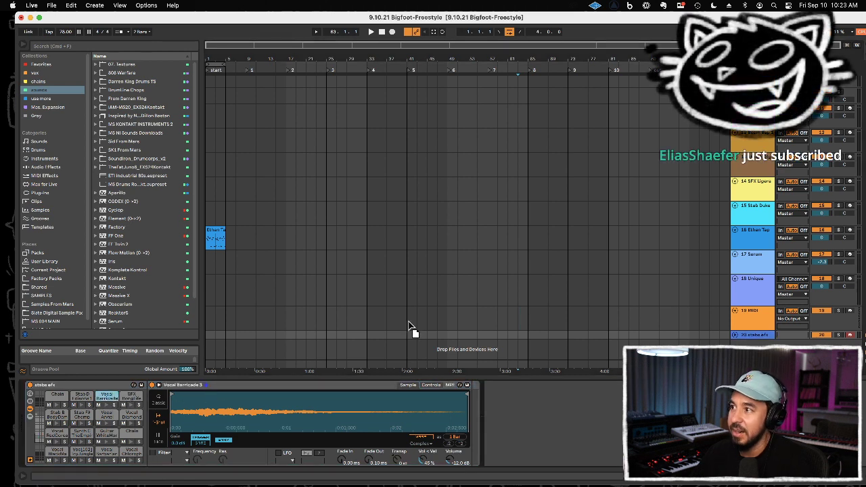
pyautogui.click(757, 321)
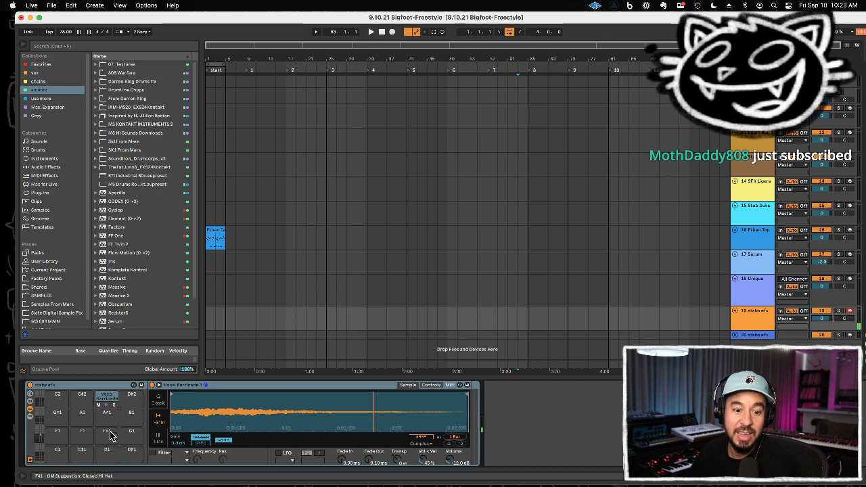
pyautogui.rightClick(193, 388)
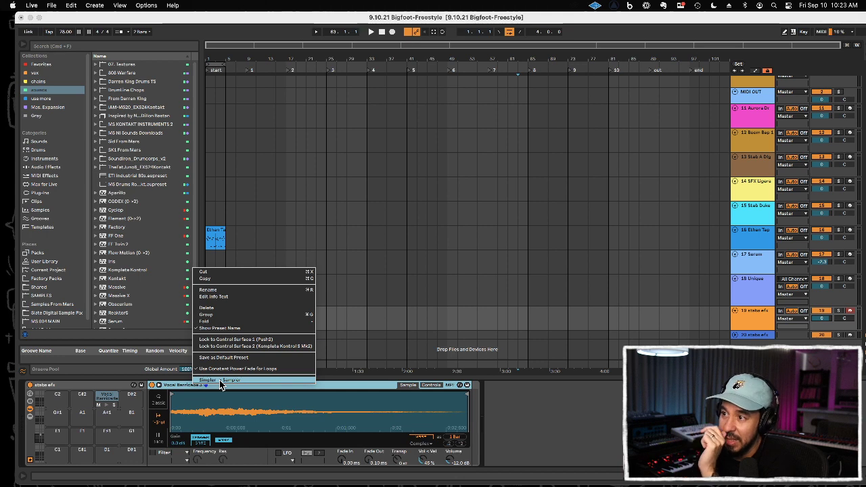
pyautogui.click(220, 380)
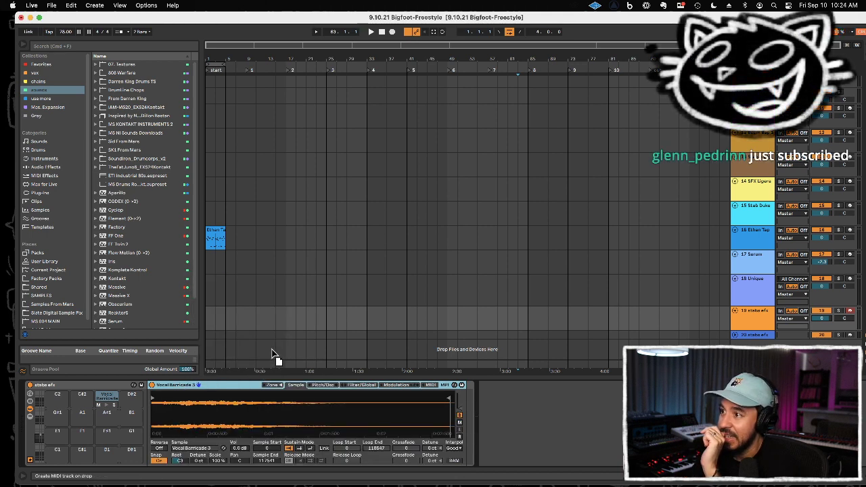
# Step: Move the Vocal Barricade Sampler out of its rack onto its own new MIDI track and delete the leftover one-pad stabs efx track
pyautogui.moveTo(272, 347); pyautogui.dragTo(275, 343)
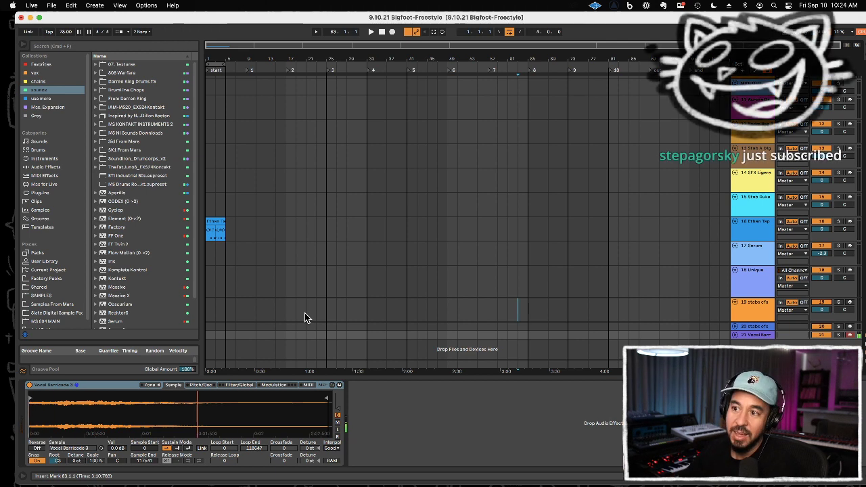
pyautogui.click(748, 311)
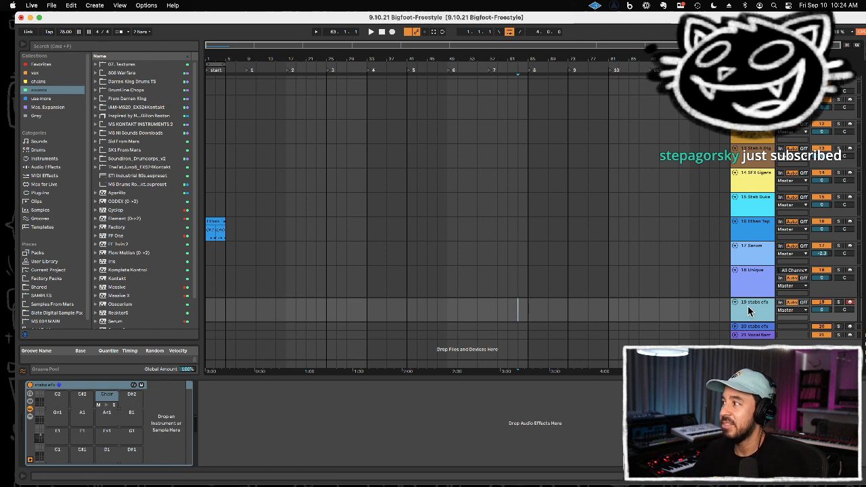
pyautogui.press('Delete')
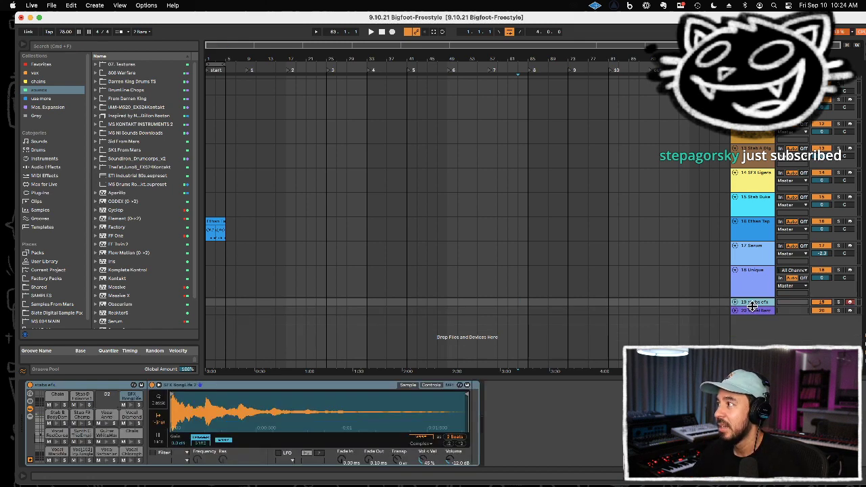
# Step: Unfold the Vocal Barricade and stabs efx tracks at the end of the arrangement
pyautogui.click(753, 310)
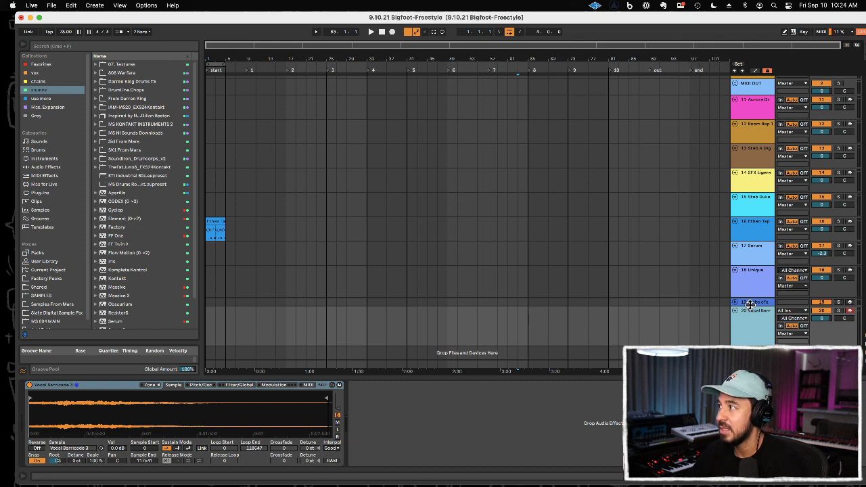
pyautogui.moveTo(750, 319); pyautogui.dragTo(750, 332)
pyautogui.scroll(-2, 712, 291)
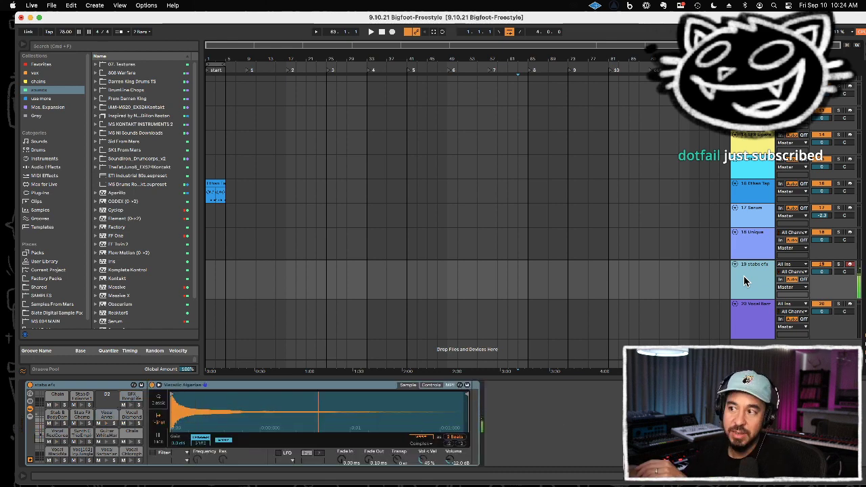
# Step: On the Vocal Barricade Sampler, set the volume envelope attack to 0.13 ms, velocity-to-volume to 22%, volume to -1.12 dB and voices to 6
pyautogui.click(751, 318)
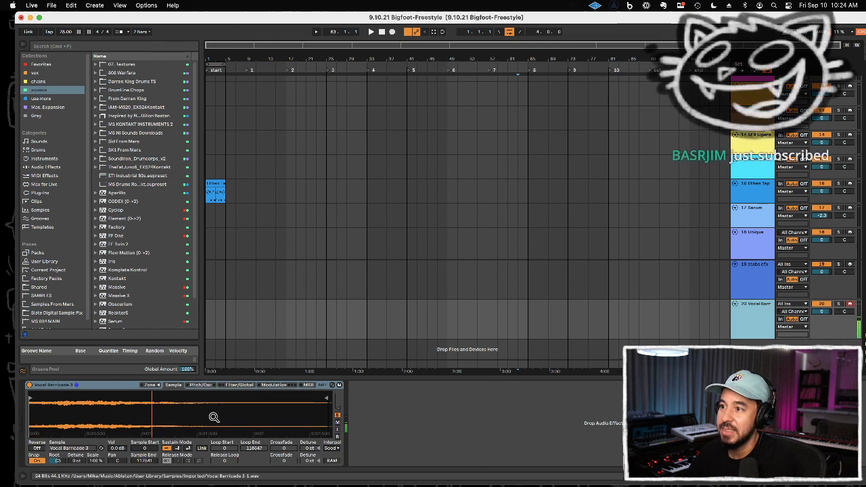
pyautogui.click(201, 384)
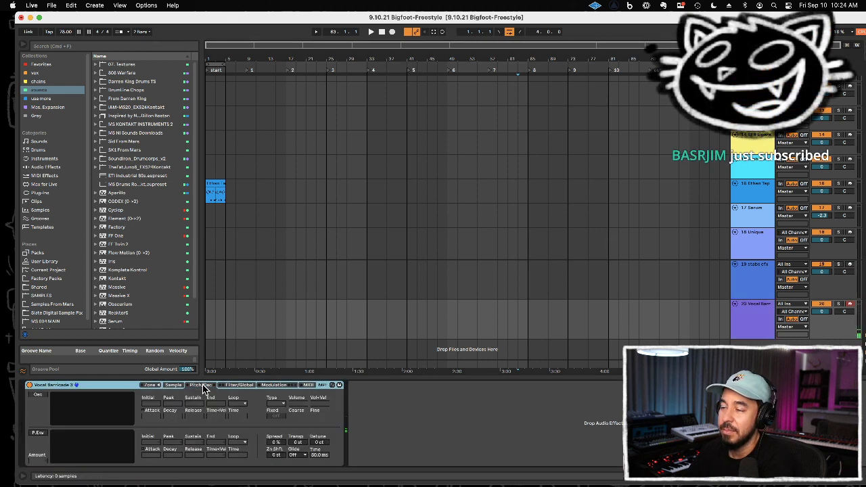
pyautogui.click(230, 385)
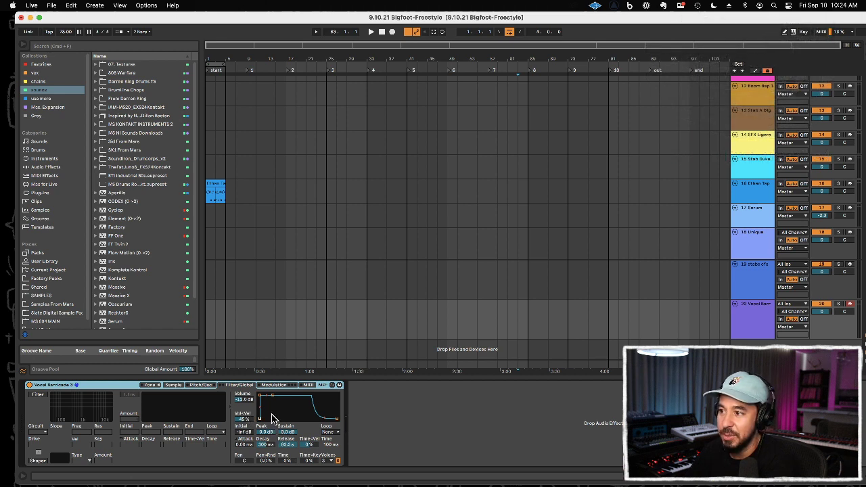
pyautogui.moveTo(248, 446); pyautogui.dragTo(247, 440)
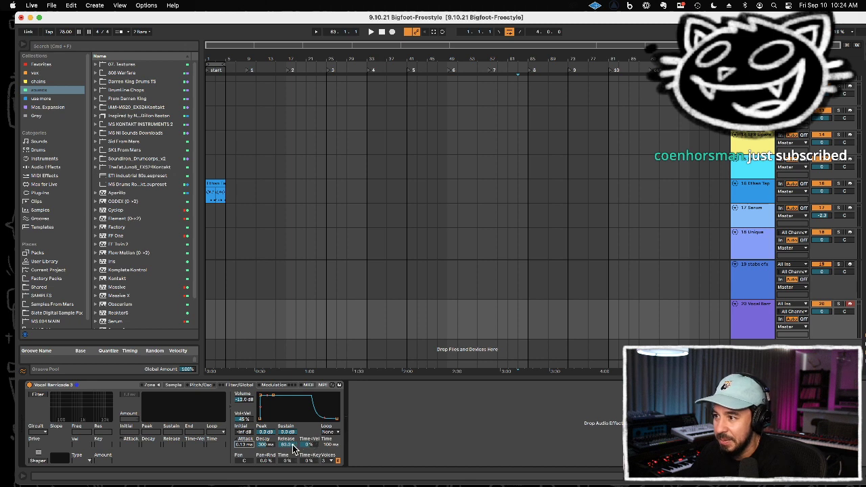
pyautogui.moveTo(293, 449); pyautogui.dragTo(292, 437)
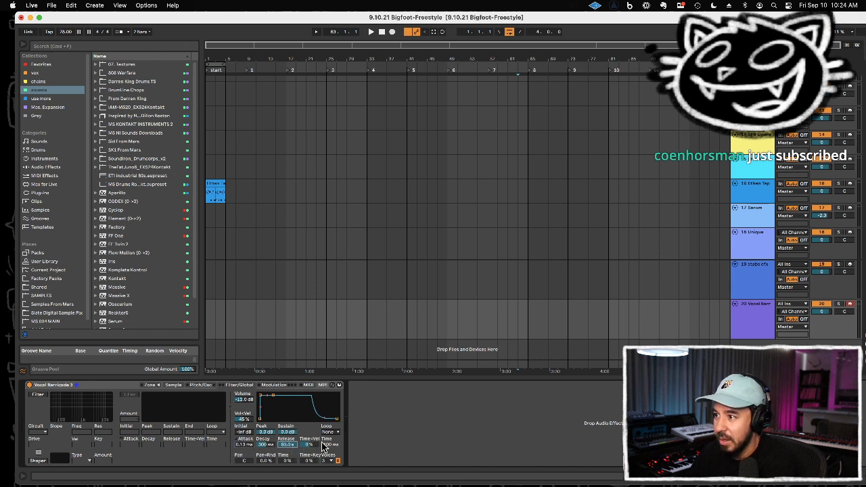
pyautogui.moveTo(247, 420); pyautogui.dragTo(248, 435)
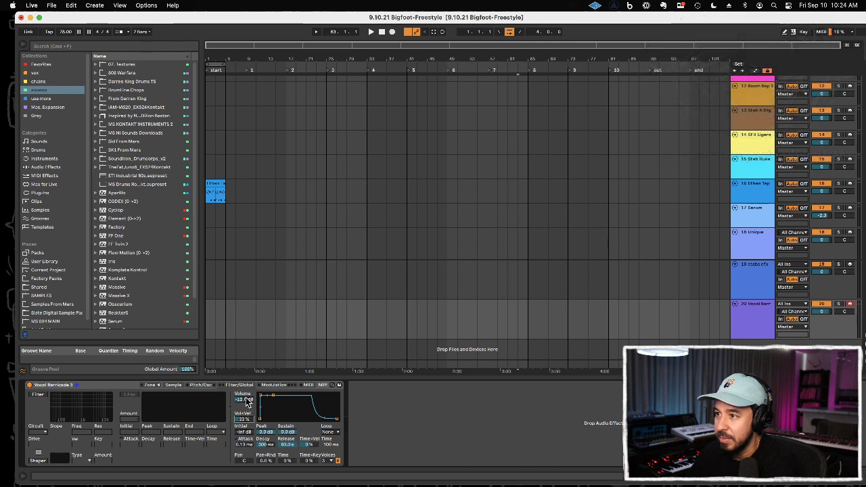
pyautogui.moveTo(244, 400); pyautogui.dragTo(244, 391)
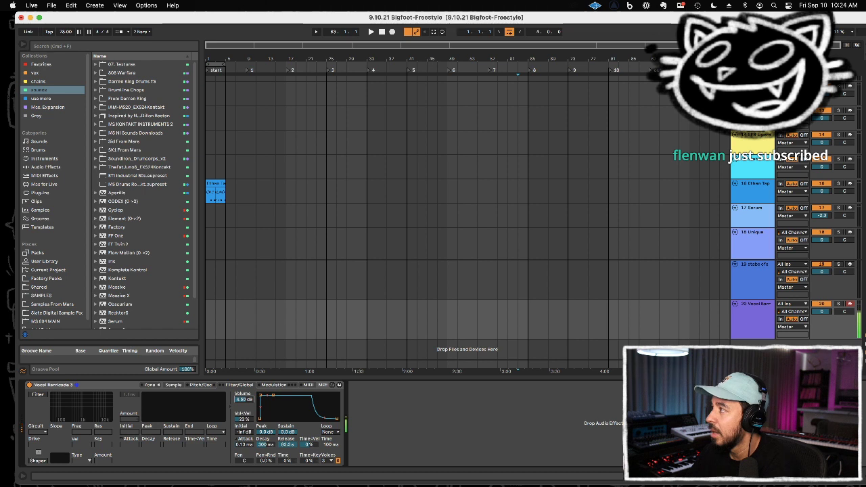
pyautogui.click(329, 462)
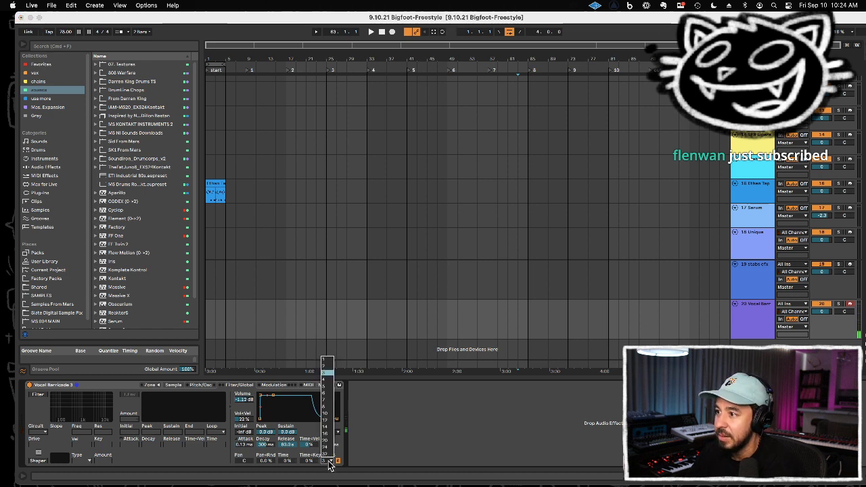
pyautogui.click(328, 397)
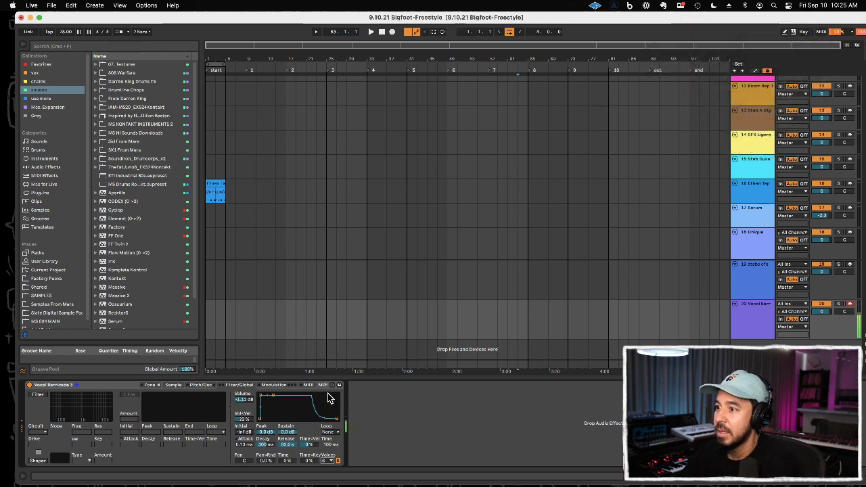
# Step: Lengthen the Sampler's volume attack to about 33.8 ms and enable its filter with the cutoff at about 2.85 kHz and resonance at 30%
pyautogui.moveTo(238, 443); pyautogui.dragTo(238, 439)
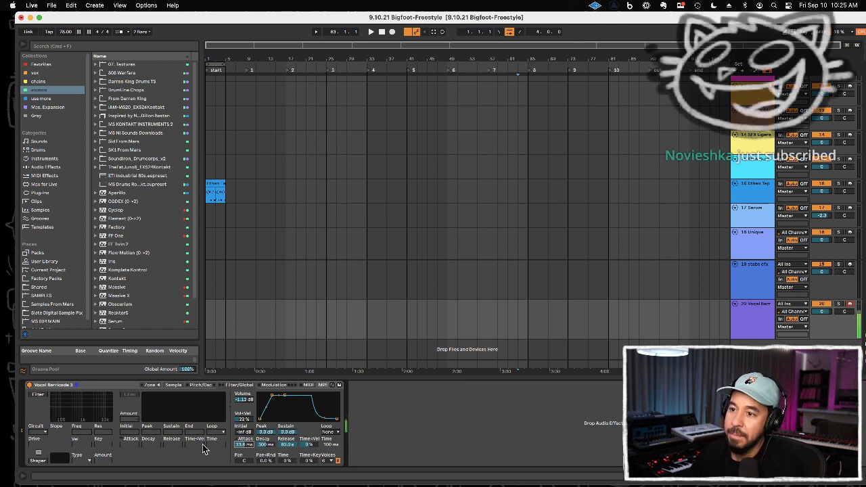
pyautogui.click(37, 395)
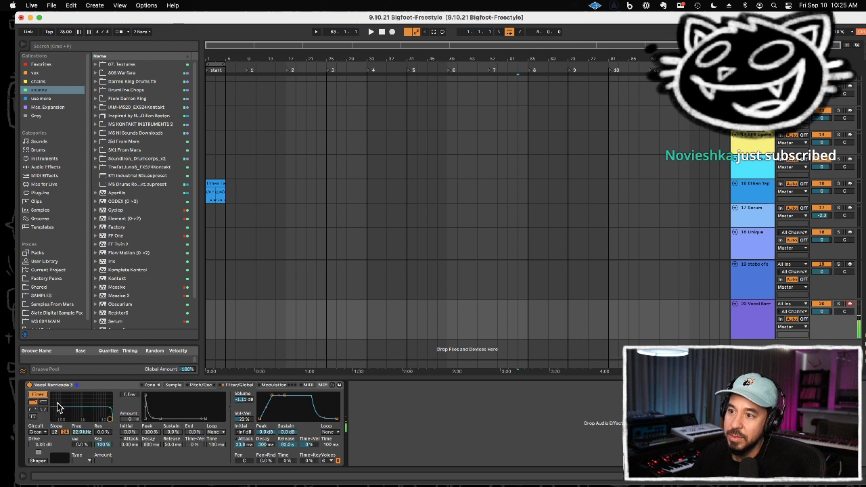
pyautogui.moveTo(110, 419); pyautogui.dragTo(93, 414)
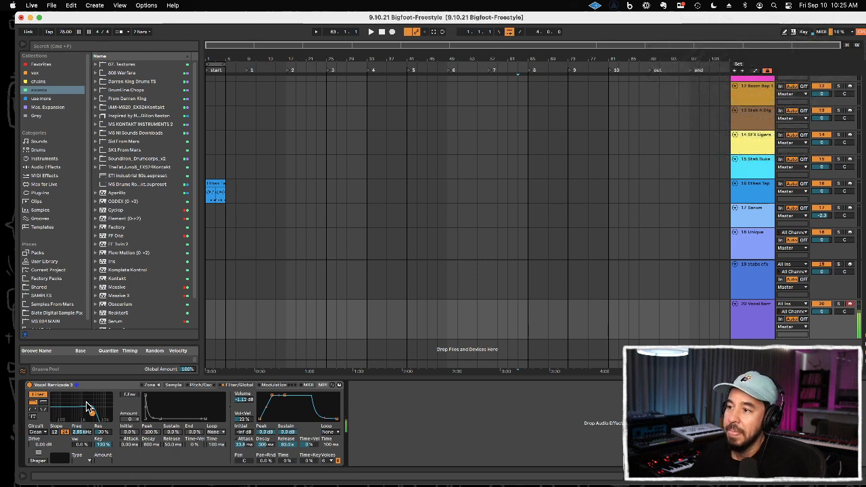
pyautogui.click(197, 385)
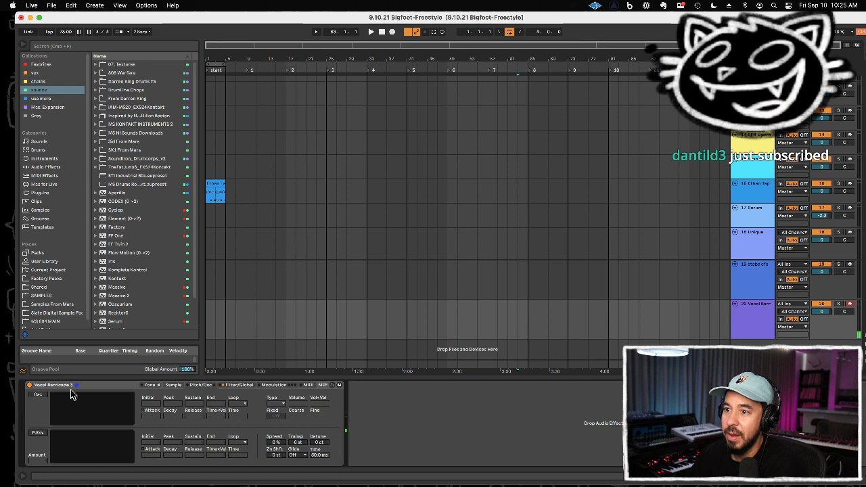
pyautogui.click(43, 397)
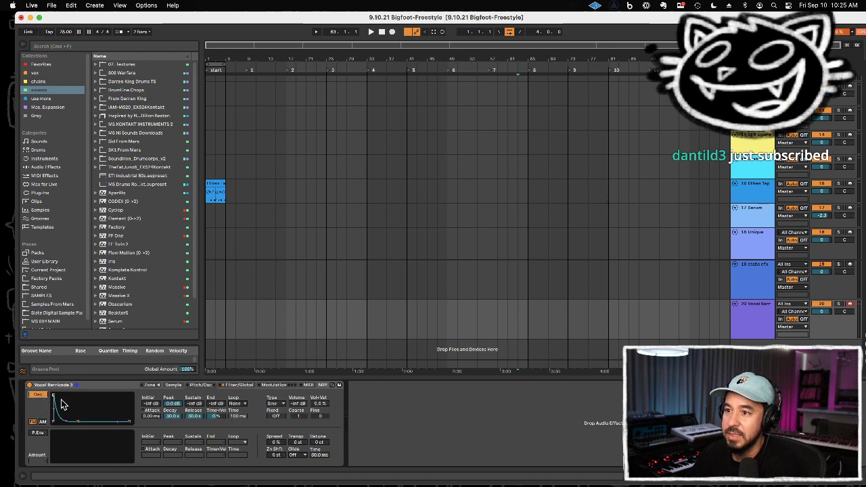
pyautogui.click(42, 397)
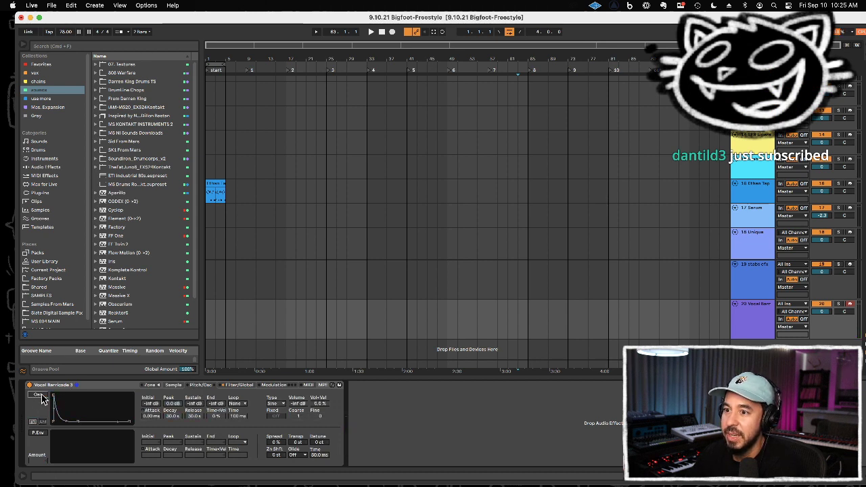
# Step: Enable the Sampler's modulation oscillator with coarse at 5, and shape its envelope to a 0 dB sustain and 60 s decay
pyautogui.click(41, 433)
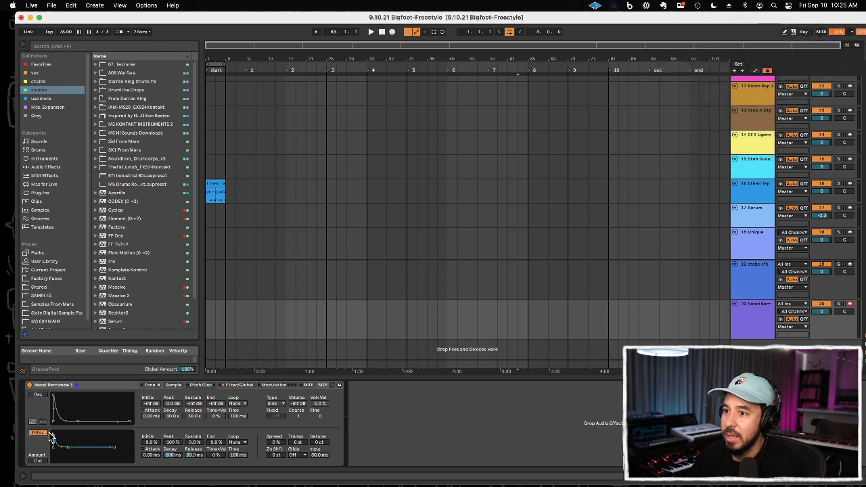
pyautogui.click(42, 434)
pyautogui.click(40, 395)
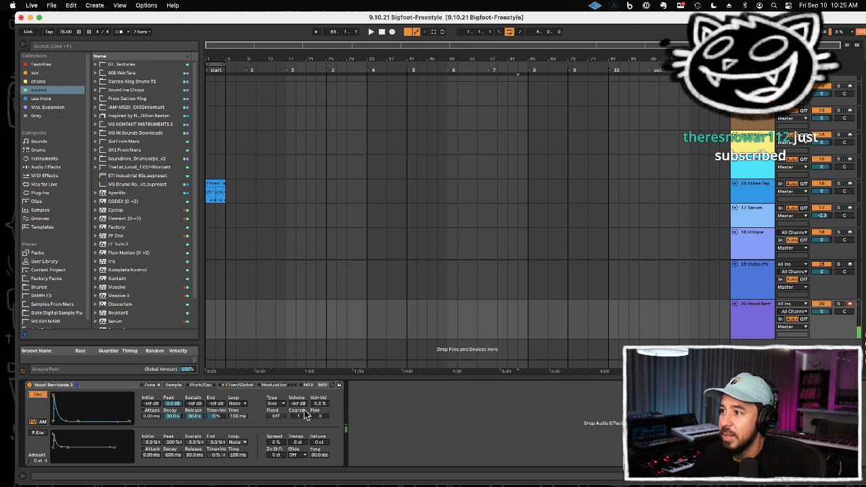
pyautogui.moveTo(301, 420); pyautogui.dragTo(301, 413)
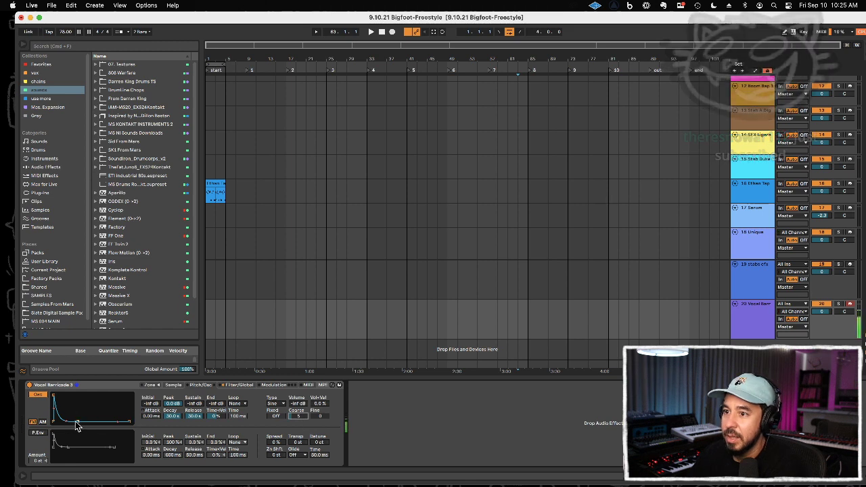
pyautogui.moveTo(68, 422); pyautogui.dragTo(79, 395)
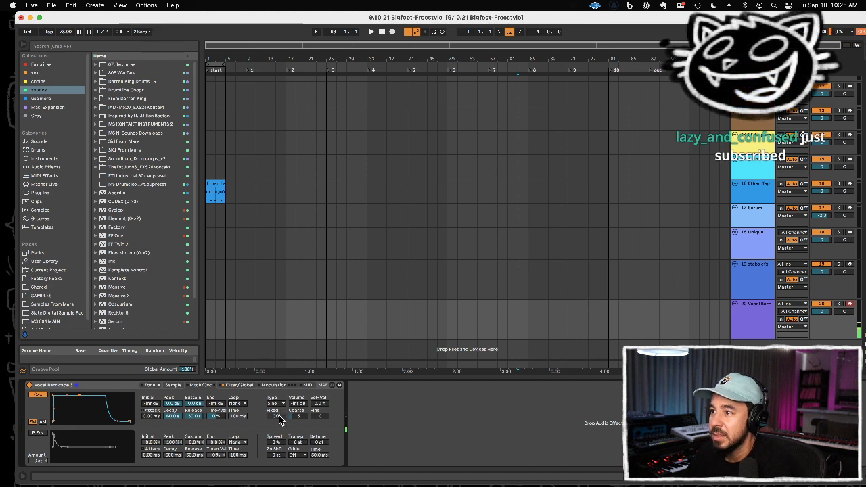
# Step: Set the modulation oscillator's coarse tuning to 0.75 and its volume to -45 dB
pyautogui.moveTo(298, 404); pyautogui.dragTo(297, 393)
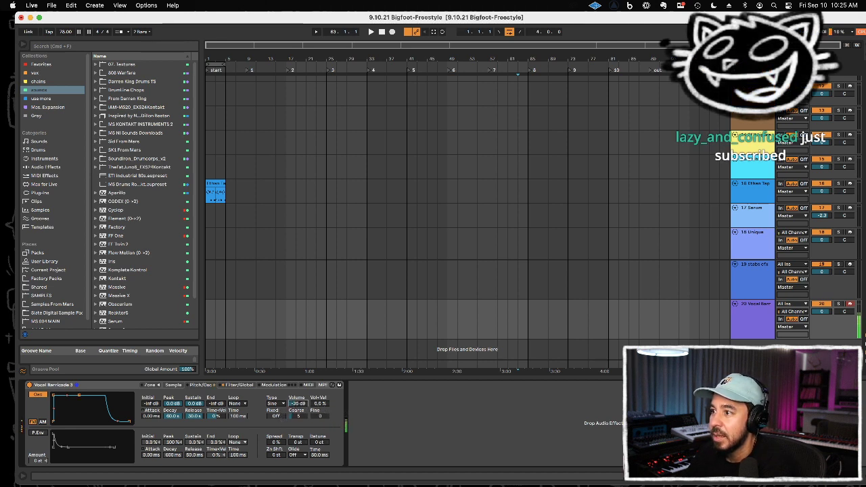
pyautogui.click(298, 417)
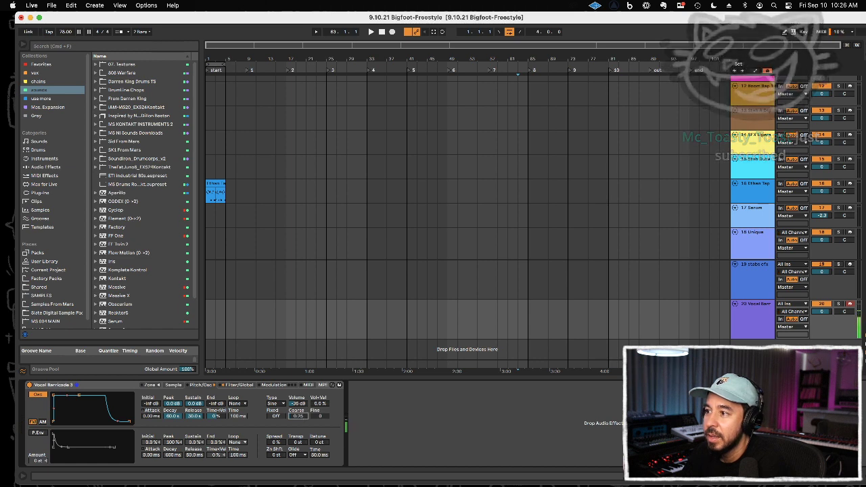
pyautogui.moveTo(299, 405); pyautogui.dragTo(299, 422)
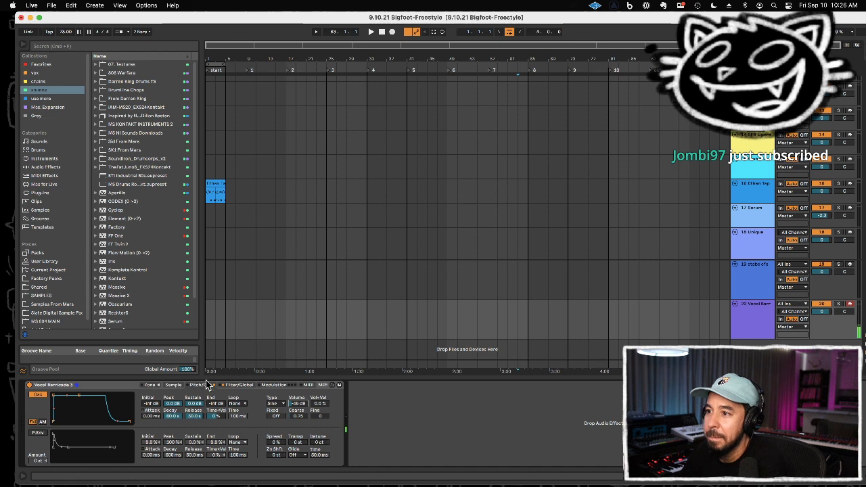
# Step: Enable LFO 1 on the Vocal Barricade Sampler with its frequency at about 5.54 Hz and pan modulation at about 43.8%
pyautogui.click(236, 384)
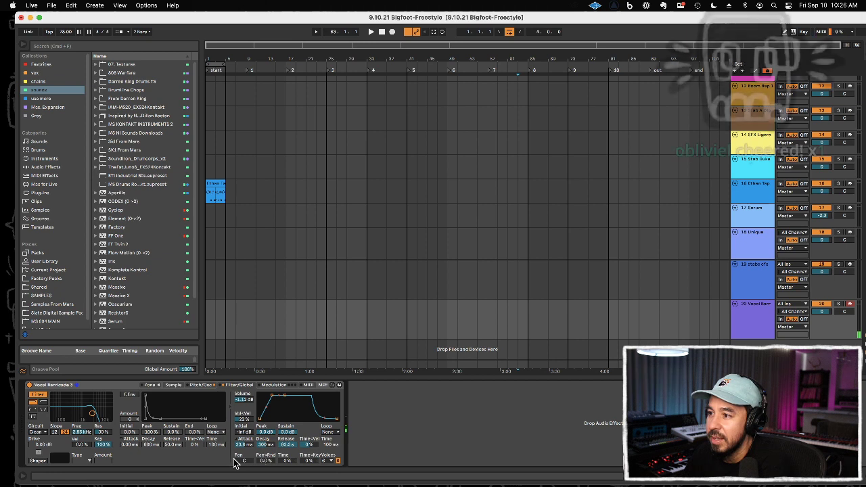
pyautogui.click(273, 385)
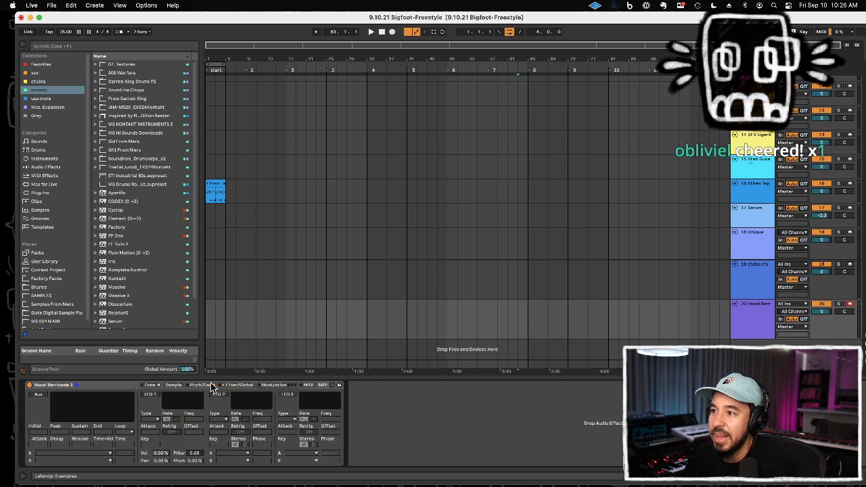
pyautogui.click(214, 385)
pyautogui.click(265, 386)
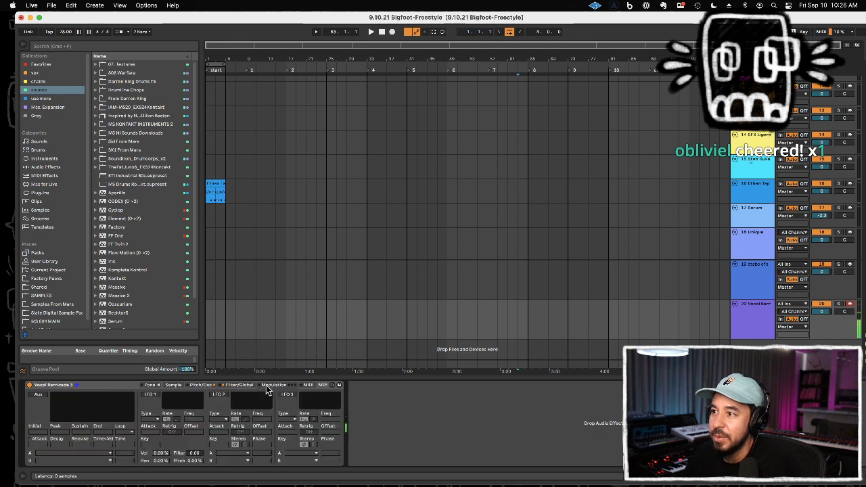
pyautogui.click(149, 395)
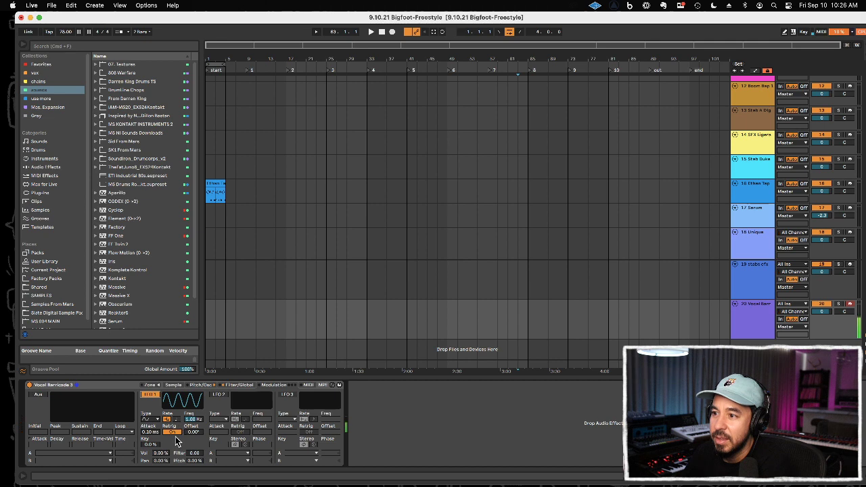
pyautogui.moveTo(162, 461); pyautogui.dragTo(162, 433)
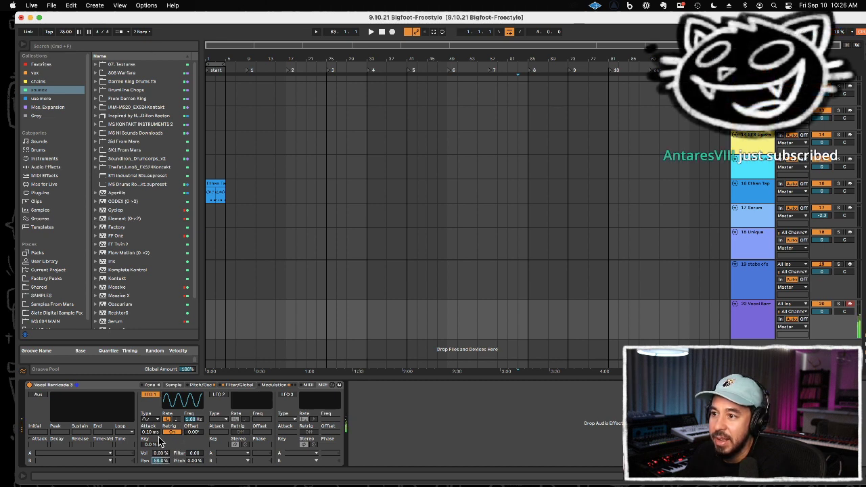
pyautogui.moveTo(192, 421); pyautogui.dragTo(193, 399)
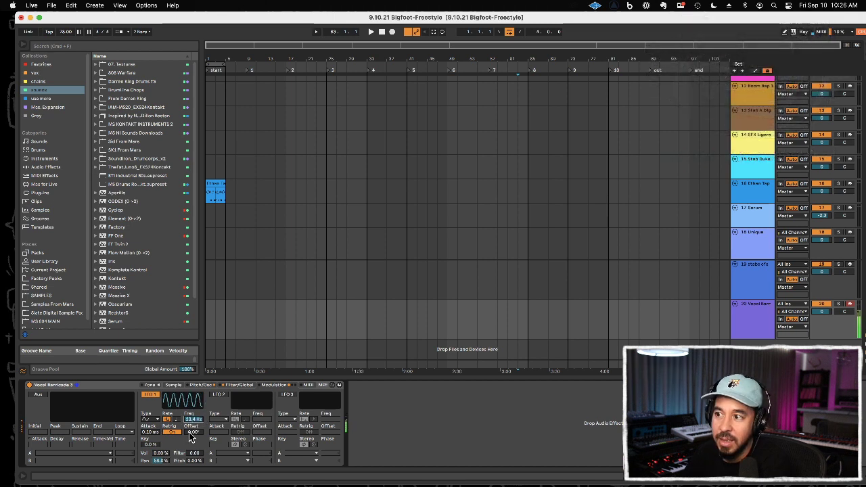
pyautogui.moveTo(193, 424); pyautogui.dragTo(193, 434)
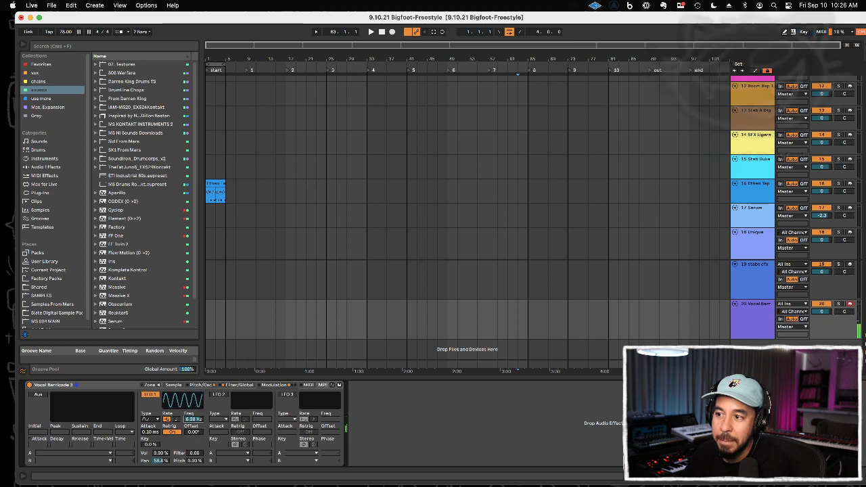
pyautogui.click(162, 460)
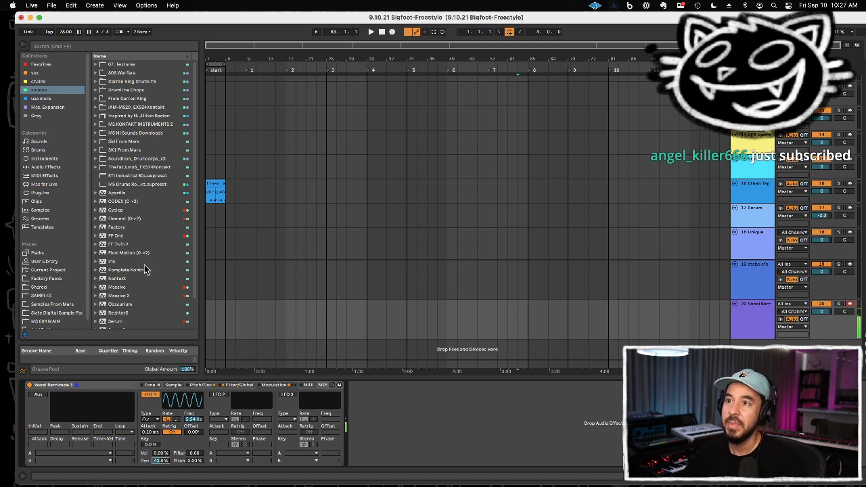
# Step: Add the ValhallaRoom reverb plug-in after the Sampler on the Vocal Barricade track
pyautogui.click(41, 192)
pyautogui.click(128, 236)
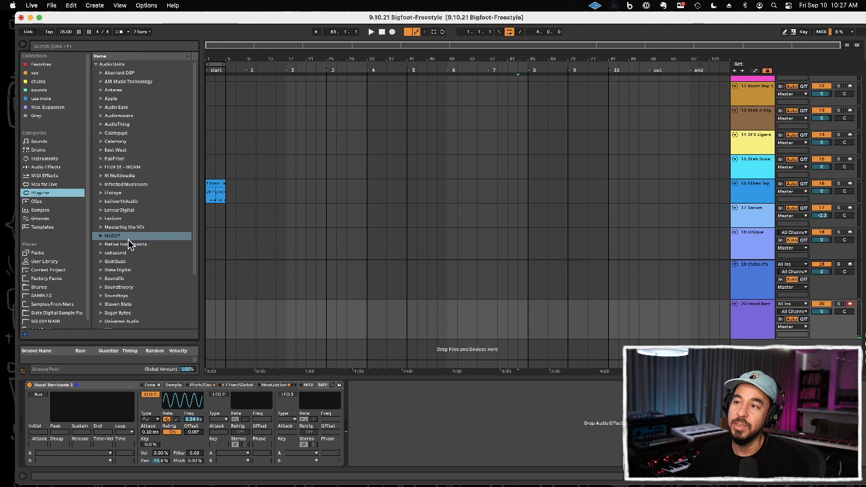
pyautogui.scroll(-5, 129, 284)
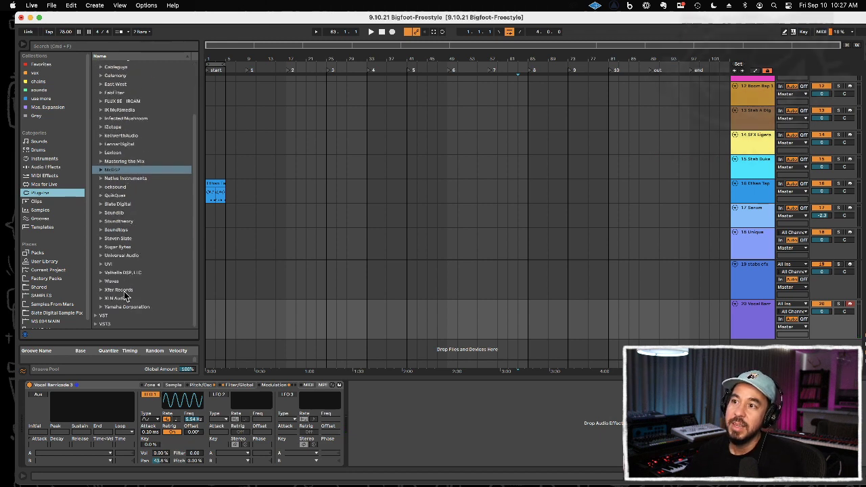
pyautogui.click(133, 274)
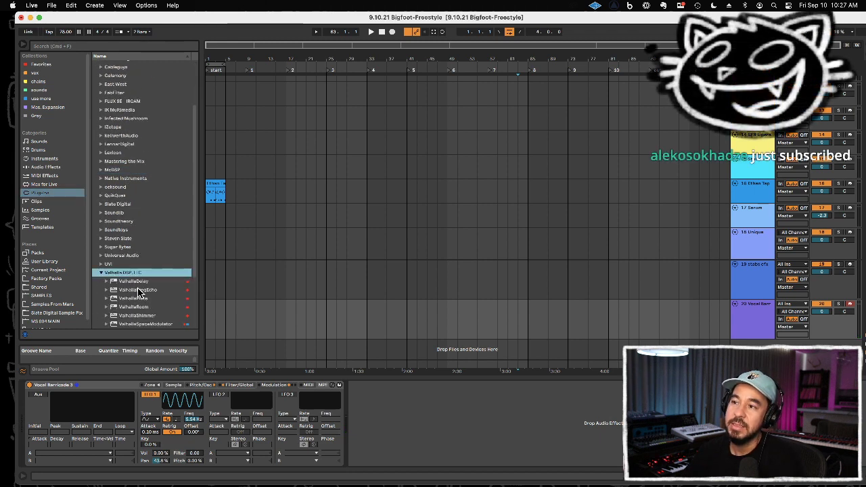
pyautogui.scroll(-2, 138, 284)
pyautogui.moveTo(136, 280); pyautogui.dragTo(393, 404)
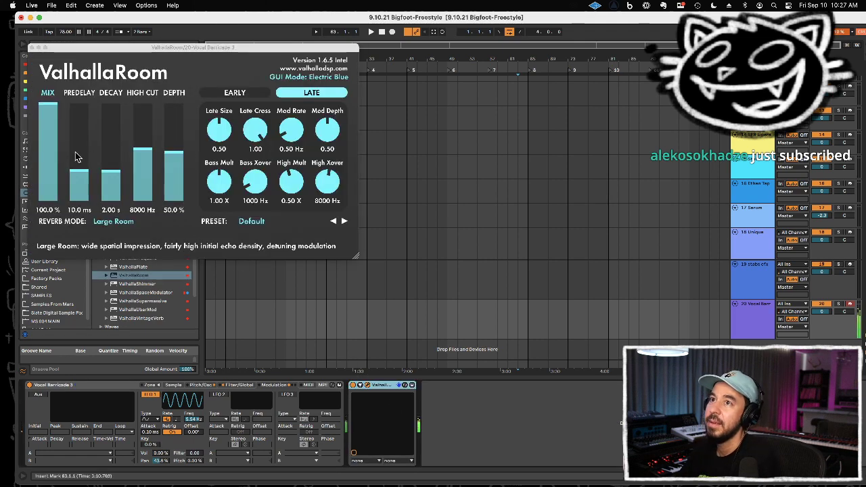
# Step: Set the ValhallaRoom mix to 58% and decay to 4.55 s, and close its window
pyautogui.moveTo(56, 152)
pyautogui.mouseDown()
pyautogui.moveTo(57, 162)
pyautogui.moveTo(58, 151)
pyautogui.mouseUp()
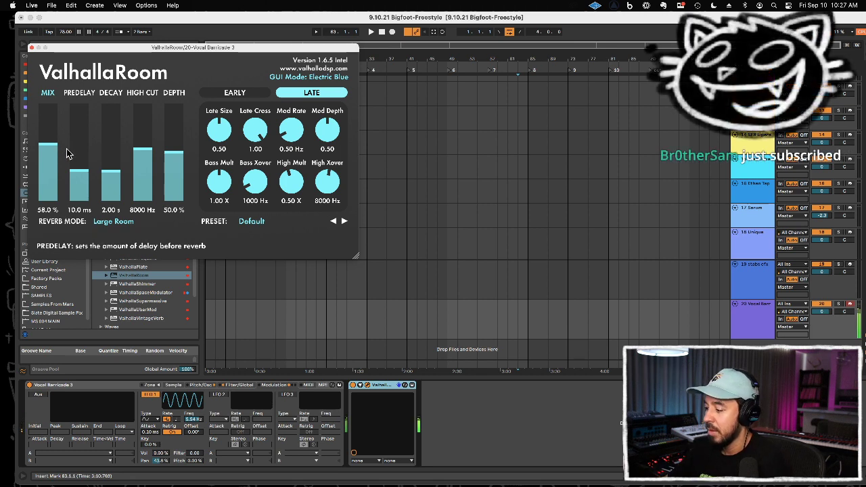
pyautogui.moveTo(111, 174); pyautogui.dragTo(112, 168)
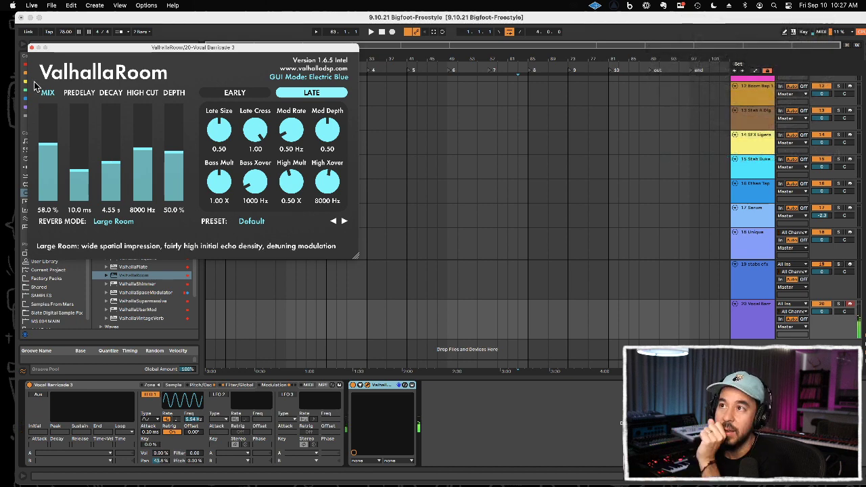
pyautogui.click(32, 49)
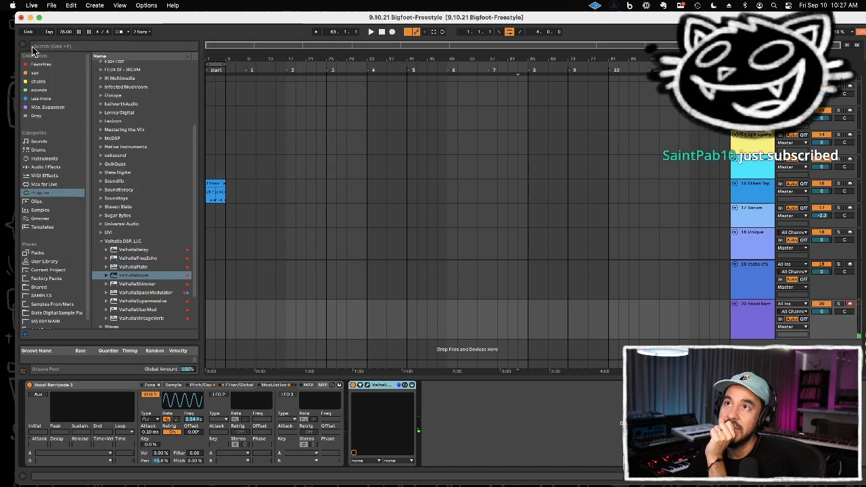
# Step: Move the stabs efx and Ethan Tape Drums tracks up so they sit in that order directly above the SFX Ligera track
pyautogui.click(752, 274)
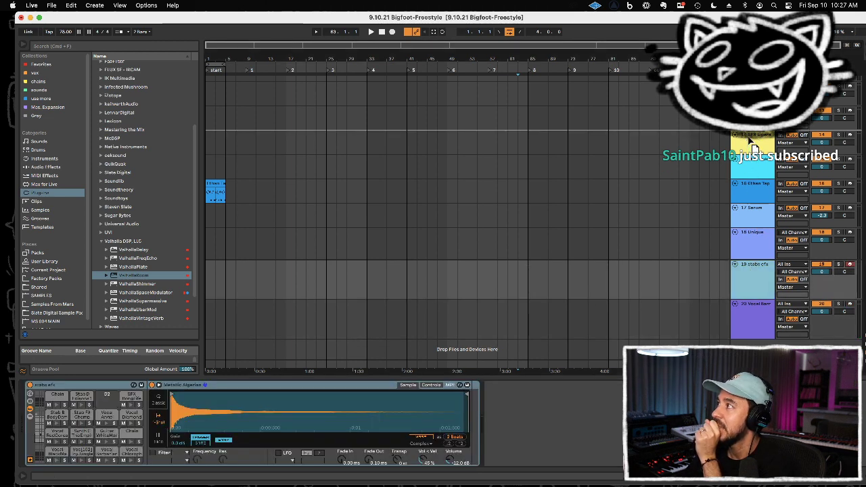
pyautogui.moveTo(747, 138); pyautogui.dragTo(748, 139)
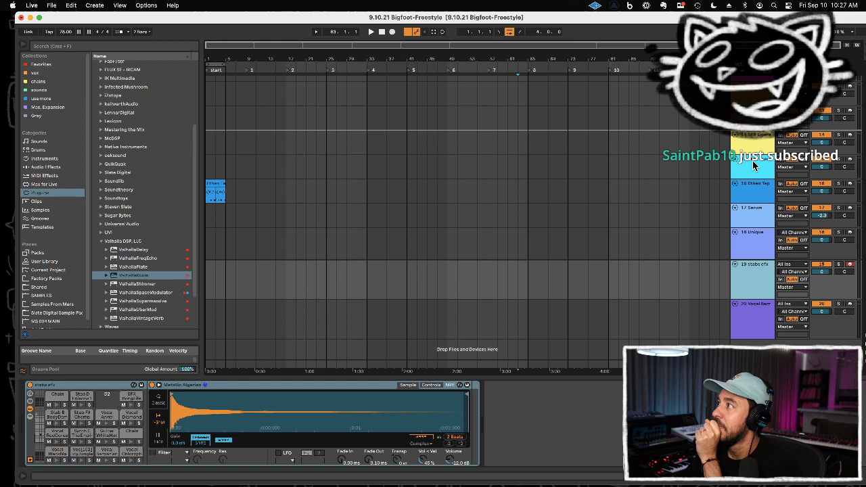
pyautogui.moveTo(756, 228); pyautogui.dragTo(301, 157)
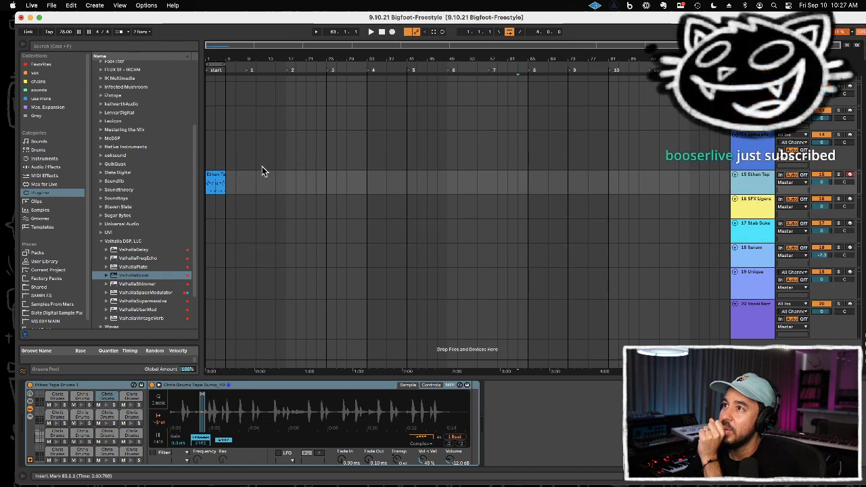
pyautogui.click(207, 161)
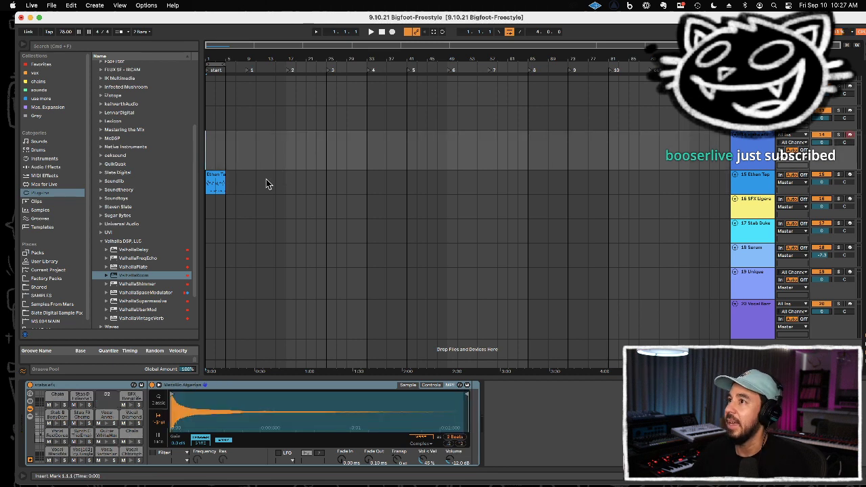
# Step: Search the plug-ins for "imp" and add the Infected Mushroom Pusher (IMPusher) to the Ethan Tape Drums track
pyautogui.click(235, 186)
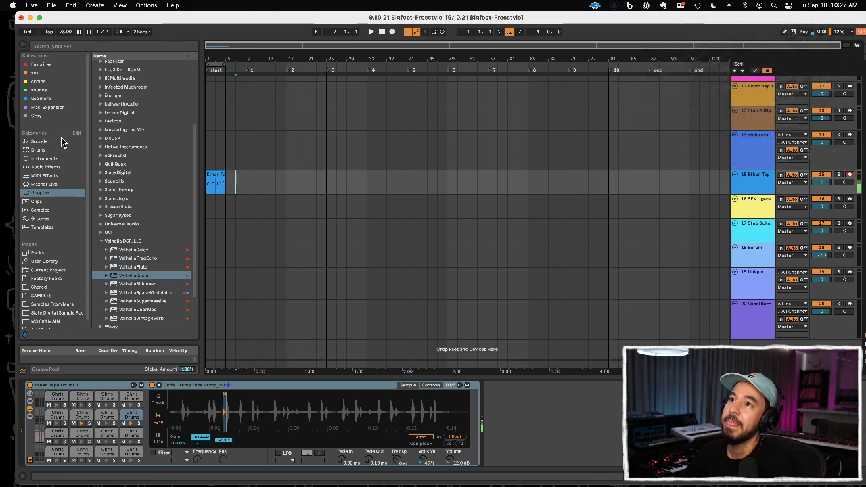
pyautogui.click(121, 241)
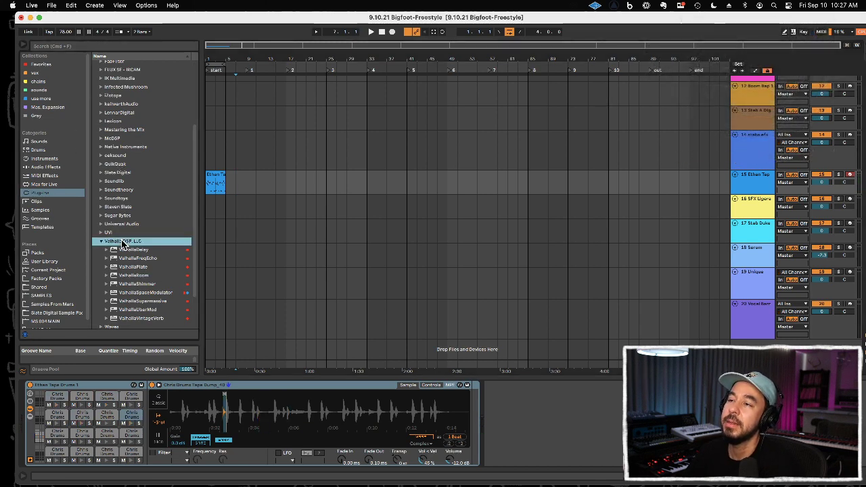
pyautogui.click(122, 244)
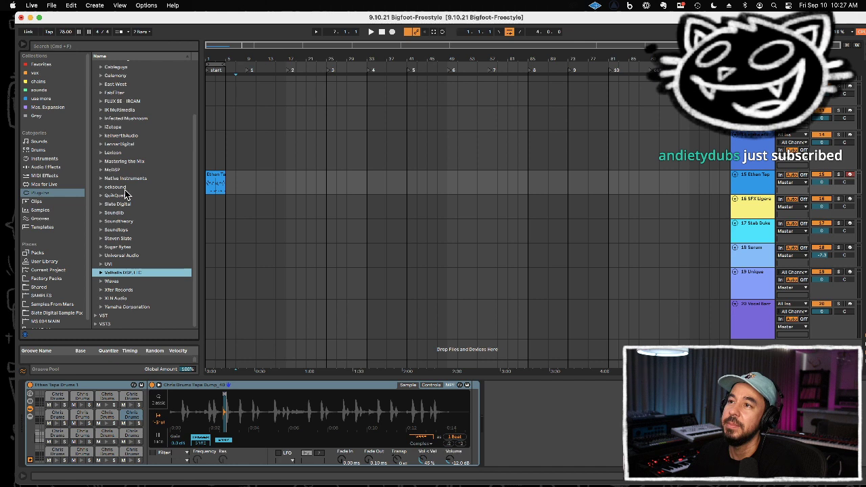
pyautogui.click(129, 48)
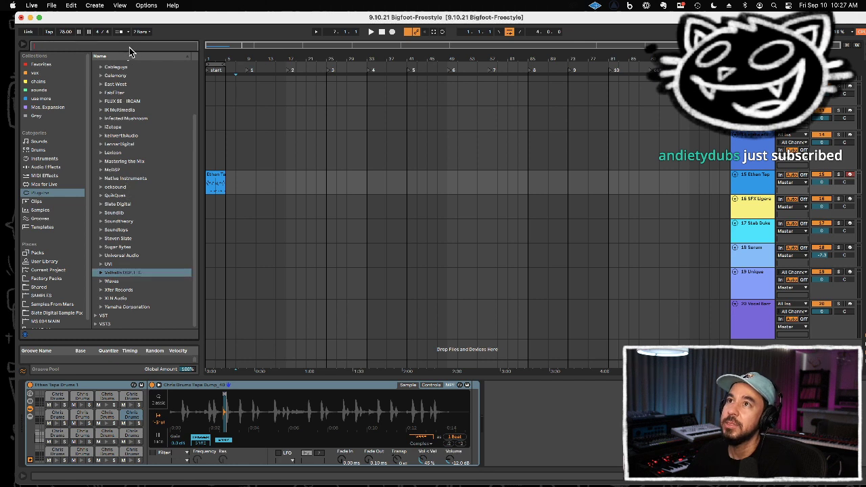
pyautogui.write('Impl')
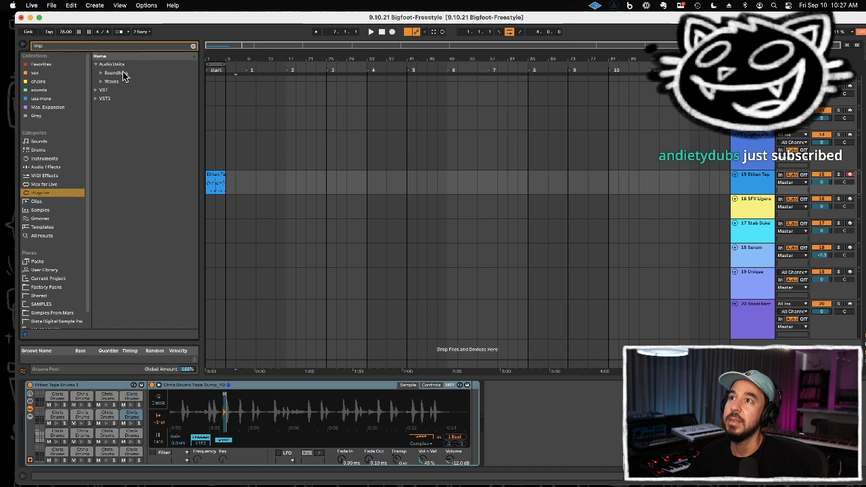
pyautogui.click(123, 73)
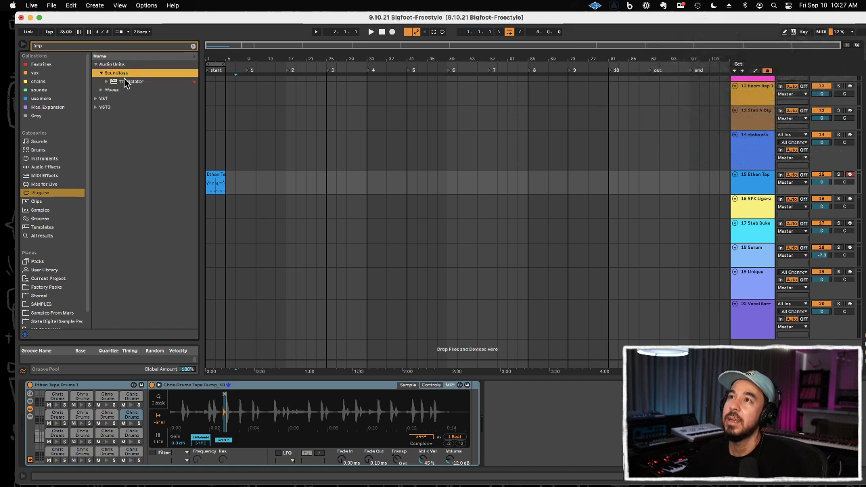
pyautogui.click(125, 89)
pyautogui.click(128, 99)
pyautogui.moveTo(130, 99); pyautogui.dragTo(765, 182)
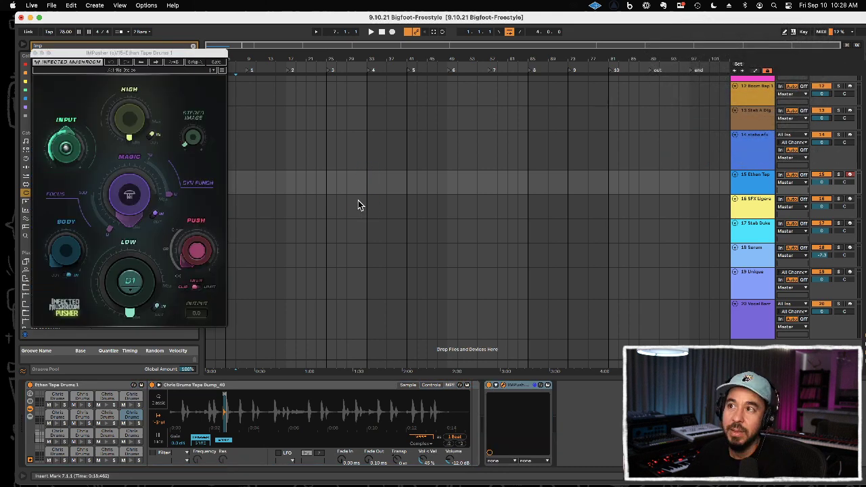
# Step: Raise the Magic and Push amounts in Infected Mushroom Pusher on the Ethan Tape Drums track
pyautogui.moveTo(128, 204); pyautogui.dragTo(129, 181)
pyautogui.moveTo(199, 253); pyautogui.dragTo(199, 229)
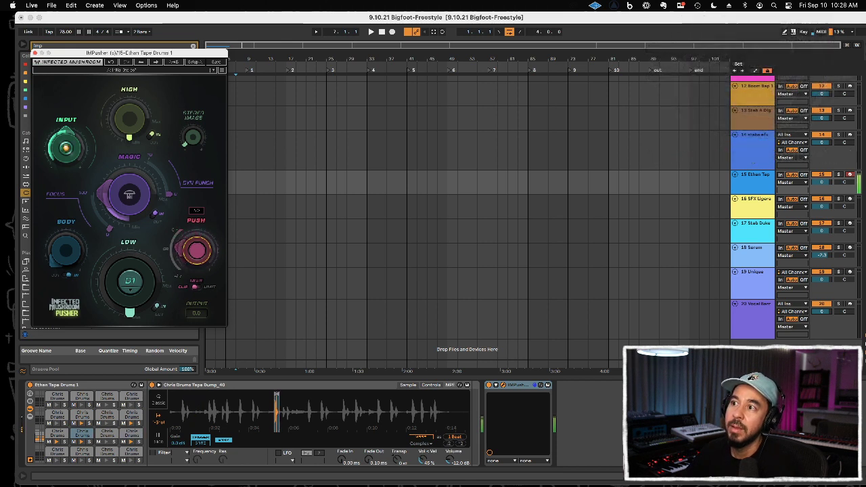
pyautogui.click(196, 247)
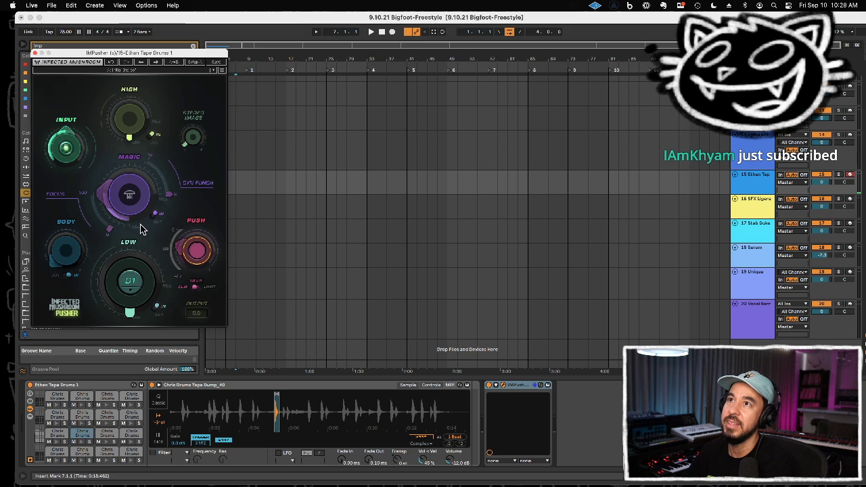
# Step: Raise the High amount and the Dyn Punch in IMPusher on the Ethan Tape Drums track, and close the plug-in window
pyautogui.moveTo(132, 123); pyautogui.dragTo(132, 127)
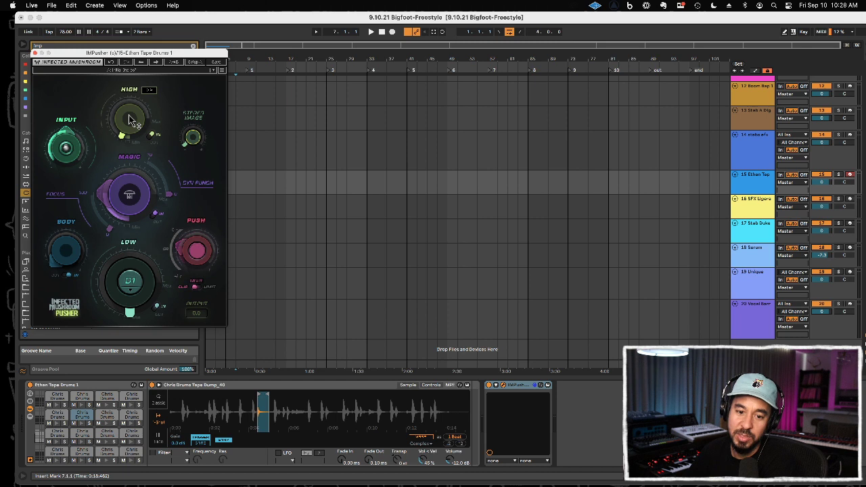
pyautogui.moveTo(131, 120); pyautogui.dragTo(131, 101)
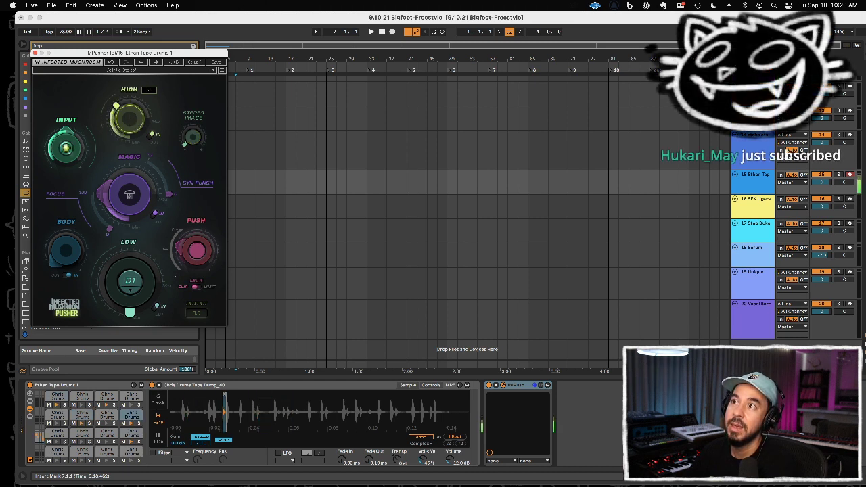
pyautogui.moveTo(171, 194); pyautogui.dragTo(170, 187)
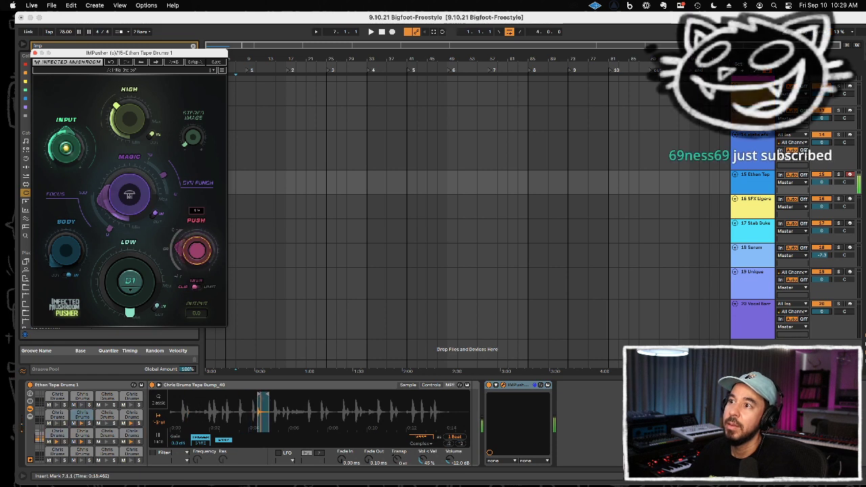
pyautogui.click(36, 53)
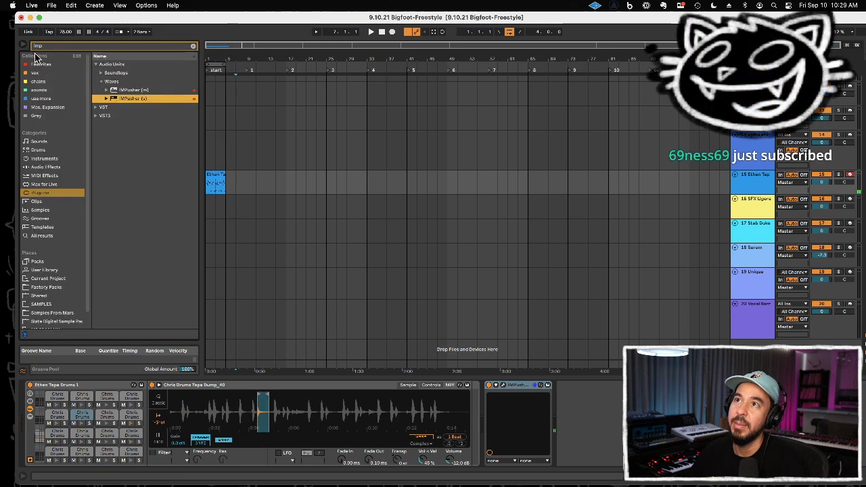
# Step: Play the Ethan Tape Drums clip looped from the start of the arrangement to hear the processed drums, and select its track
pyautogui.press('space')
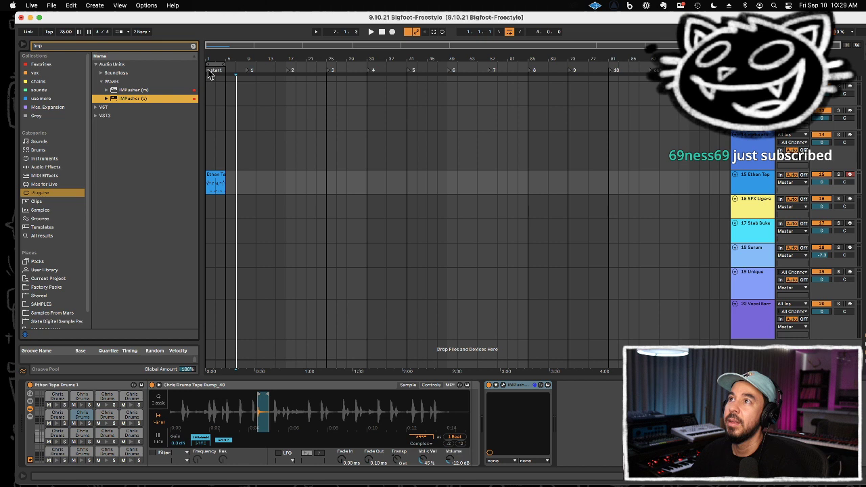
pyautogui.click(209, 74)
pyautogui.press('space')
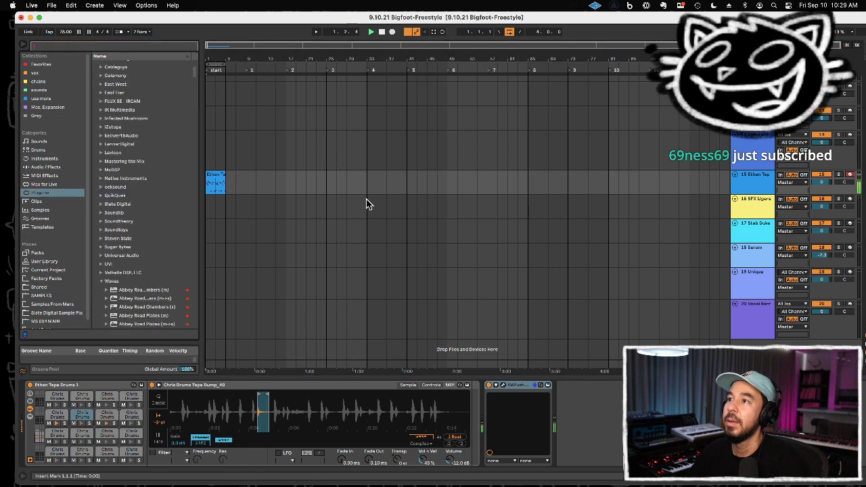
pyautogui.click(753, 187)
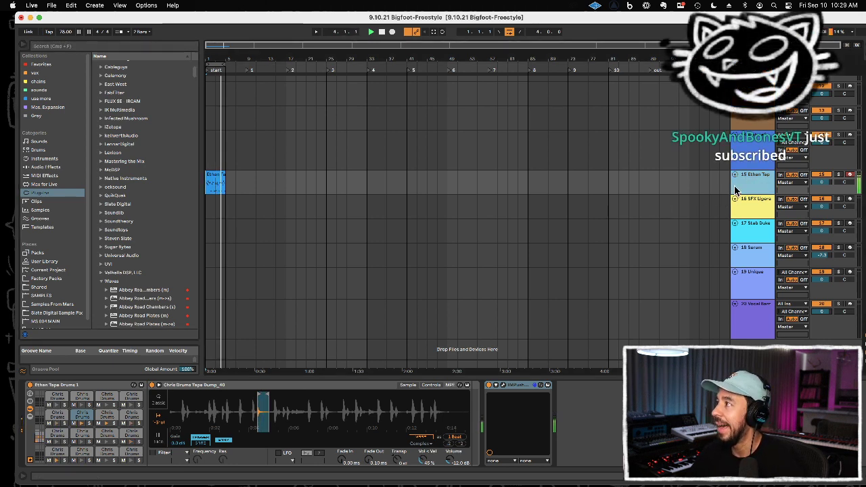
pyautogui.press('space')
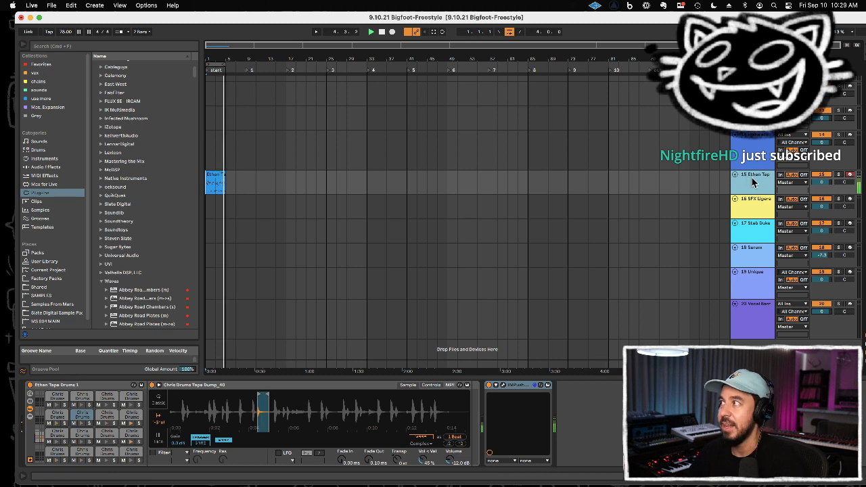
# Step: Reopen IMPusher on Ethan Tape Drums, fine-tune its Push, Magic, Dyn Punch, Body and Focus settings, and close it
pyautogui.click(503, 385)
pyautogui.moveTo(196, 255); pyautogui.dragTo(196, 250)
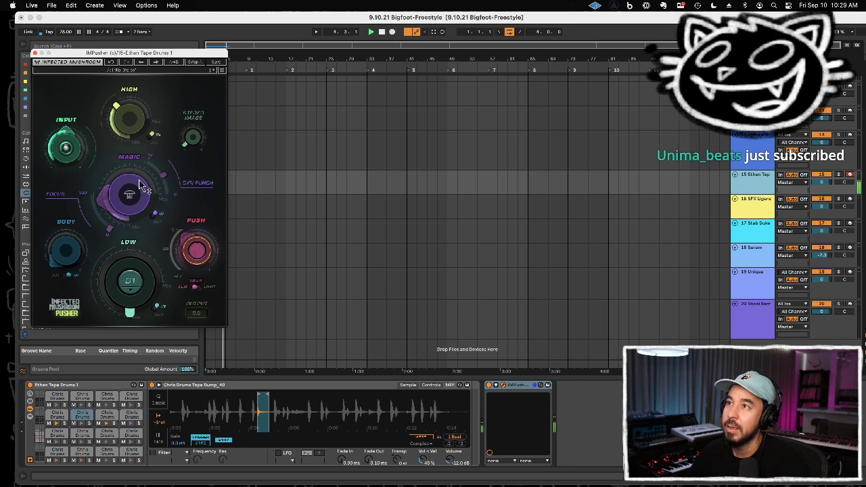
pyautogui.moveTo(131, 195); pyautogui.dragTo(165, 182)
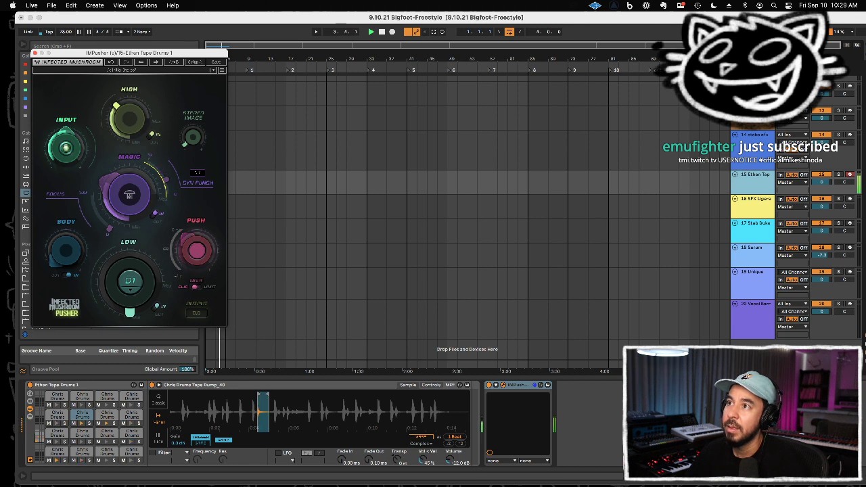
pyautogui.moveTo(71, 253); pyautogui.dragTo(71, 237)
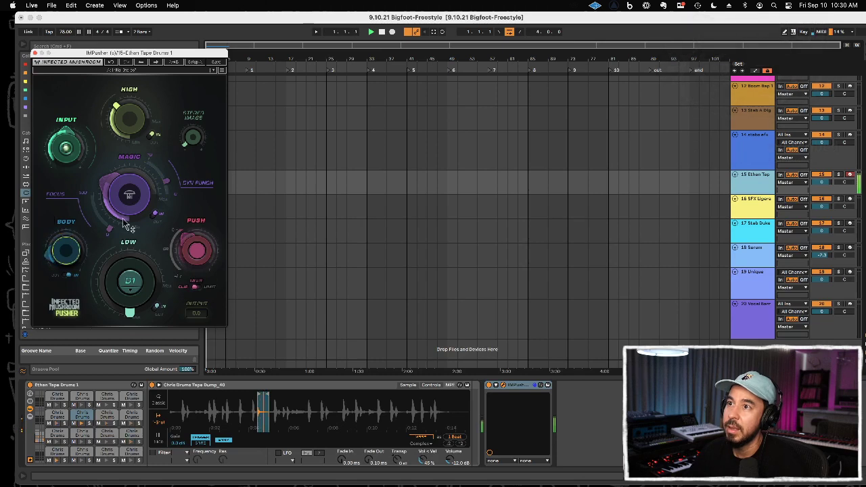
pyautogui.moveTo(111, 228); pyautogui.dragTo(99, 209)
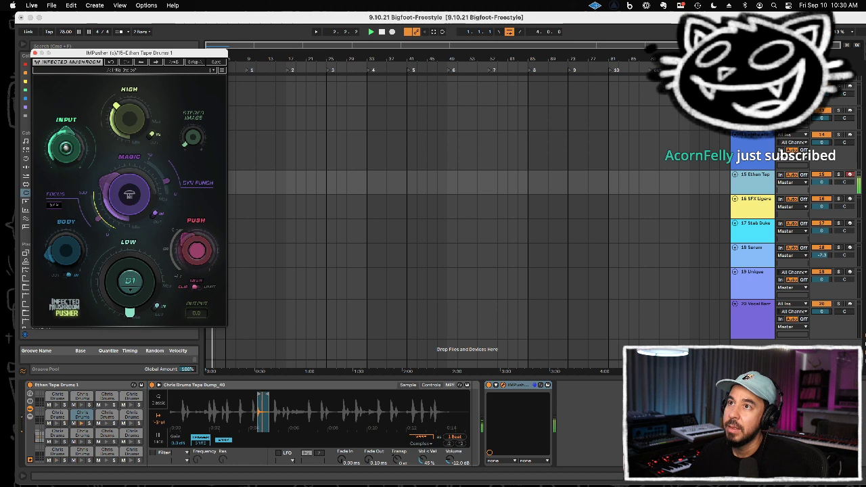
pyautogui.click(35, 53)
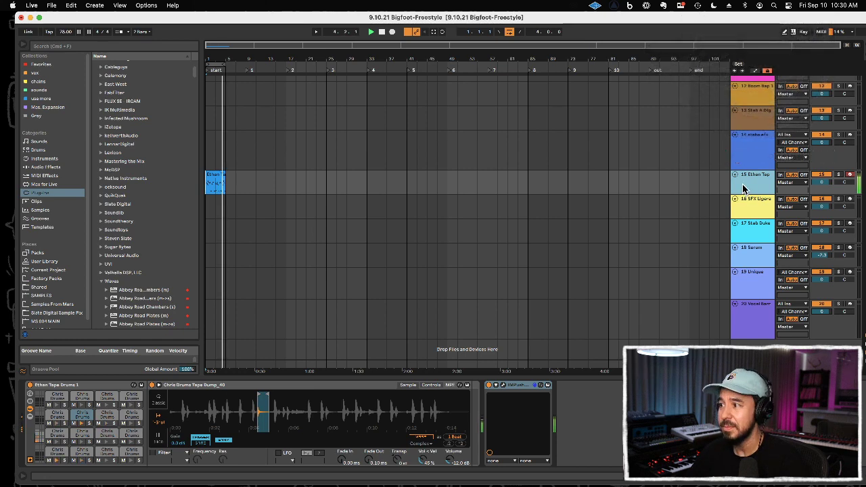
# Step: Record a pattern on the stabs efx track over the first four bars, and delete the track's volume automation
pyautogui.click(748, 161)
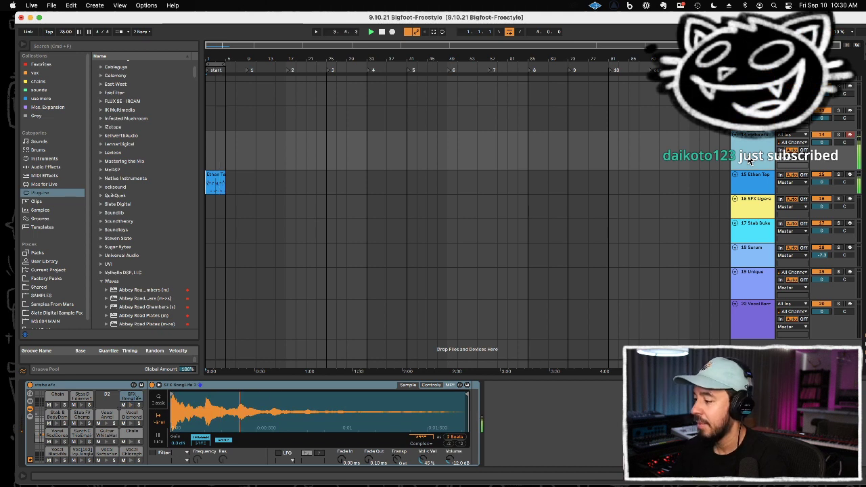
pyautogui.press('F9')
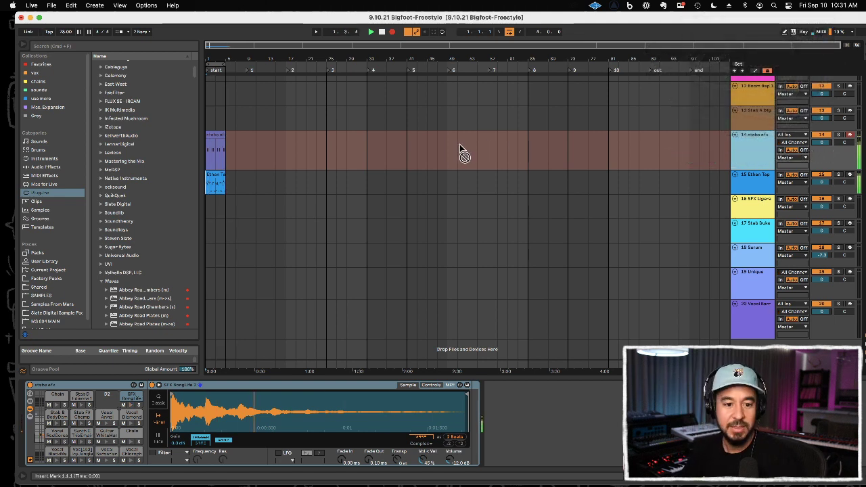
pyautogui.moveTo(819, 145); pyautogui.dragTo(821, 146)
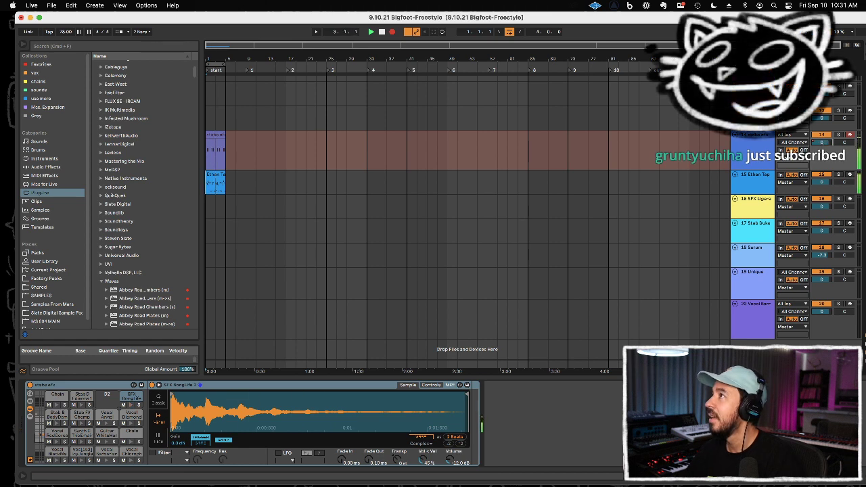
pyautogui.click(392, 31)
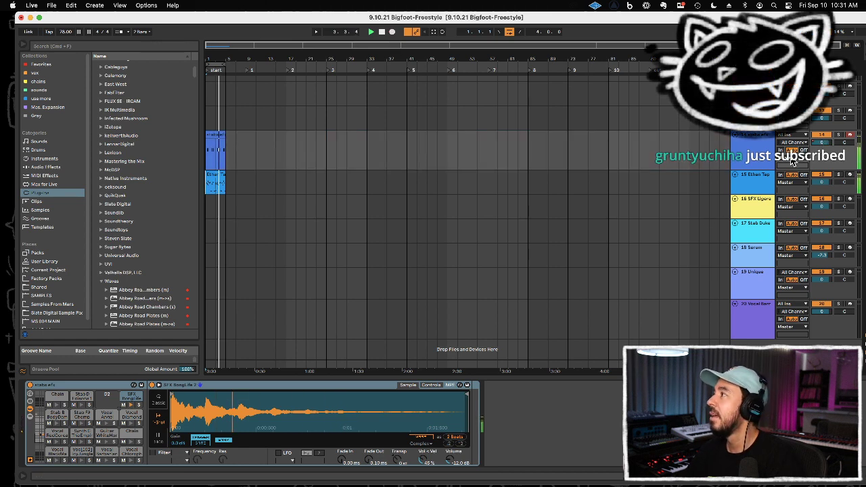
pyautogui.rightClick(823, 147)
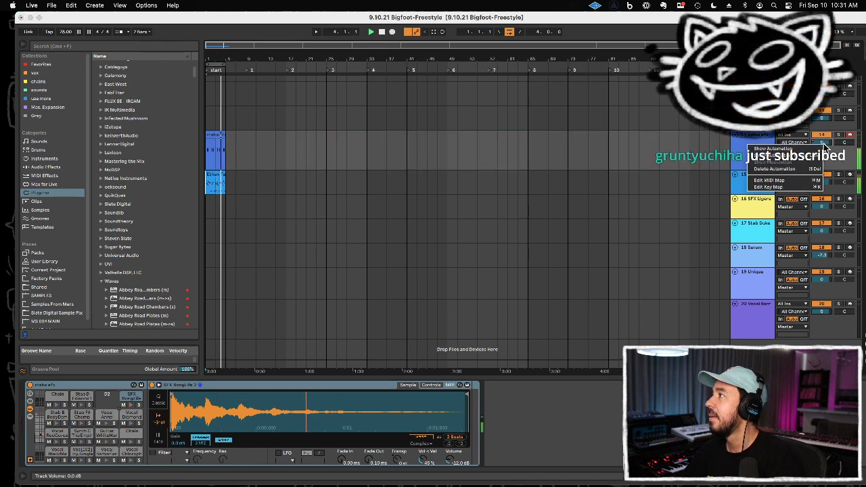
pyautogui.click(791, 169)
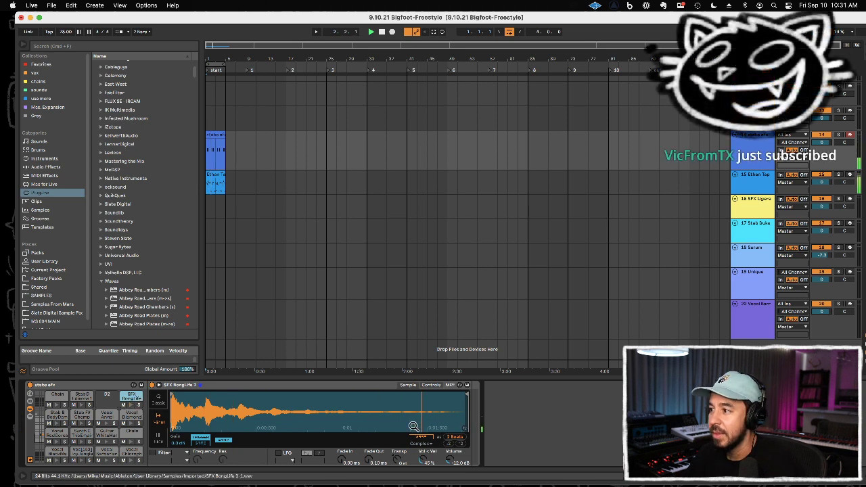
# Step: Adjust the transposition of the SFX BongLife 13 pad in the stabs efx rack, and set the track volume to -4.0 dB
pyautogui.click(398, 456)
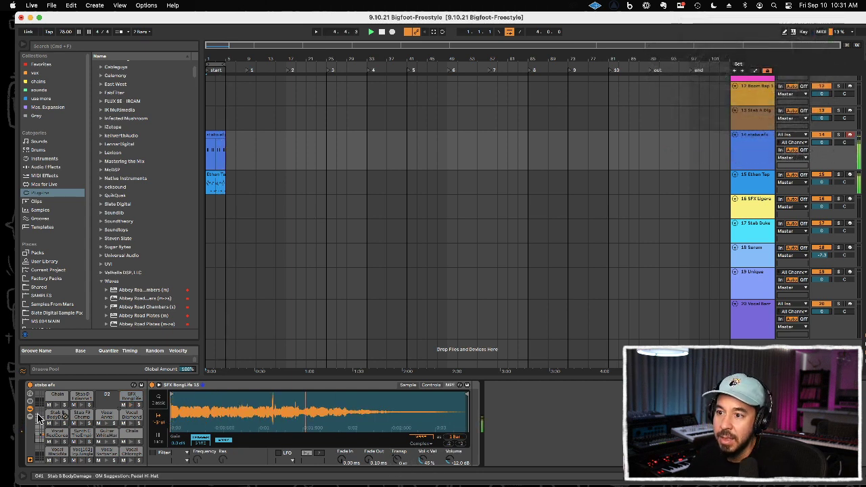
pyautogui.click(44, 436)
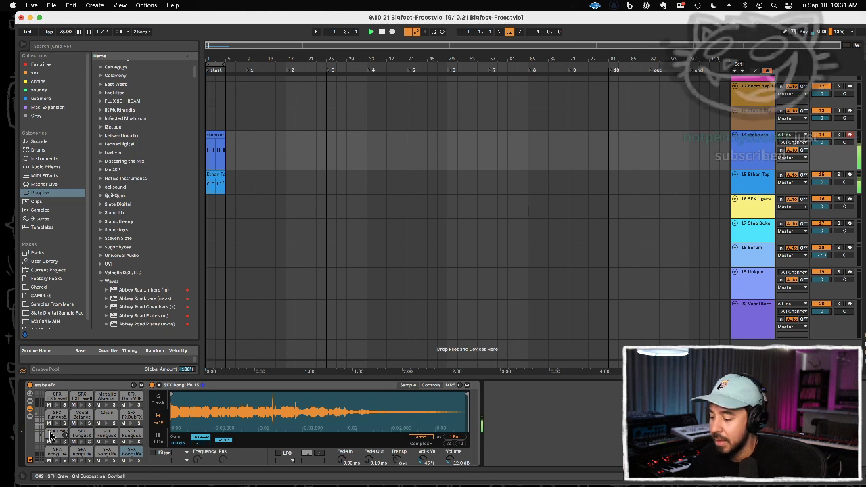
pyautogui.click(82, 451)
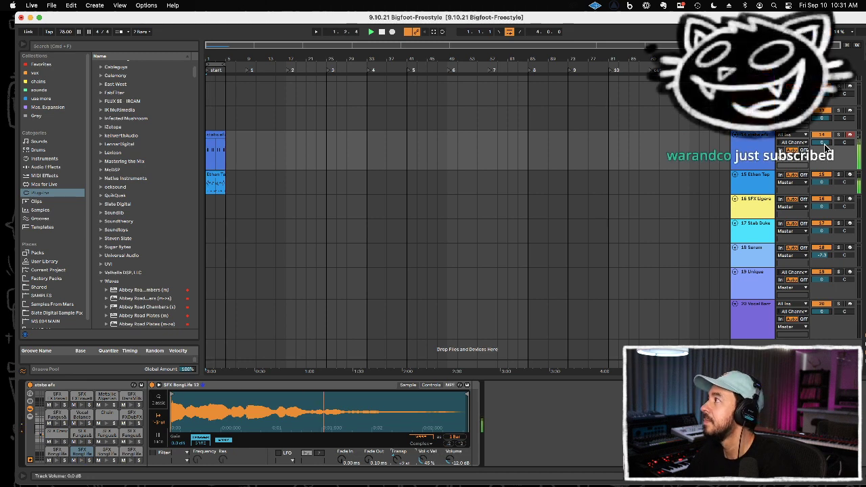
pyautogui.moveTo(824, 143); pyautogui.dragTo(824, 145)
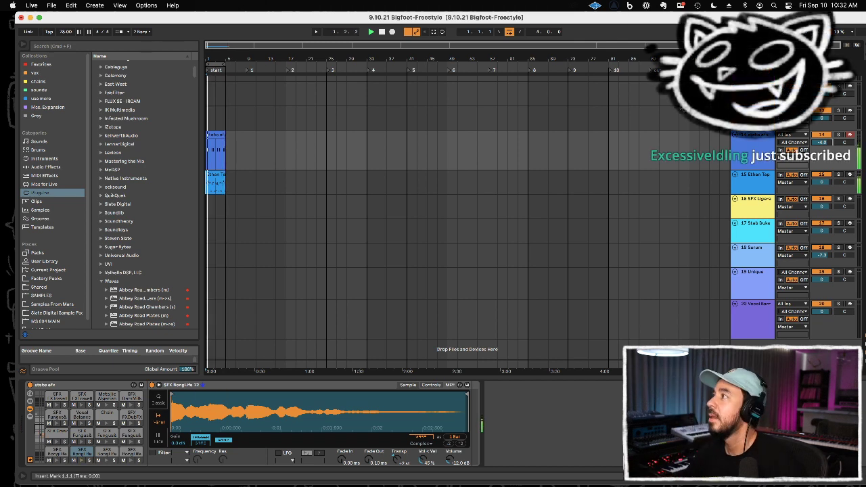
# Step: Duplicate the four-bar stabs efx and Ethan Tape Drums clips twice to fill bars 1 to 12, and loop bars 9 to 12
pyautogui.click(755, 178)
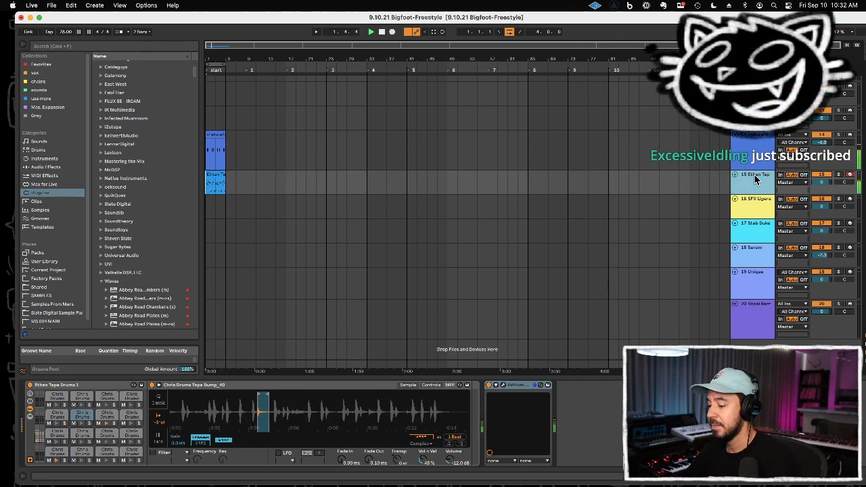
pyautogui.click(752, 215)
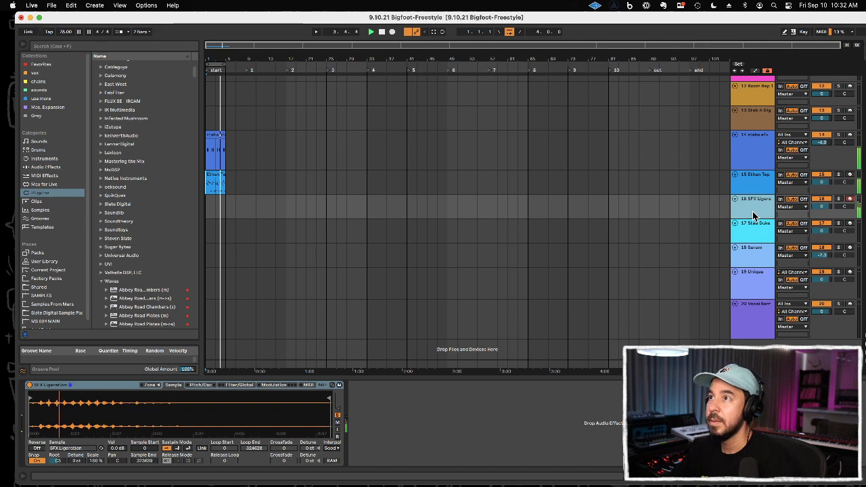
pyautogui.click(215, 146)
pyautogui.click(215, 173)
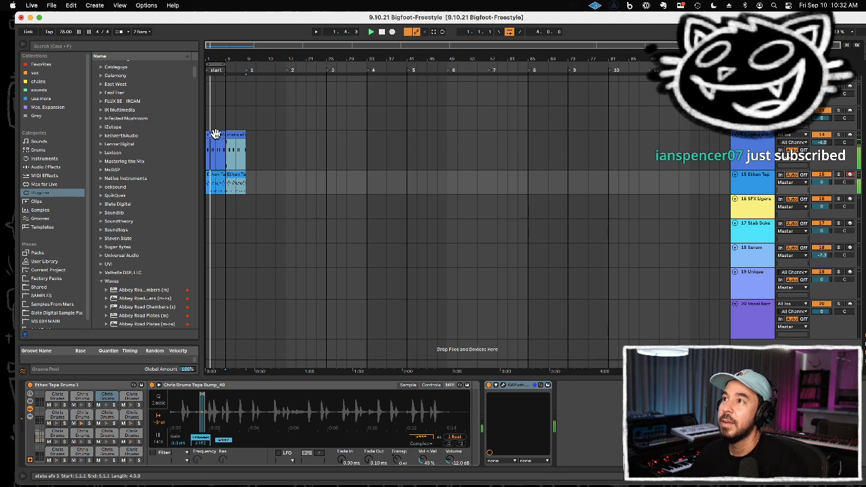
pyautogui.click(242, 135)
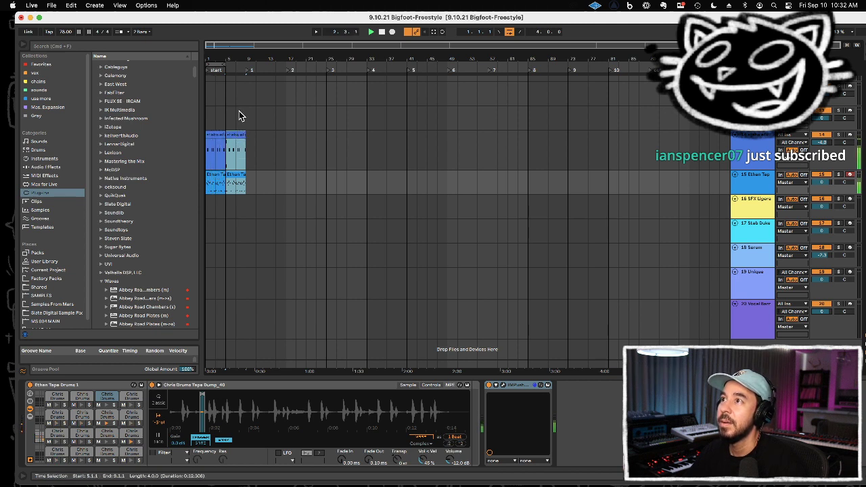
pyautogui.press('super+d')
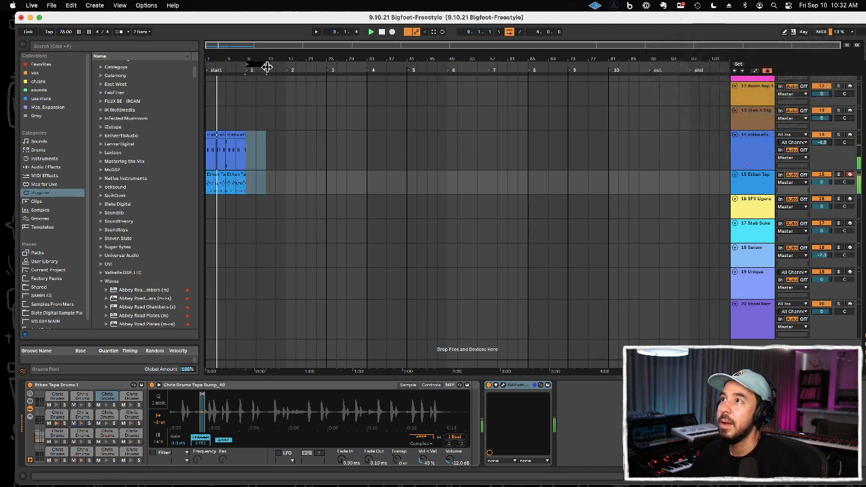
pyautogui.press('super+z')
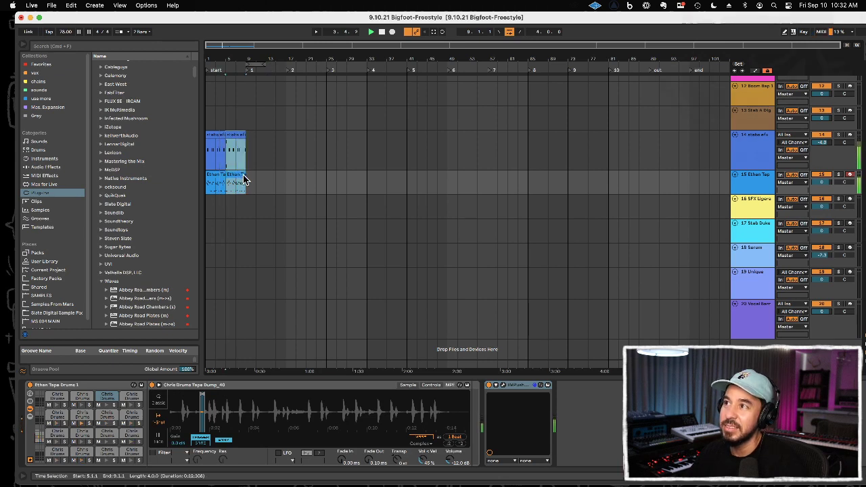
pyautogui.press('super+d')
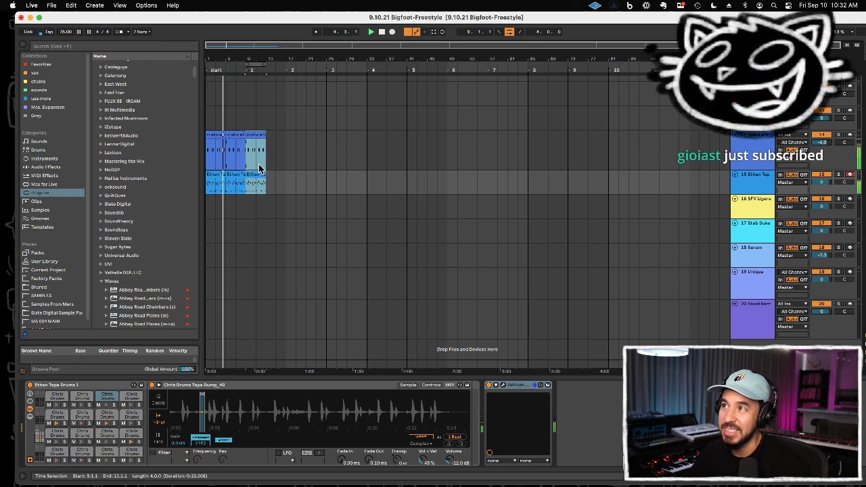
pyautogui.click(258, 174)
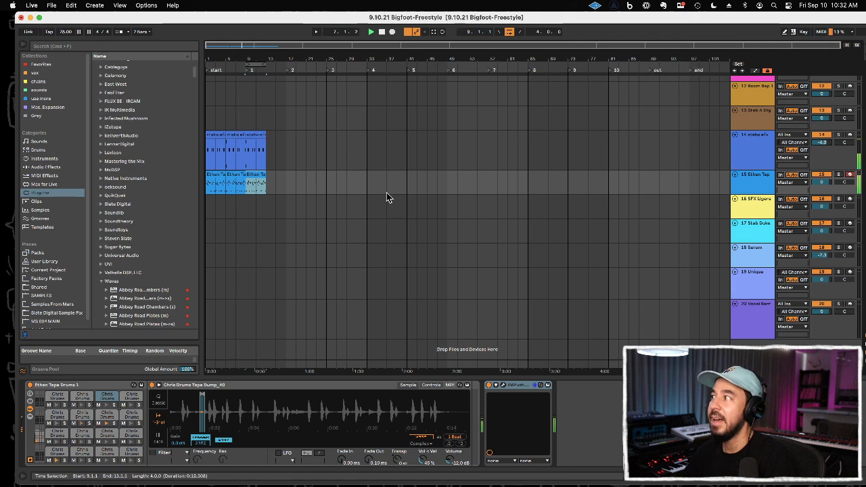
# Step: Record a Stab Duke pattern over the looped bars 9 to 12
pyautogui.click(757, 234)
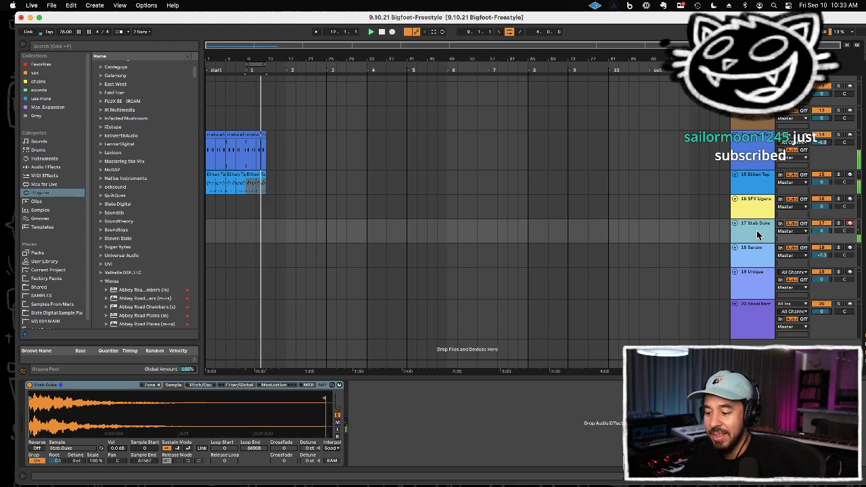
pyautogui.press('F9')
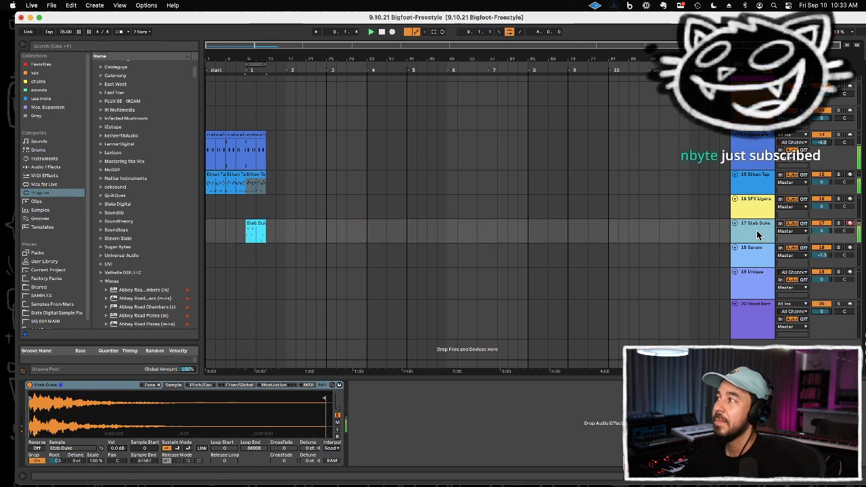
# Step: Move the Stab Duke track directly above SFX Ligera and lower its volume to -4.0 dB
pyautogui.moveTo(822, 232); pyautogui.dragTo(822, 238)
pyautogui.click(758, 234)
pyautogui.moveTo(757, 234); pyautogui.dragTo(754, 195)
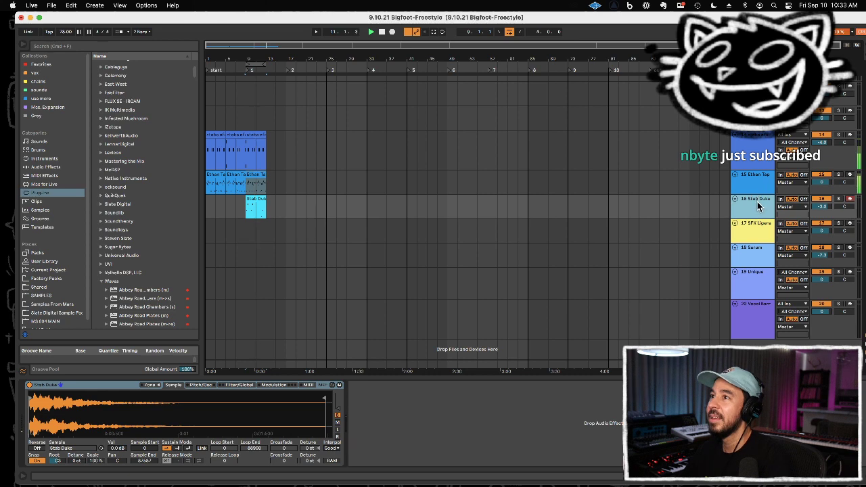
pyautogui.moveTo(821, 207); pyautogui.dragTo(821, 210)
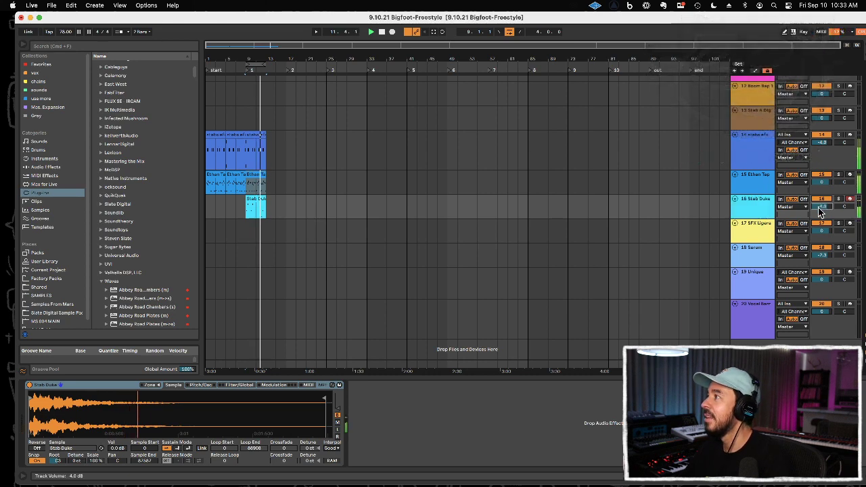
# Step: Quantize all notes of the Stab Duke clip in bars 9 to 12, and lower the Stab Duke track volume to -5.0 dB
pyautogui.click(267, 189)
pyautogui.doubleClick(257, 198)
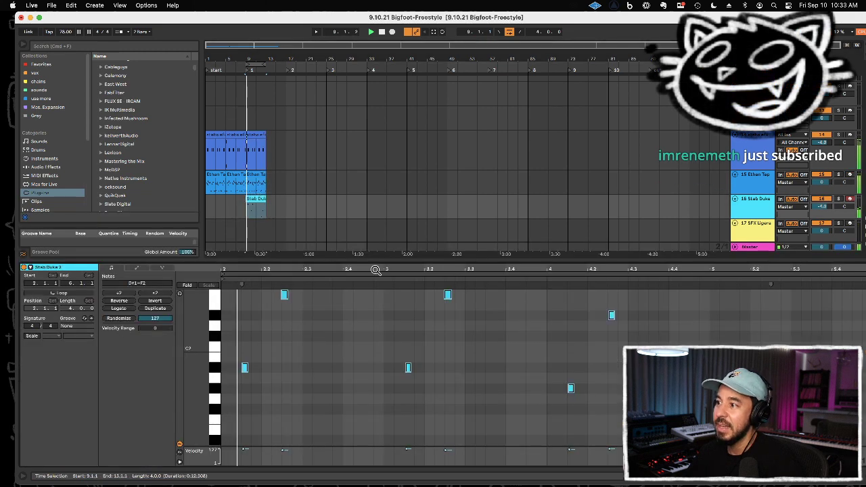
pyautogui.press('super+a')
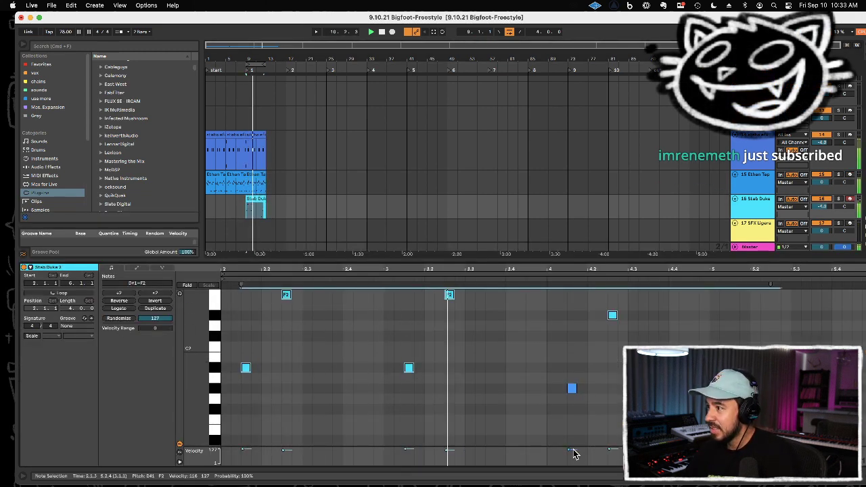
pyautogui.moveTo(570, 449); pyautogui.dragTo(569, 438)
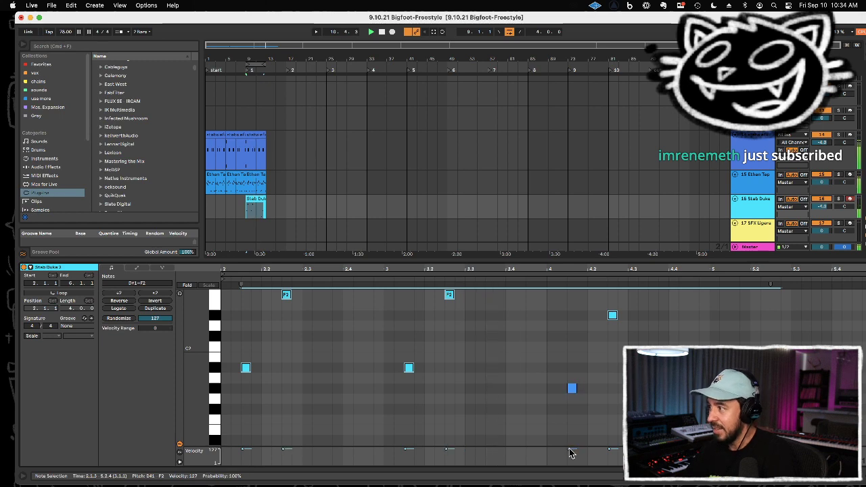
pyautogui.doubleClick(527, 260)
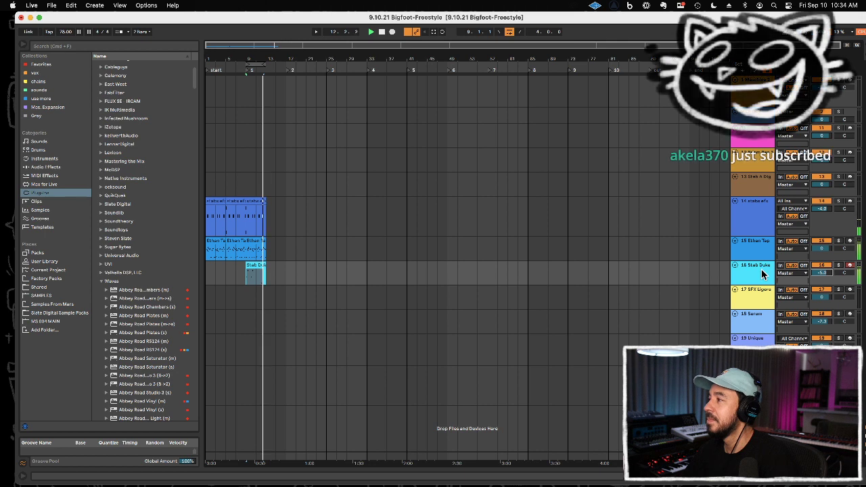
# Step: Duplicate the stabs efx, Ethan Tape Drums and Stab Duke clips of bars 9 to 12 into bars 13 to 16
pyautogui.moveTo(249, 225); pyautogui.dragTo(268, 269)
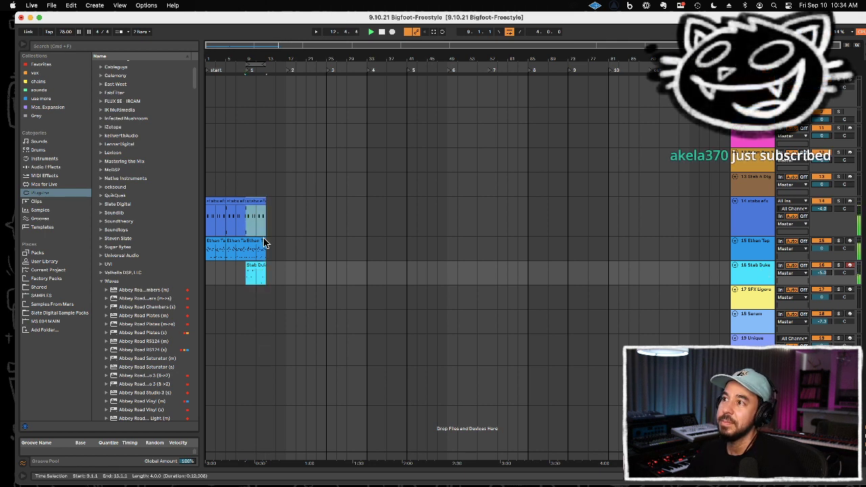
pyautogui.press('super+d')
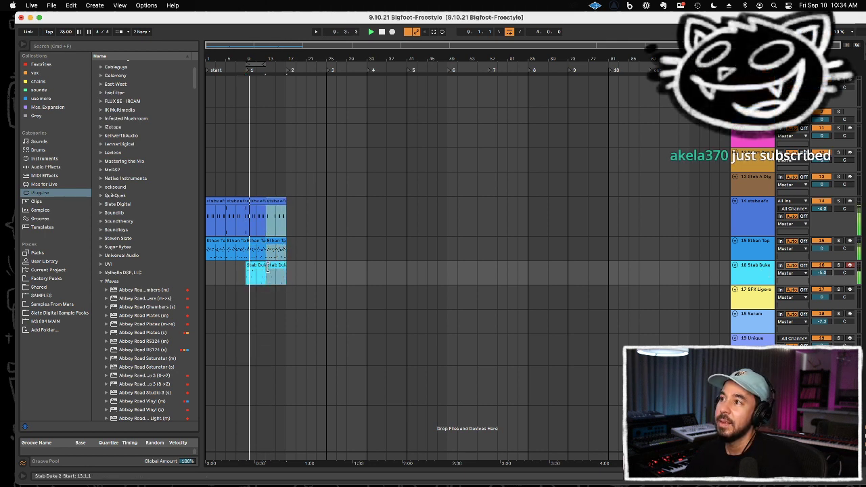
# Step: Record a closed hi-hat pattern on the Aurora Drums track over the looped bars 9 to 12, and quantize its notes
pyautogui.click(757, 140)
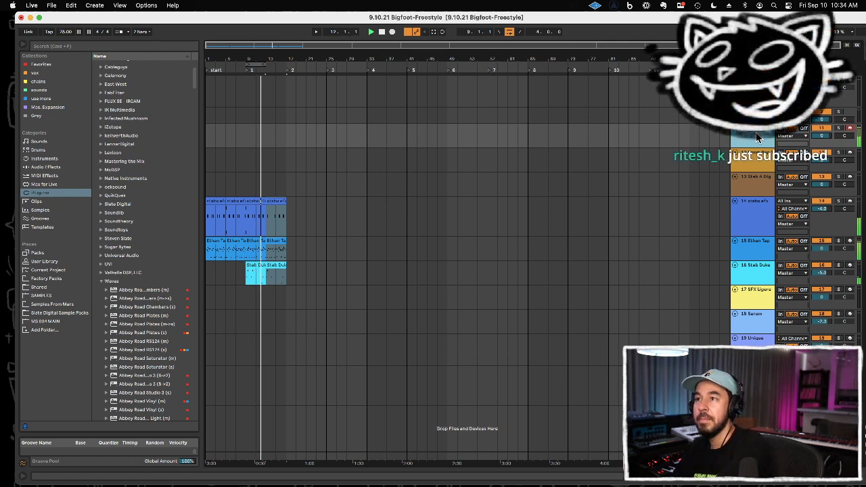
pyautogui.press('F9')
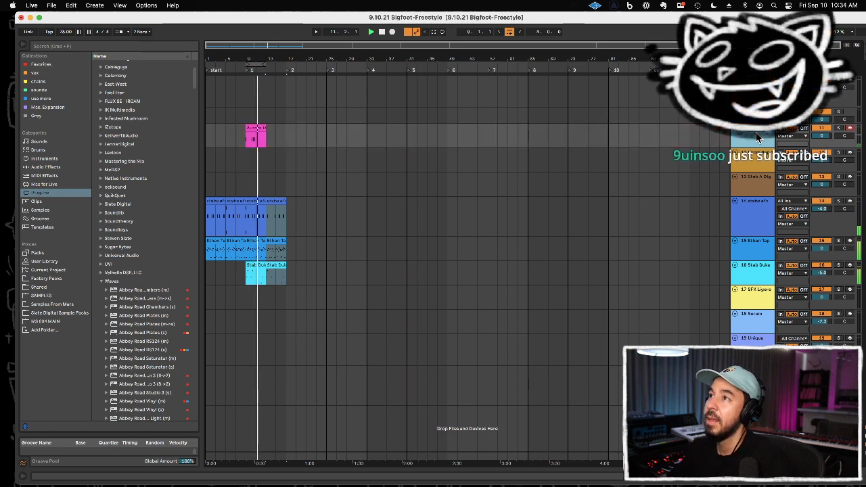
pyautogui.doubleClick(259, 129)
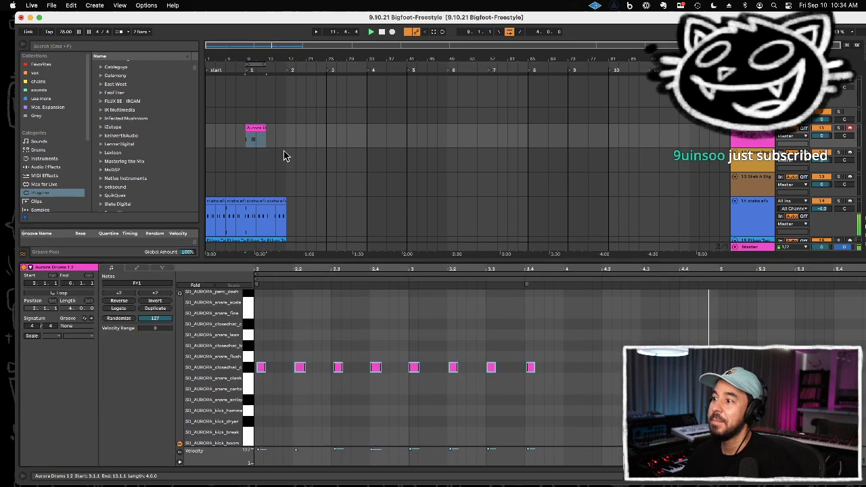
pyautogui.press('super+a')
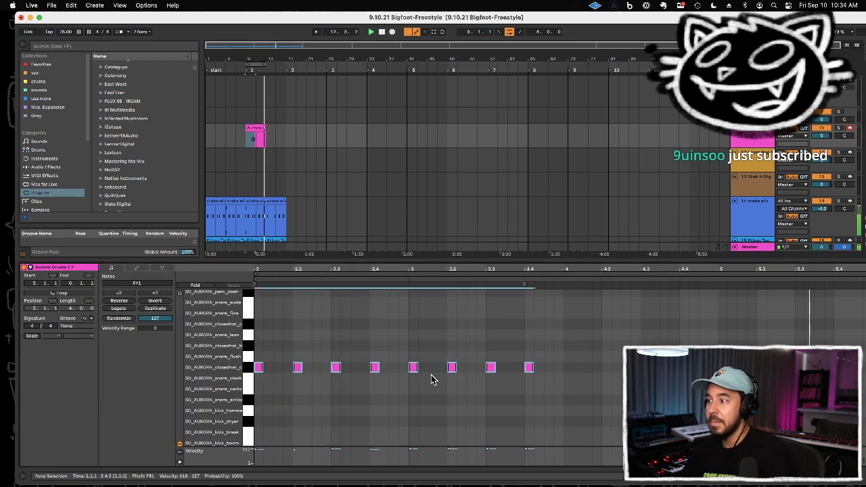
# Step: Repeat the Aurora Drums hi-hat pattern to fill bars 9 to 12, and duplicate the four-bar clip twice up to bar 20
pyautogui.click(274, 131)
pyautogui.click(247, 142)
pyautogui.press('super+d')
pyautogui.keyDown('shift'); pyautogui.click(248, 143); pyautogui.keyUp('shift')
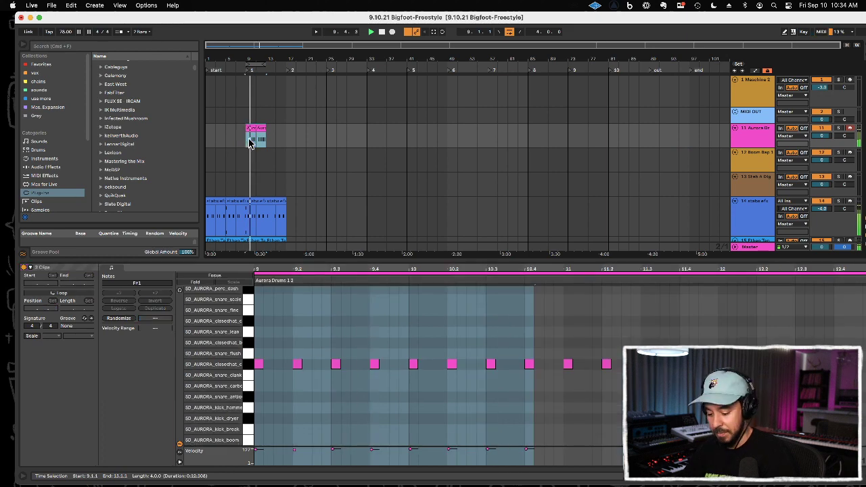
pyautogui.press('super+d')
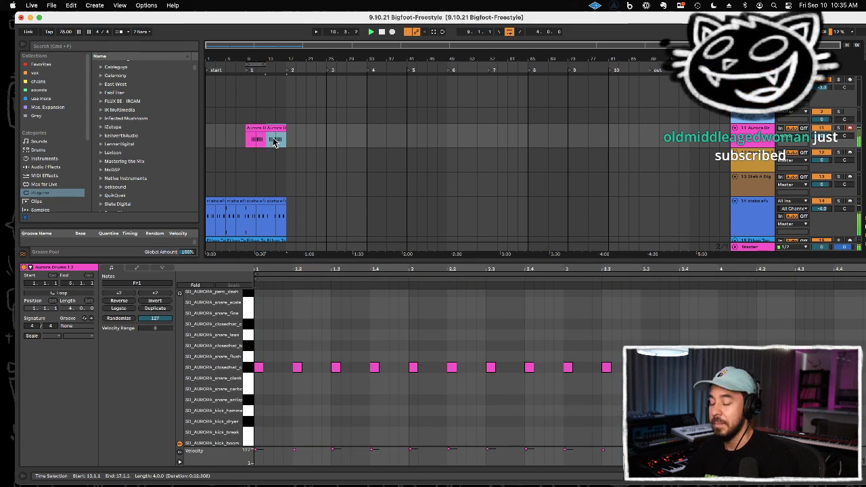
pyautogui.scroll(-2, 289, 145)
pyautogui.scroll(2, 290, 143)
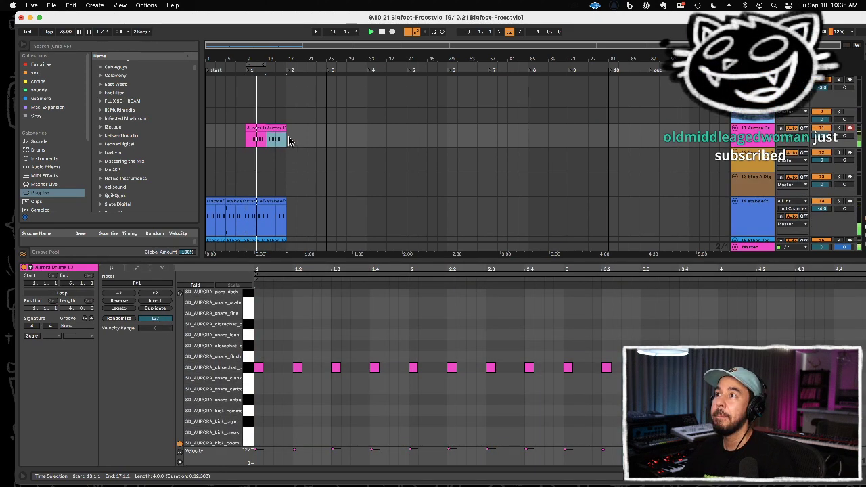
pyautogui.press('super+d')
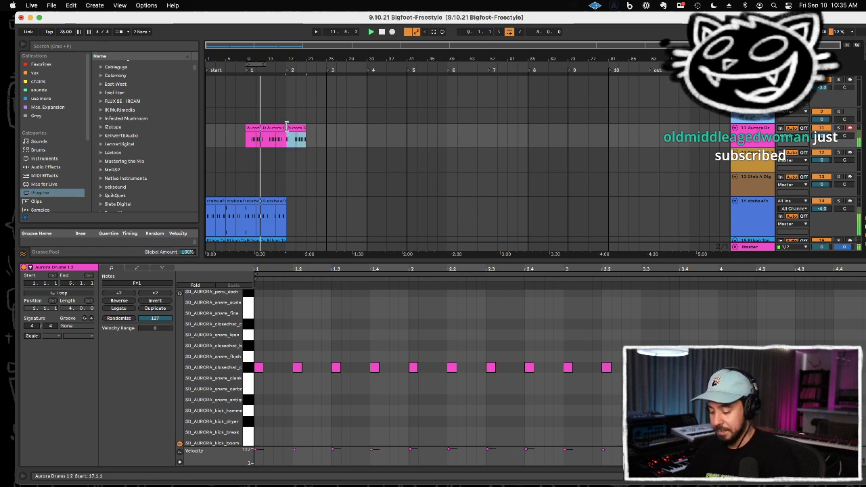
# Step: Loop bars 17 to 20, and duplicate the Stab Duke and stabs efx clips of bars 13 to 16 into them
pyautogui.scroll(-5, 292, 137)
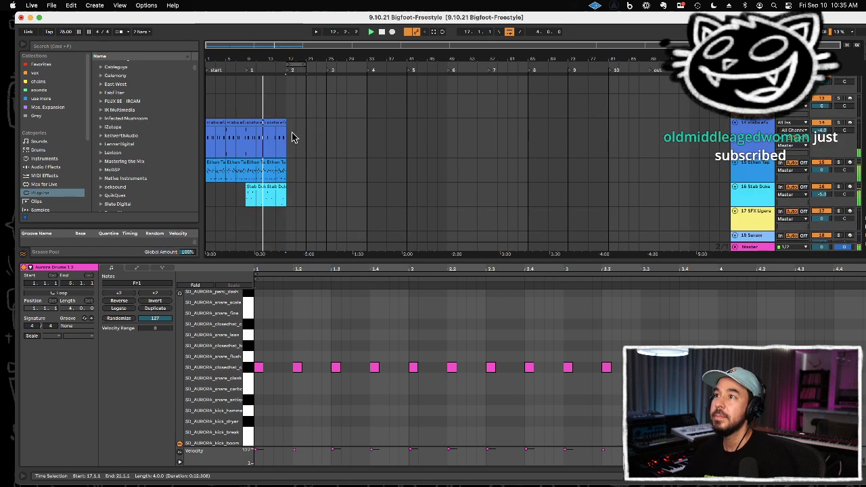
pyautogui.click(278, 179)
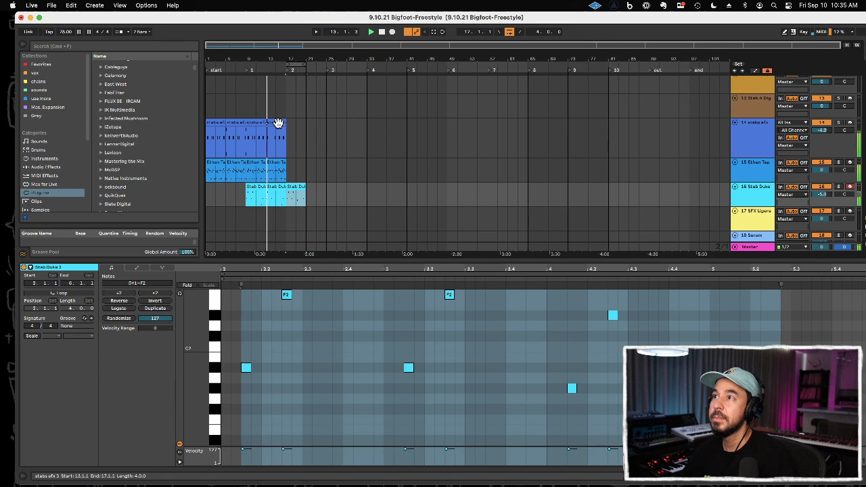
pyautogui.click(277, 123)
pyautogui.click(294, 123)
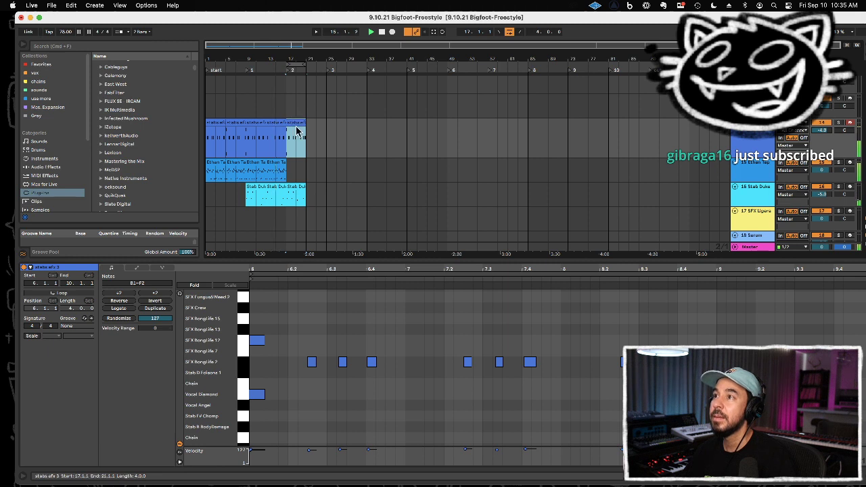
pyautogui.click(281, 172)
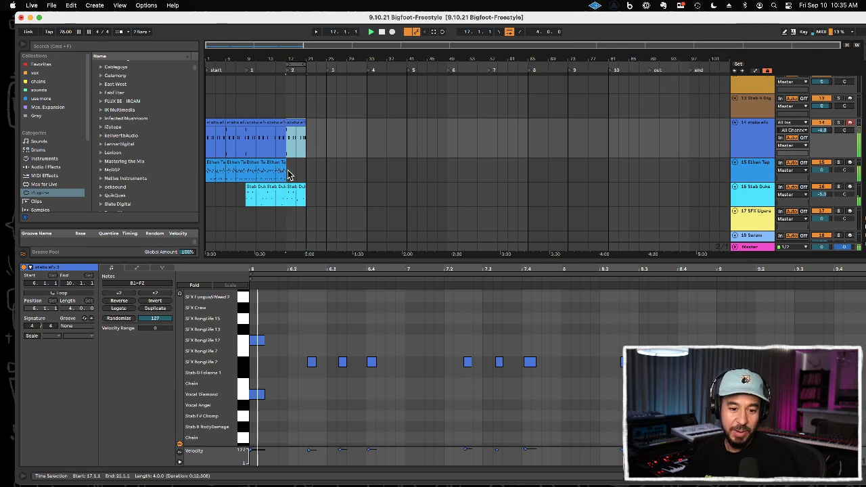
pyautogui.scroll(3, 290, 176)
pyautogui.scroll(-1, 290, 174)
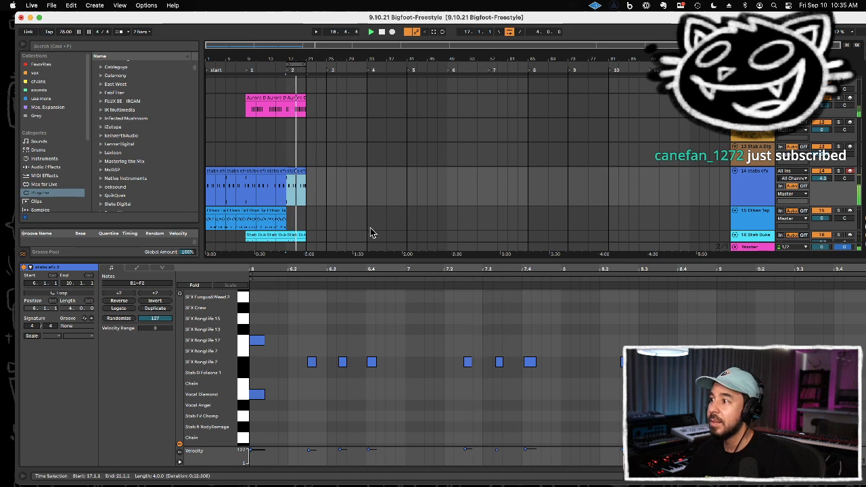
# Step: Quantize the SFX BongLife 2 notes in the stabs efx clip of bars 17 to 20, and colour that clip green
pyautogui.click(245, 366)
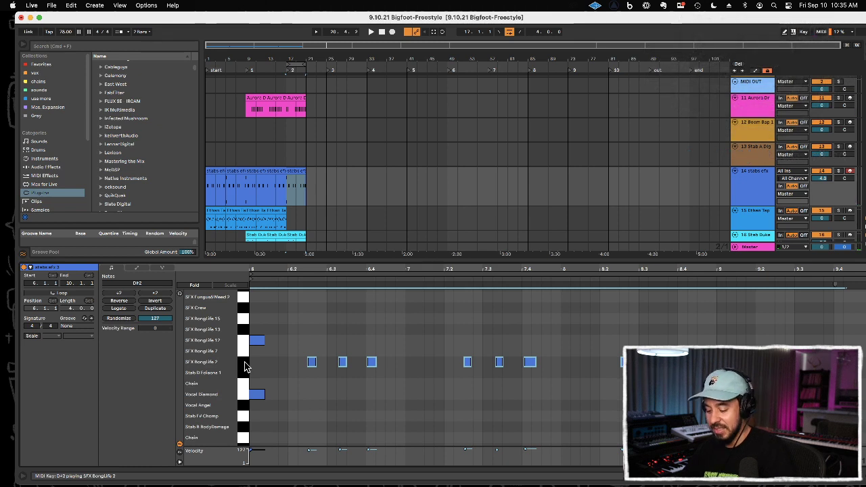
pyautogui.press('super+shift+u')
pyautogui.moveTo(480, 256); pyautogui.dragTo(480, 270)
pyautogui.click(432, 271)
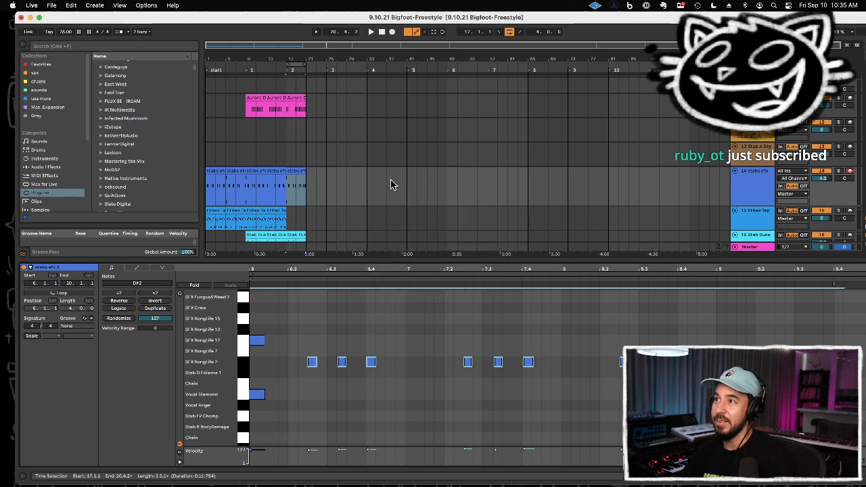
pyautogui.rightClick(293, 172)
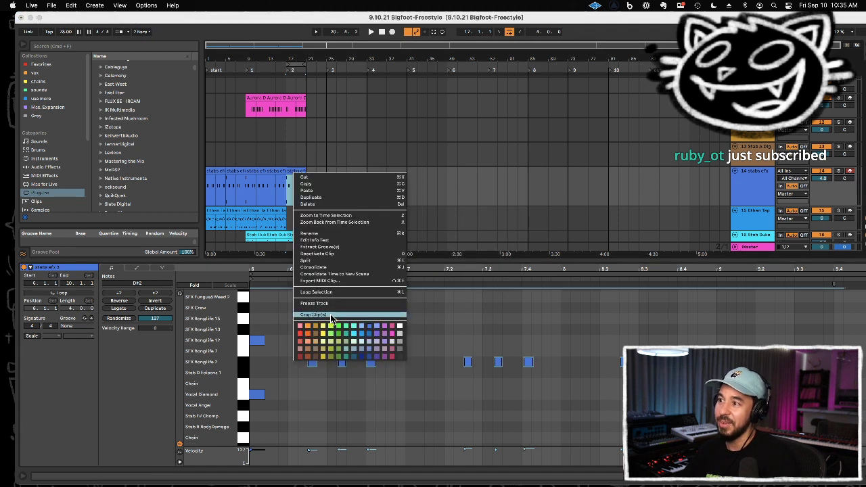
pyautogui.click(331, 338)
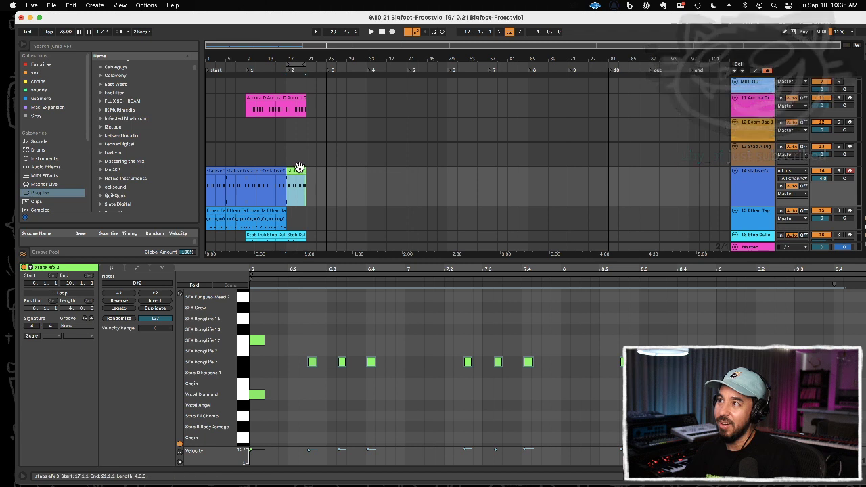
# Step: Compare the SFX BongLife 2 note timing in the blue and green stabs efx clips, and play the loop from bar 17
pyautogui.click(272, 169)
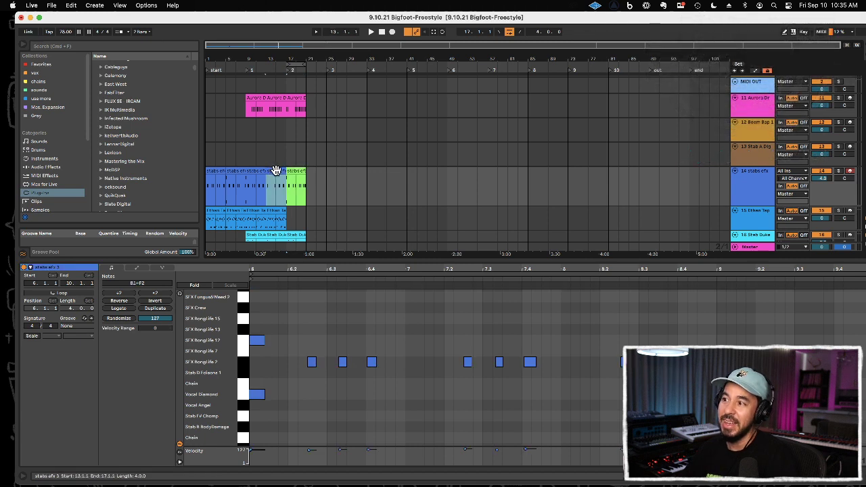
pyautogui.moveTo(453, 344); pyautogui.dragTo(541, 382)
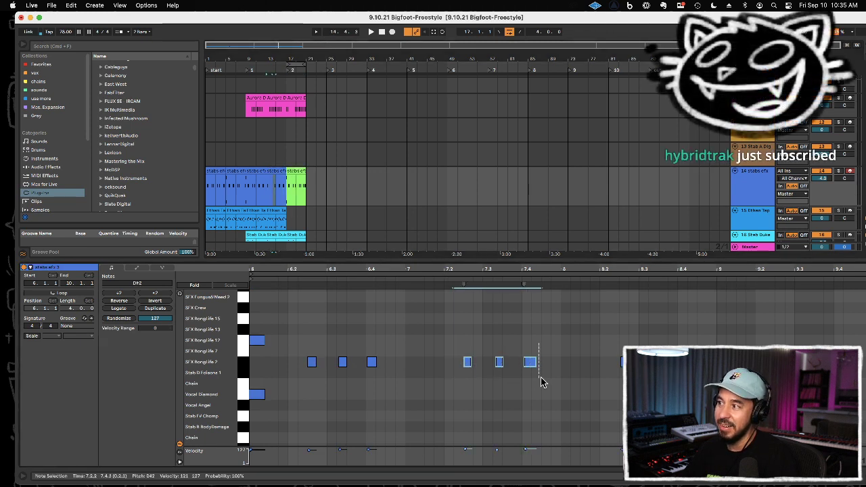
pyautogui.click(524, 332)
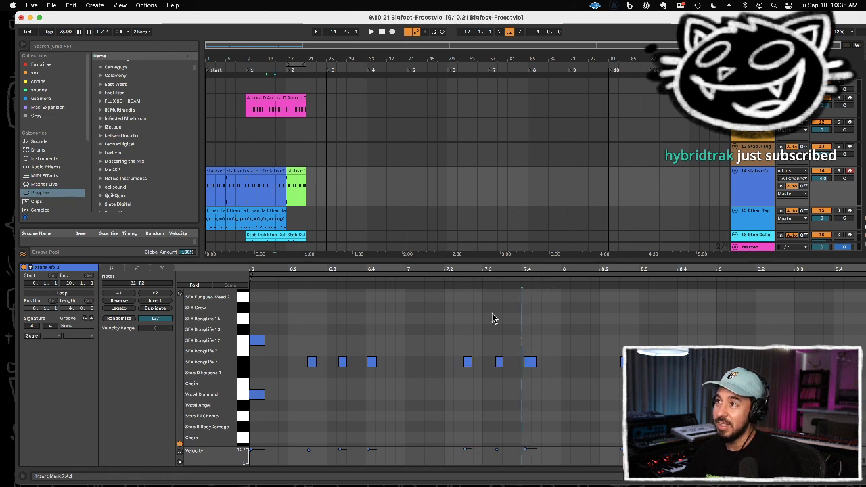
pyautogui.click(295, 170)
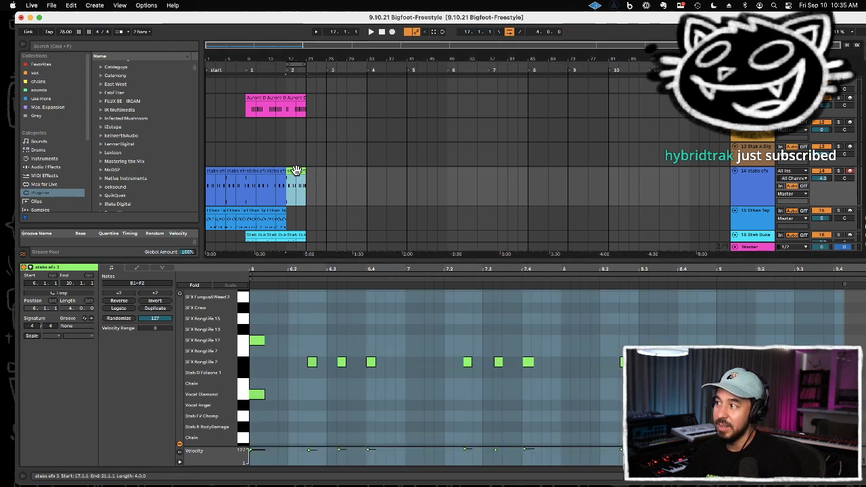
pyautogui.click(246, 355)
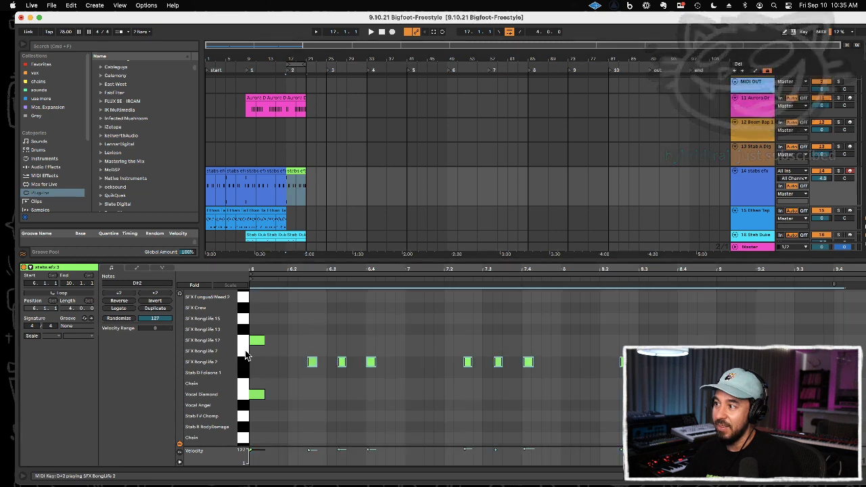
pyautogui.click(294, 172)
pyautogui.press('space')
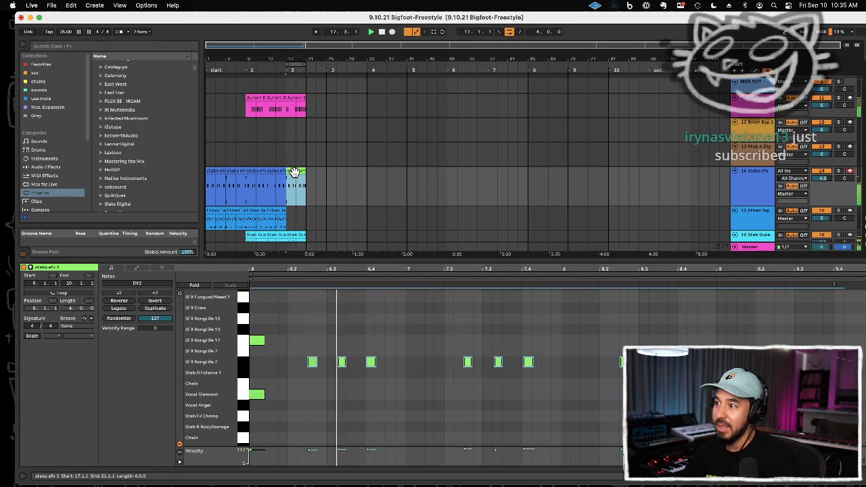
# Step: Duplicate the Aurora Drums, stabs efx and Stab Duke clips of bars 17 to 20 into bars 21 to 24
pyautogui.click(348, 261)
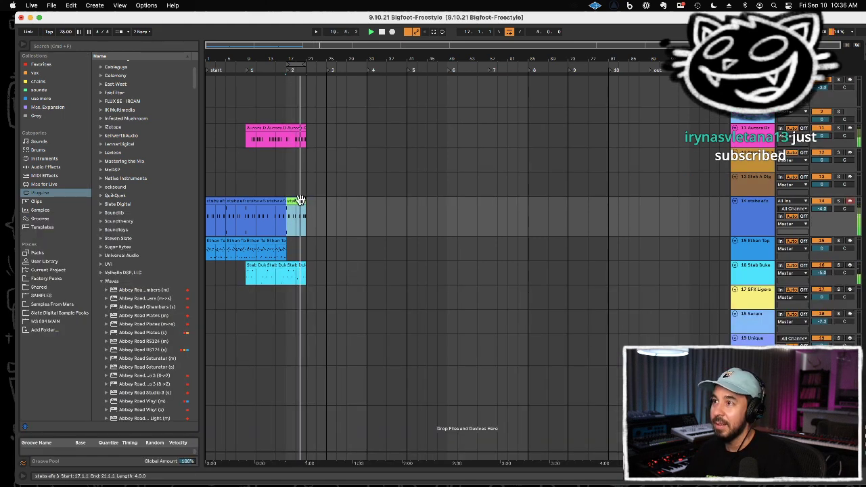
pyautogui.keyDown('shift'); pyautogui.click(296, 131); pyautogui.keyUp('shift')
pyautogui.keyDown('shift'); pyautogui.click(295, 265); pyautogui.keyUp('shift')
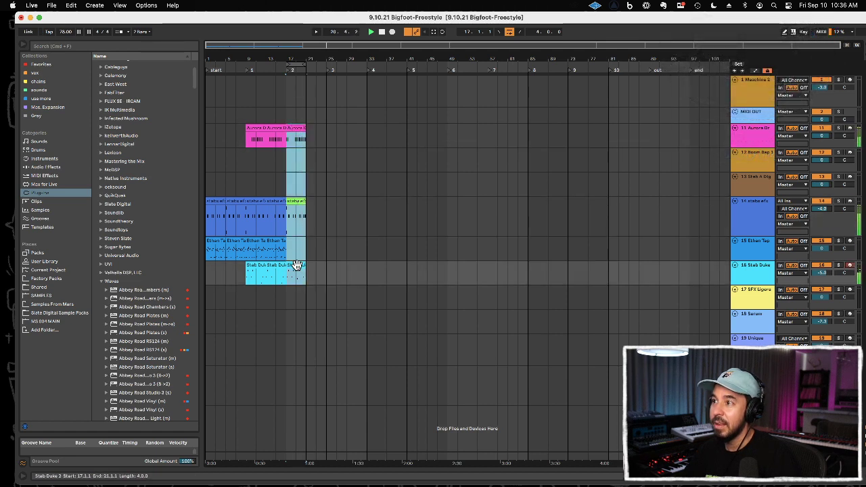
pyautogui.press('super+d')
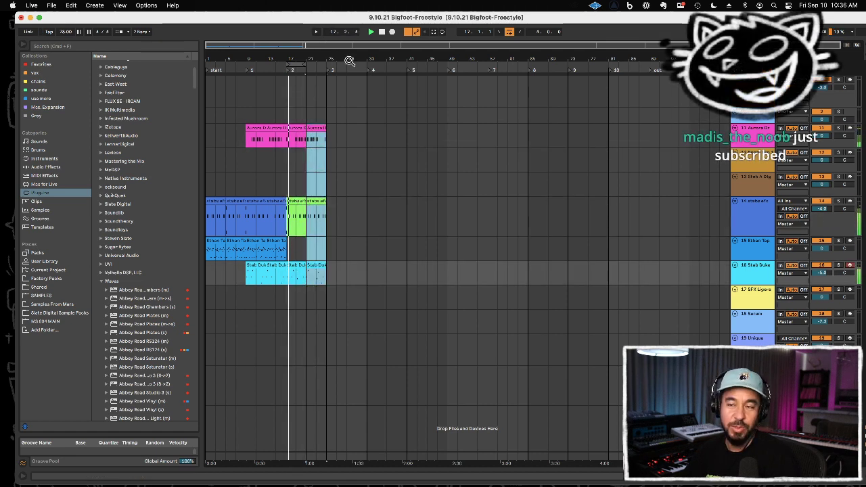
# Step: Extend the loop to bars 17 to 24, and duplicate all clips in that range into bars 25 to 32
pyautogui.moveTo(305, 64); pyautogui.dragTo(326, 64)
pyautogui.moveTo(288, 141); pyautogui.dragTo(326, 264)
pyautogui.press('super+d')
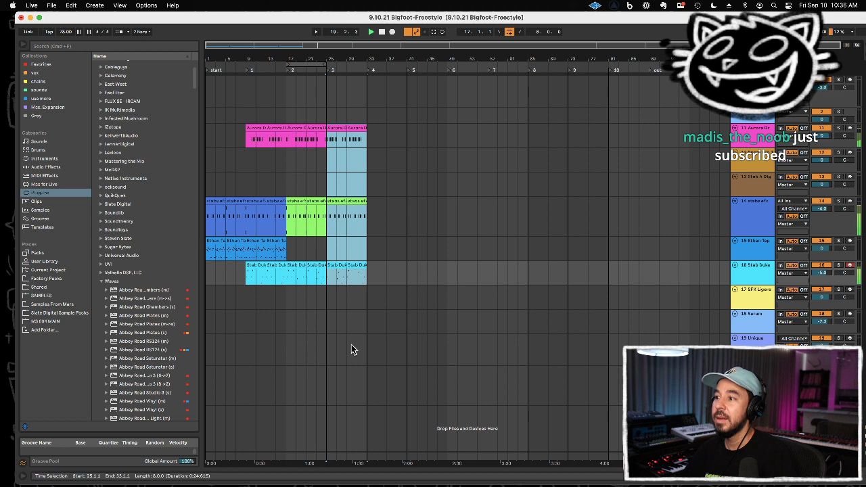
# Step: Enlarge the Master track and automate its Song Tempo to ramp from 78 at bar 17 up to 110 at bar 33
pyautogui.moveTo(752, 452); pyautogui.dragTo(752, 398)
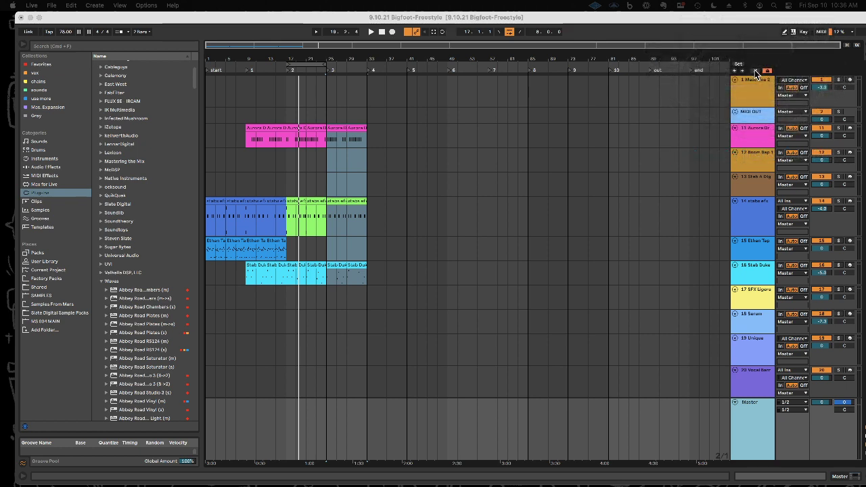
pyautogui.click(756, 71)
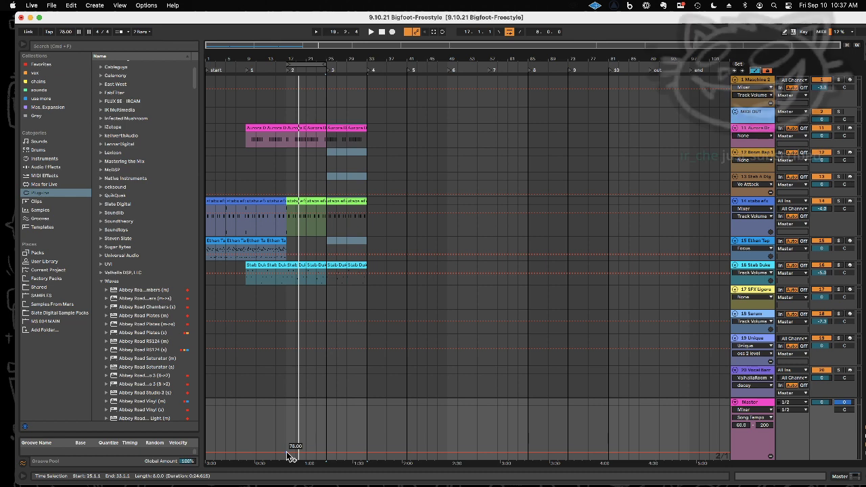
pyautogui.press('space')
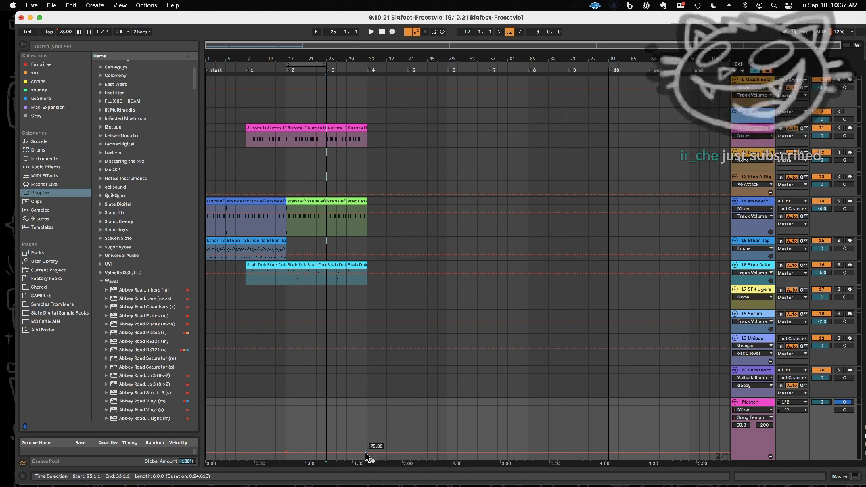
pyautogui.moveTo(366, 454); pyautogui.dragTo(367, 441)
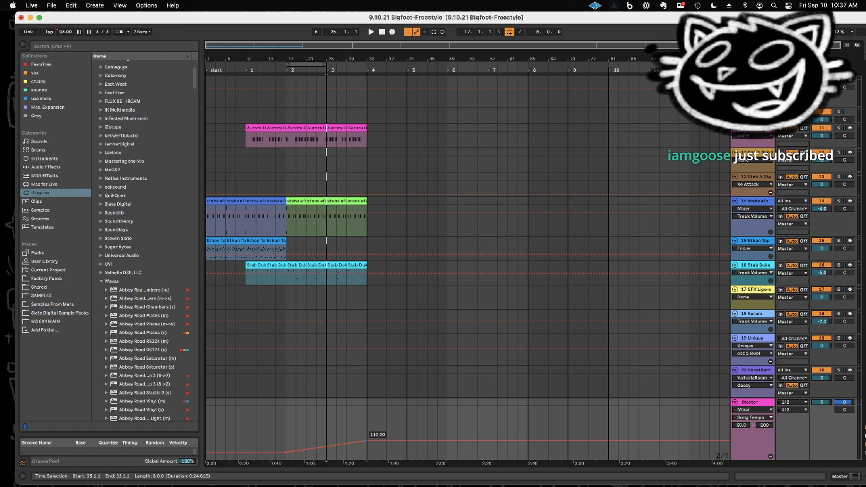
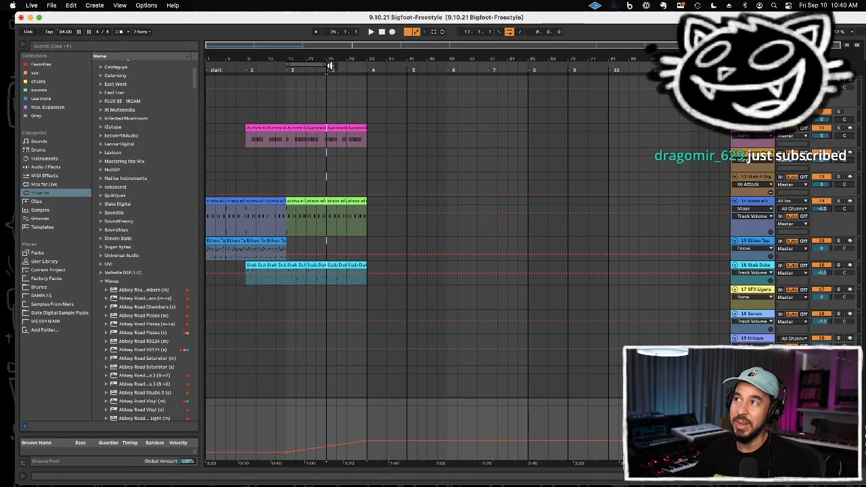
# Step: Play the arrangement from bar 17 and set the global quantization to 1/2
pyautogui.moveTo(328, 57); pyautogui.dragTo(414, 104)
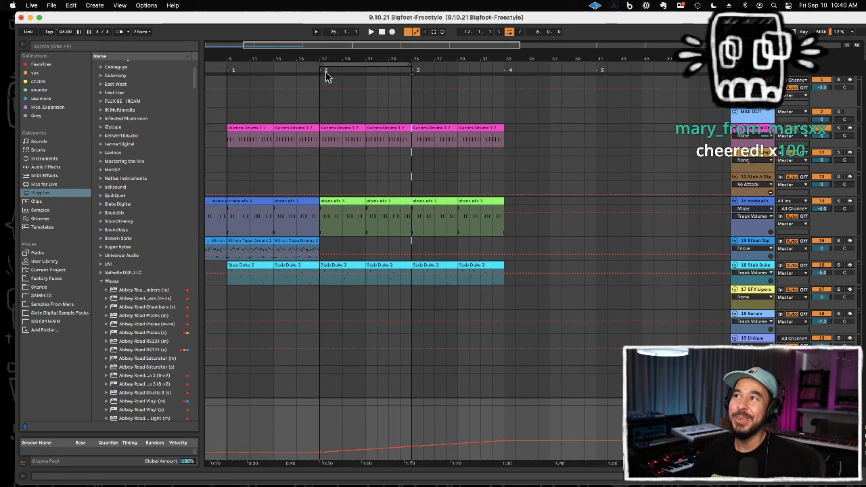
pyautogui.click(320, 182)
pyautogui.press('space')
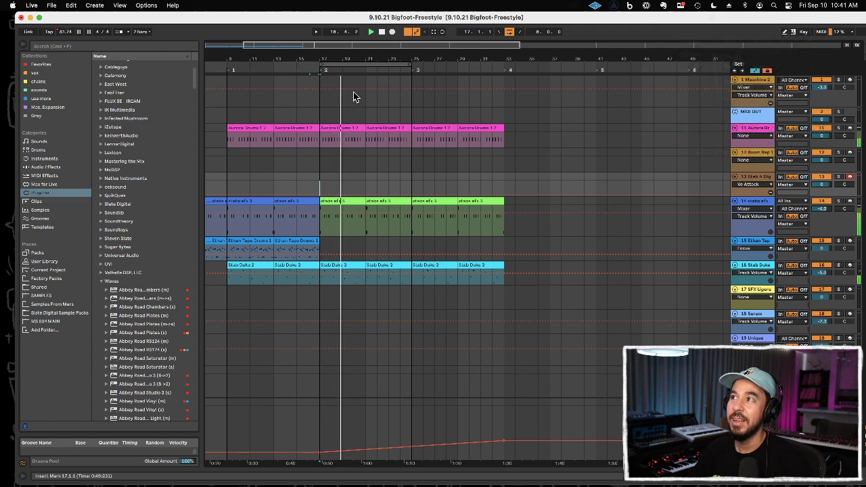
pyautogui.click(141, 32)
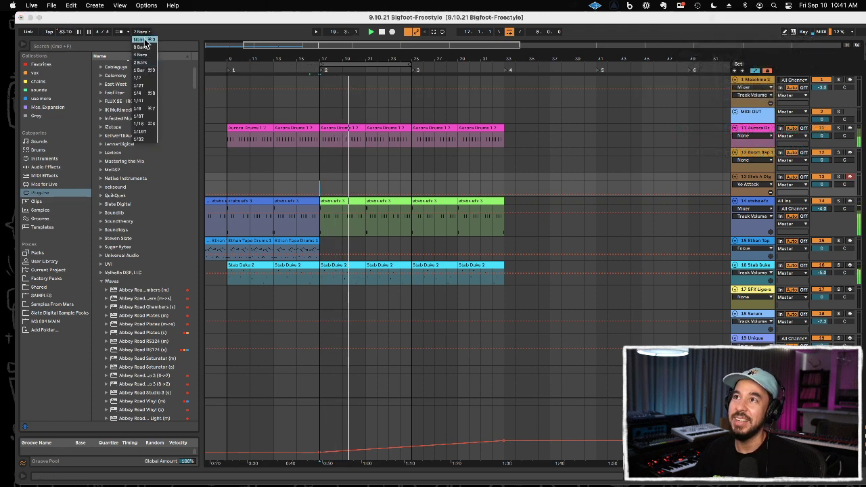
pyautogui.click(147, 79)
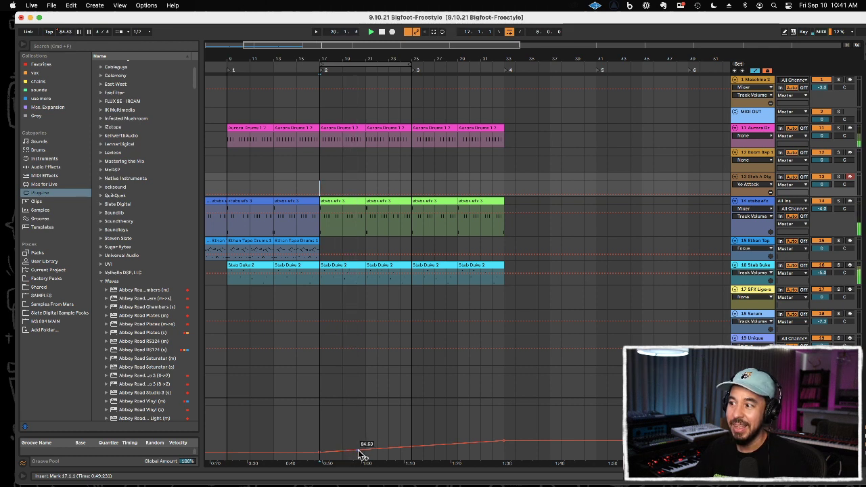
# Step: End the Master's Song Tempo ramp at bar 25 with a breakpoint at 94, and delete the breakpoint at bar 33
pyautogui.click(409, 448)
pyautogui.moveTo(492, 449); pyautogui.dragTo(503, 452)
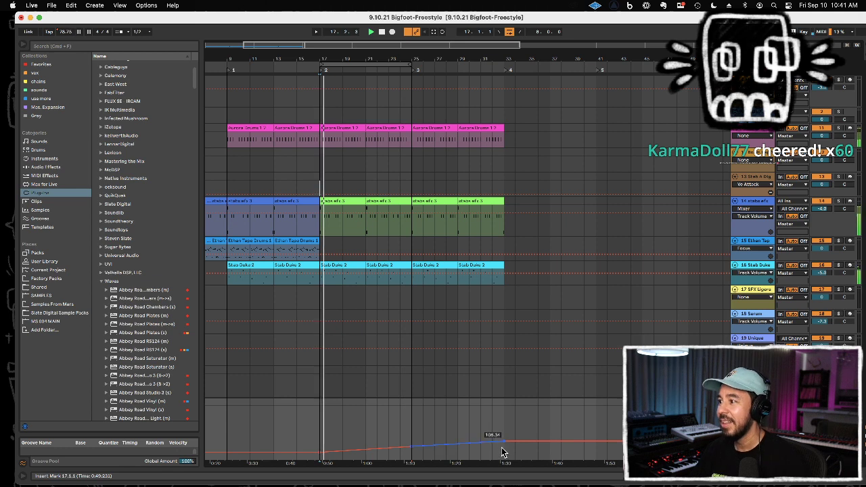
pyautogui.click(503, 443)
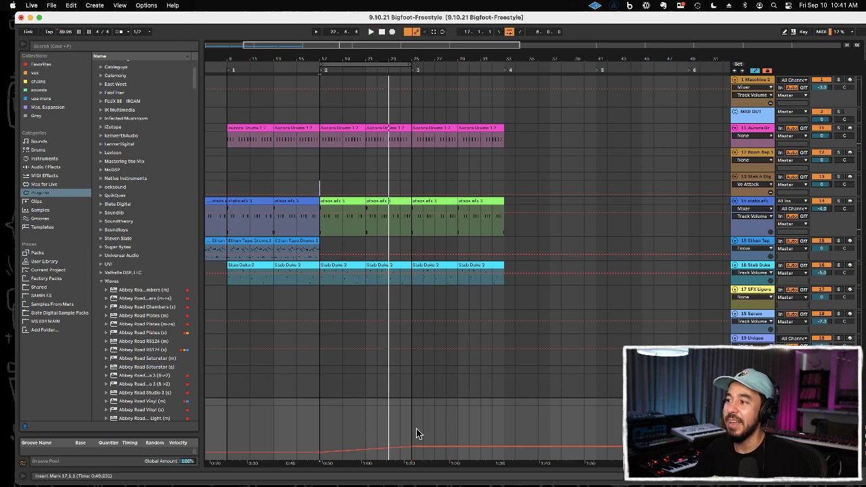
pyautogui.press('space')
# Step: Raise the Song Tempo breakpoint at bar 25 to 120
pyautogui.moveTo(412, 424); pyautogui.dragTo(441, 426)
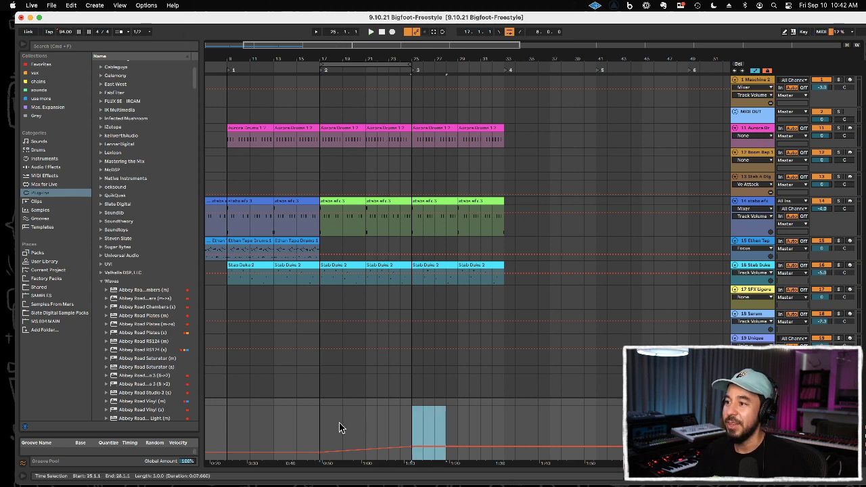
pyautogui.click(320, 434)
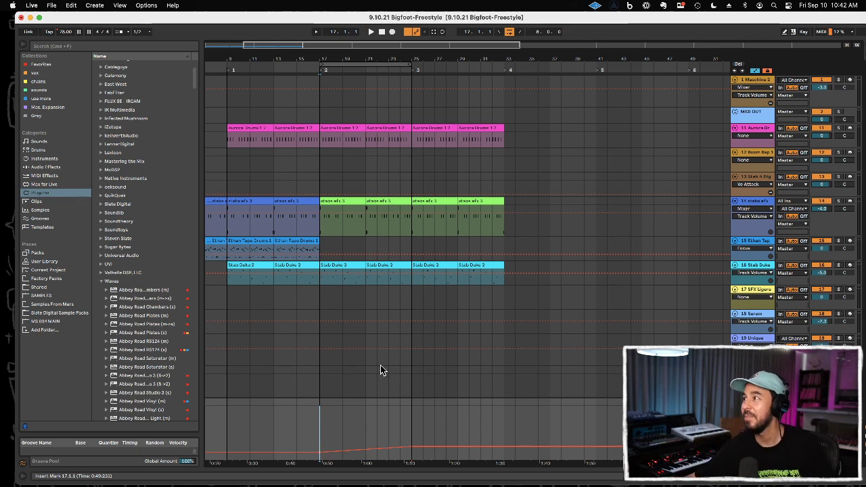
pyautogui.click(752, 131)
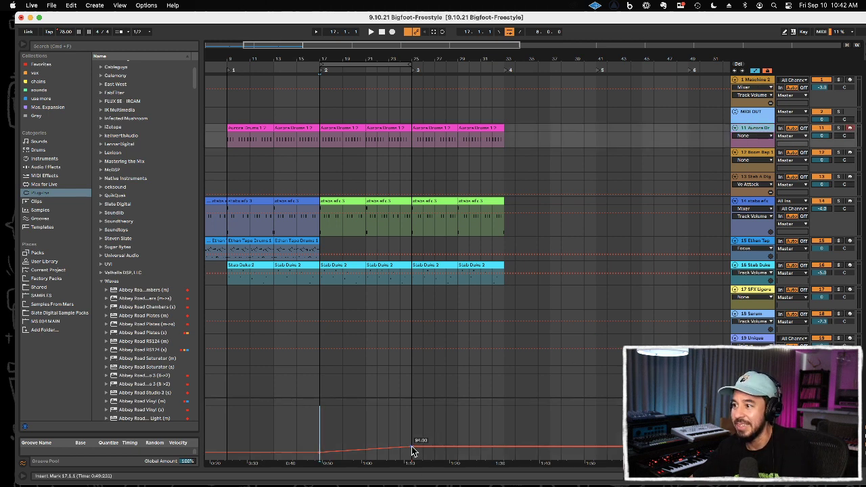
pyautogui.moveTo(411, 445)
pyautogui.mouseDown()
pyautogui.moveTo(411, 421)
pyautogui.moveTo(412, 436)
pyautogui.mouseUp()
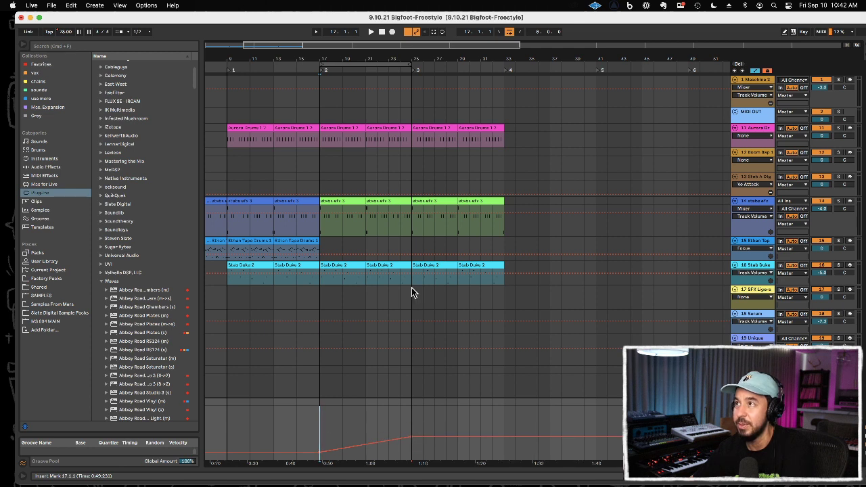
# Step: Turn off arrangement looping and insert a new audio track below Aurora Drums
pyautogui.click(510, 32)
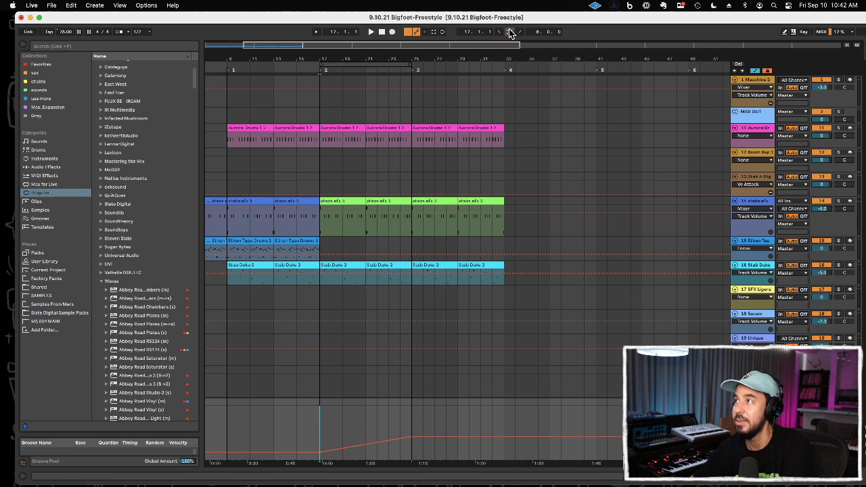
pyautogui.click(749, 130)
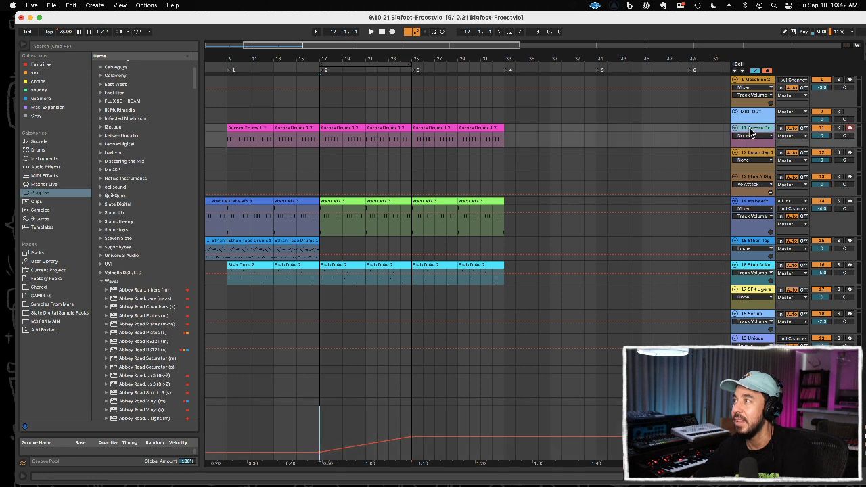
pyautogui.press('shift+super+t')
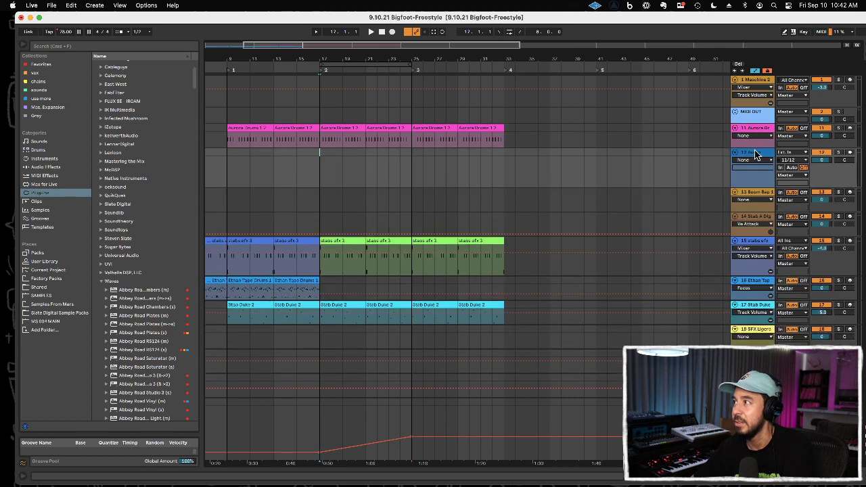
# Step: Arm the new audio track with external input 13 and record onto it from bar 13 to just past bar 25
pyautogui.click(795, 160)
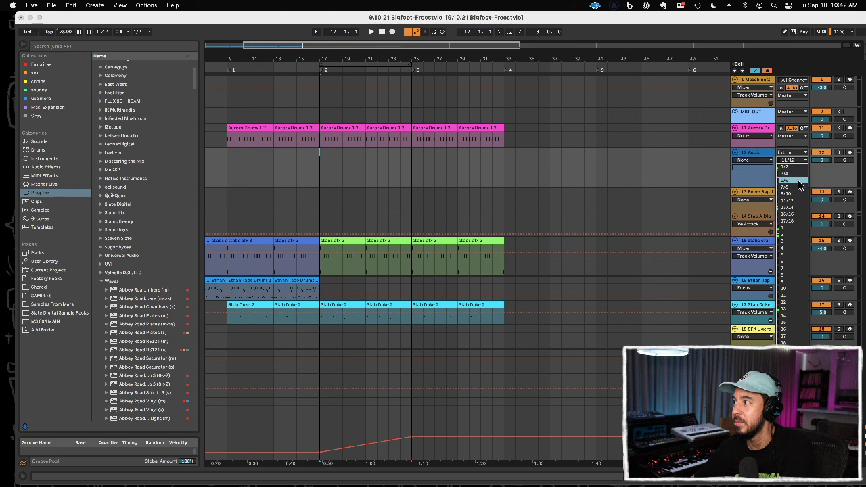
pyautogui.click(788, 310)
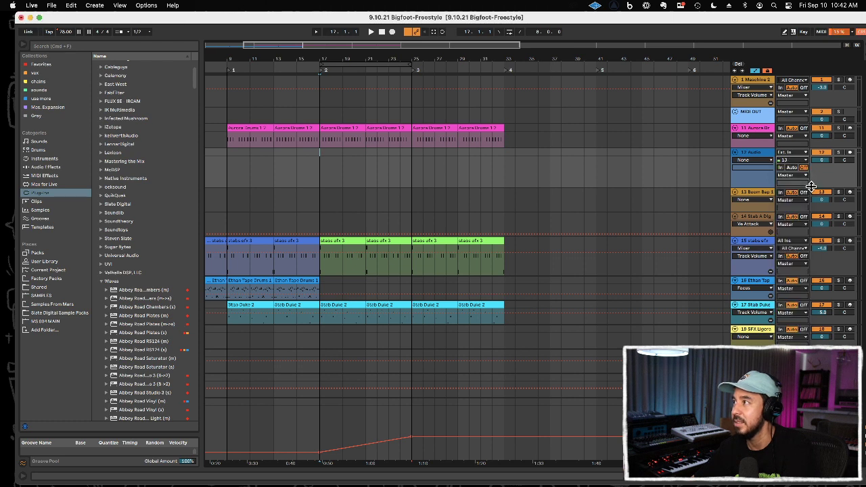
pyautogui.click(850, 153)
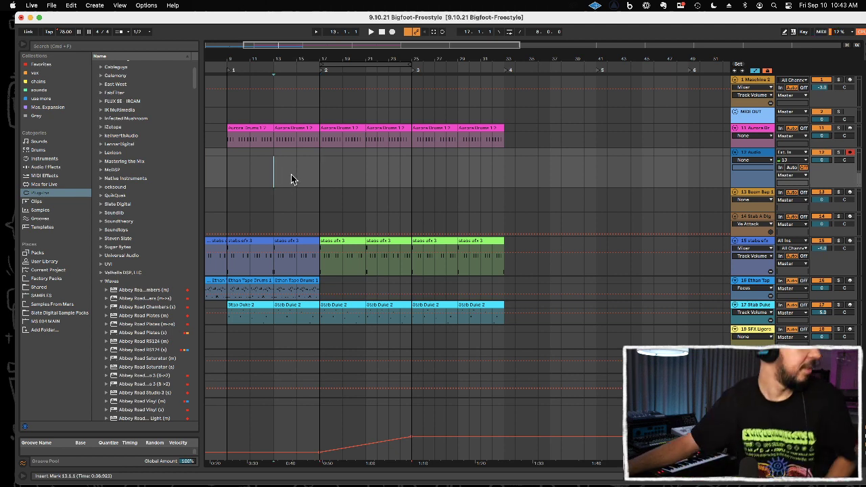
pyautogui.press('F9')
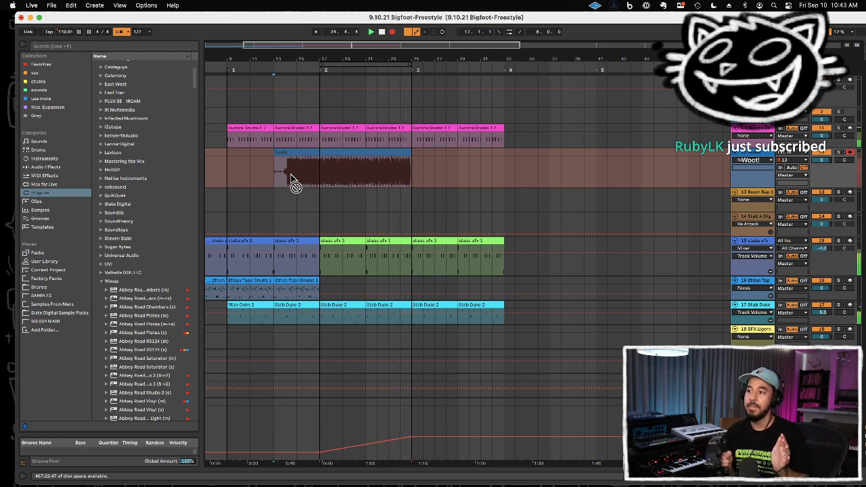
pyautogui.press('space')
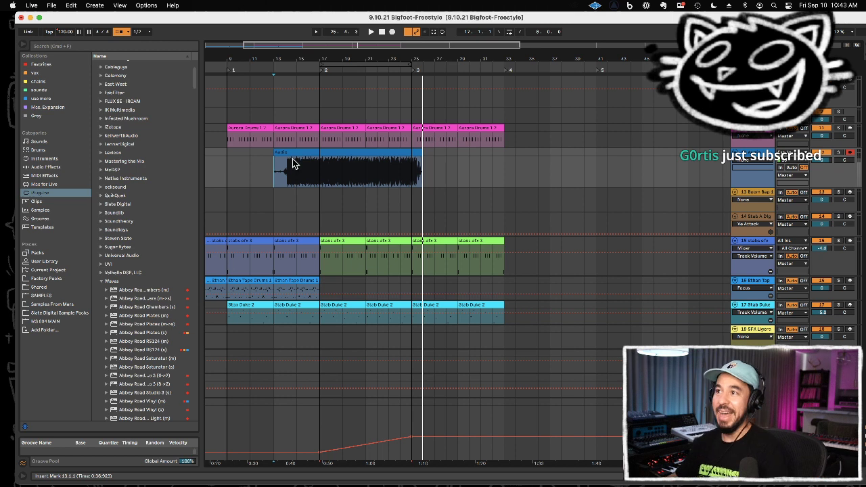
# Step: Hide the automation lanes and trim the recorded audio clip at both ends so it spans bars 17 to 24
pyautogui.moveTo(258, 176); pyautogui.dragTo(319, 171)
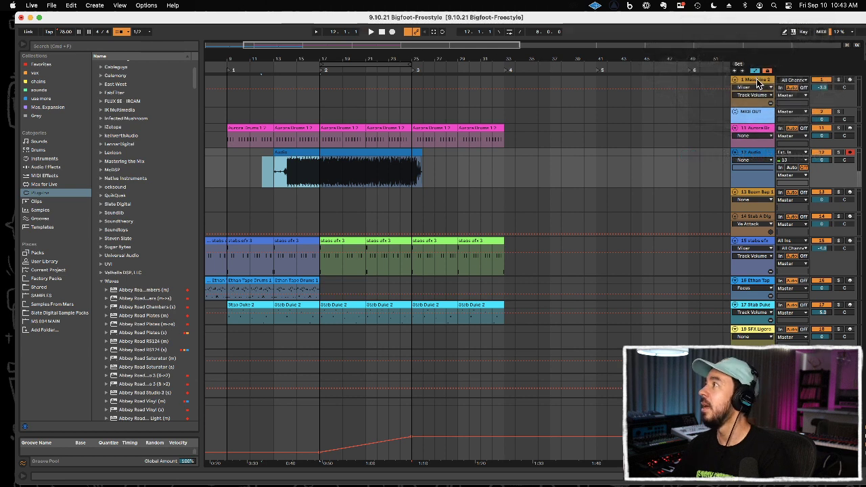
pyautogui.click(758, 71)
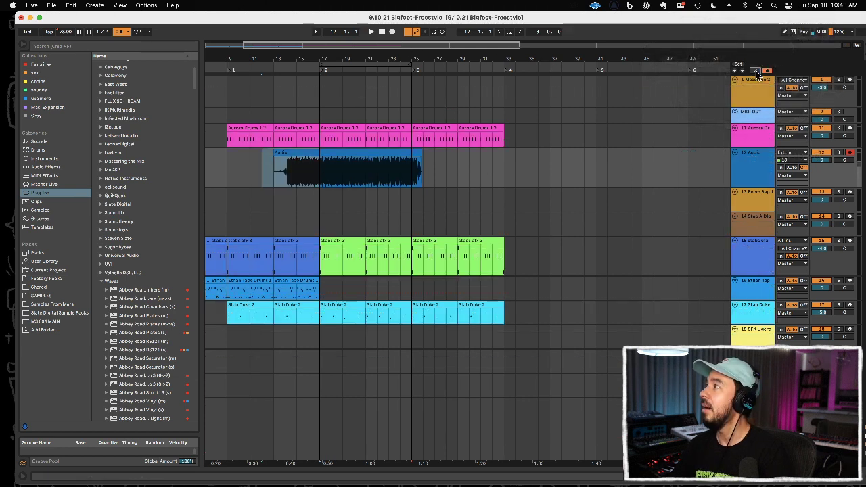
pyautogui.moveTo(251, 177); pyautogui.dragTo(318, 173)
pyautogui.press('Delete')
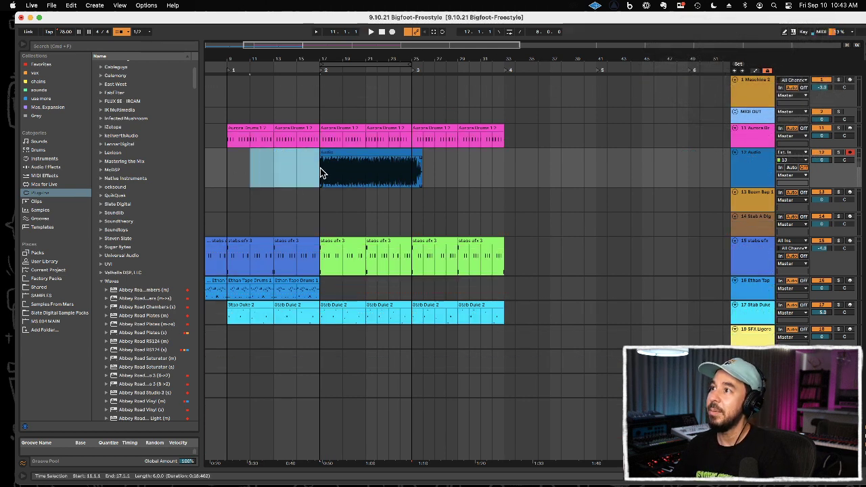
pyautogui.moveTo(415, 171); pyautogui.dragTo(463, 171)
pyautogui.press('Delete')
# Step: Rename the trimmed audio clip as tamb
pyautogui.click(390, 151)
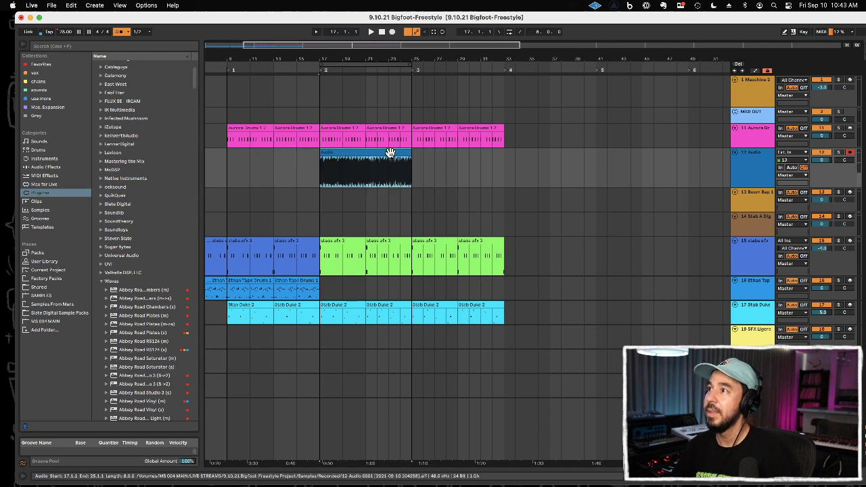
pyautogui.press('super+r')
pyautogui.write('ta')
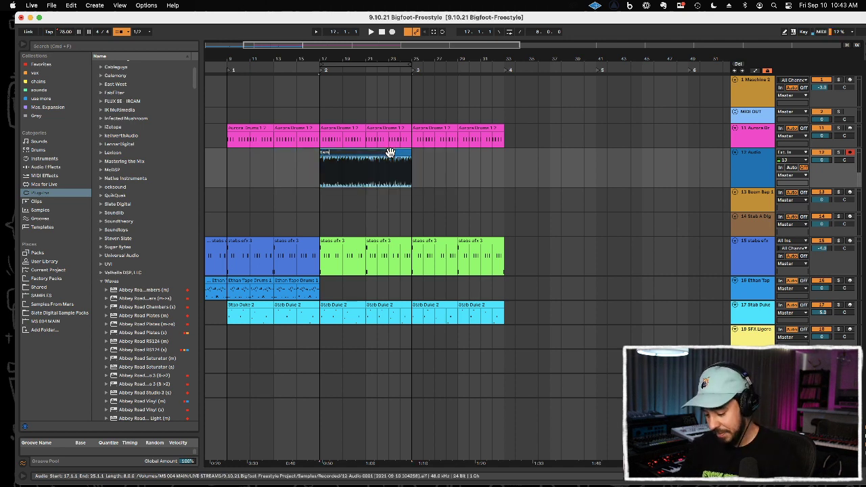
pyautogui.write('mb')
pyautogui.press('Return')
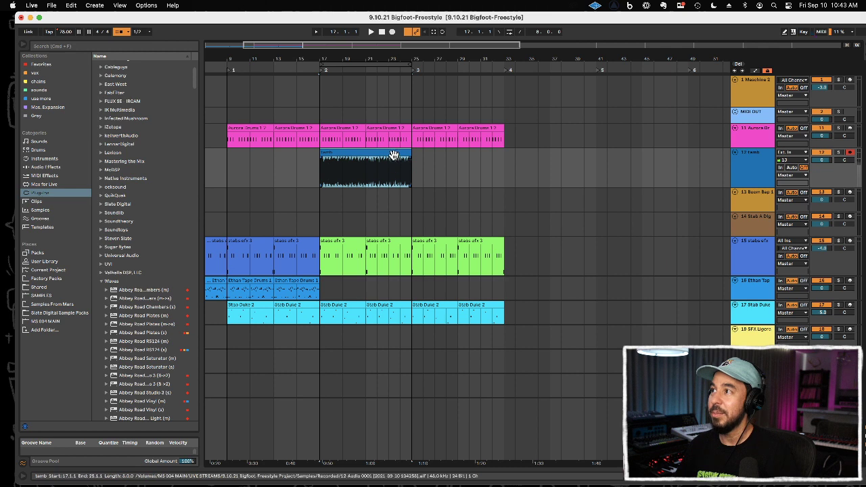
# Step: Examine the tamb clip's waveform and warp settings, and compare them with the Master's Song Tempo automation
pyautogui.doubleClick(394, 152)
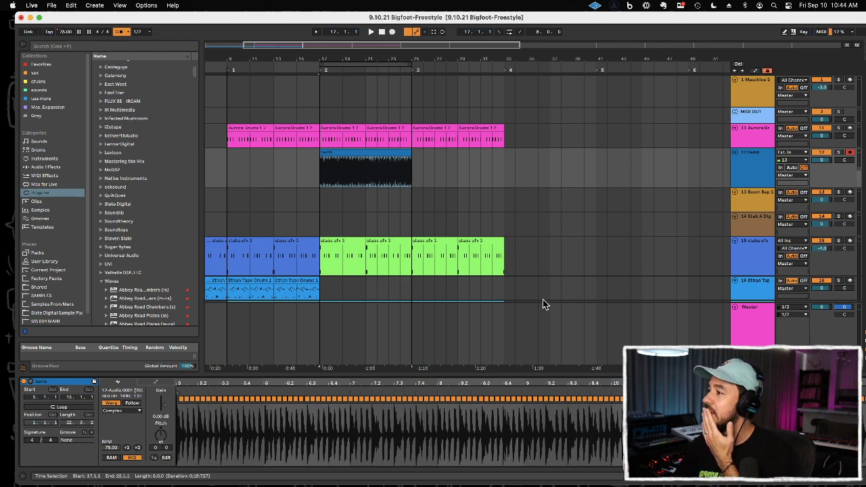
pyautogui.moveTo(502, 384); pyautogui.dragTo(596, 411)
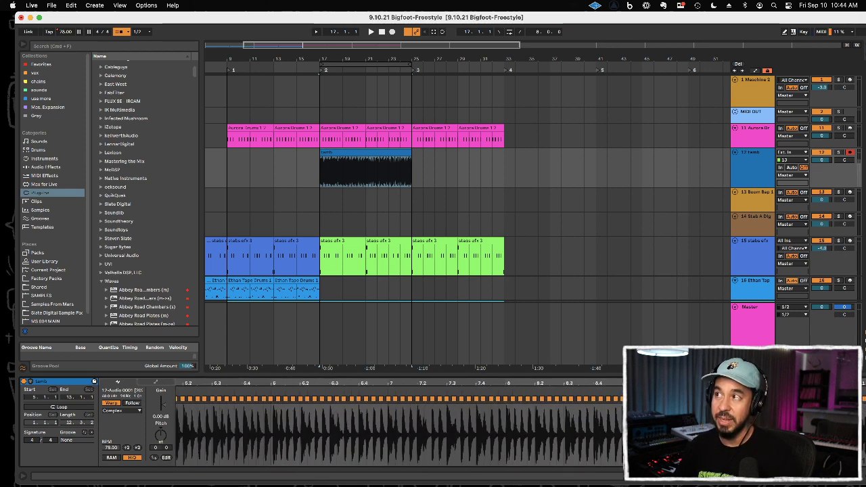
pyautogui.click(377, 151)
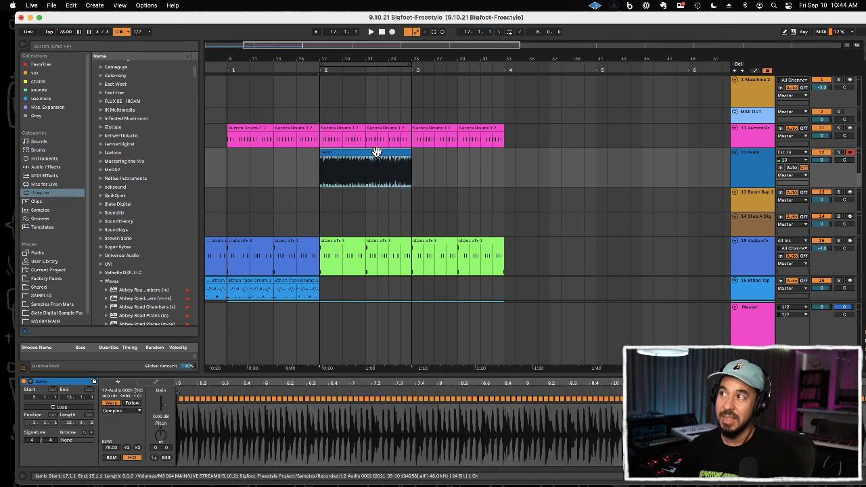
pyautogui.scroll(-3, 419, 250)
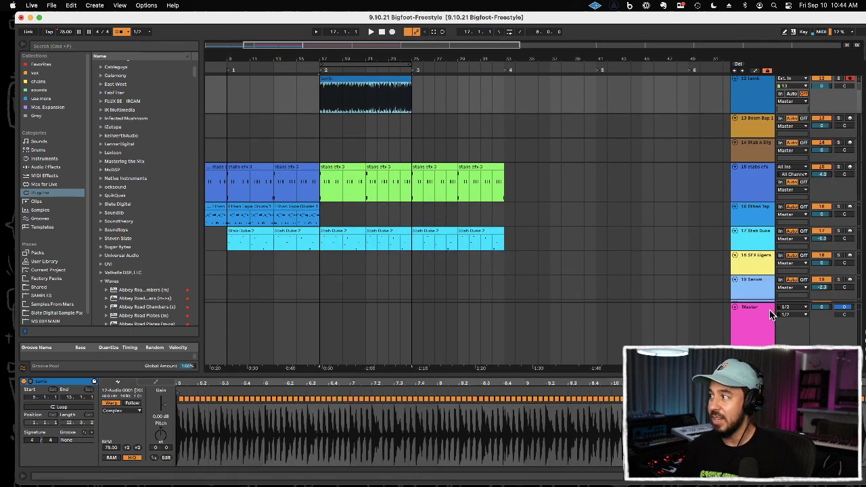
pyautogui.click(755, 70)
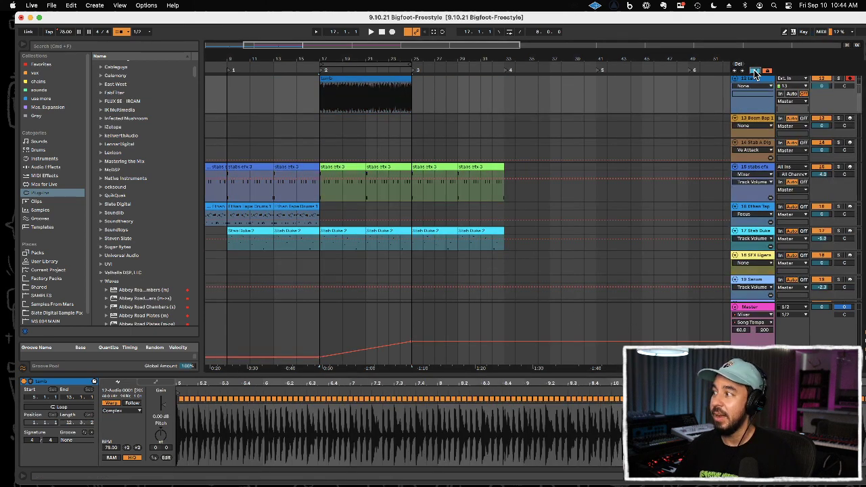
pyautogui.click(754, 69)
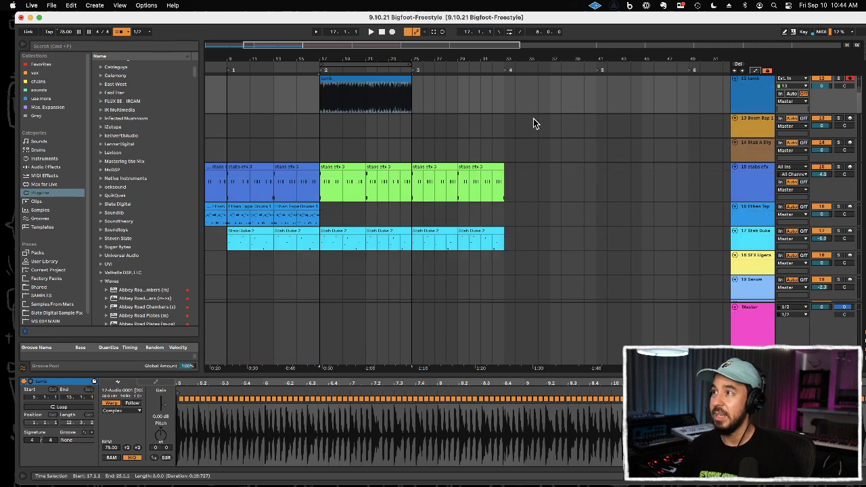
# Step: Copy the tamb clip of bars 17 to 24 to bar 9
pyautogui.scroll(3, 504, 150)
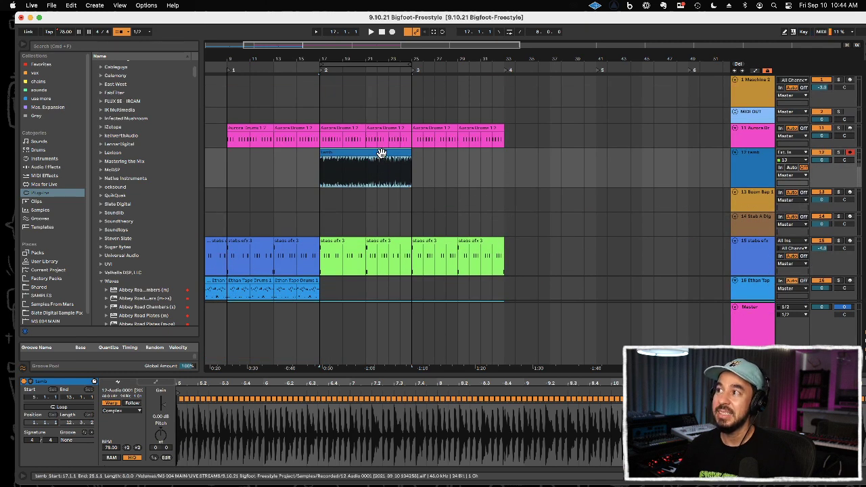
pyautogui.click(228, 169)
pyautogui.press('super+v')
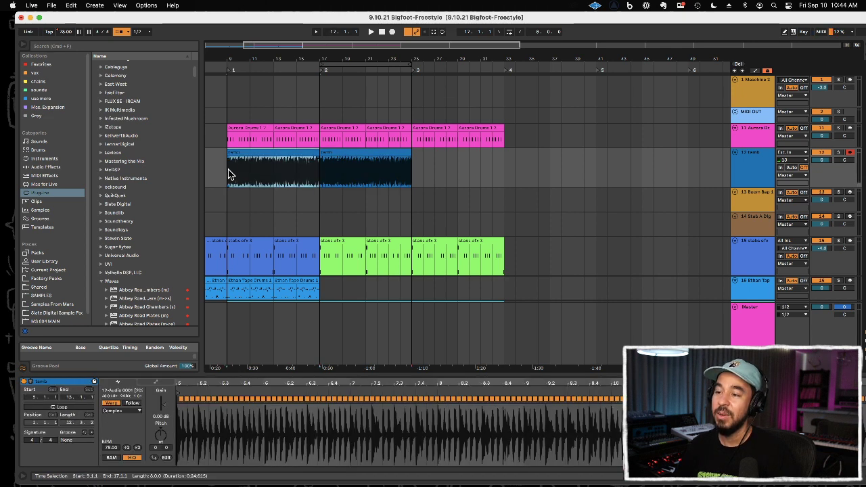
# Step: Play from bar 9, lower the tamb track's volume slightly and solo the track
pyautogui.press('space')
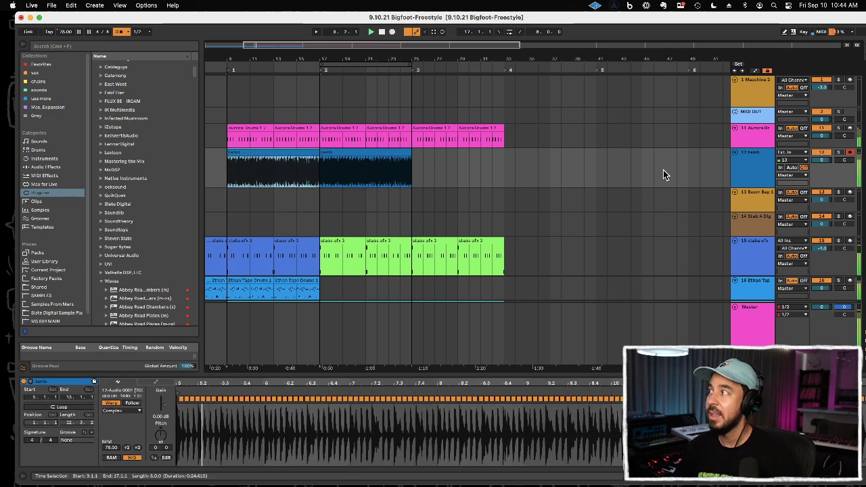
pyautogui.moveTo(817, 161); pyautogui.dragTo(818, 160)
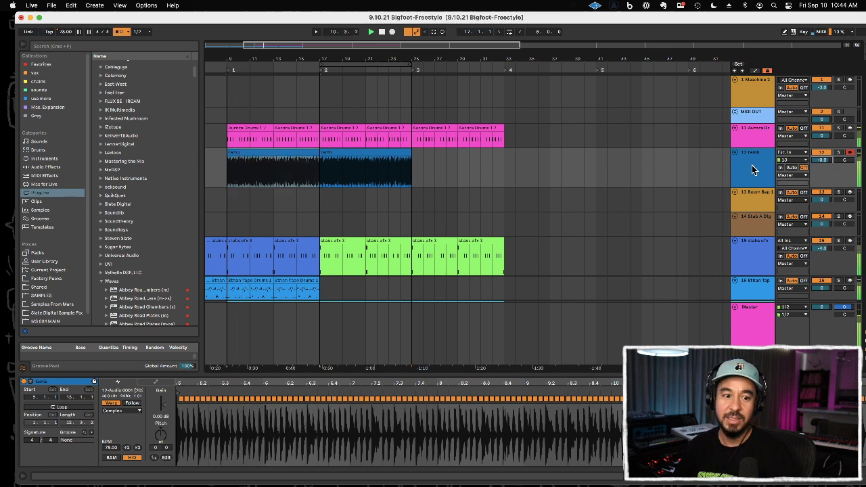
pyautogui.click(838, 153)
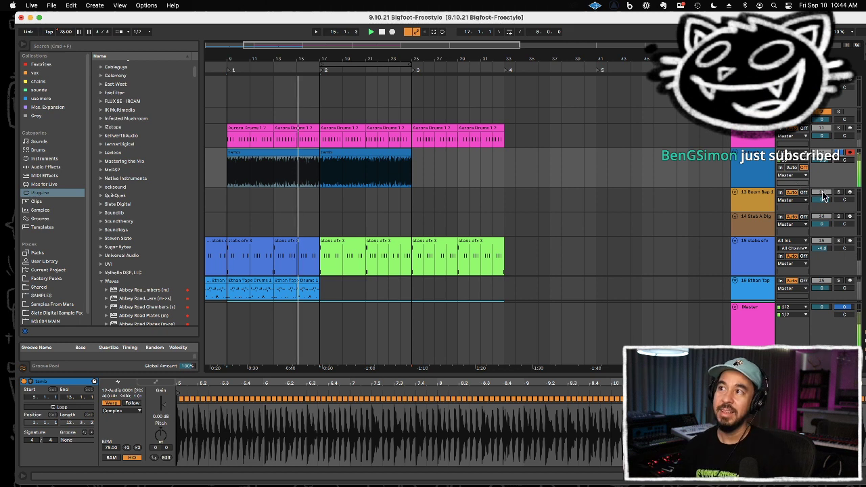
# Step: Play the soloed tamb track alternately from bars 16 and 9 to compare the start and end of the first clip
pyautogui.click(306, 102)
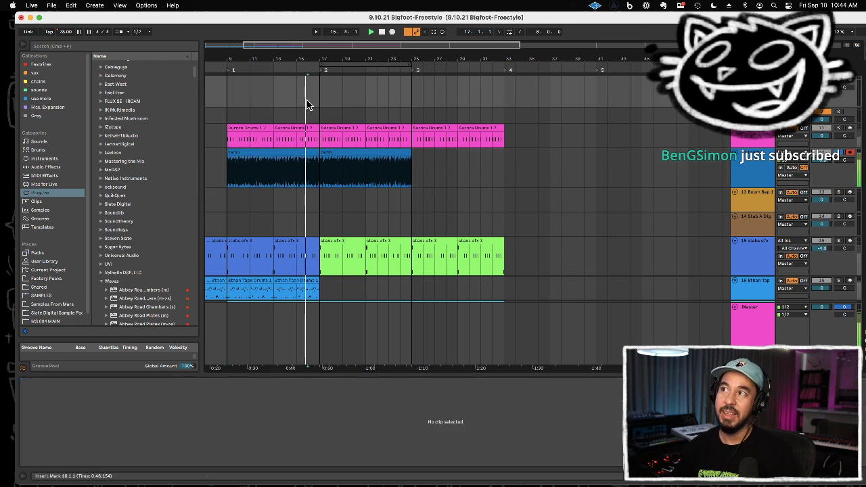
pyautogui.press('space')
pyautogui.click(226, 100)
pyautogui.press('space')
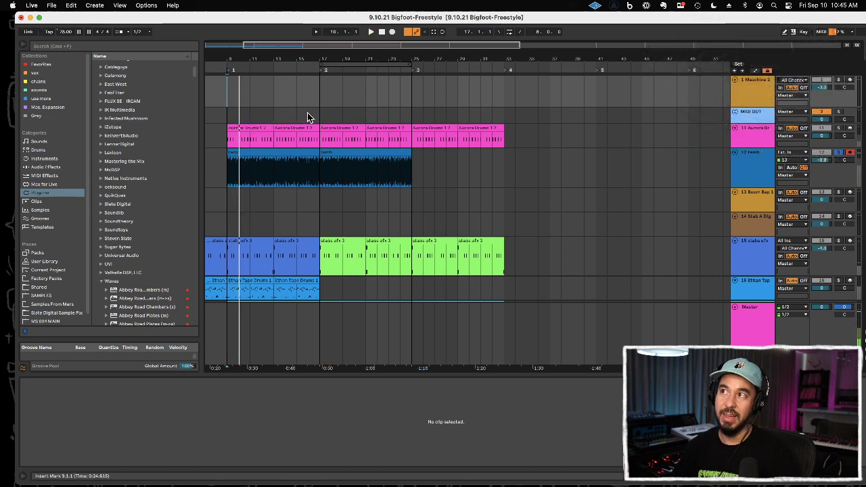
pyautogui.press('space')
pyautogui.click(225, 118)
pyautogui.press('space')
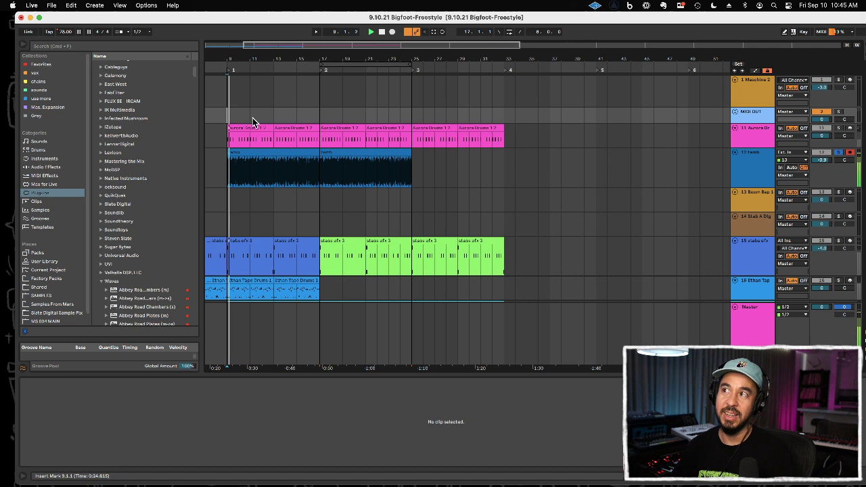
pyautogui.press('space')
pyautogui.click(308, 119)
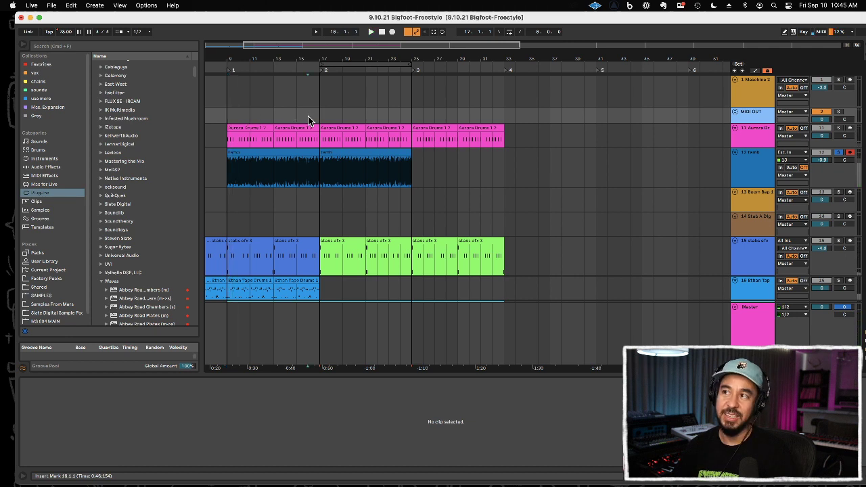
pyautogui.press('space')
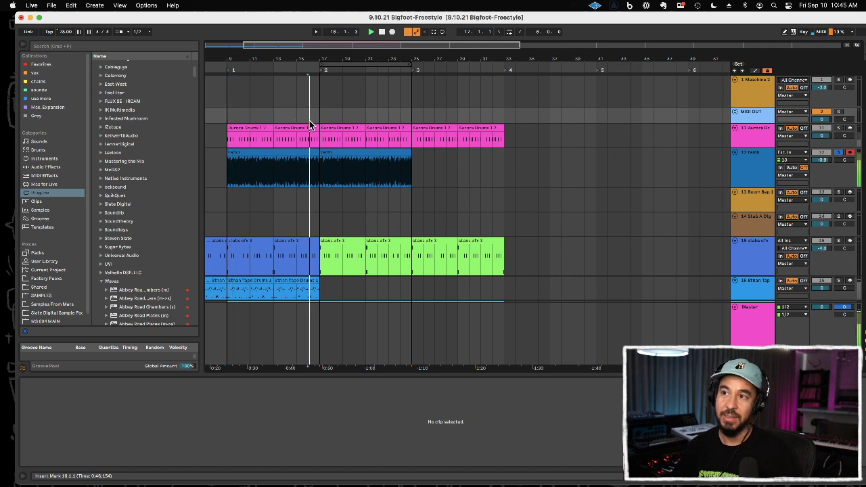
# Step: Try the Re-Pitch warp mode on the tamb clip at bar 9 and play it through
pyautogui.click(298, 151)
pyautogui.press('space')
pyautogui.click(125, 411)
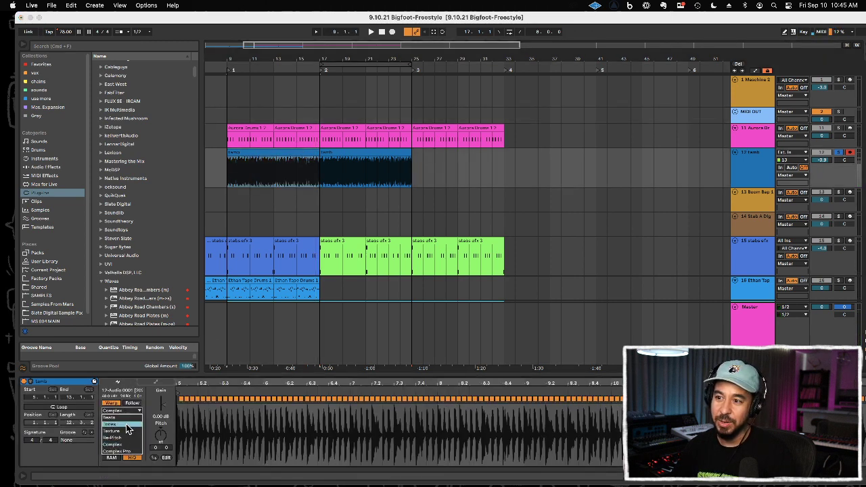
pyautogui.click(122, 438)
pyautogui.press('space')
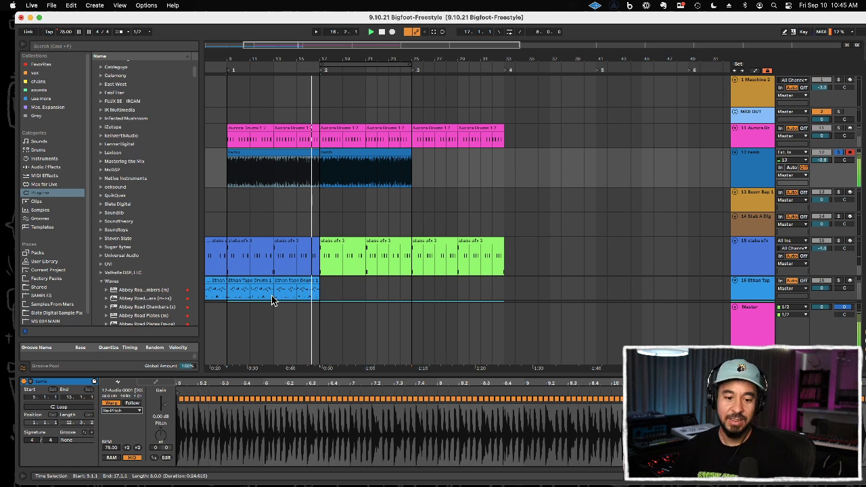
pyautogui.press('space')
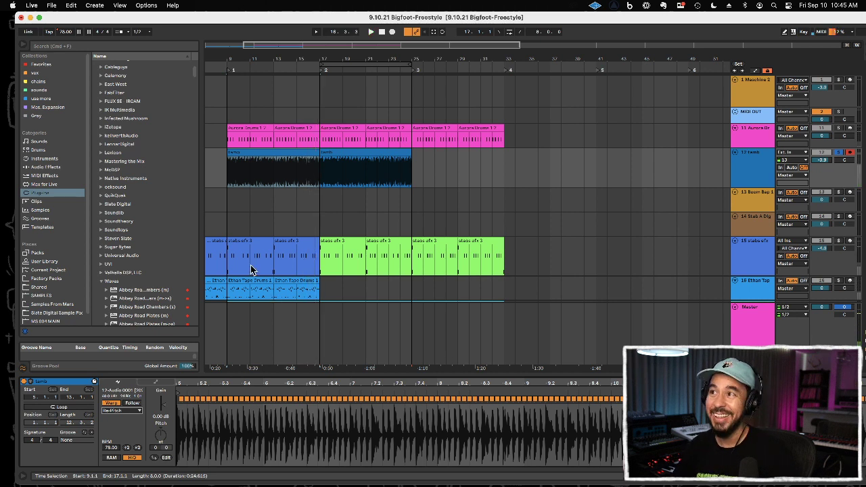
# Step: Try the Beats warp mode on the tamb clip at bar 9, preserving transients, and adjust its transient looping during playback
pyautogui.click(277, 152)
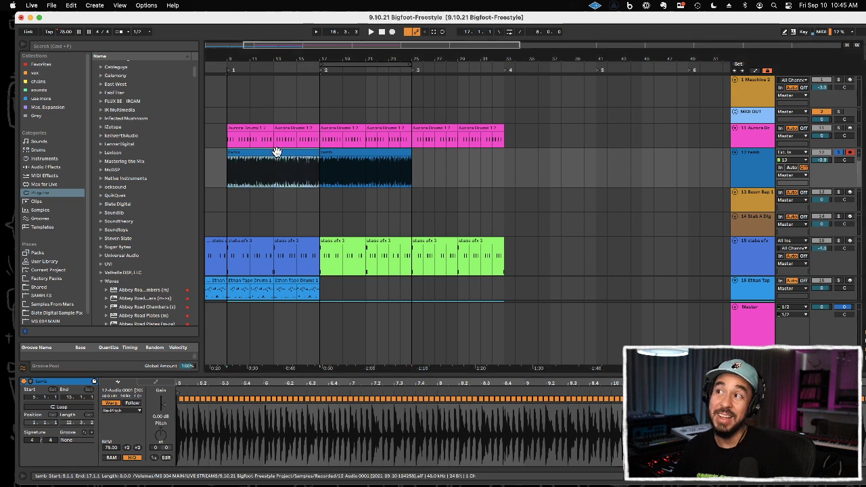
pyautogui.click(131, 411)
pyautogui.click(129, 419)
pyautogui.click(225, 323)
pyautogui.press('space')
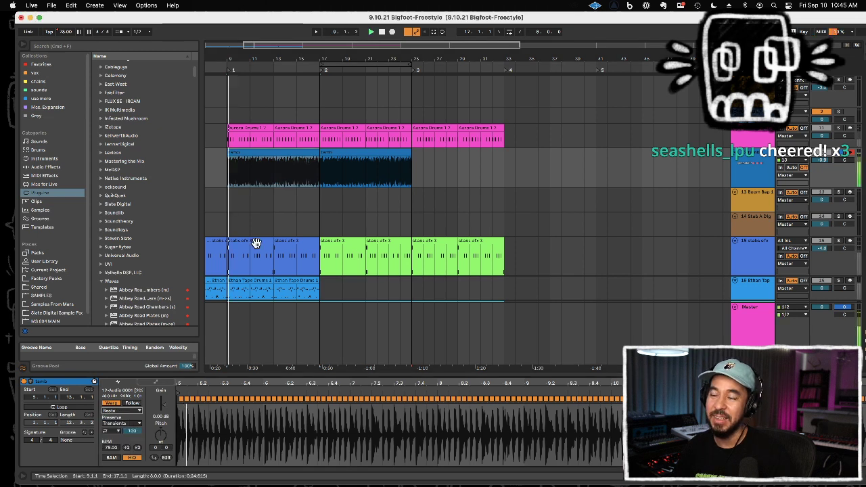
pyautogui.click(131, 424)
pyautogui.click(105, 427)
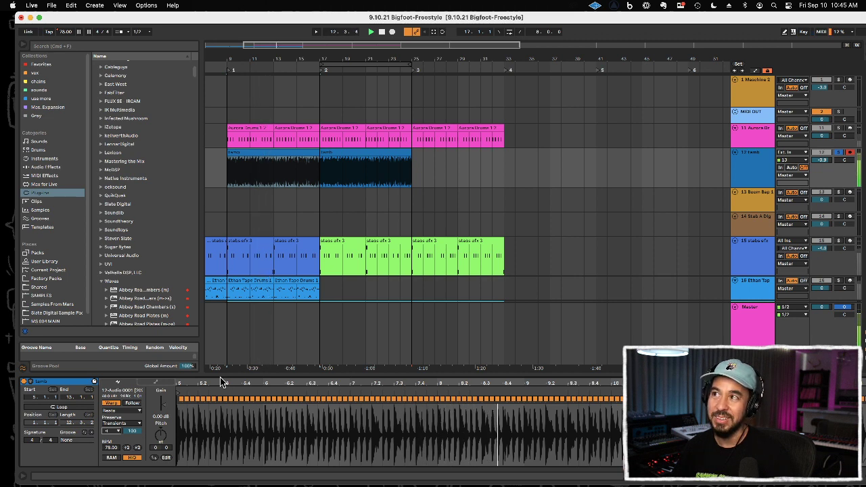
# Step: Set the bar 9 tamb clip's warp mode to Texture, with Grain Size about 173 and a higher Flux
pyautogui.click(130, 411)
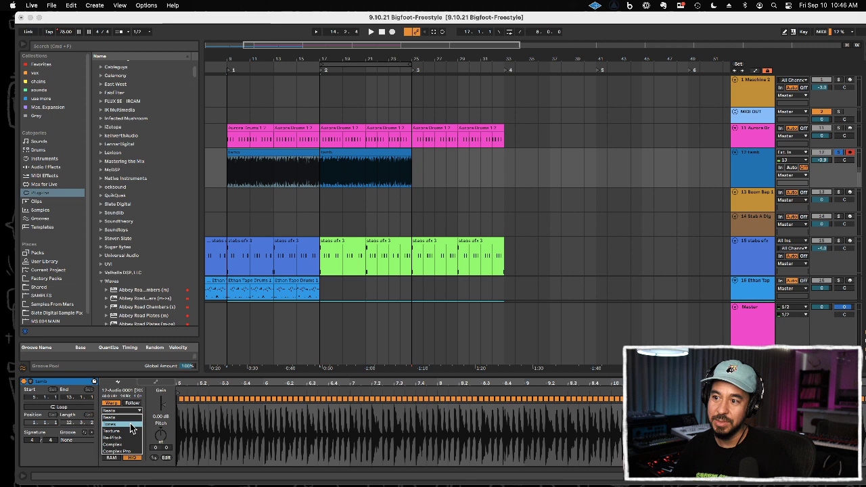
pyautogui.click(132, 431)
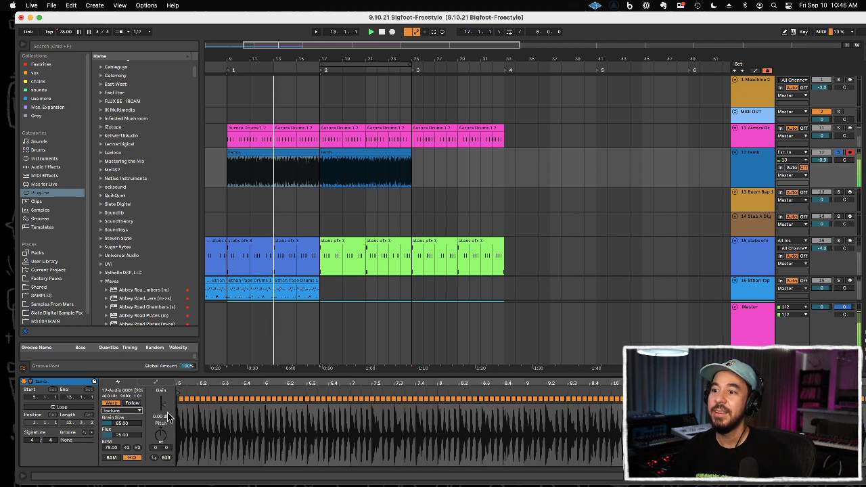
pyautogui.moveTo(123, 424); pyautogui.dragTo(122, 401)
pyautogui.moveTo(127, 436); pyautogui.dragTo(125, 411)
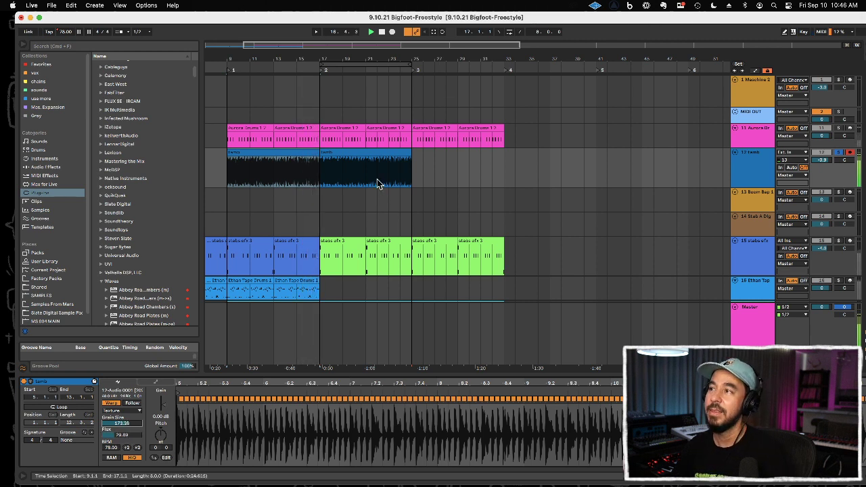
# Step: Delete the tamb clip in bars 17 to 24 and play the remaining clip from bar 9
pyautogui.click(363, 151)
pyautogui.press('Delete')
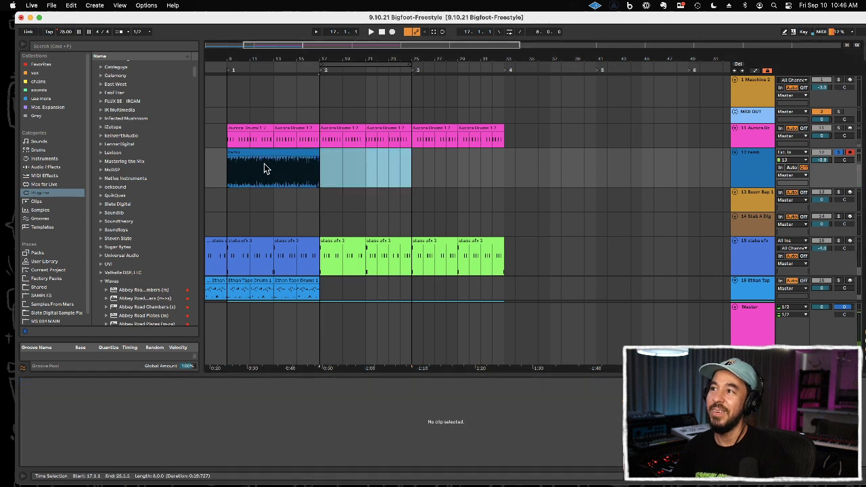
pyautogui.click(230, 173)
pyautogui.press('space')
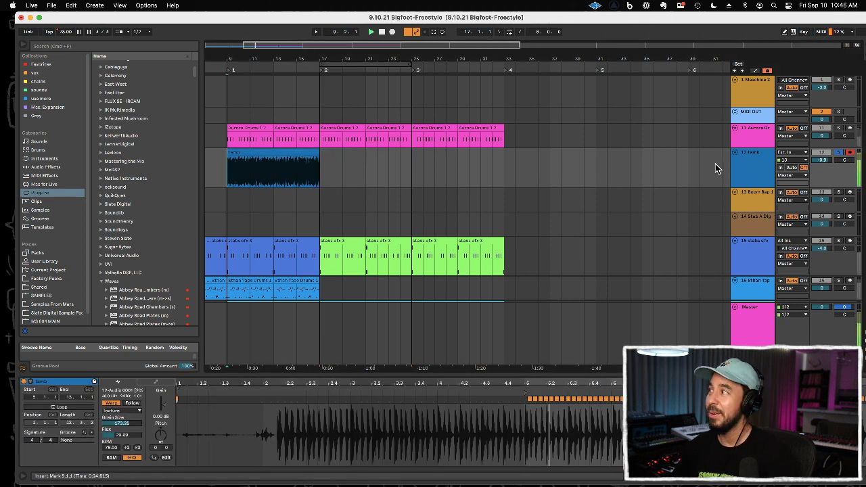
# Step: Unsolo the tamb track and lower its volume to about -6.3 dB
pyautogui.click(838, 152)
pyautogui.moveTo(823, 161); pyautogui.dragTo(822, 177)
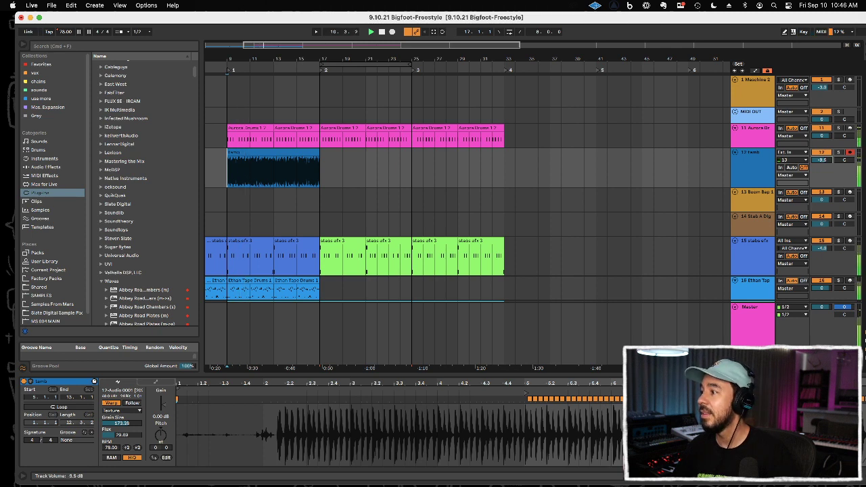
pyautogui.moveTo(823, 175); pyautogui.dragTo(823, 172)
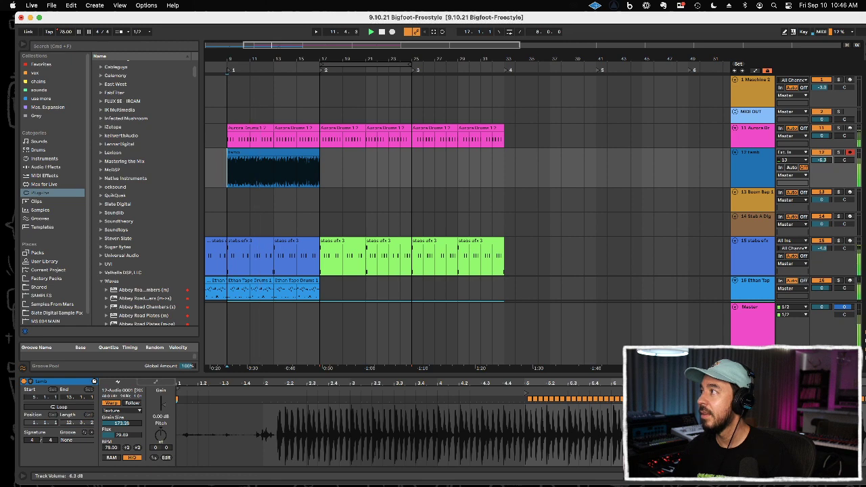
# Step: Show the automation lanes and lower the Master's Song Tempo point at bar 25 to 95 BPM
pyautogui.moveTo(278, 60)
pyautogui.mouseDown()
pyautogui.moveTo(274, 42)
pyautogui.moveTo(295, 60)
pyautogui.mouseUp()
pyautogui.click(292, 257)
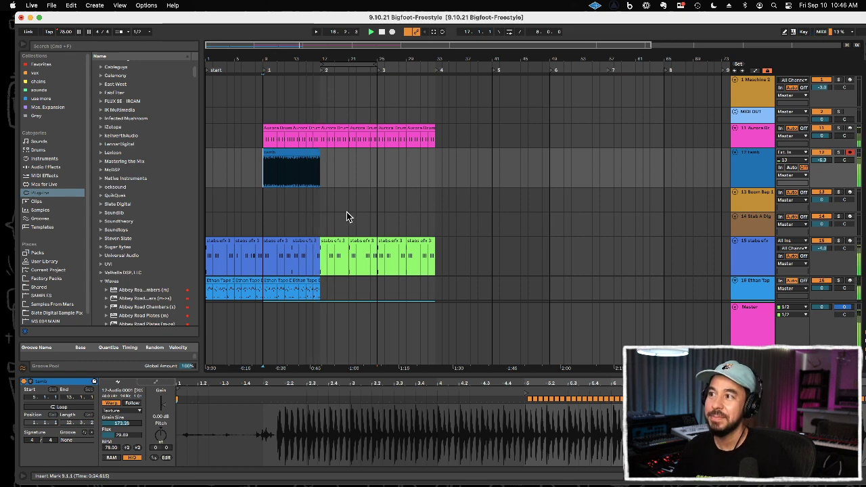
pyautogui.scroll(-5, 338, 212)
pyautogui.scroll(5, 338, 212)
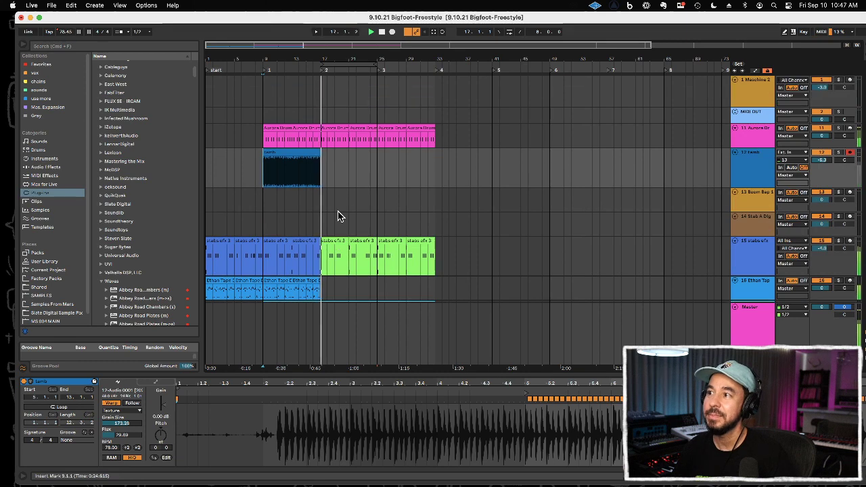
pyautogui.scroll(-5, 338, 215)
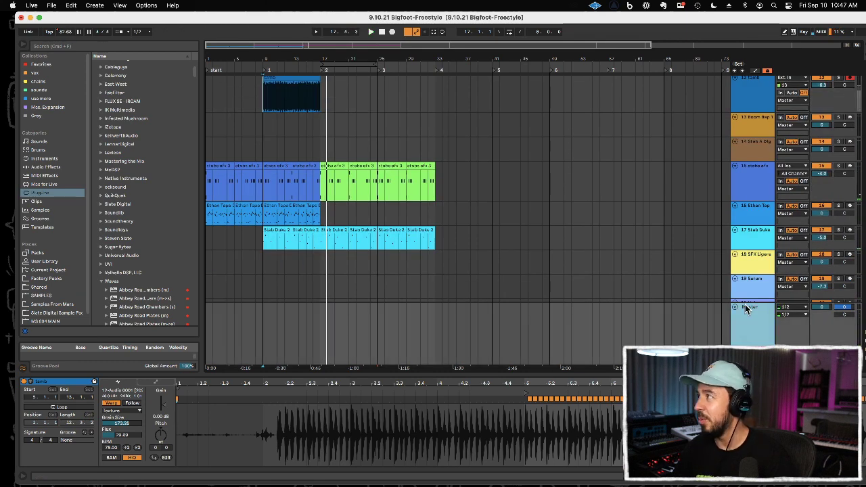
pyautogui.click(766, 71)
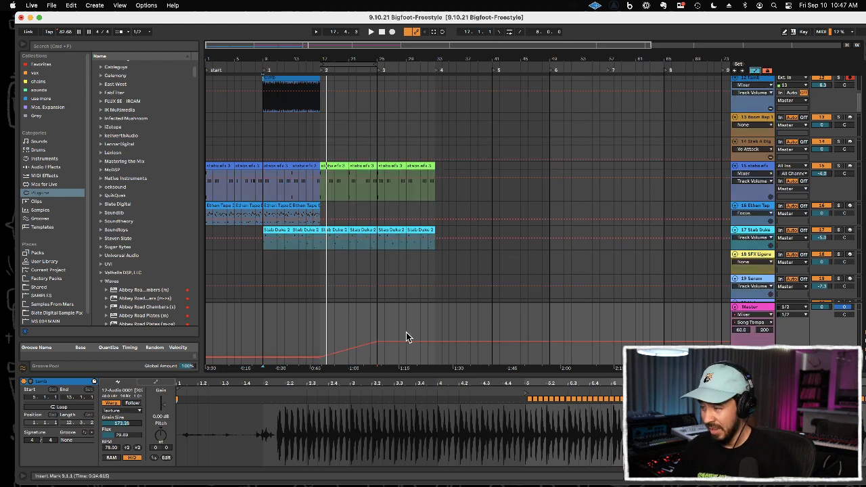
pyautogui.moveTo(378, 346); pyautogui.dragTo(378, 351)
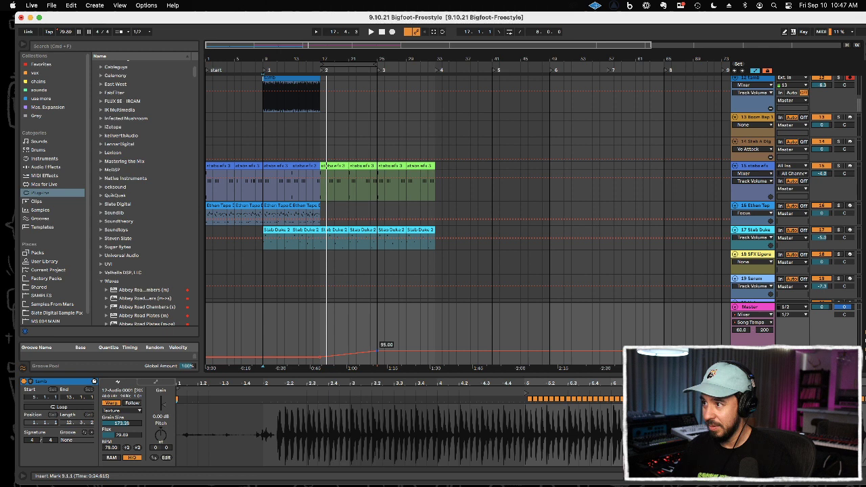
# Step: Play the tempo rise from bar 17 and hide the automation lanes to review the arrangement
pyautogui.click(322, 336)
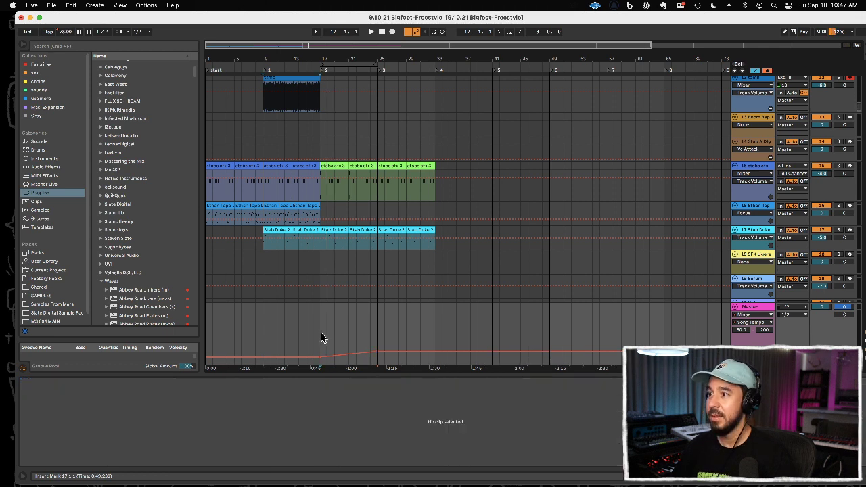
pyautogui.press('space')
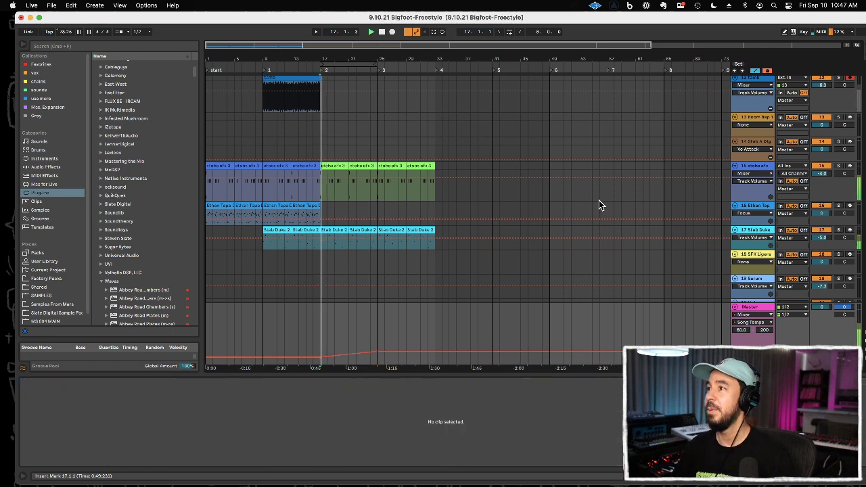
pyautogui.click(755, 73)
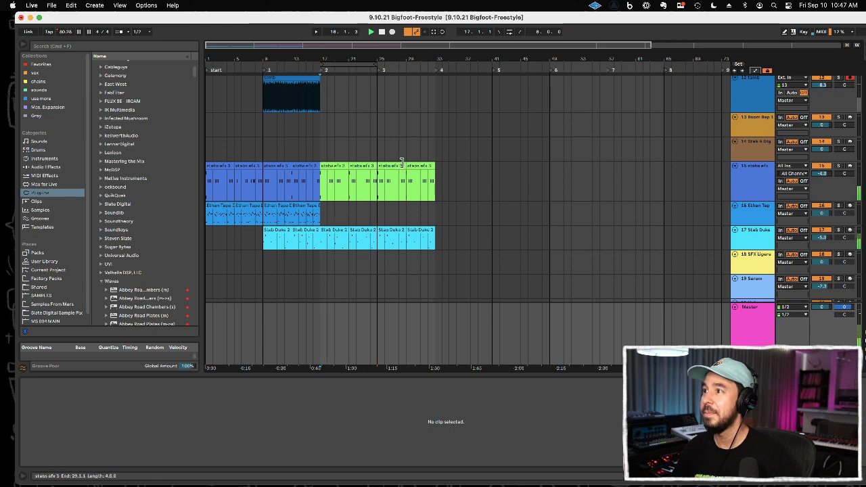
pyautogui.scroll(-2, 402, 161)
pyautogui.scroll(2, 385, 166)
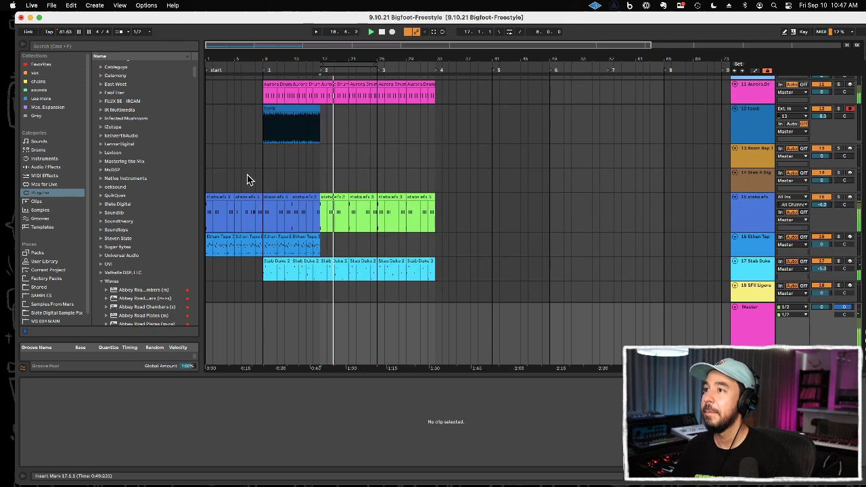
pyautogui.press('space')
# Step: Play from bar 1, arm the Stab A Dig track instead of tamb, and lower the tamb track's volume further
pyautogui.click(207, 179)
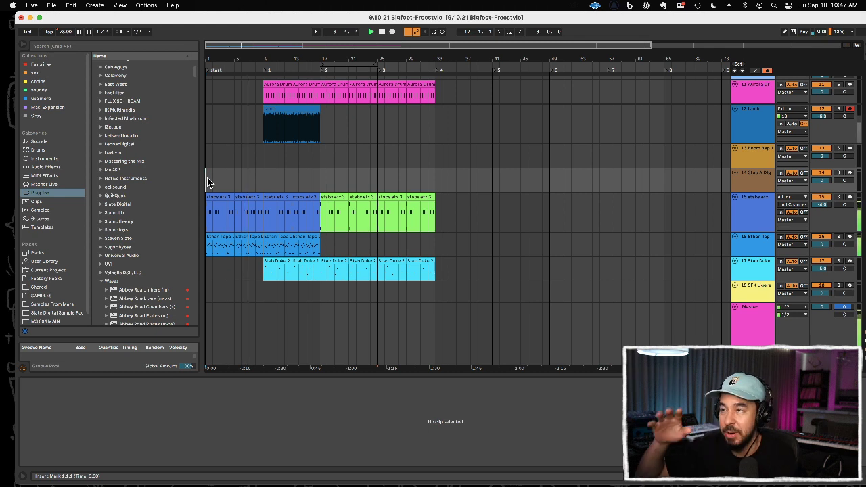
pyautogui.click(764, 185)
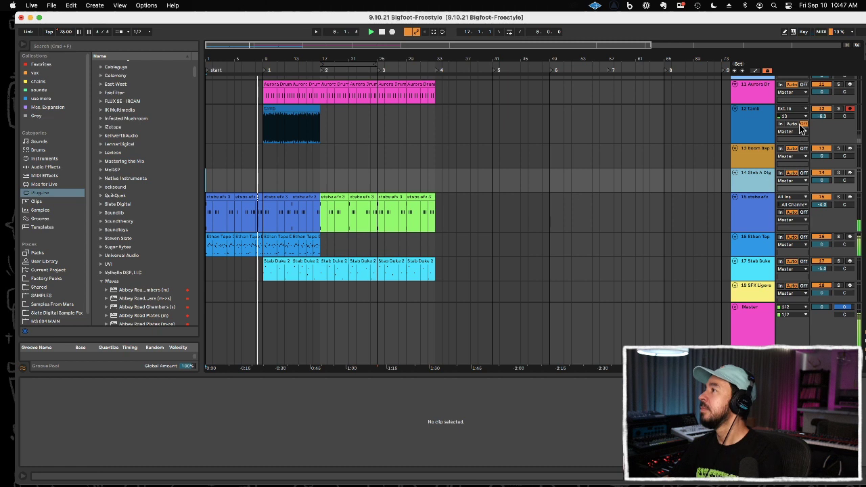
pyautogui.click(850, 109)
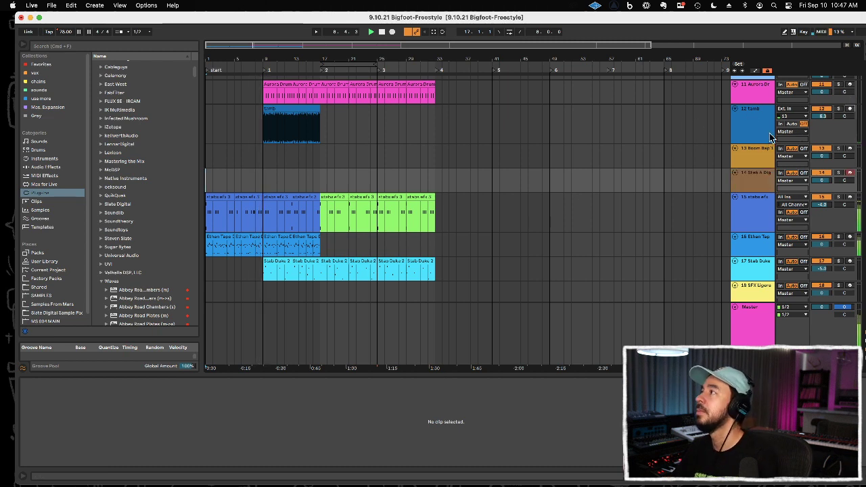
pyautogui.moveTo(817, 118); pyautogui.dragTo(817, 92)
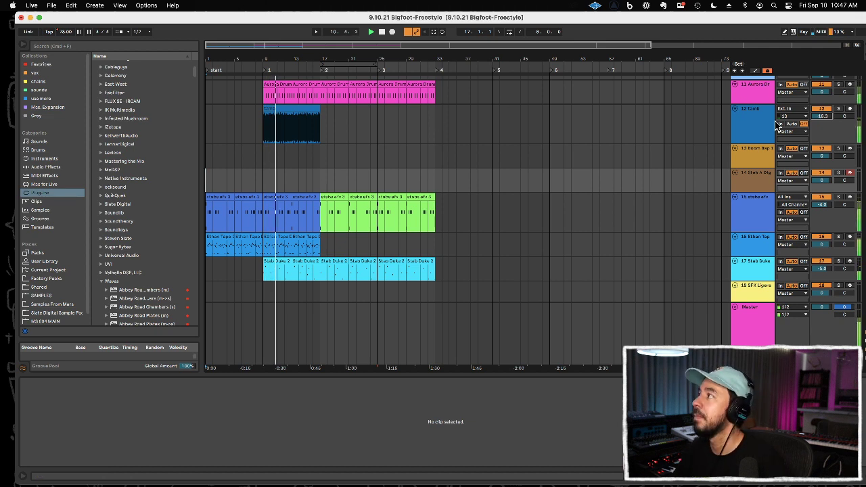
pyautogui.moveTo(817, 120); pyautogui.dragTo(818, 117)
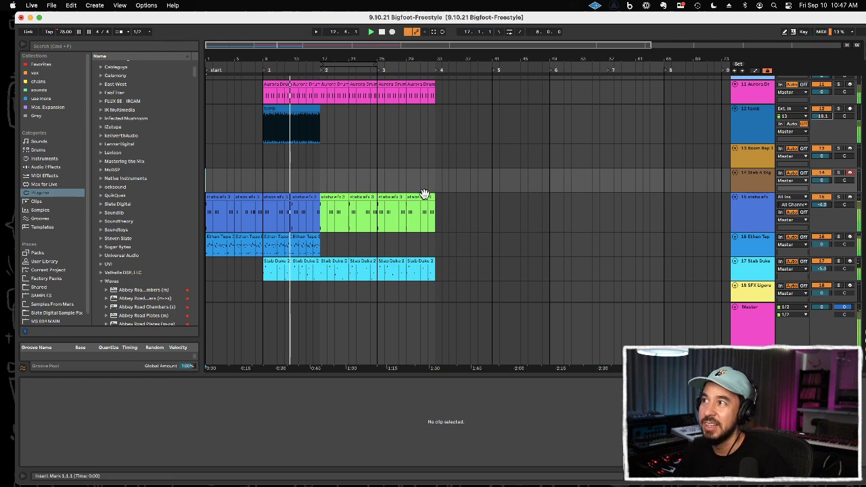
# Step: Switch to the Boom Bap track and back to Stab A Dig to audition their sounds over the playing beat
pyautogui.click(763, 161)
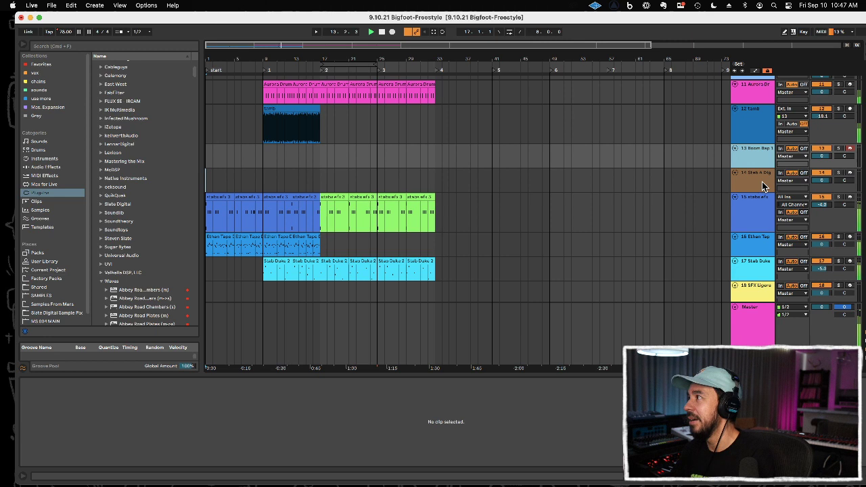
pyautogui.click(762, 182)
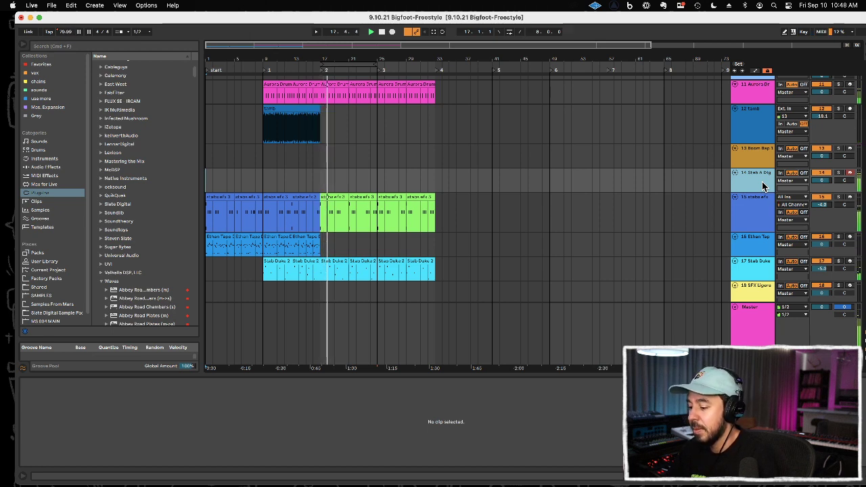
pyautogui.press('space')
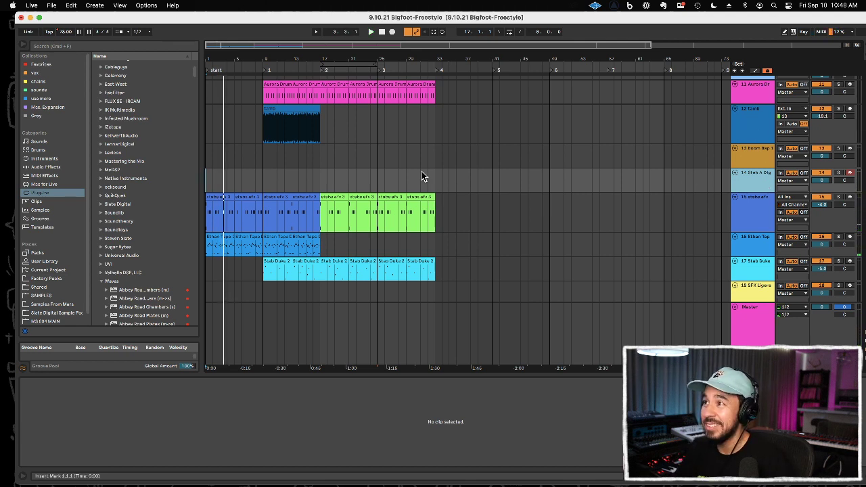
# Step: Play the arrangement from bar 15 into bar 25 to review the tempo rise
pyautogui.click(313, 177)
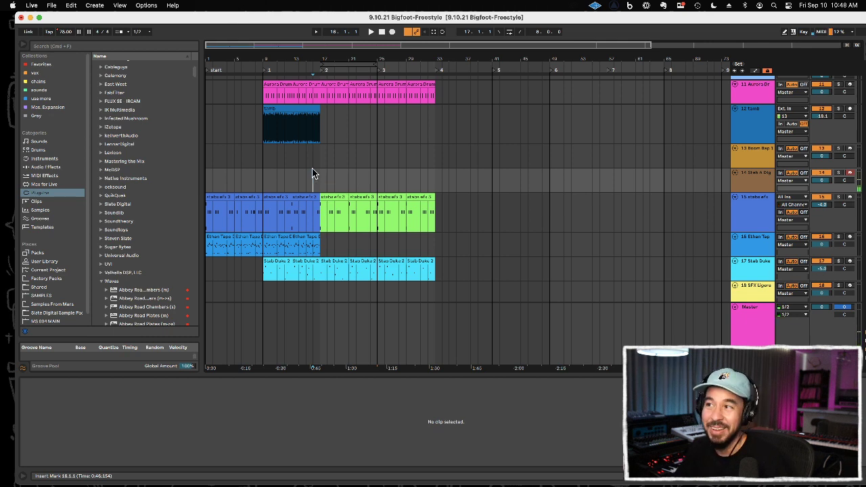
pyautogui.press('space')
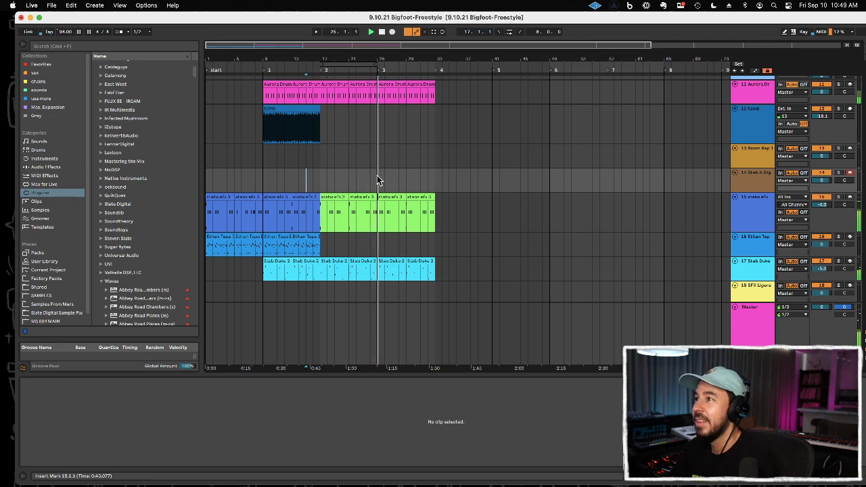
pyautogui.press('space')
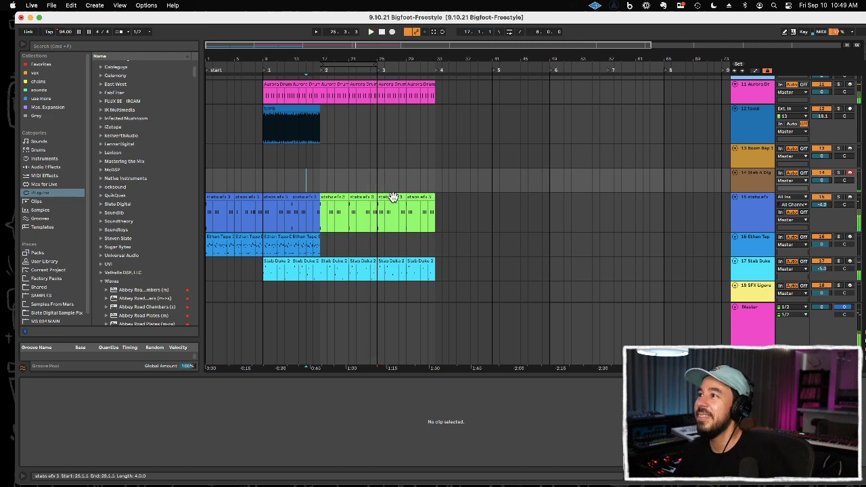
# Step: Delete the Stab Duke clips from bar 25 onward and cut the stabs efx part from bar 26 onward
pyautogui.click(391, 203)
pyautogui.click(391, 259)
pyautogui.press('Delete')
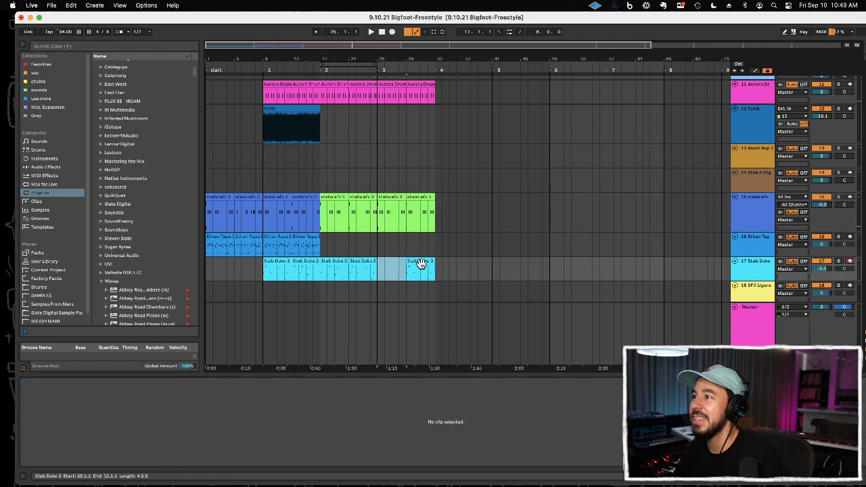
pyautogui.click(415, 266)
pyautogui.press('Delete')
pyautogui.moveTo(388, 212); pyautogui.dragTo(500, 209)
pyautogui.press('Delete')
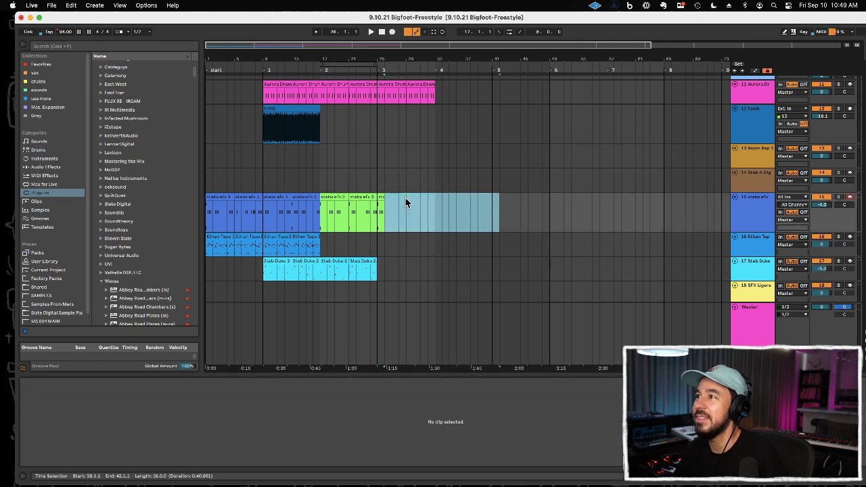
# Step: Remove the notes after the first hit from the one-bar stabs efx clip at bar 25, and close the clip editor
pyautogui.click(381, 198)
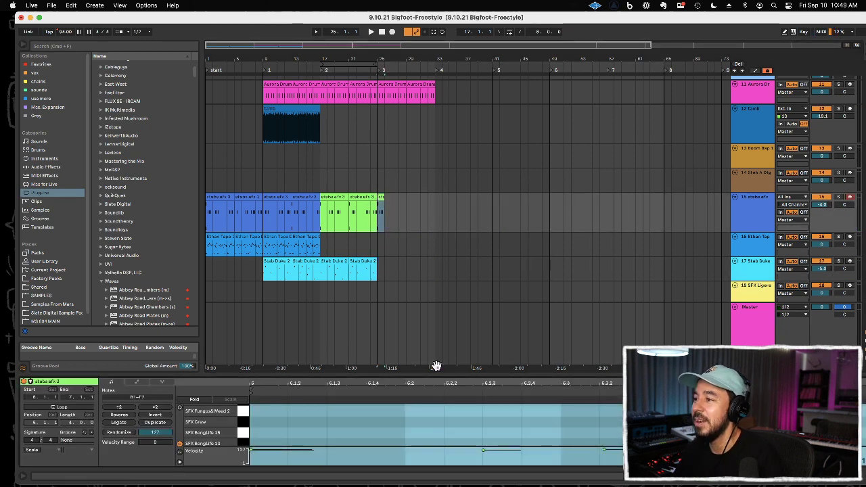
pyautogui.moveTo(437, 372); pyautogui.dragTo(446, 261)
pyautogui.moveTo(439, 340); pyautogui.dragTo(778, 393)
pyautogui.press('Delete')
pyautogui.moveTo(617, 262); pyautogui.dragTo(617, 466)
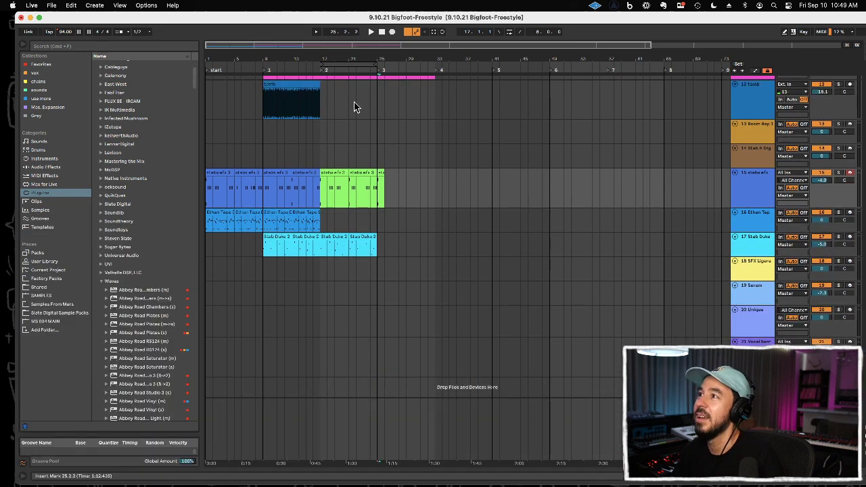
# Step: Play from bar 24 and loop the four bars from bar 25 to bar 29
pyautogui.click(369, 157)
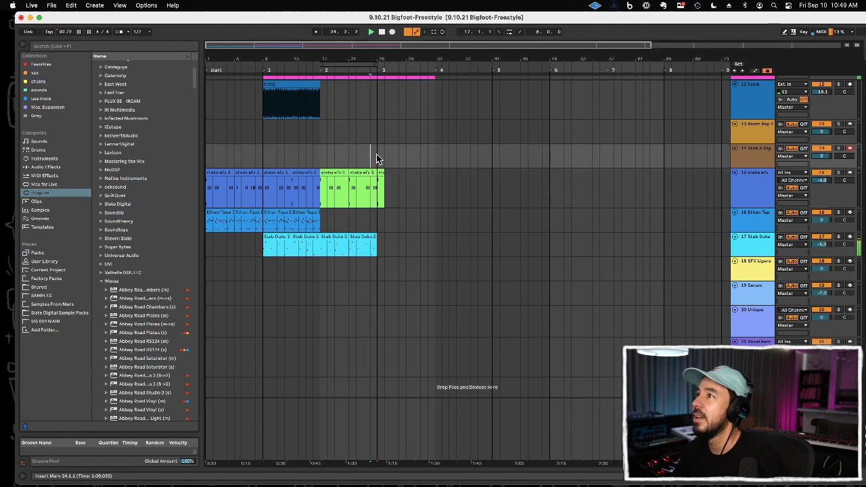
pyautogui.moveTo(377, 159); pyautogui.dragTo(402, 155)
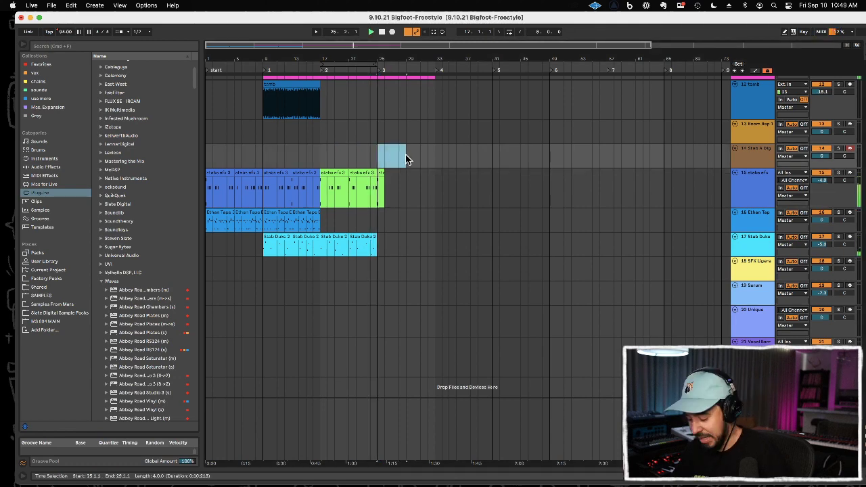
pyautogui.scroll(4, 406, 157)
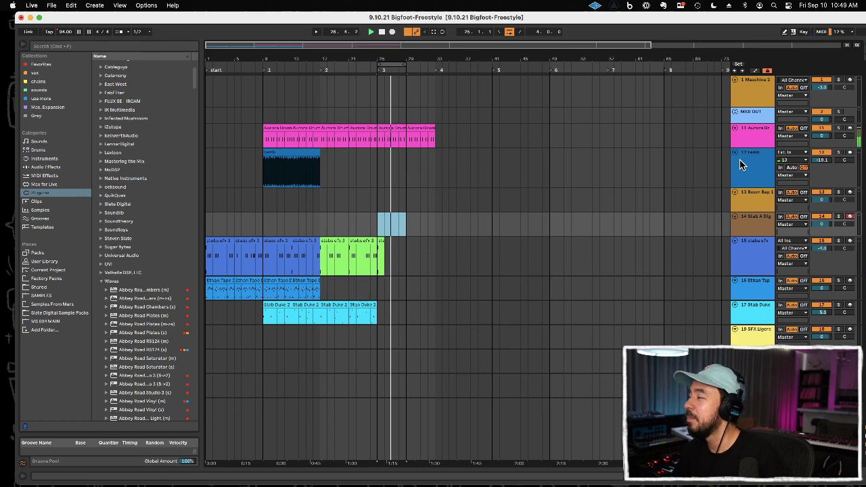
pyautogui.scroll(-4, 690, 234)
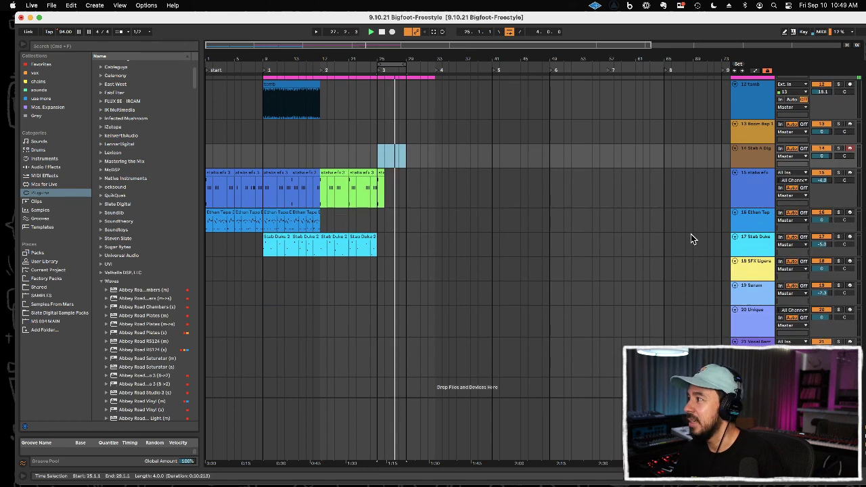
# Step: Try the SFX track, then arm the Serum track and record a short low part over the looping beat
pyautogui.click(747, 264)
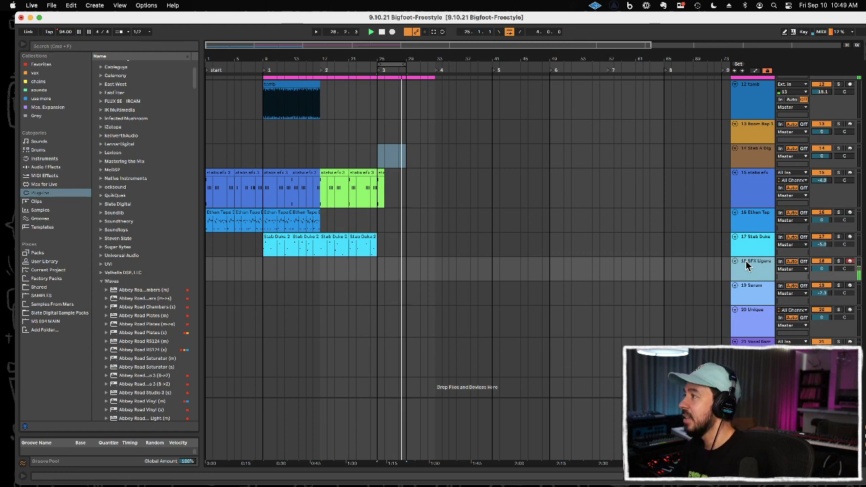
pyautogui.click(746, 288)
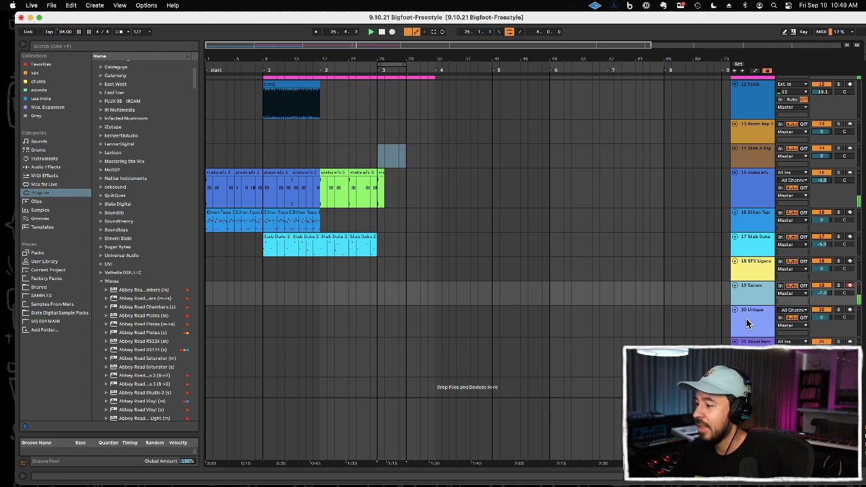
pyautogui.press('F9')
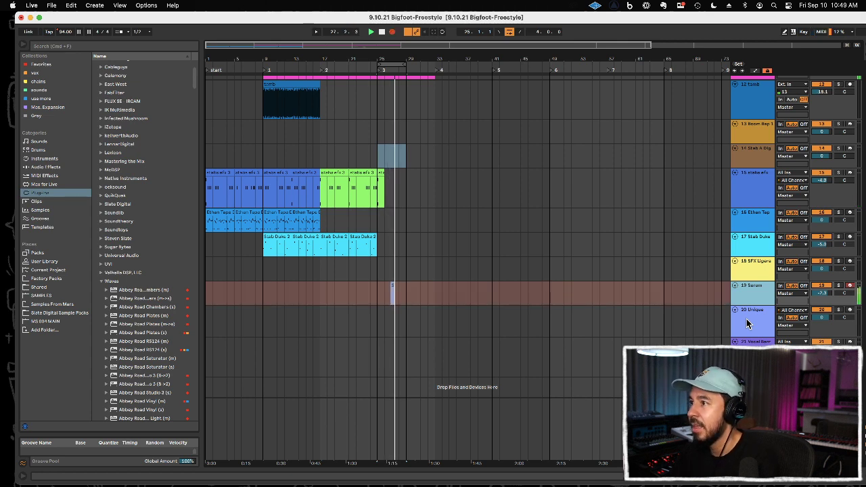
pyautogui.press('F9')
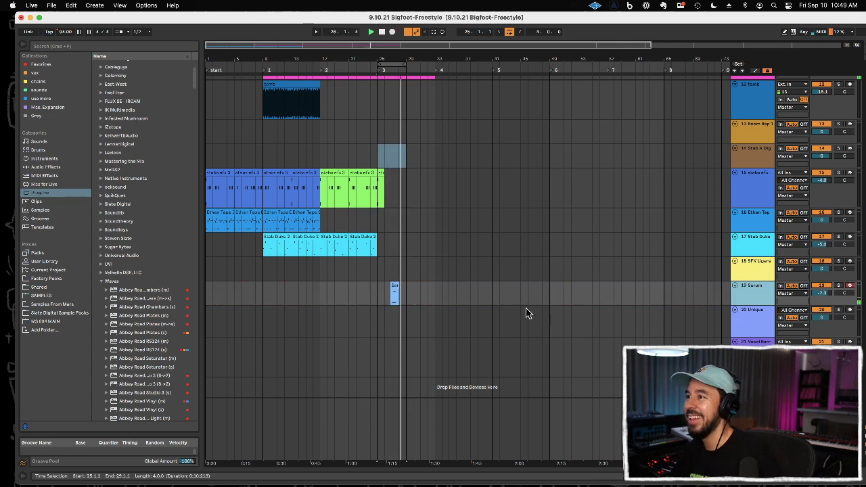
# Step: Trim the start of the recorded Serum clip, move its remaining one-bar section to bar 25 and play it
pyautogui.doubleClick(395, 292)
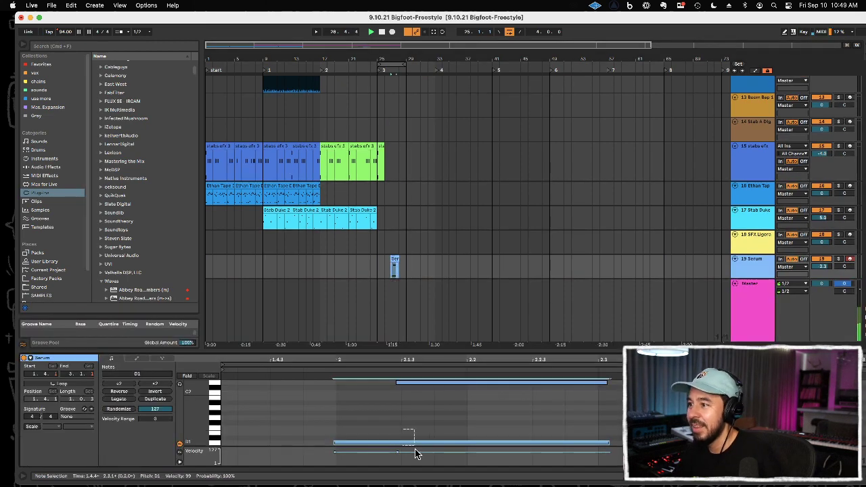
pyautogui.click(395, 274)
pyautogui.press('space')
pyautogui.moveTo(377, 268); pyautogui.dragTo(392, 267)
pyautogui.press('Delete')
pyautogui.click(395, 259)
pyautogui.press('super+x')
pyautogui.click(376, 264)
pyautogui.press('super+v')
pyautogui.press('space')
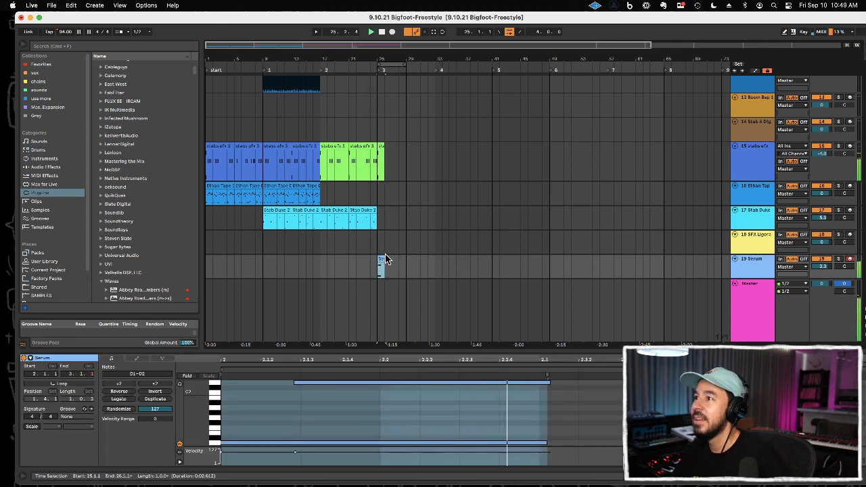
# Step: Shorten the end of the low D1 note slightly in the Serum clip
pyautogui.press('space')
pyautogui.moveTo(301, 418); pyautogui.dragTo(318, 455)
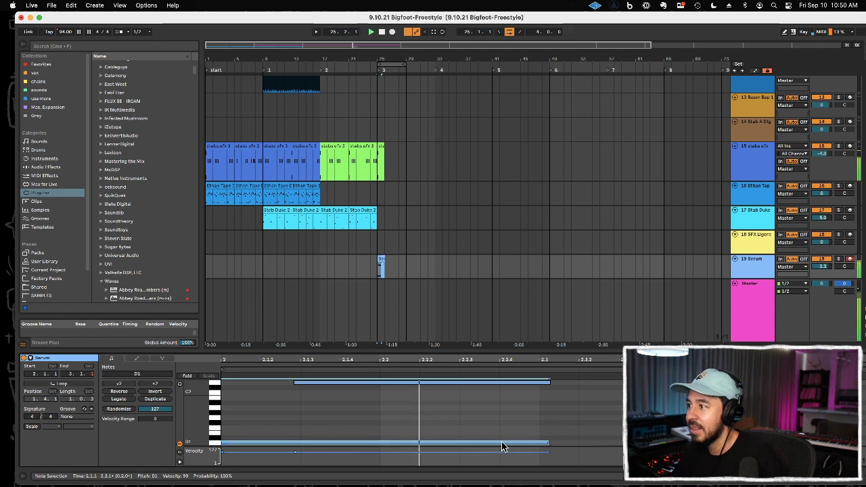
pyautogui.moveTo(546, 442); pyautogui.dragTo(537, 441)
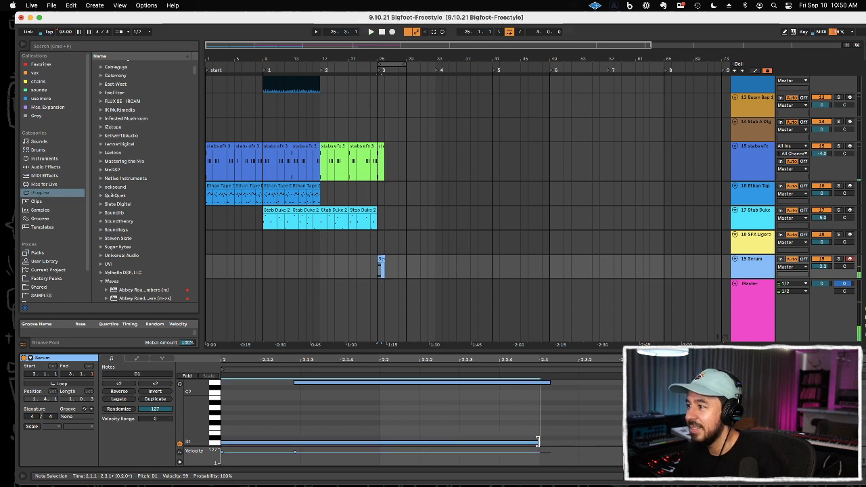
pyautogui.press('space')
# Step: Duplicate the one-bar Serum clip to fill bars 25 through 28 and hide the clip editor
pyautogui.moveTo(383, 270); pyautogui.dragTo(396, 271)
pyautogui.scroll(-1, 395, 275)
pyautogui.click(386, 256)
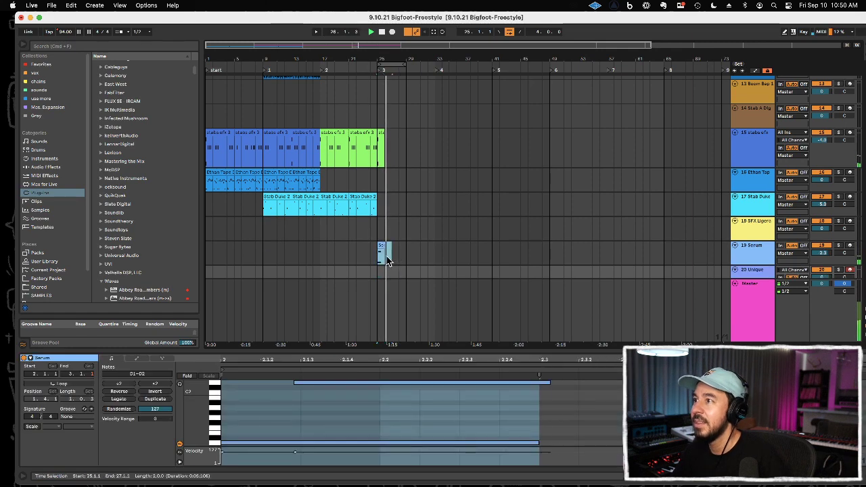
pyautogui.press('super+d')
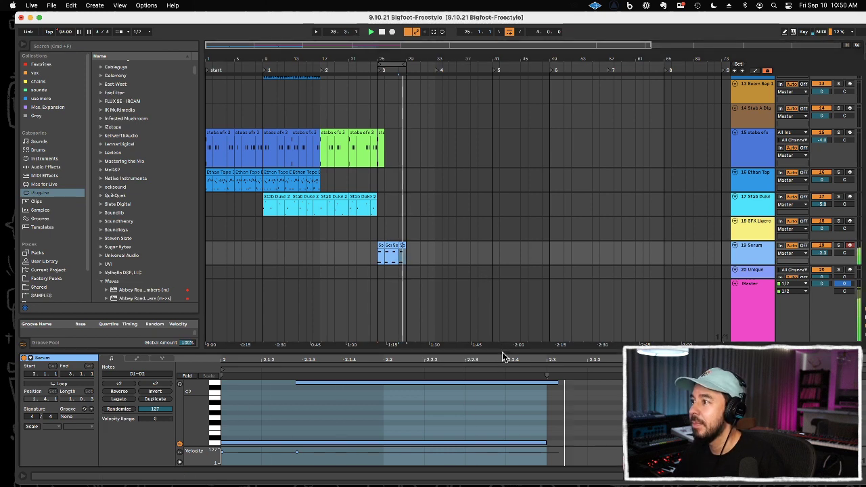
pyautogui.press('super+alt+l')
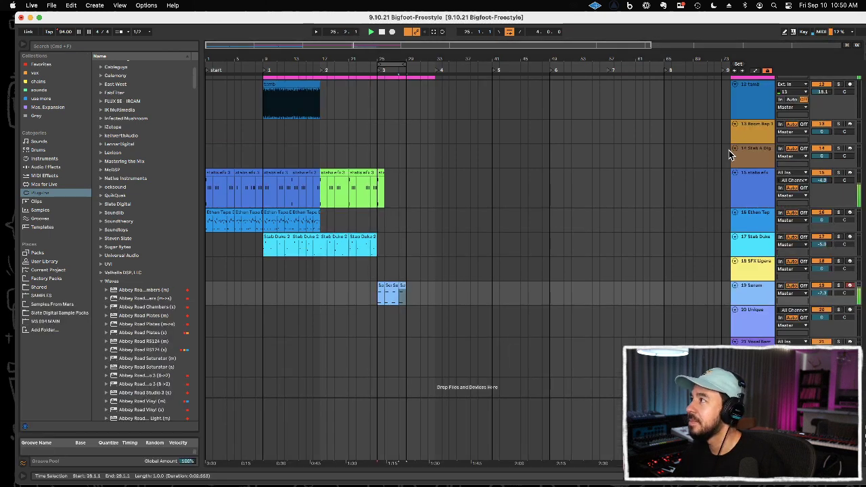
# Step: Arm the Stab A Dig track and record a four-bar part over the loop from bar 25 to bar 29
pyautogui.click(752, 155)
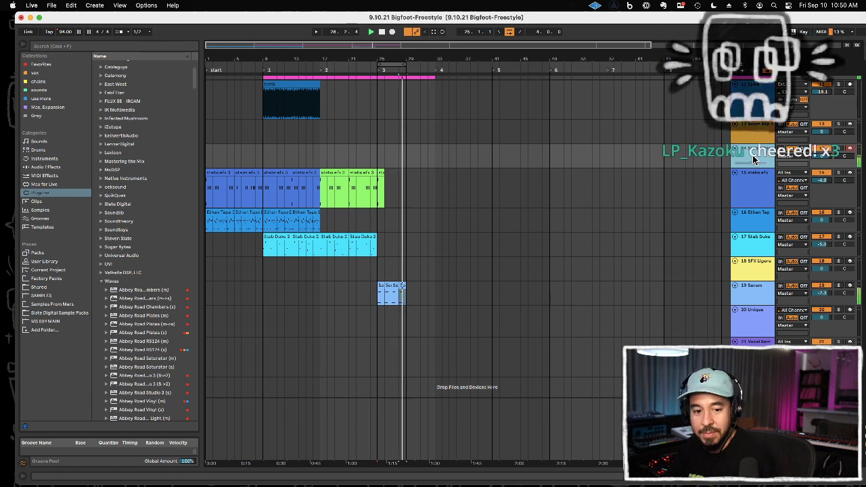
pyautogui.press('space')
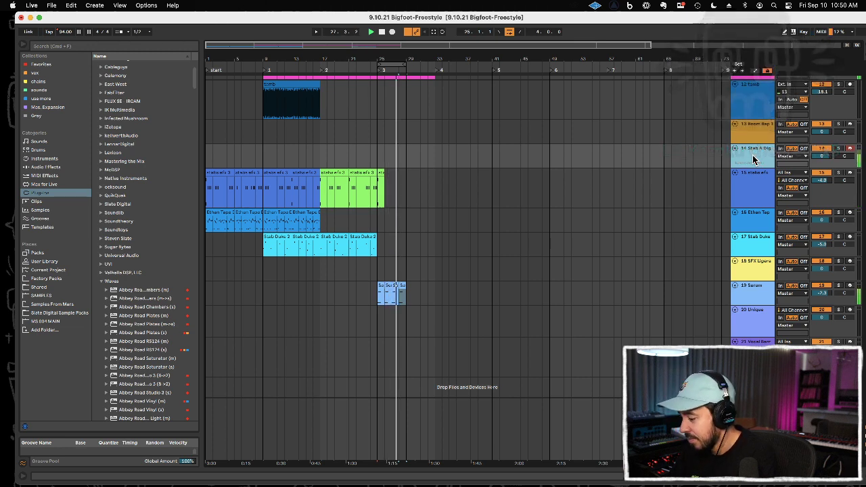
pyautogui.press('F9')
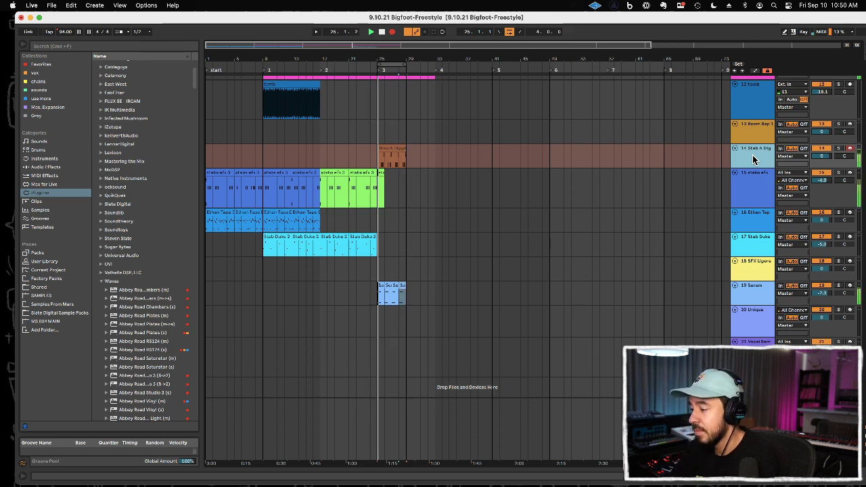
pyautogui.press('F9')
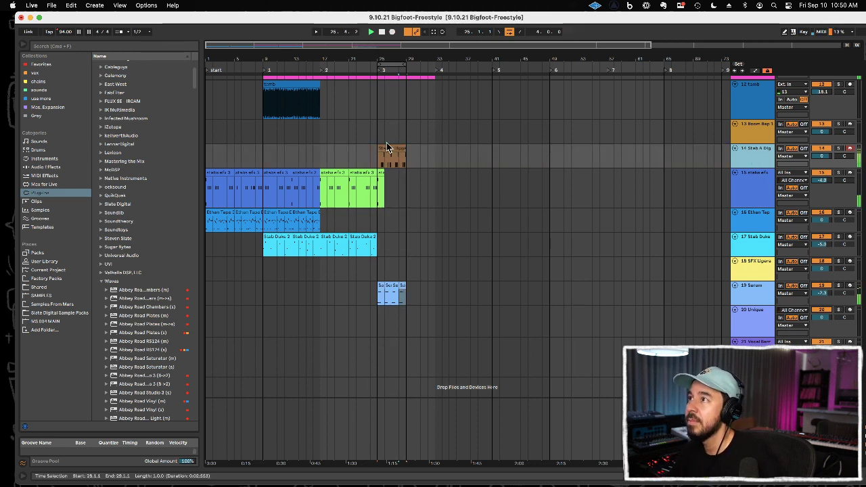
# Step: Replace the end of the Stab A Dig clip from 28.3.1 with a copy of its section from 26.3, trimmed at bar 29
pyautogui.moveTo(386, 58); pyautogui.dragTo(394, 126)
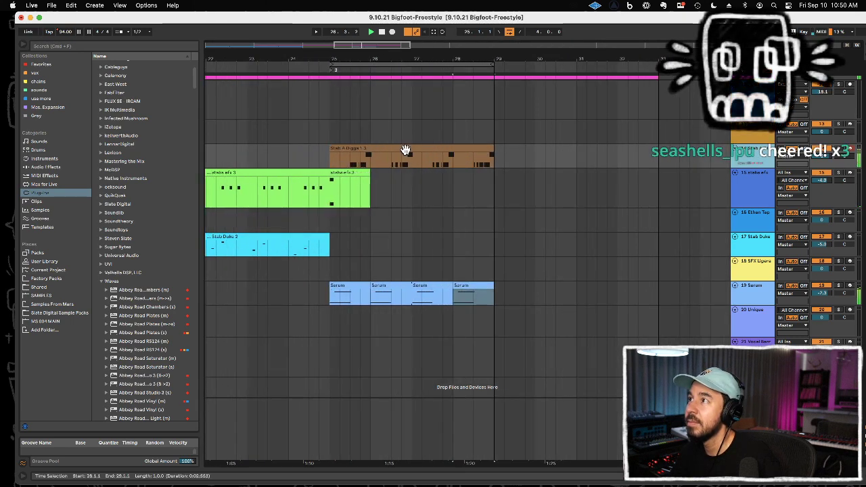
pyautogui.moveTo(412, 164); pyautogui.dragTo(472, 162)
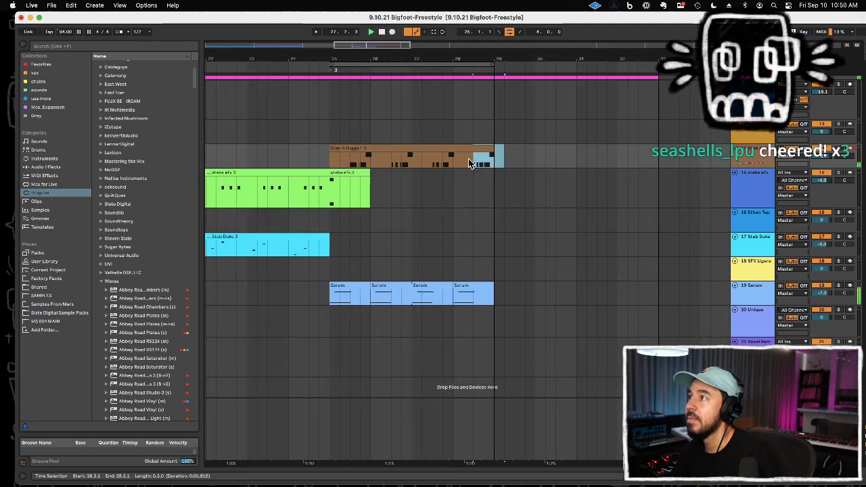
pyautogui.press('Delete')
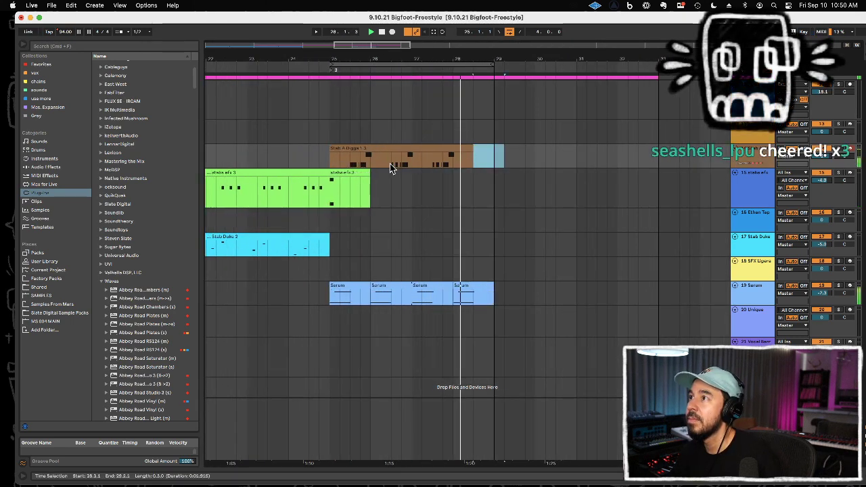
pyautogui.moveTo(391, 164); pyautogui.dragTo(422, 164)
pyautogui.click(475, 161)
pyautogui.press('super+v')
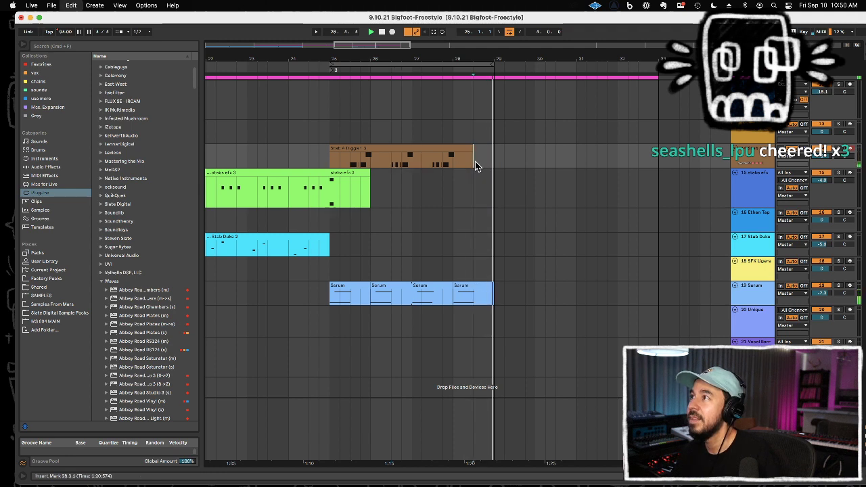
pyautogui.moveTo(474, 148); pyautogui.dragTo(535, 156)
pyautogui.press('Delete')
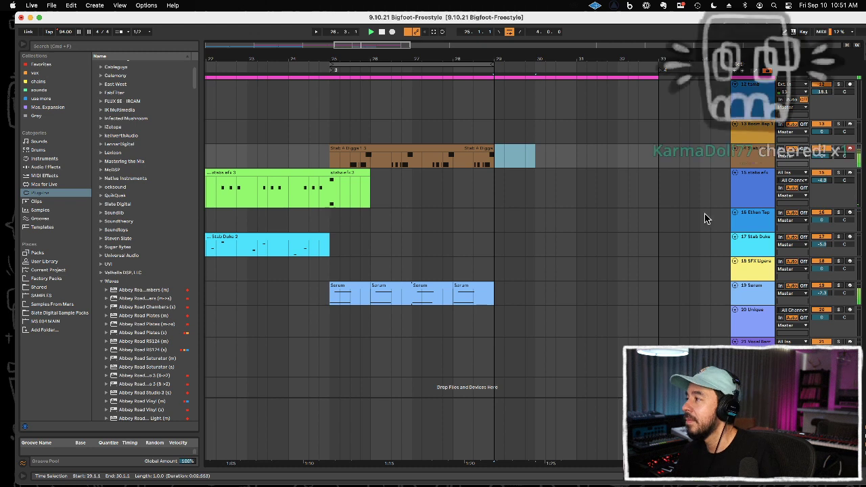
# Step: Audition the SFX, Unique, Boom Bap and stabs efx tracks over the looping beat
pyautogui.click(749, 274)
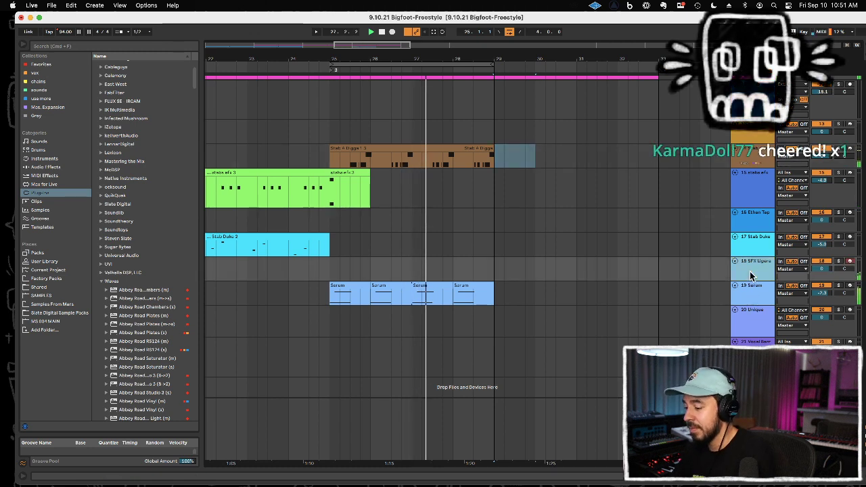
pyautogui.click(752, 334)
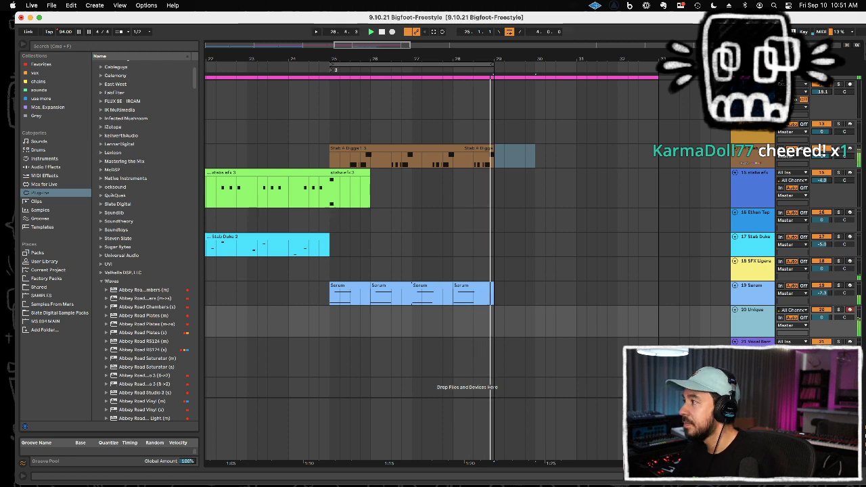
pyautogui.click(752, 356)
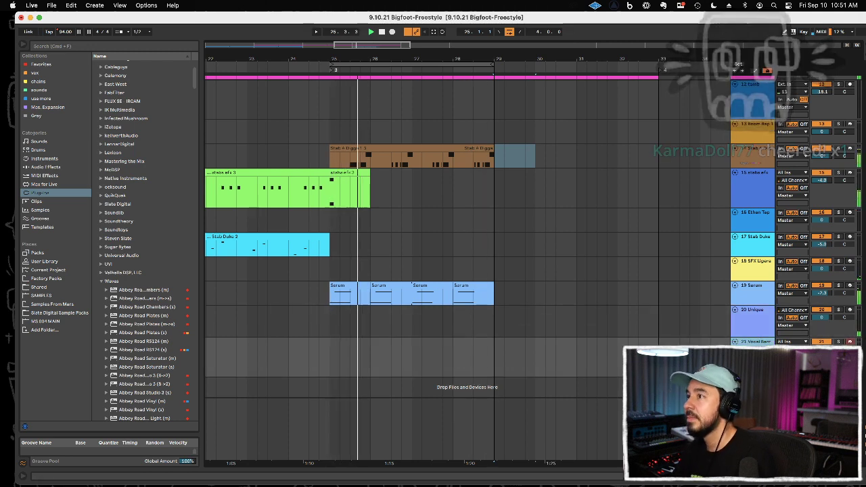
pyautogui.click(752, 187)
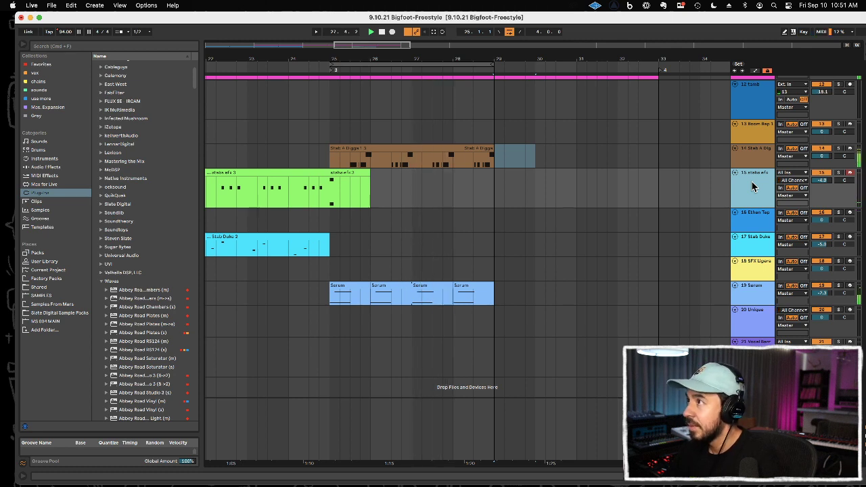
# Step: Record a stabs efx part over the loop from bar 25 to bar 29, overdubbing extra hits in further passes
pyautogui.press('F9')
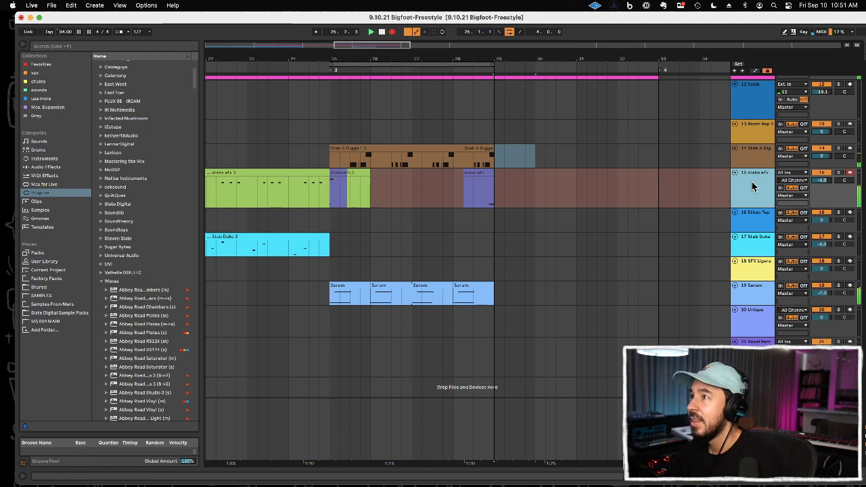
pyautogui.press('F9')
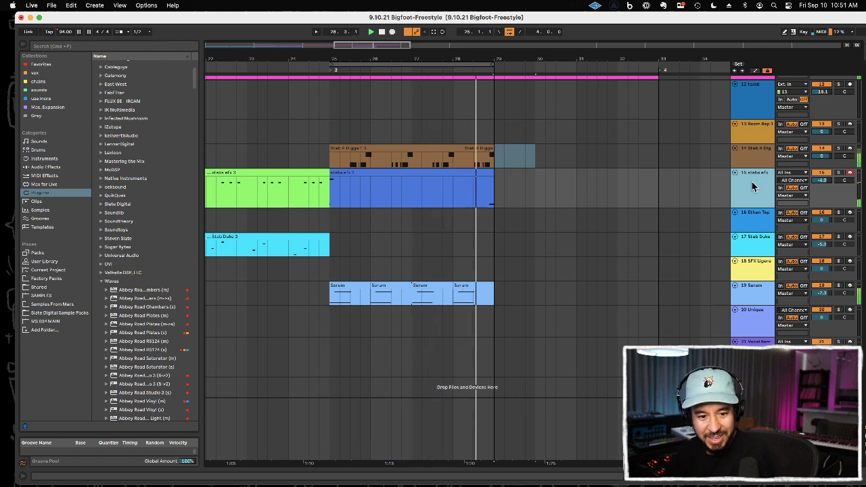
pyautogui.press('F9')
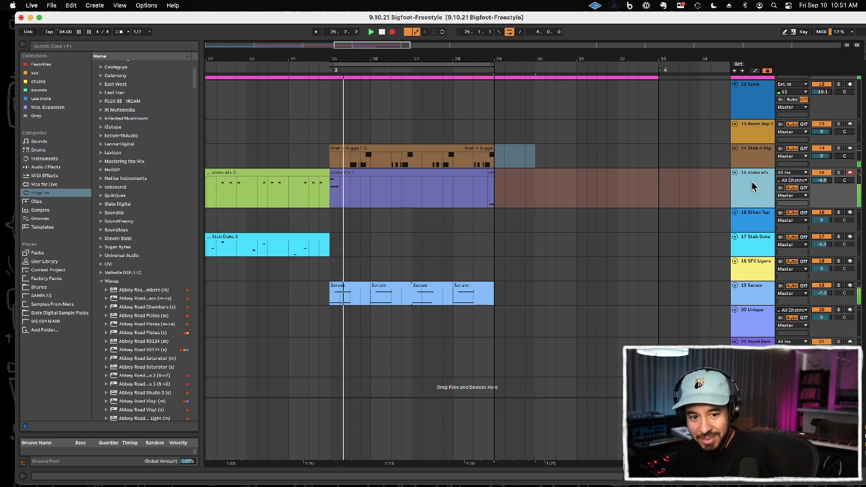
pyautogui.press('F9')
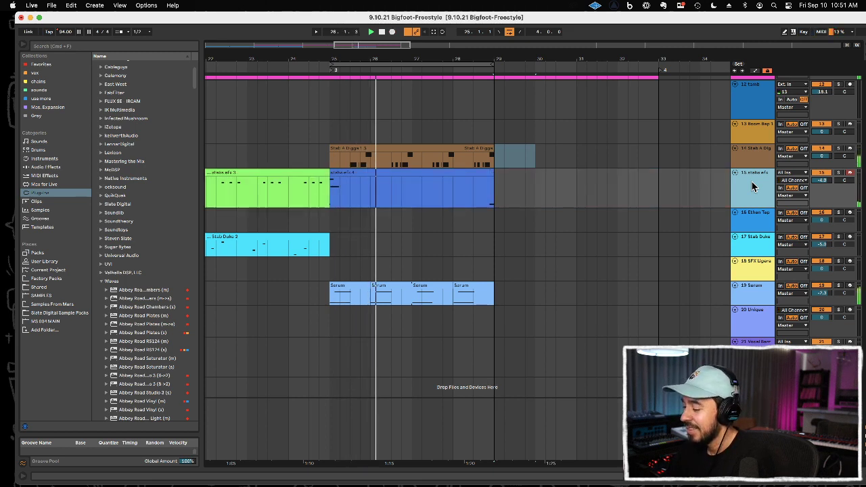
pyautogui.press('F9')
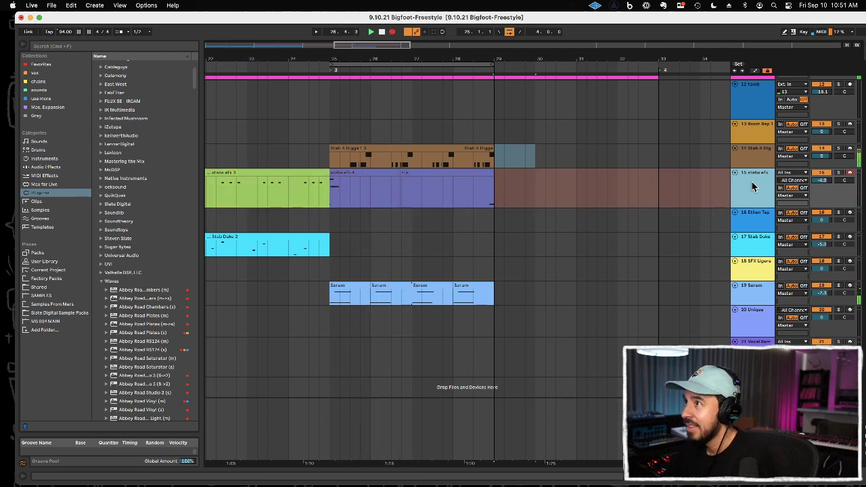
pyautogui.press('F9')
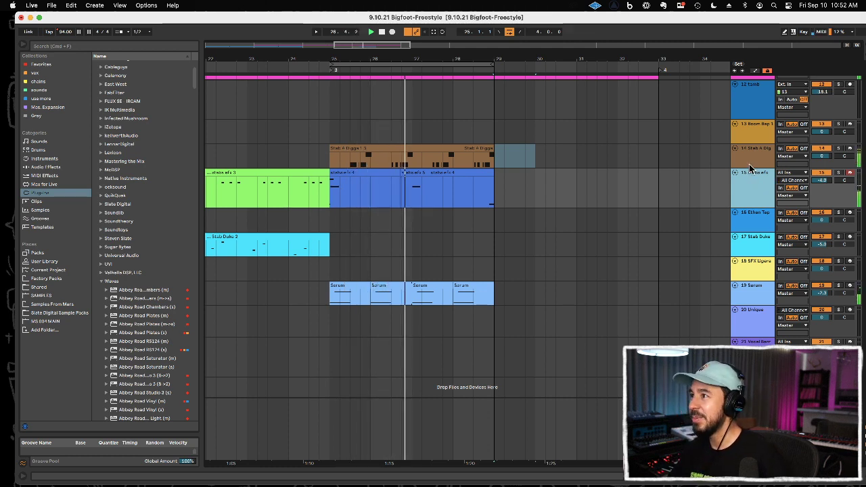
# Step: Duplicate the four-bar stabs efx clip to bar 29 and delete the Stab D Edisons 1 notes from the original clip at bar 25
pyautogui.moveTo(331, 201); pyautogui.dragTo(489, 196)
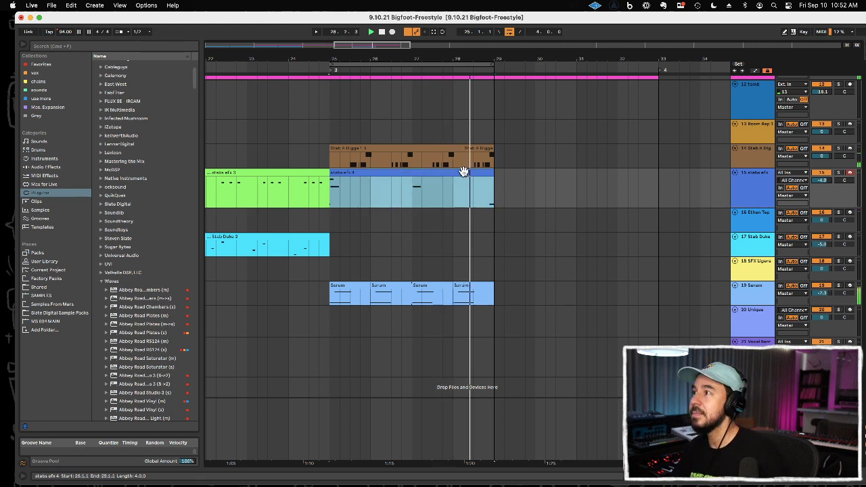
pyautogui.press('super+d')
pyautogui.doubleClick(438, 171)
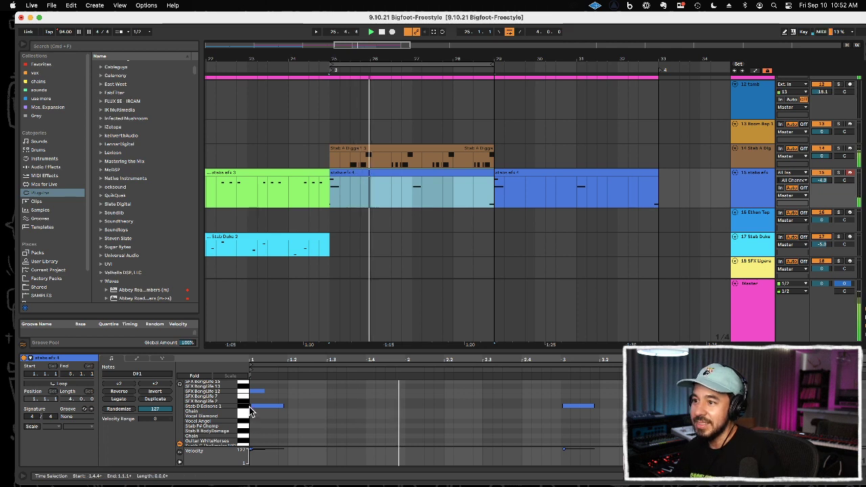
pyautogui.click(245, 408)
pyautogui.press('Delete')
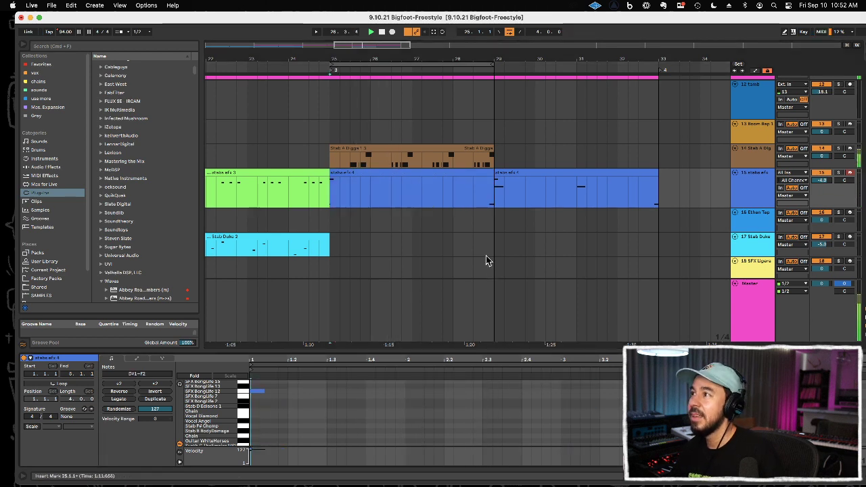
# Step: Duplicate the Stab A Dig and Serum clips from bars 25 through 28 into bars 29 through 32, looping the new section
pyautogui.moveTo(493, 157); pyautogui.dragTo(335, 152)
pyautogui.hotkey('ctrl', 'd')
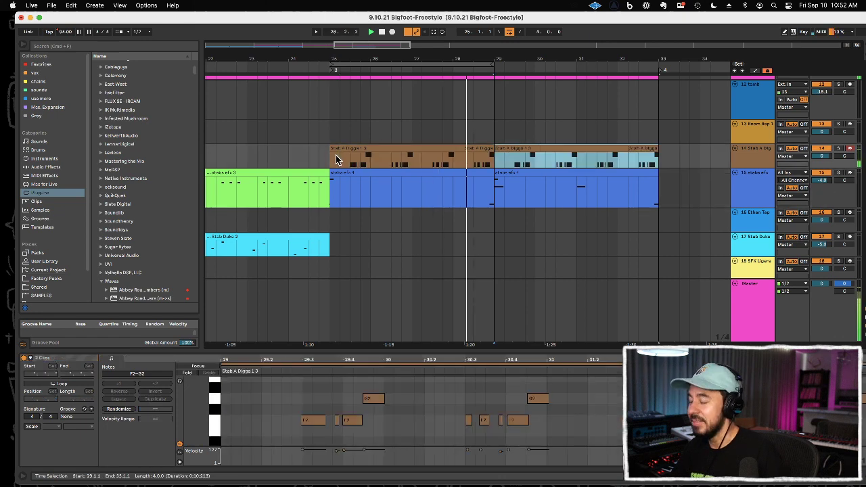
pyautogui.scroll(-3, 520, 197)
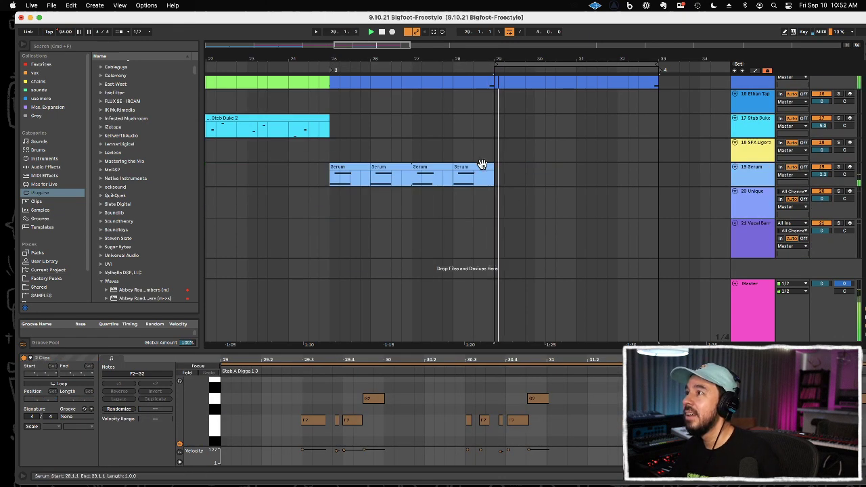
pyautogui.click(331, 174)
pyautogui.hotkey('ctrl', 'd')
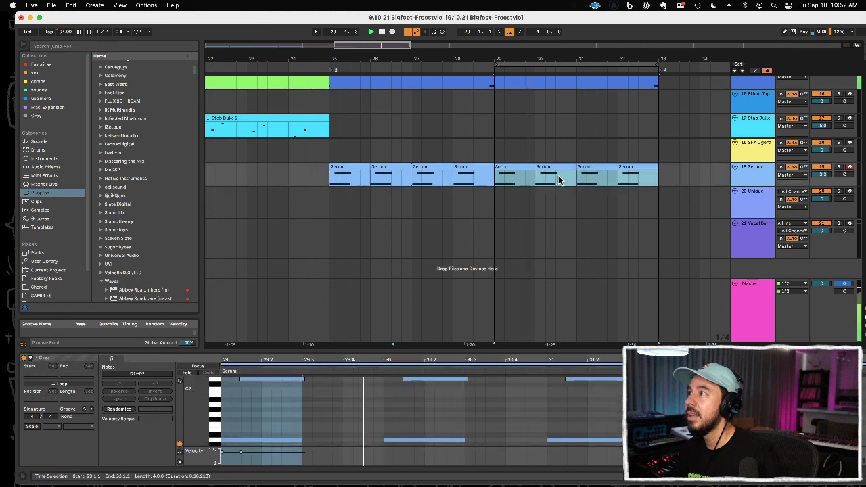
# Step: Raise the Serum track's volume to about -4.3 dB
pyautogui.scroll(6, 562, 173)
pyautogui.scroll(-3, 562, 174)
pyautogui.scroll(-3, 700, 231)
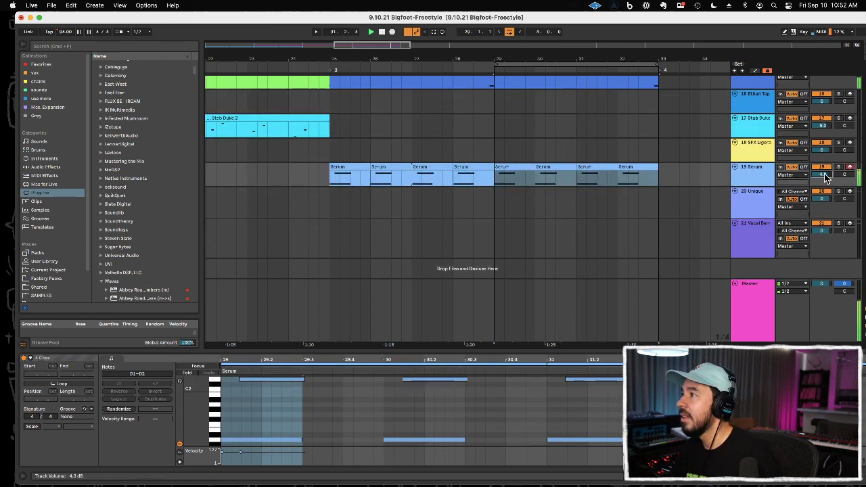
# Step: Overdub more stabs efx hits from bar 29 to bar 33 and consolidate the resulting pieces into one clip
pyautogui.scroll(5, 653, 153)
pyautogui.click(594, 242)
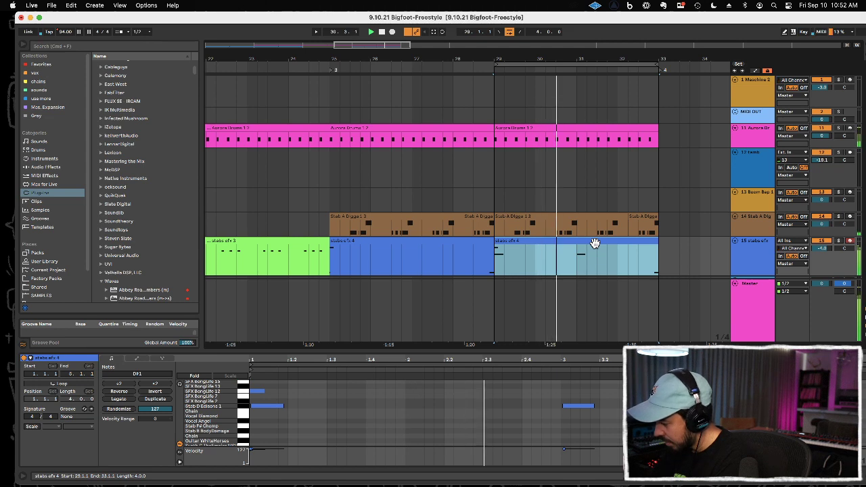
pyautogui.press('F9')
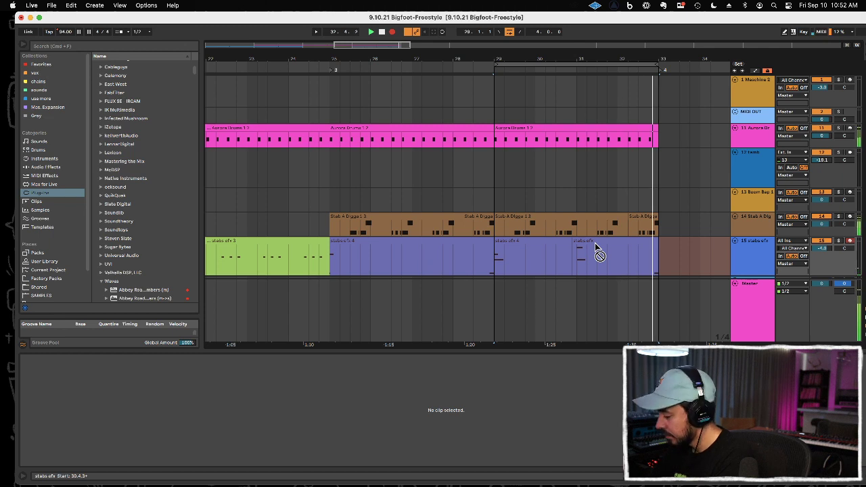
pyautogui.click(595, 247)
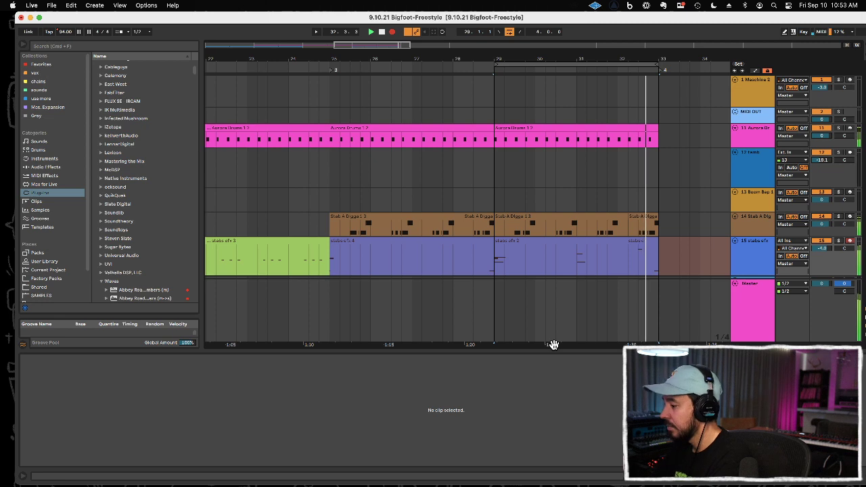
pyautogui.click(557, 242)
pyautogui.keyDown('shift'); pyautogui.click(661, 258); pyautogui.keyUp('shift')
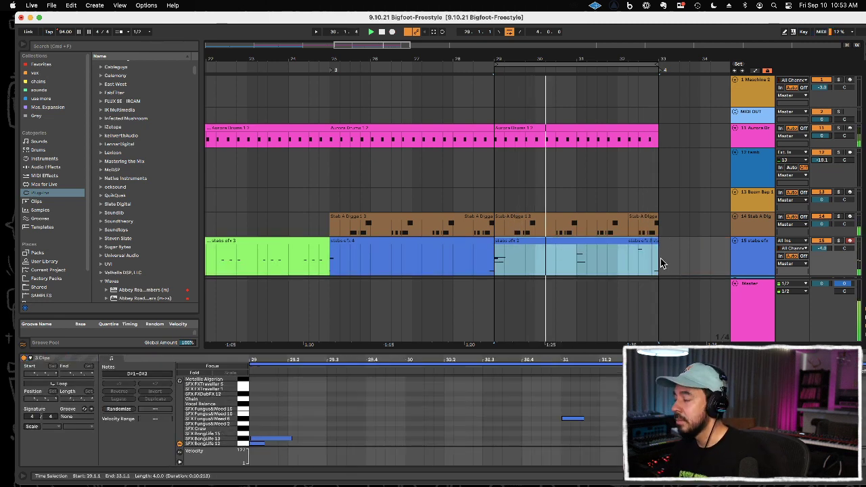
pyautogui.press('super+j')
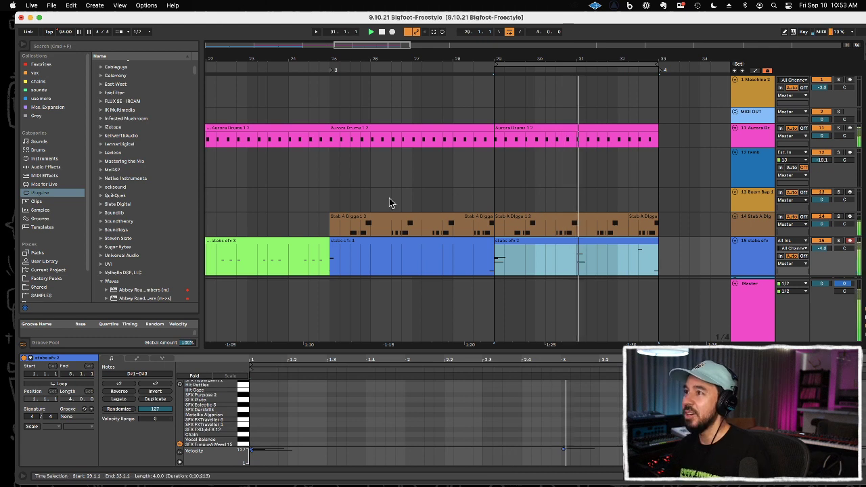
# Step: Extend the loop to span bar 25 to bar 33 and audition the Aurora drums and Boom Bap 1 tracks over it
pyautogui.moveTo(495, 65); pyautogui.dragTo(329, 75)
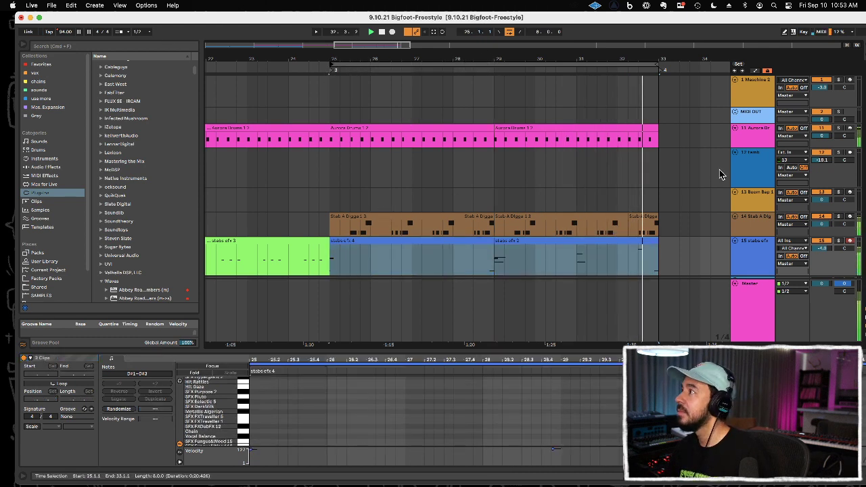
pyautogui.click(767, 141)
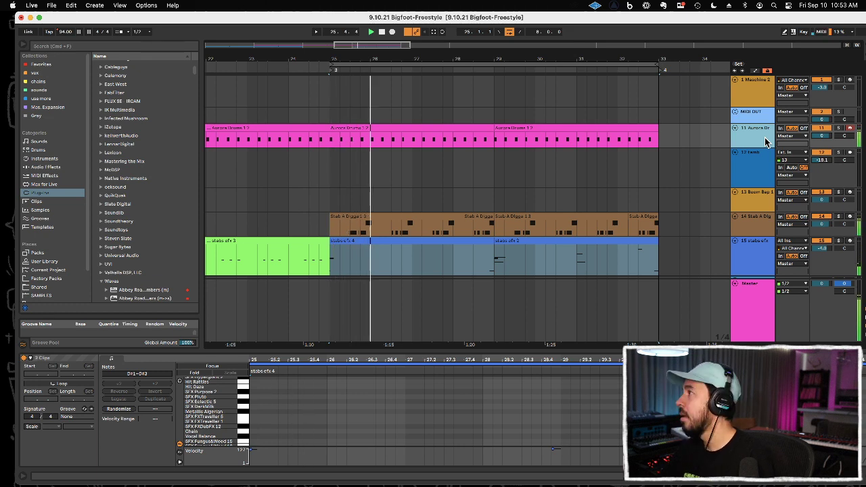
pyautogui.click(752, 196)
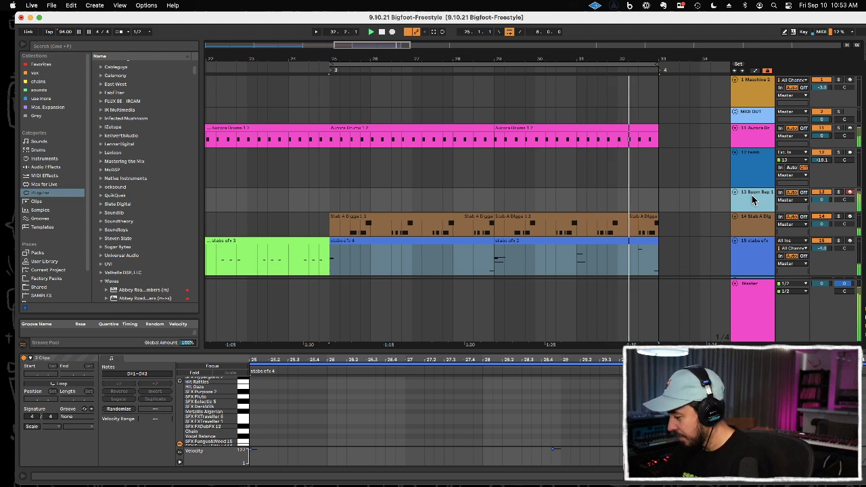
pyautogui.press('space')
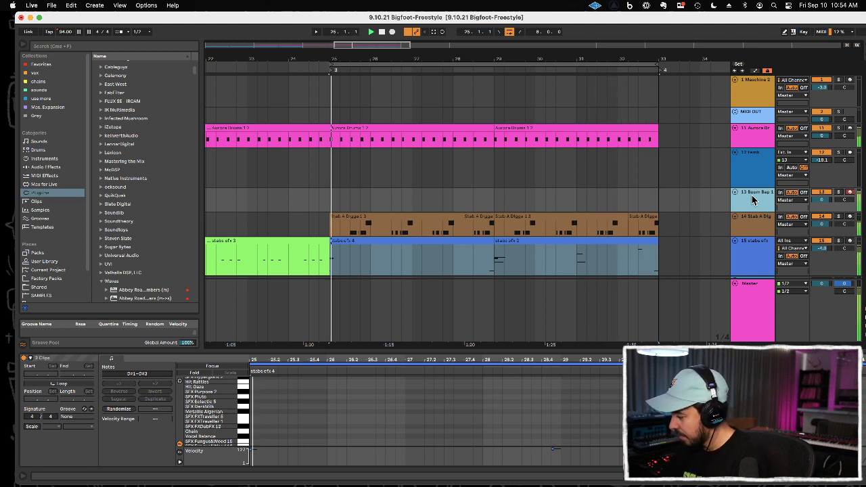
pyautogui.press('space')
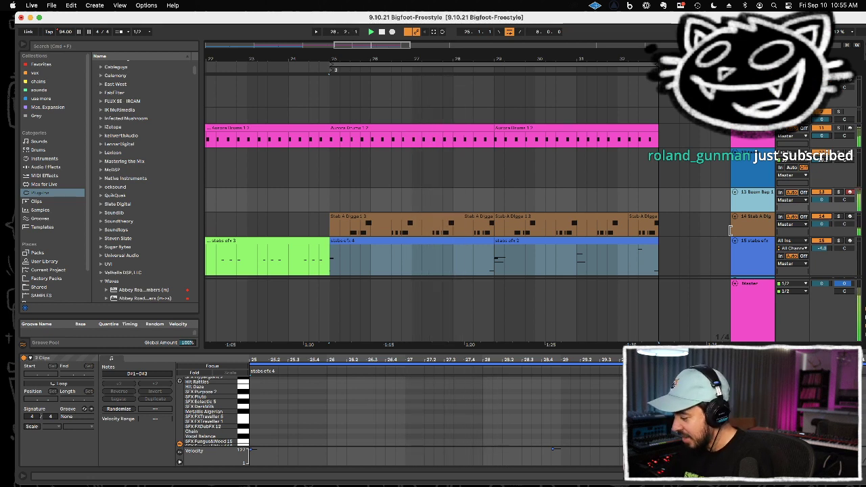
# Step: Record a Boom Bap 1 drum part from just before bar 29 to bar 33 and select the recorded clip
pyautogui.press('F9')
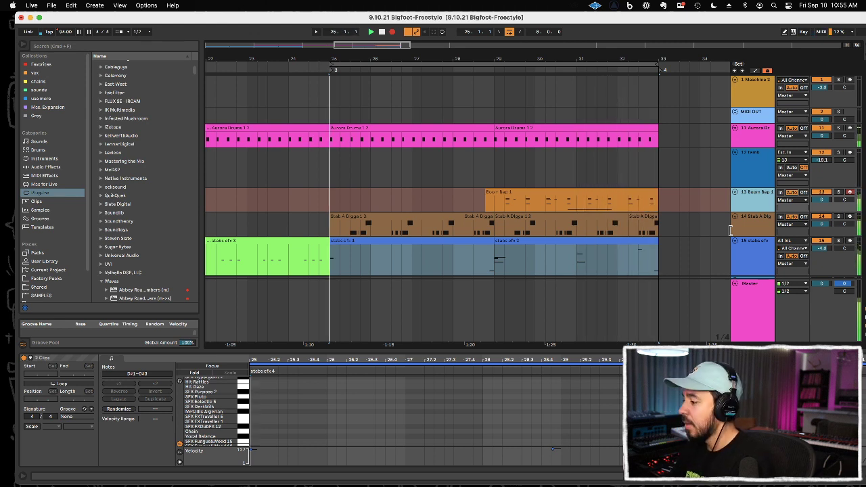
pyautogui.press('F9')
pyautogui.click(632, 193)
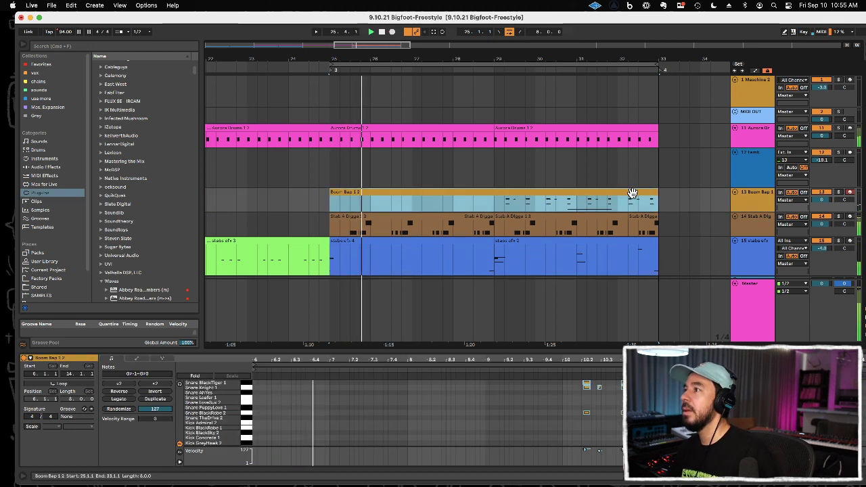
pyautogui.press('Delete')
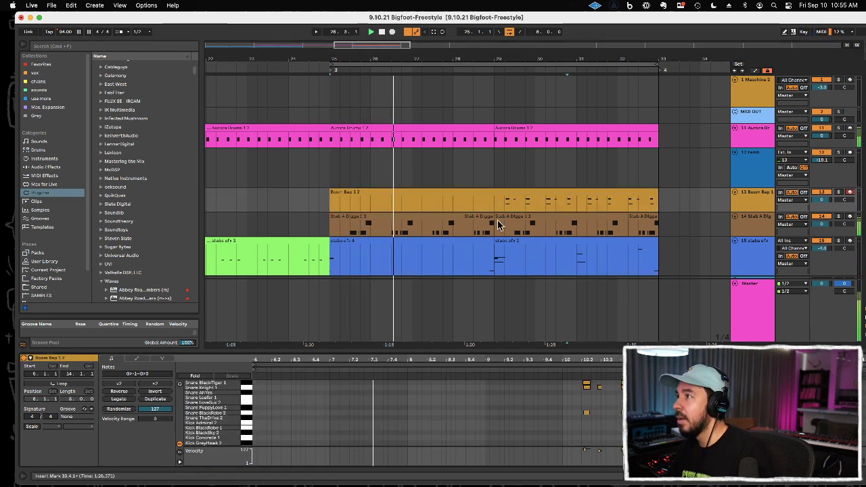
# Step: Shorten the loop to bar 29 through bar 33 and overdub more drum hits on the Boom Bap 1 track
pyautogui.moveTo(331, 64); pyautogui.dragTo(492, 56)
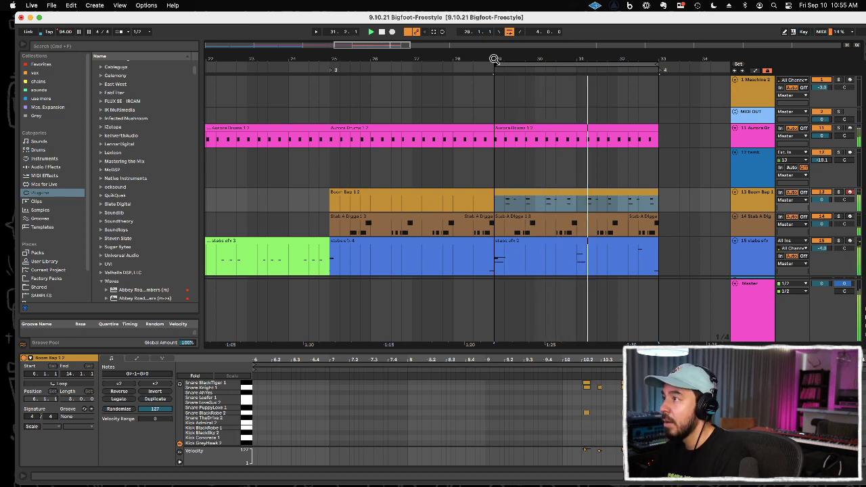
pyautogui.click(494, 62)
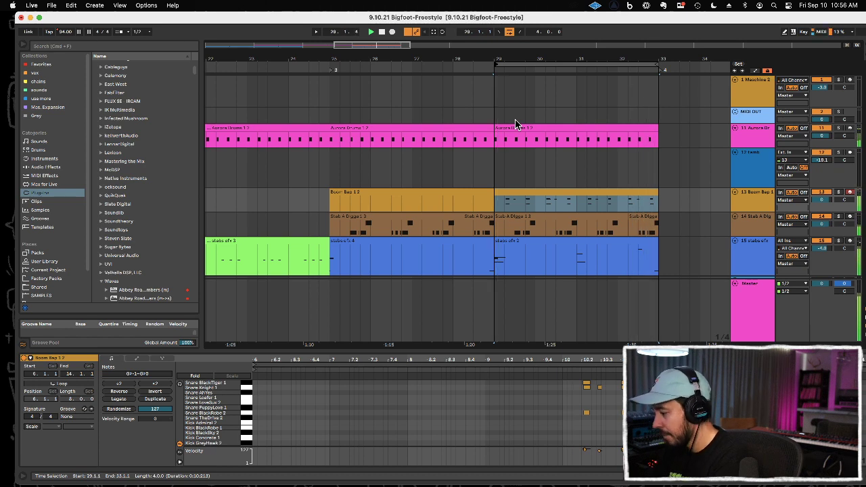
pyautogui.press('F9')
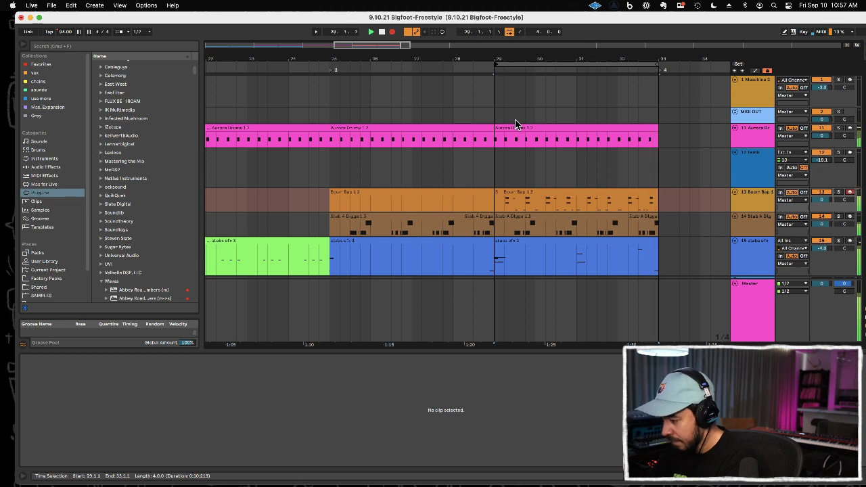
pyautogui.press('F9')
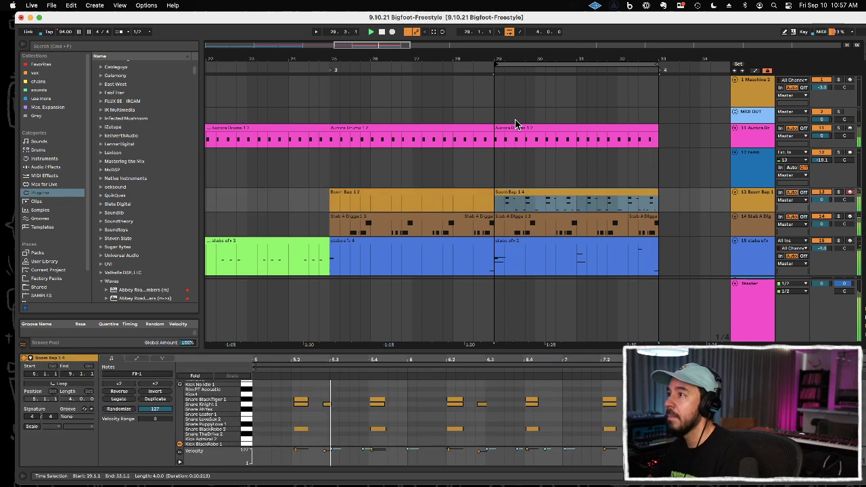
# Step: Open the Boom Bap 1 clip at bar 29 for note editing and align its Perc Dolce 1 hits at 5.1 and 6.1 to the grid
pyautogui.doubleClick(557, 192)
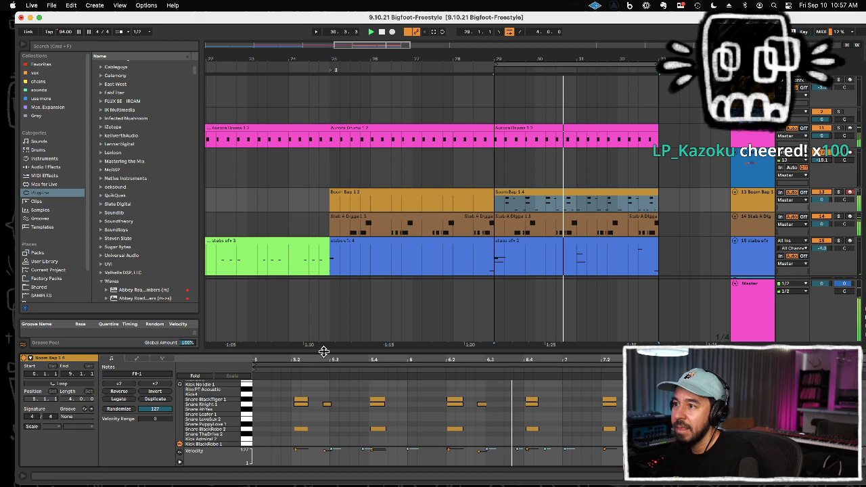
pyautogui.moveTo(324, 351); pyautogui.dragTo(320, 232)
pyautogui.click(320, 394)
pyautogui.moveTo(333, 413); pyautogui.dragTo(254, 413)
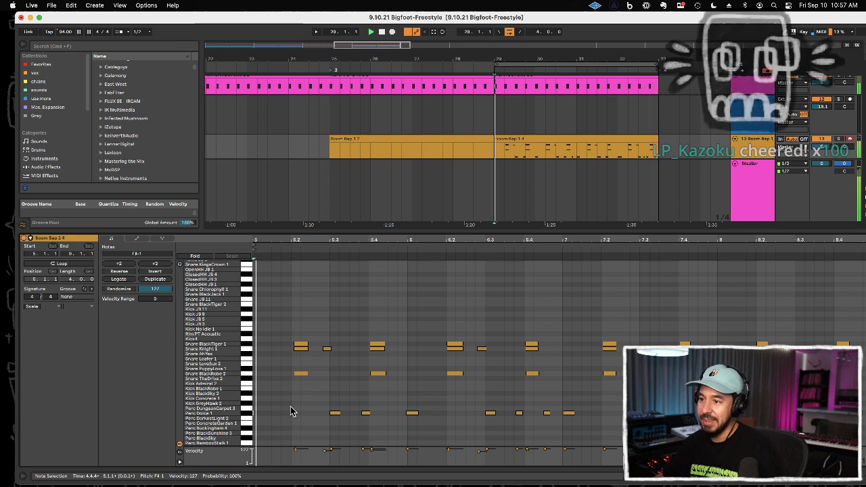
pyautogui.press('Right')
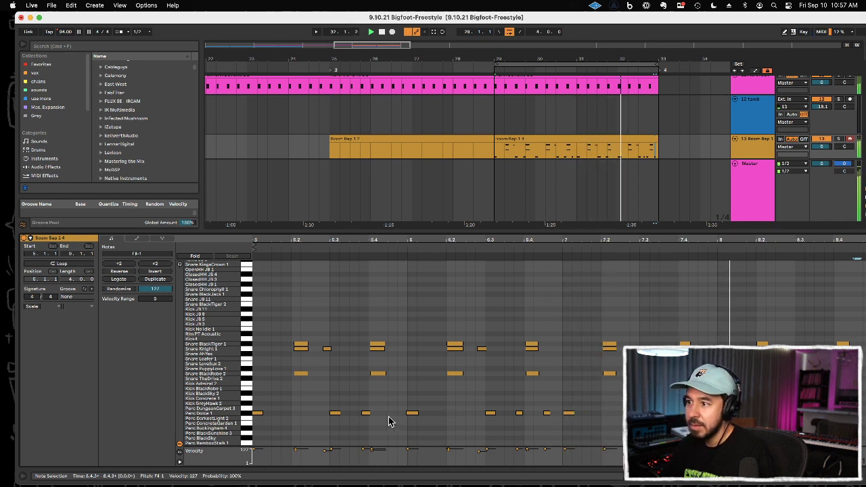
pyautogui.click(412, 413)
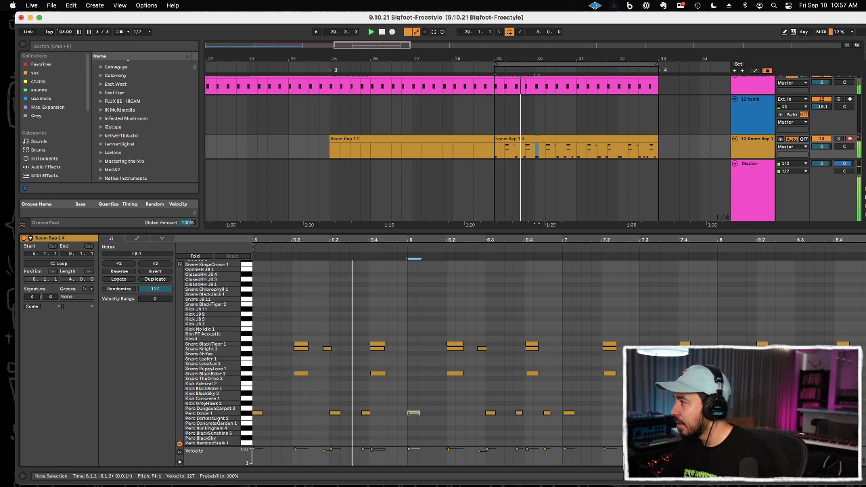
# Step: Quantize the layered snare hits at beat 8.4, near the end of the Boom Bap 1 clip
pyautogui.click(847, 414)
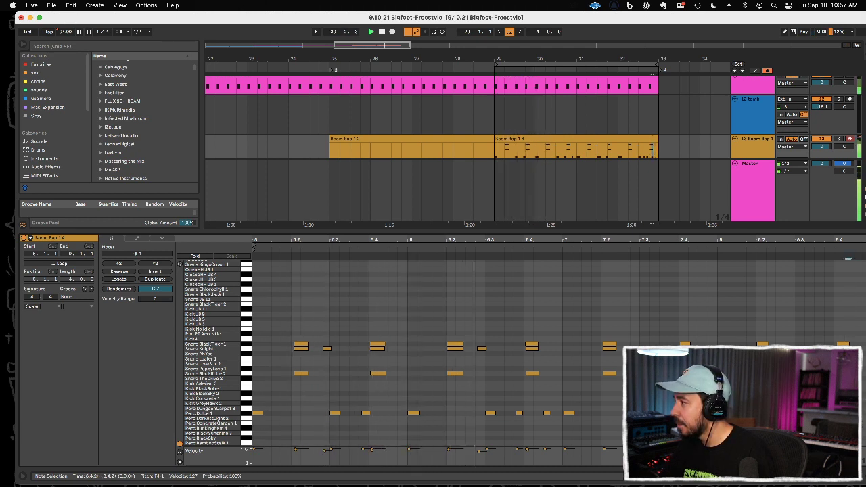
pyautogui.moveTo(845, 388); pyautogui.dragTo(853, 338)
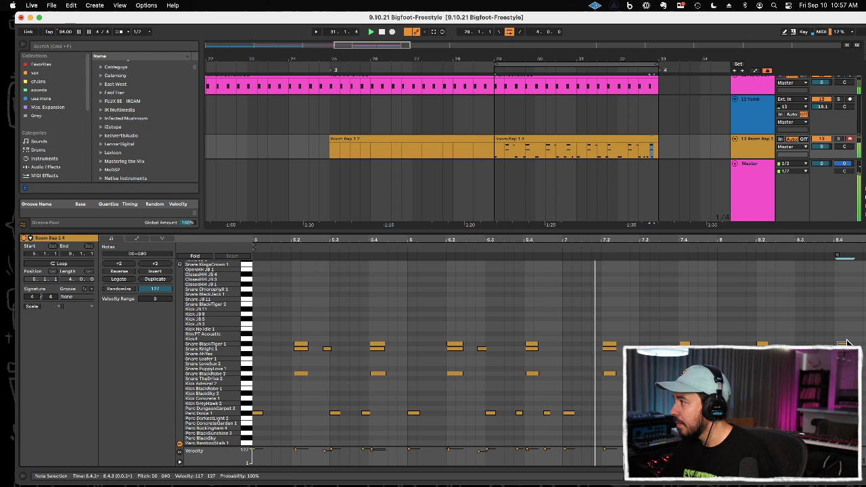
pyautogui.press('super+u')
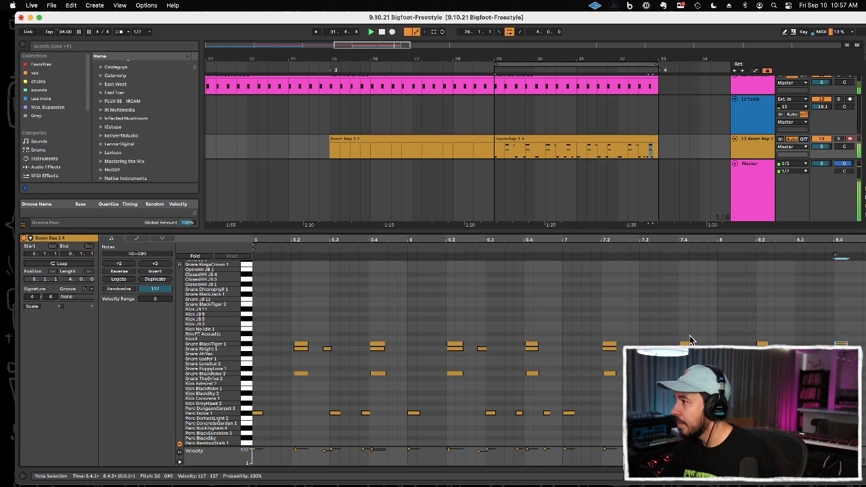
pyautogui.click(661, 330)
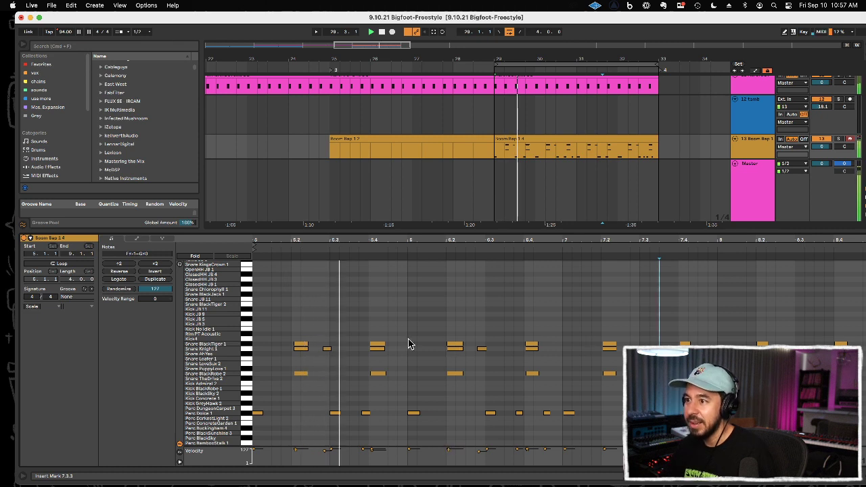
# Step: Quantize the layered snare hits at beats 5.2 and 5.4 of the Boom Bap 1 clip
pyautogui.moveTo(316, 336); pyautogui.dragTo(301, 374)
pyautogui.press('super+u')
pyautogui.press('0')
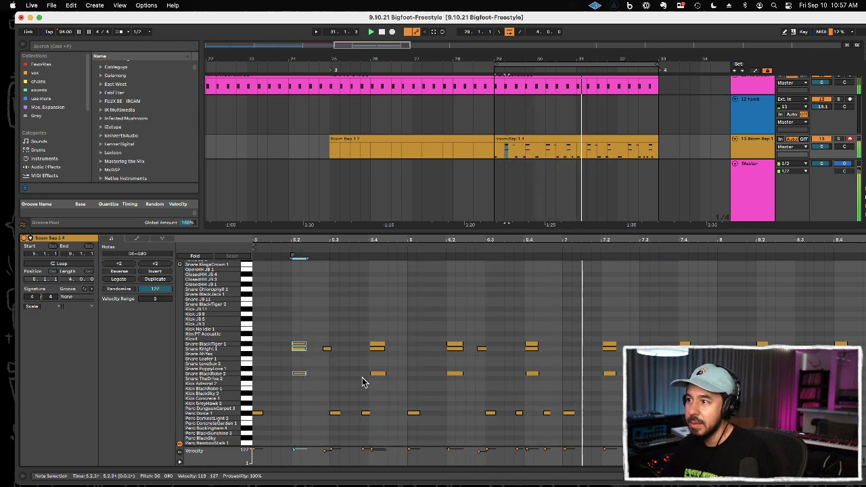
pyautogui.moveTo(386, 389); pyautogui.dragTo(379, 346)
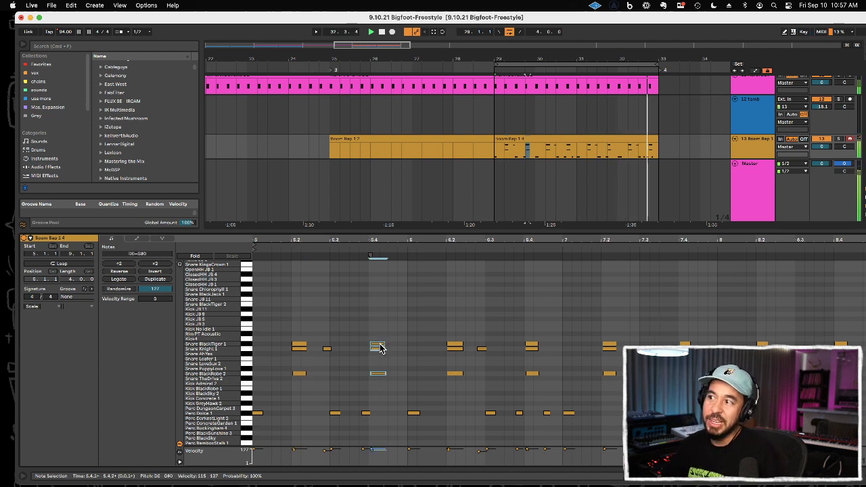
pyautogui.press('0')
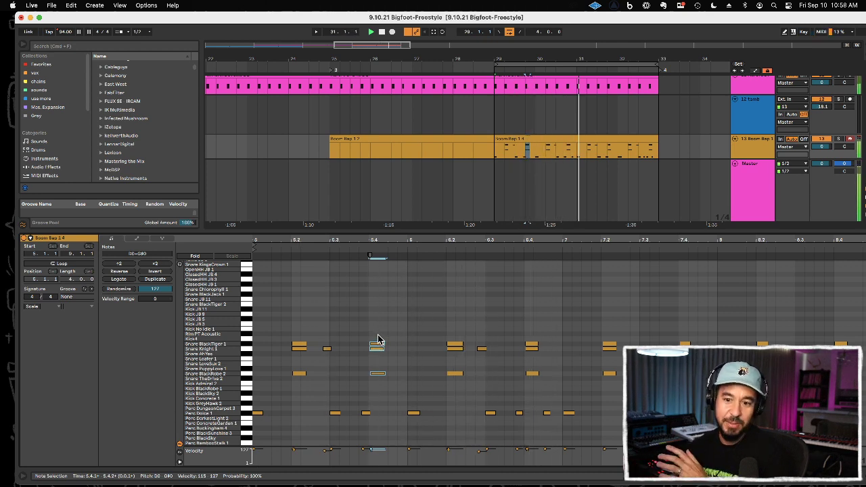
pyautogui.click(389, 336)
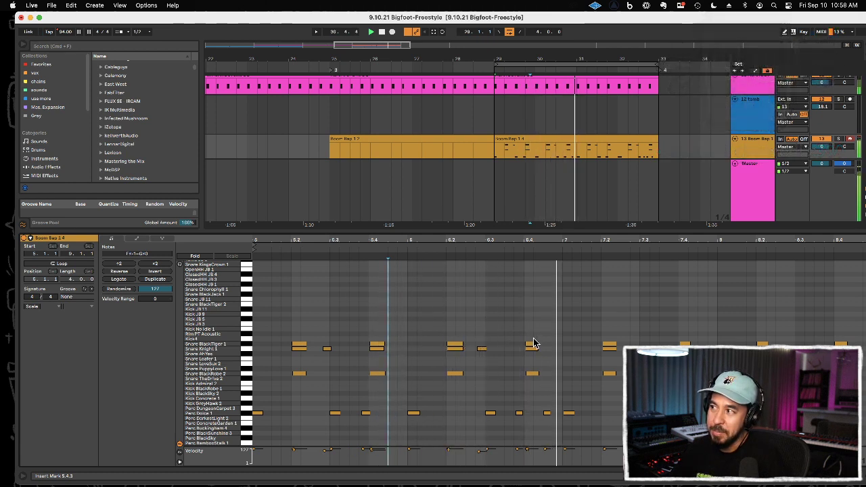
# Step: Tighten the layered snare hits at beats 6.4 and 7.2 onto the grid
pyautogui.moveTo(532, 343)
pyautogui.mouseDown()
pyautogui.moveTo(545, 345)
pyautogui.moveTo(512, 343)
pyautogui.moveTo(541, 345)
pyautogui.mouseUp()
pyautogui.moveTo(607, 327); pyautogui.dragTo(622, 402)
pyautogui.click(613, 380)
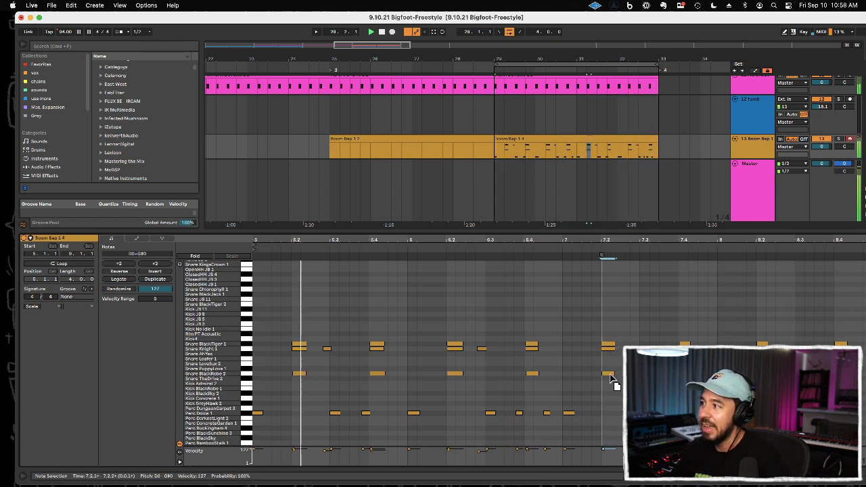
pyautogui.click(586, 363)
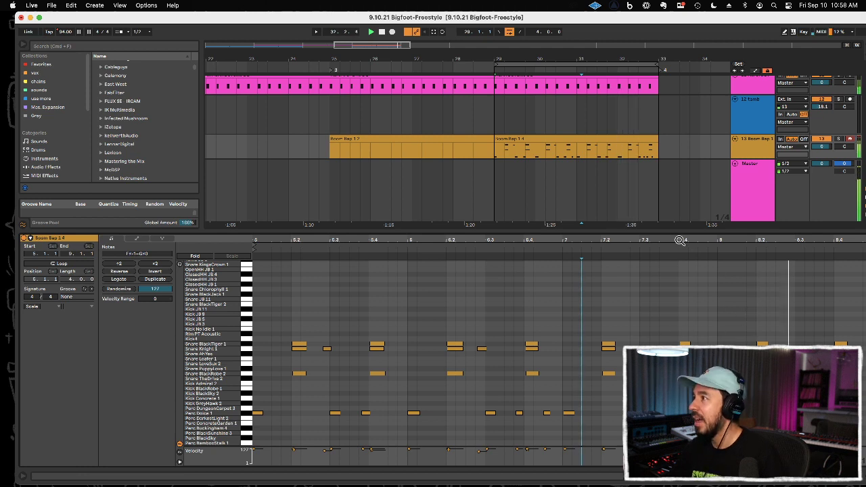
# Step: Copy the four-bar Boom Bap 1 clip from bar 29 to bar 25, replacing the older drum clip there
pyautogui.hotkey('shift', 'Tab')
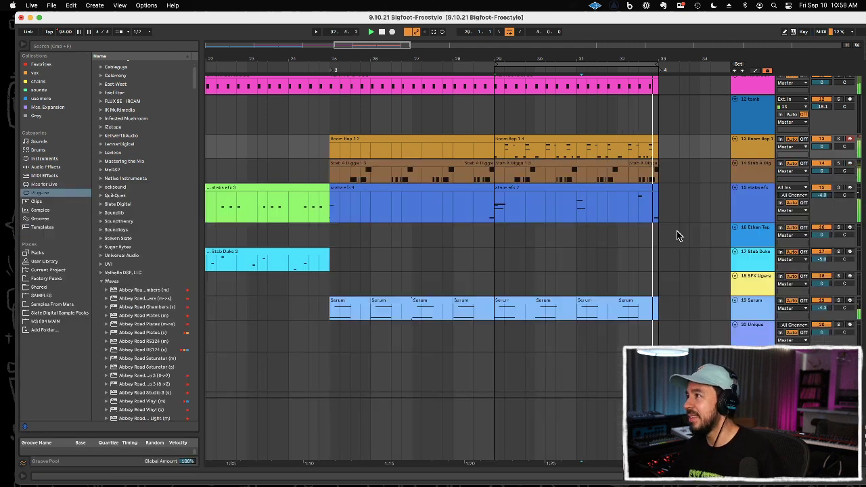
pyautogui.click(512, 148)
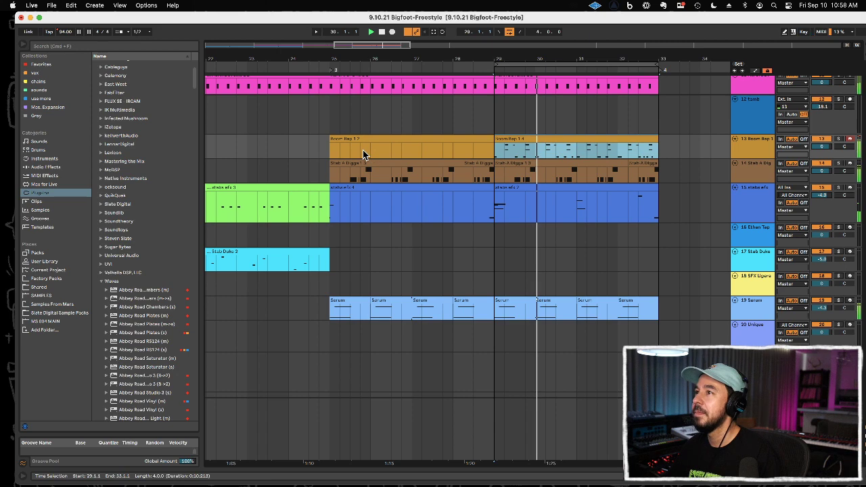
pyautogui.click(332, 149)
pyautogui.press('super+v')
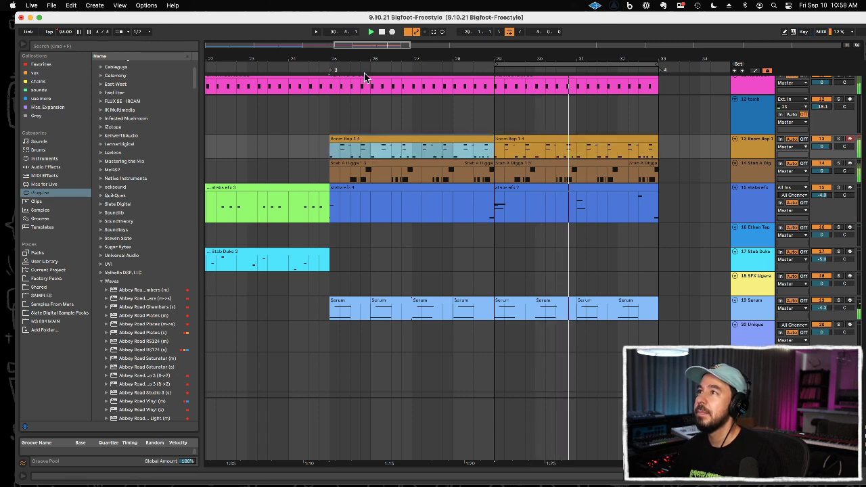
# Step: Set the loop to span bar 1 to bar 33 and place the insert marker at bar 1 on the Boom Bap 1 track
pyautogui.moveTo(365, 60); pyautogui.dragTo(348, 20)
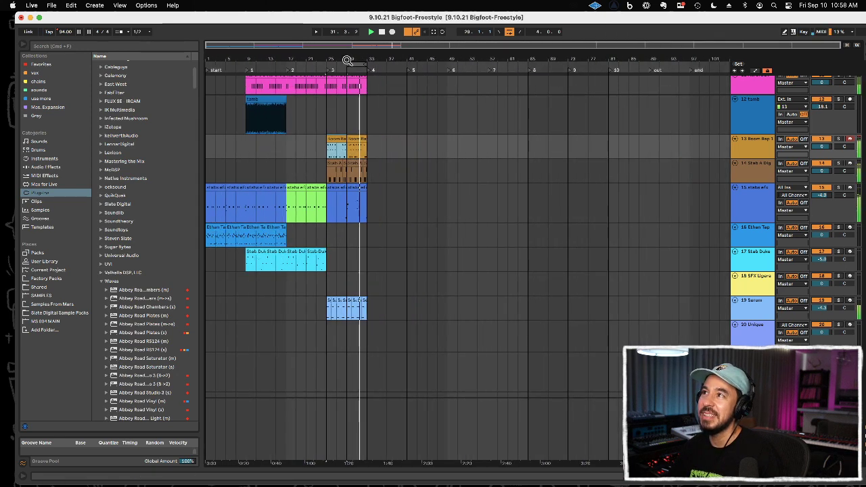
pyautogui.moveTo(347, 64); pyautogui.dragTo(160, 73)
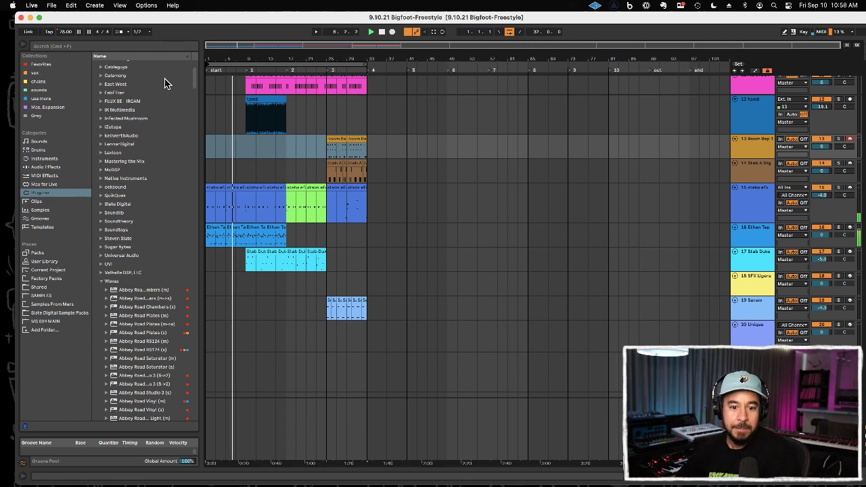
pyautogui.click(212, 165)
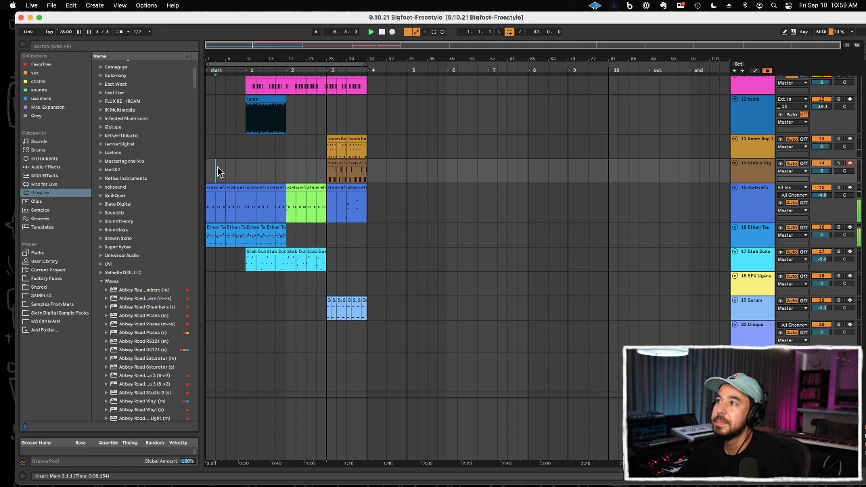
pyautogui.click(213, 152)
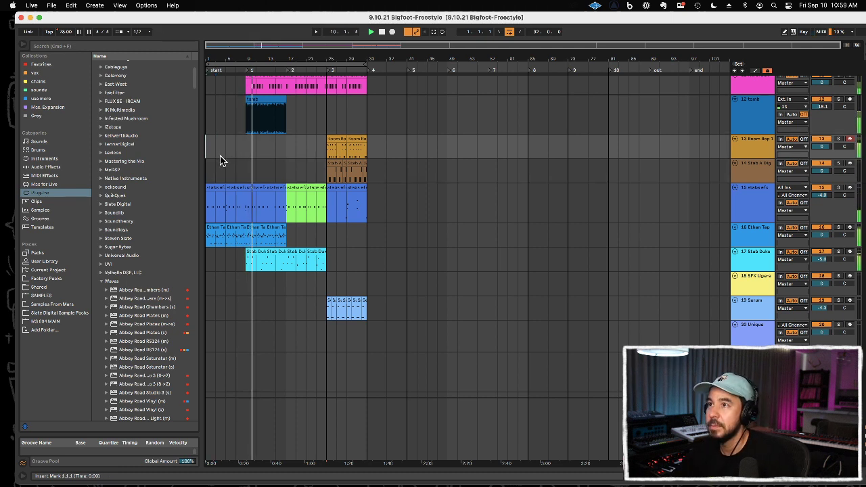
# Step: Play from the song start and record a sparse kick part on the Boom Bap 1 track from about bar 2 to bar 7
pyautogui.press('space')
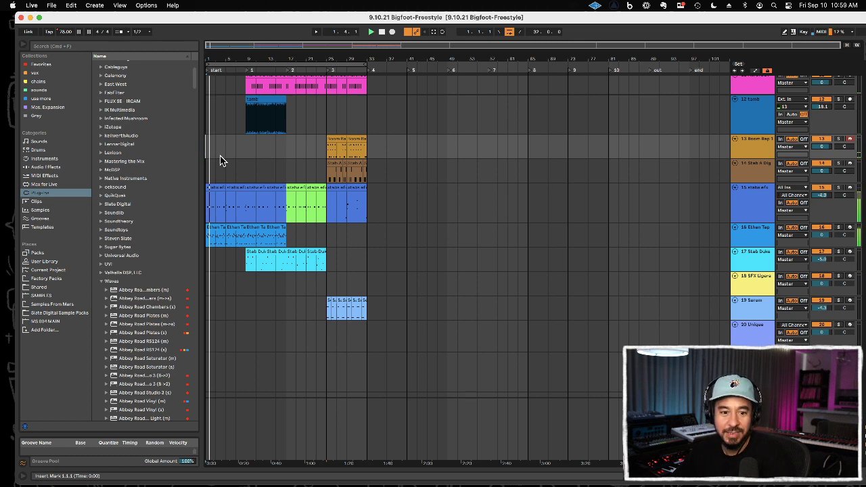
pyautogui.press('F9')
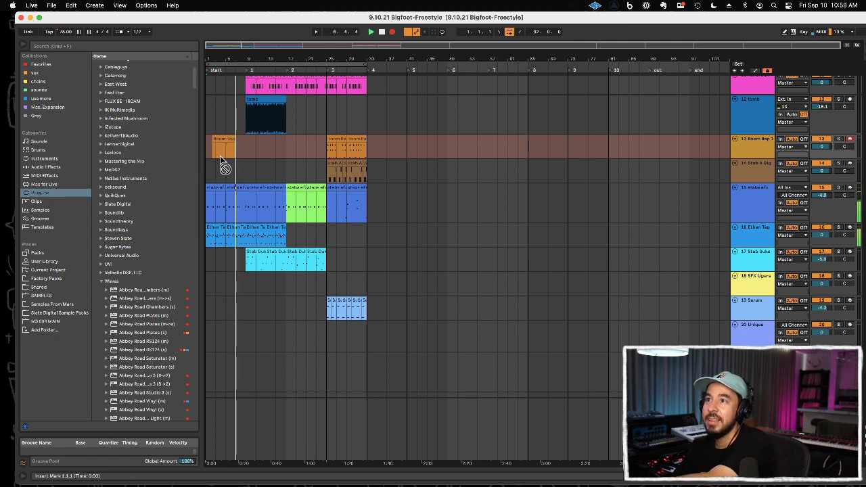
pyautogui.click(225, 137)
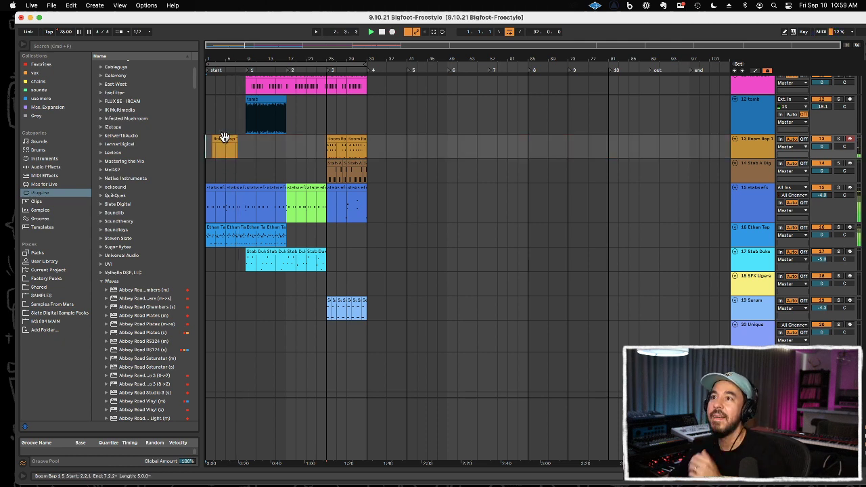
# Step: Consolidate the recorded kick part into an eight-bar clip from bar 1 to bar 9 and duplicate it to bar 17
pyautogui.moveTo(226, 148); pyautogui.dragTo(208, 150)
pyautogui.keyDown('shift'); pyautogui.click(245, 151); pyautogui.keyUp('shift')
pyautogui.press('super+j')
pyautogui.press('super+d')
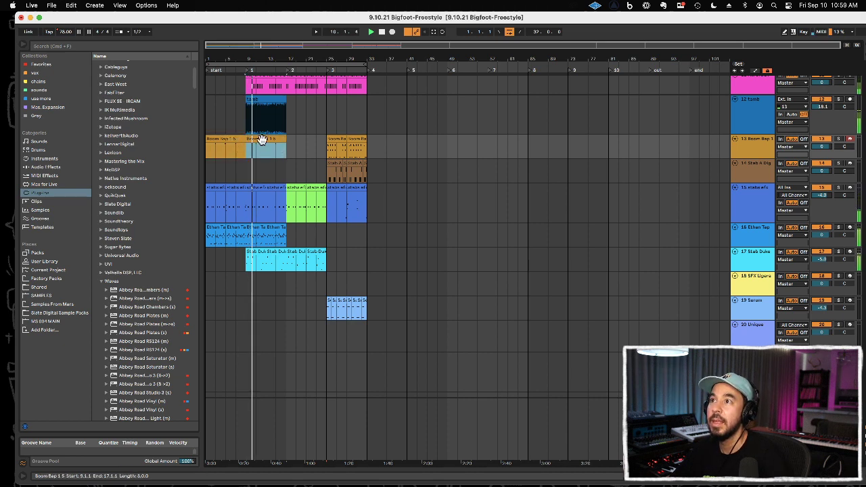
# Step: Check the notes of the duplicated Boom Bap 1 clip and extend the kick part with a two-bar copy at bar 17
pyautogui.doubleClick(264, 139)
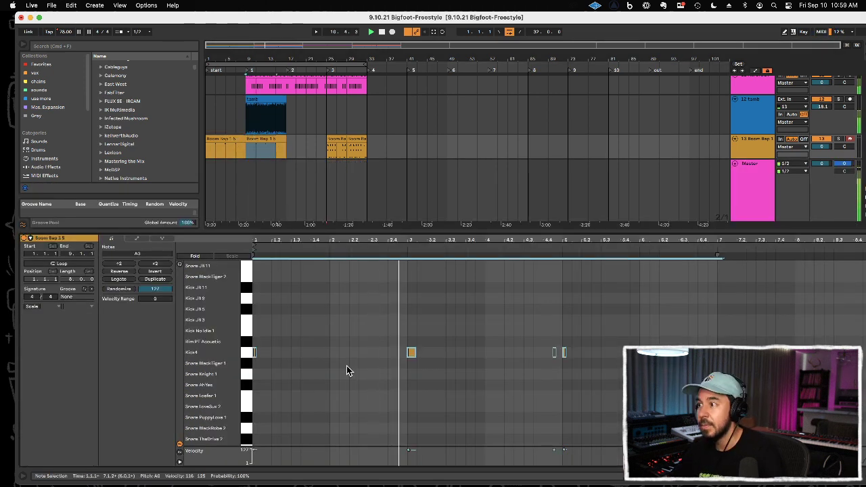
pyautogui.click(408, 286)
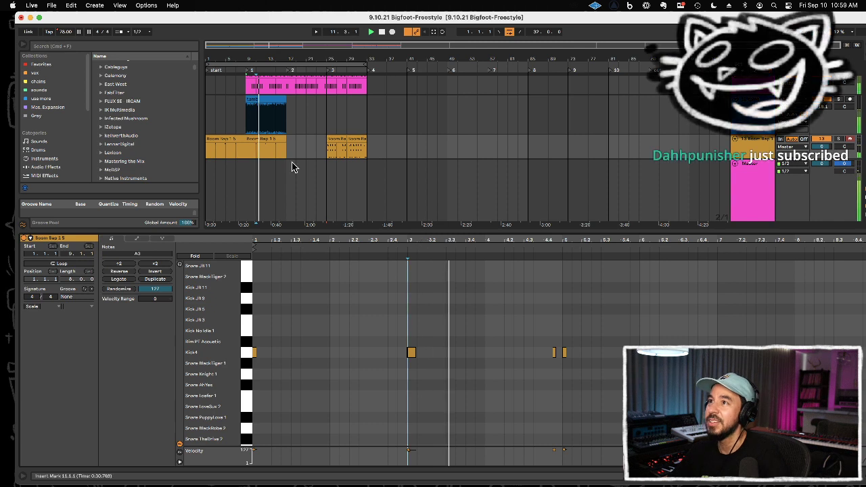
pyautogui.click(273, 139)
pyautogui.moveTo(229, 147); pyautogui.dragTo(274, 150)
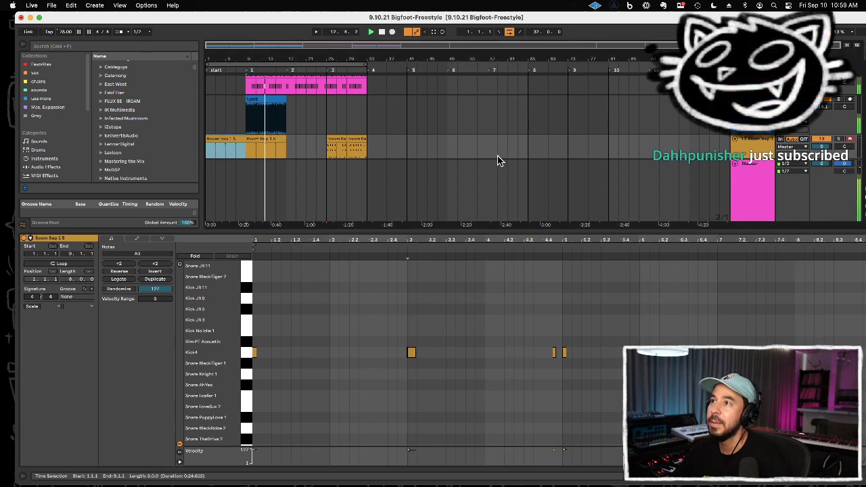
pyautogui.moveTo(245, 156); pyautogui.dragTo(257, 153)
pyautogui.click(253, 119)
pyautogui.moveTo(252, 117); pyautogui.dragTo(248, 116)
pyautogui.press('super+c')
pyautogui.click(287, 116)
pyautogui.press('super+v')
# Step: Deactivate the tamb audio clip that starts at bar 9
pyautogui.scroll(3, 300, 115)
pyautogui.moveTo(294, 108); pyautogui.dragTo(228, 111)
pyautogui.press('0')
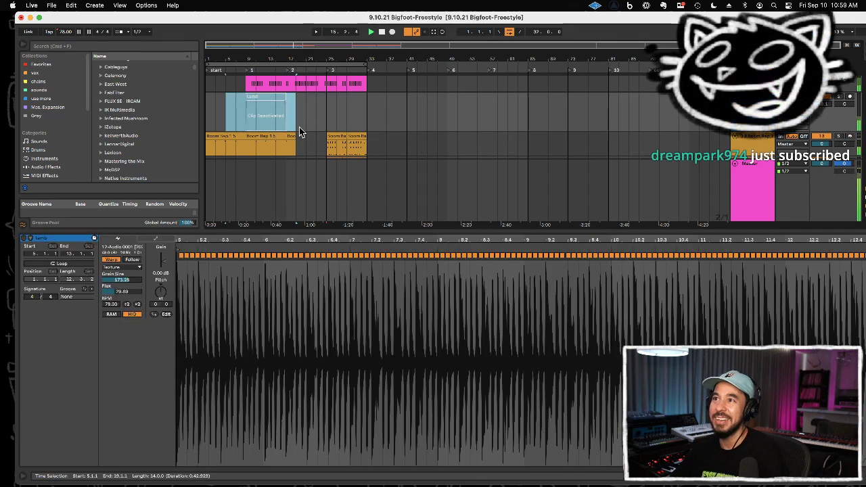
pyautogui.click(304, 131)
# Step: Show the Boom Bap 1 drum rack and set the Kick4 sample's velocity-to-volume amount to 0.0% and its volume to -6.00 dB
pyautogui.moveTo(536, 230); pyautogui.dragTo(589, 378)
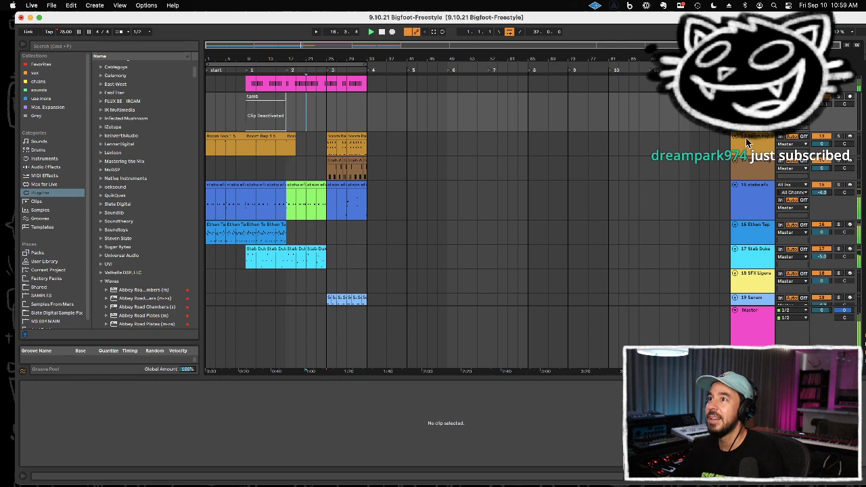
pyautogui.click(749, 141)
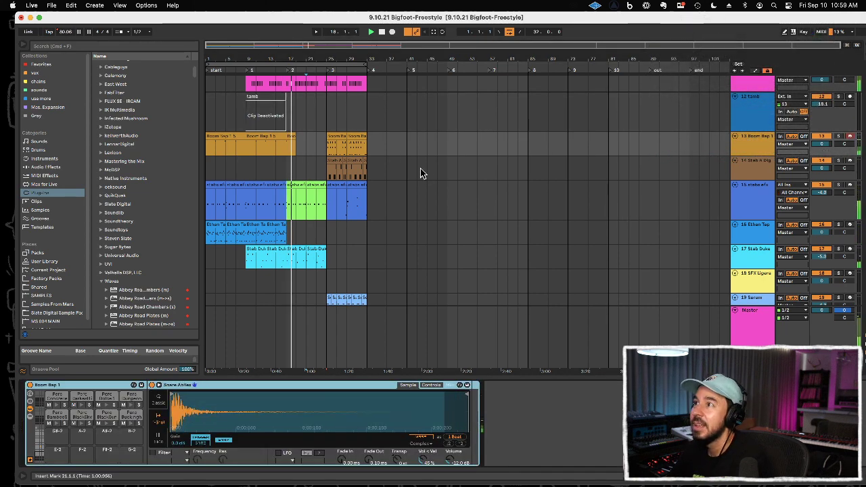
pyautogui.click(397, 150)
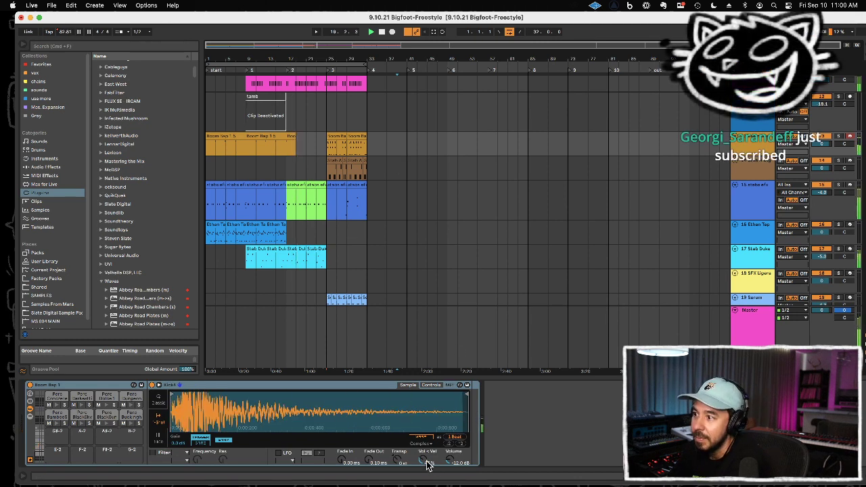
pyautogui.moveTo(427, 463); pyautogui.dragTo(427, 471)
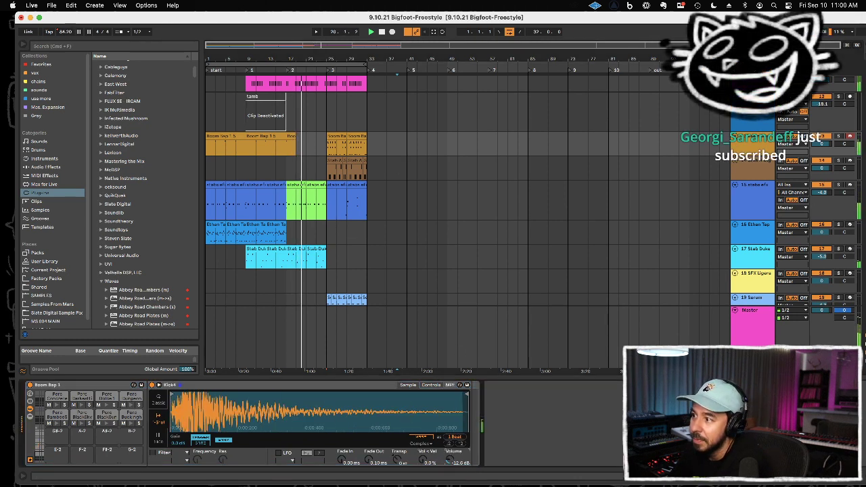
pyautogui.moveTo(449, 460); pyautogui.dragTo(450, 465)
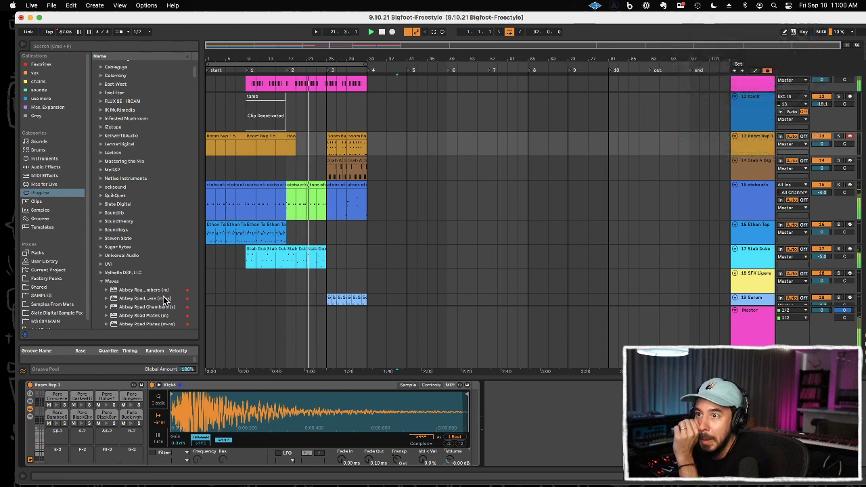
# Step: Expand the Valhalla DSP plug-in folder and look through its effects
pyautogui.scroll(-3, 140, 291)
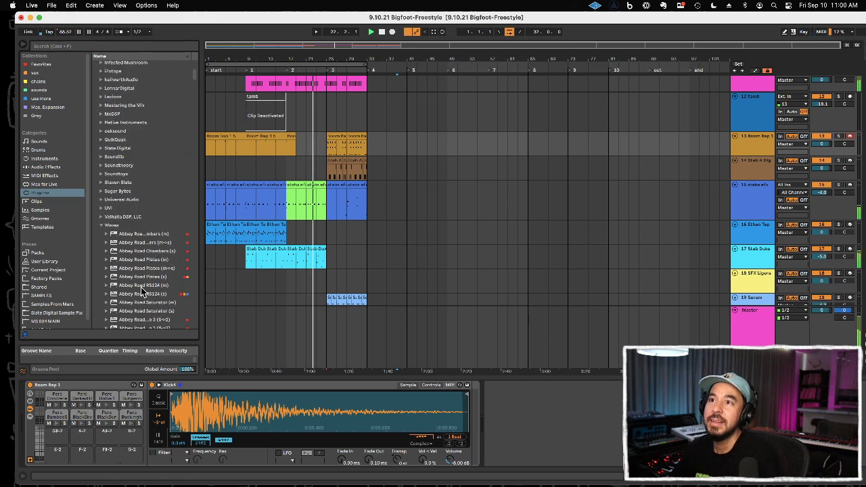
pyautogui.click(142, 217)
pyautogui.click(142, 218)
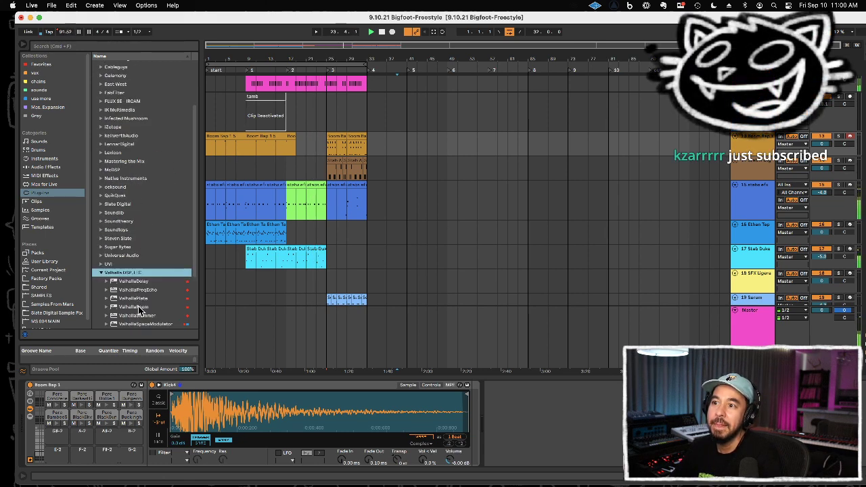
pyautogui.scroll(-3, 139, 311)
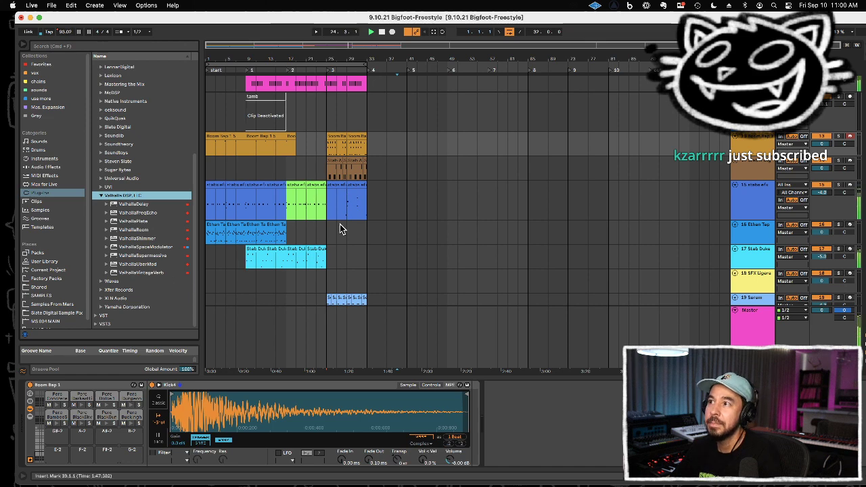
# Step: Copy four bars of the Stab A Digga part from bar 25 to bar 21 and play the song from bar 17
pyautogui.click(325, 239)
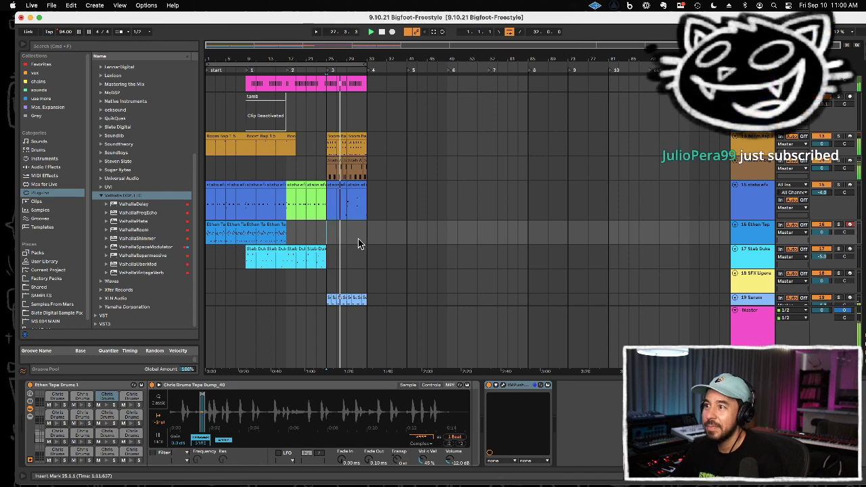
pyautogui.scroll(-4, 358, 244)
pyautogui.moveTo(332, 232); pyautogui.dragTo(348, 233)
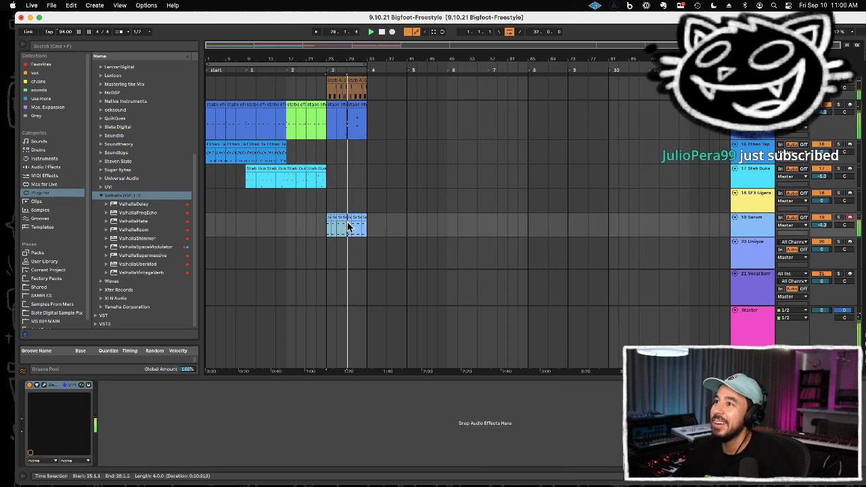
pyautogui.scroll(7, 348, 227)
pyautogui.click(328, 228)
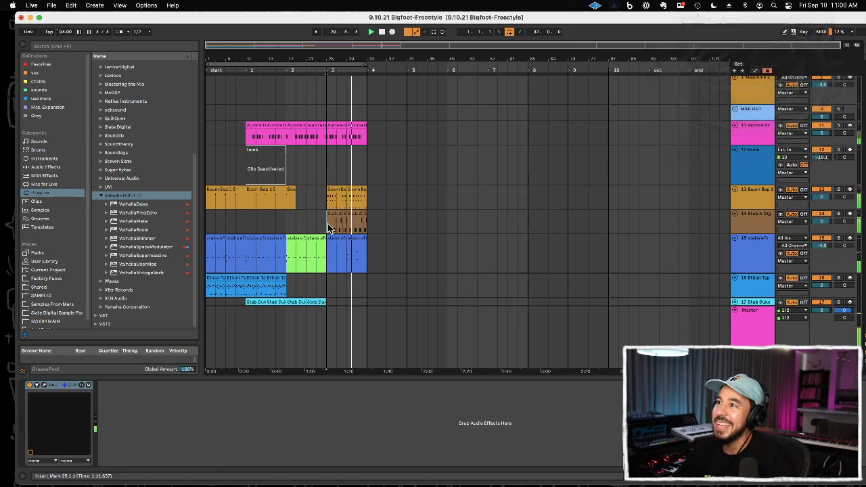
pyautogui.click(308, 224)
pyautogui.press('super+v')
pyautogui.press('space')
pyautogui.click(287, 224)
pyautogui.press('space')
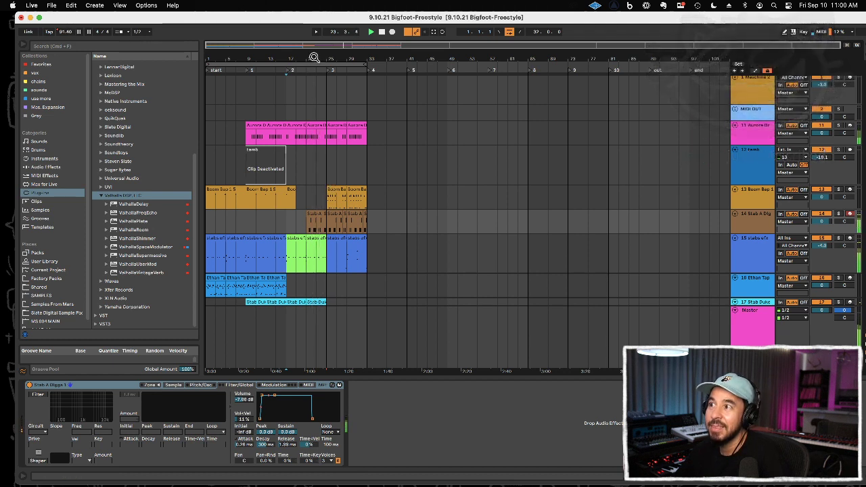
# Step: Copy the Serum clips of bars 25 to 29 so that they also fill bars 21 to 25
pyautogui.scroll(5, 314, 132)
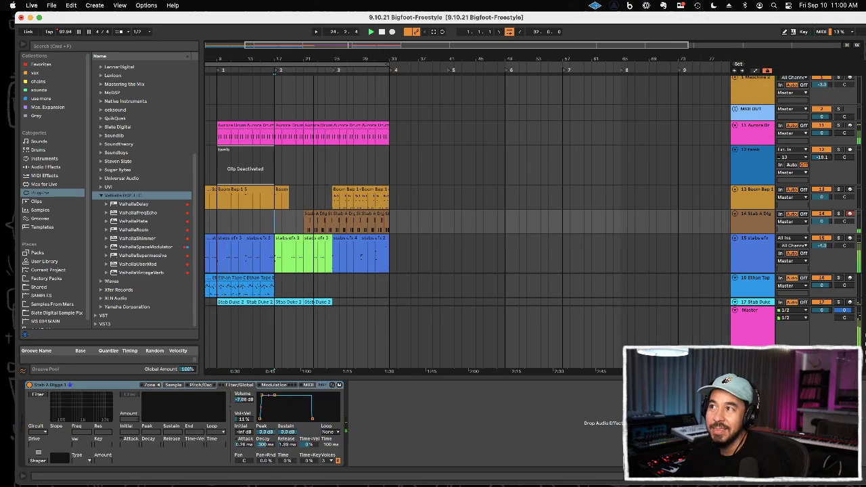
pyautogui.scroll(2, 314, 132)
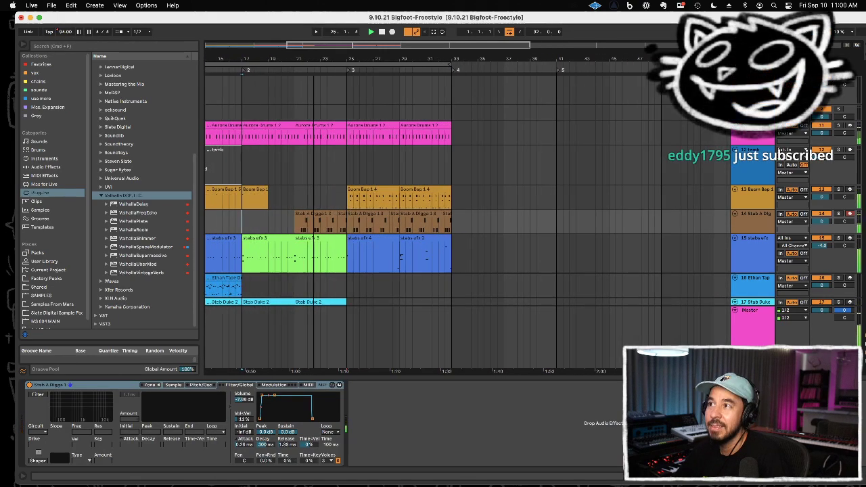
pyautogui.scroll(-3, 314, 132)
pyautogui.scroll(-5, 365, 227)
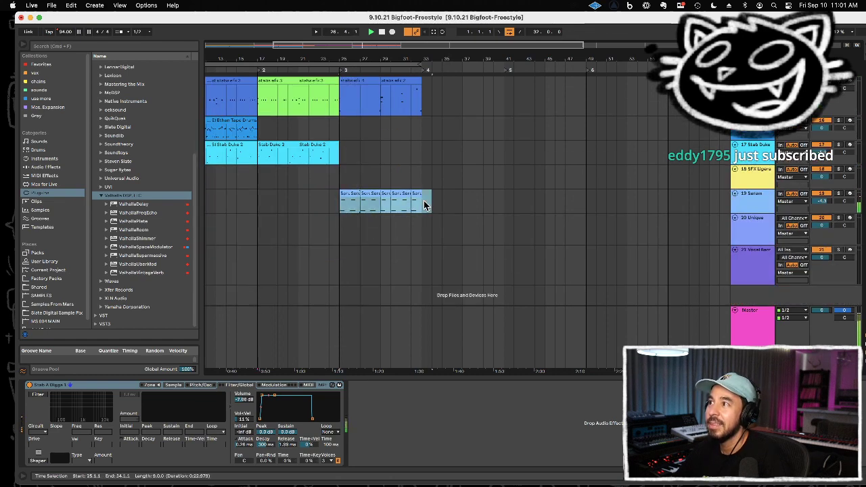
pyautogui.press('Delete')
pyautogui.press('super+z')
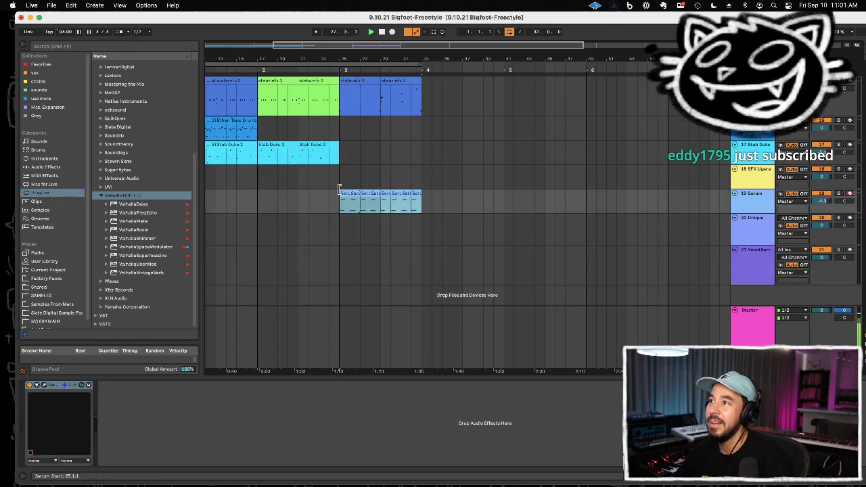
pyautogui.scroll(3, 339, 189)
pyautogui.moveTo(339, 248); pyautogui.dragTo(382, 247)
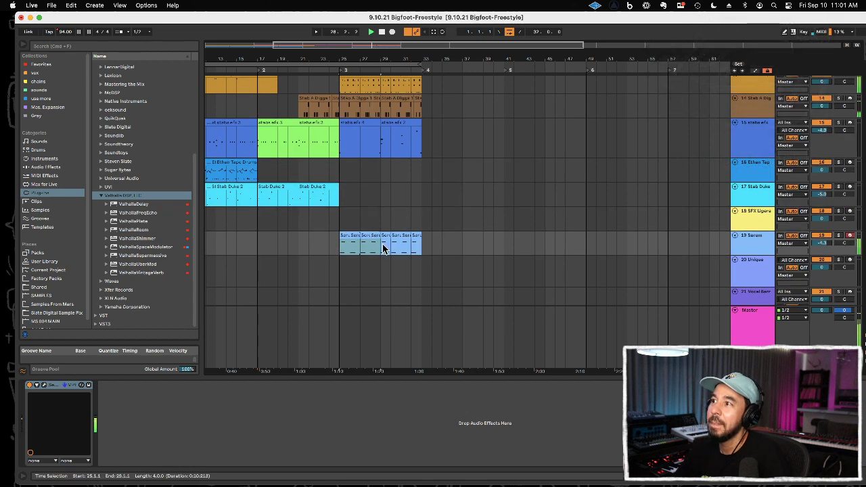
pyautogui.click(298, 243)
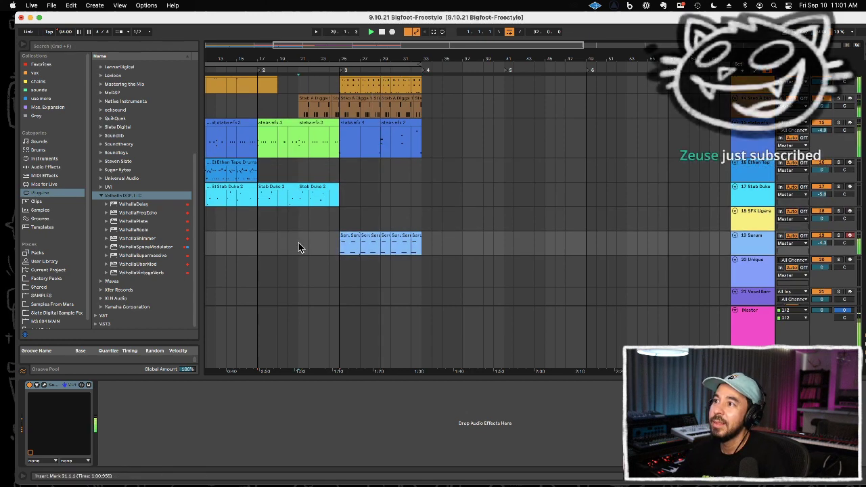
pyautogui.press('super+v')
pyautogui.click(290, 220)
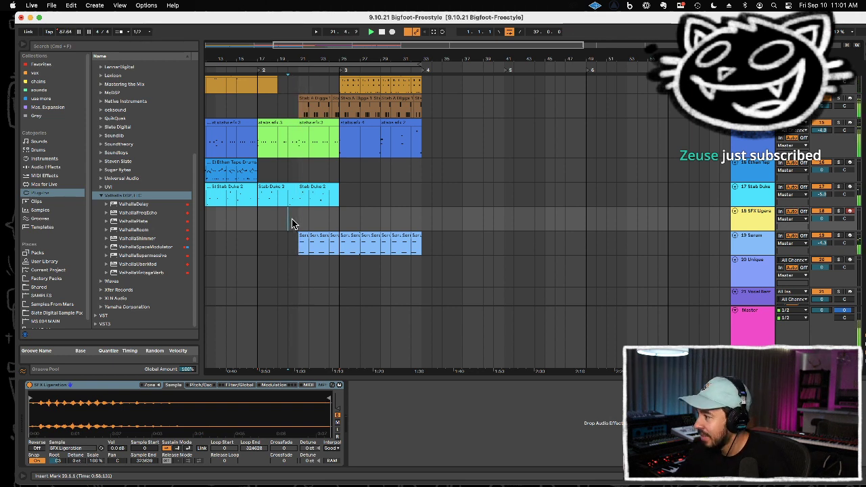
# Step: Delete the end of the green stabs efx clip from 24.2.1 to bar 25 and play back the transition
pyautogui.scroll(1, 309, 210)
pyautogui.scroll(4, 309, 209)
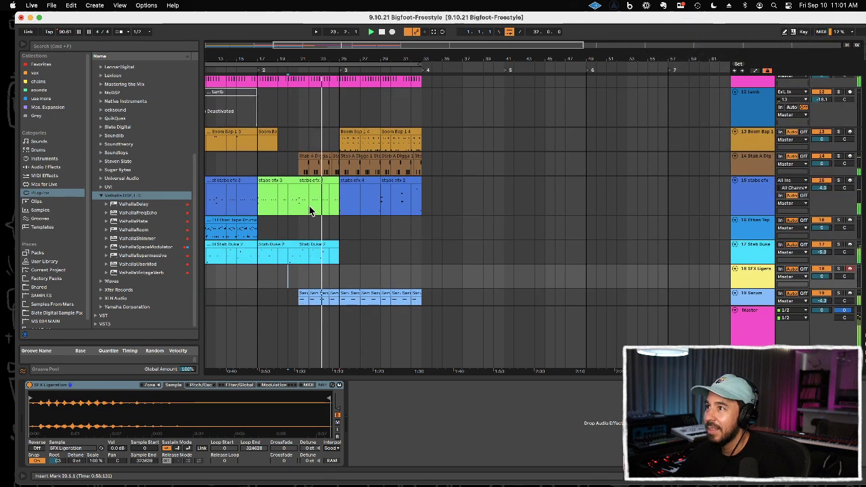
pyautogui.moveTo(326, 60); pyautogui.dragTo(366, 106)
pyautogui.scroll(2, 363, 86)
pyautogui.scroll(-3, 365, 110)
pyautogui.scroll(-2, 358, 135)
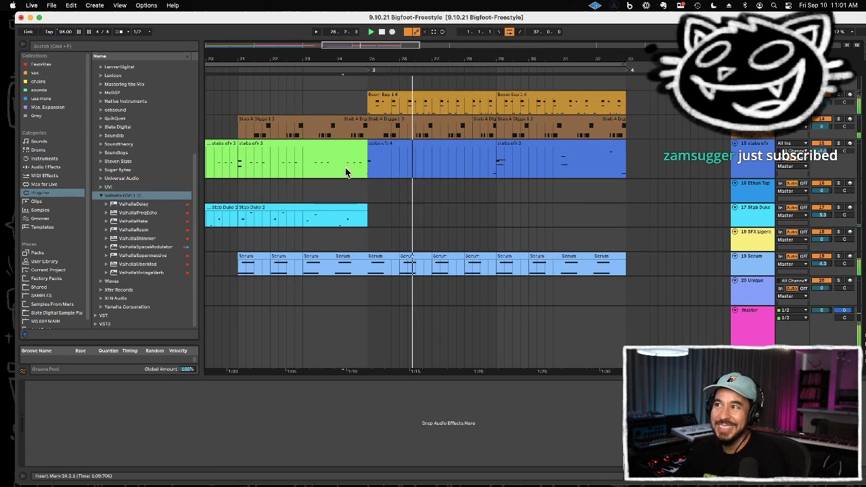
pyautogui.moveTo(345, 167); pyautogui.dragTo(365, 167)
pyautogui.press('Delete')
pyautogui.click(324, 157)
pyautogui.press('space')
pyautogui.press('space')
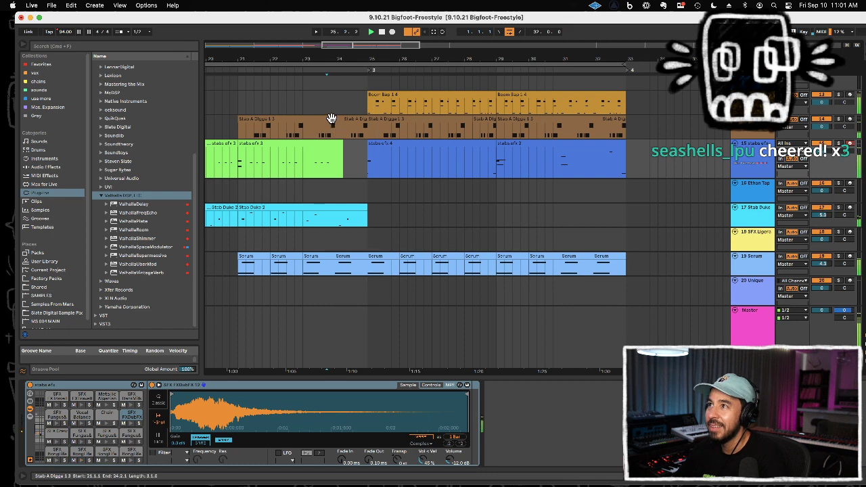
# Step: Delete the Stab A Digga part from bar 21 to 24.2.1, keeping only the lead-in to bar 25, and listen from bar 17
pyautogui.click(330, 123)
pyautogui.scroll(-2, 329, 121)
pyautogui.scroll(-2, 309, 93)
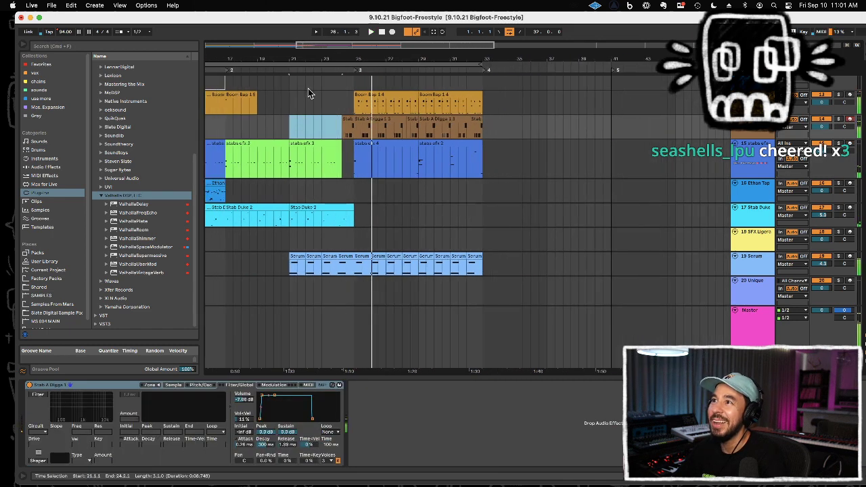
pyautogui.click(227, 133)
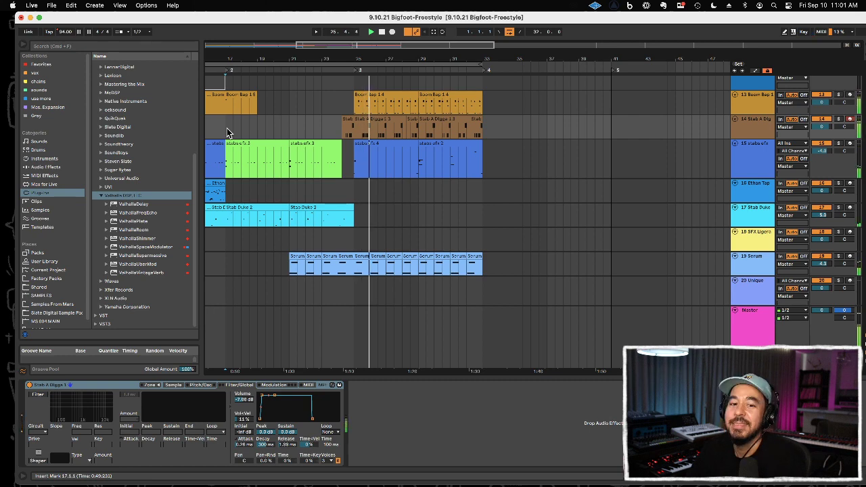
# Step: Copy the deactivated tamb clip from bar 9 to bar 25
pyautogui.scroll(4, 410, 150)
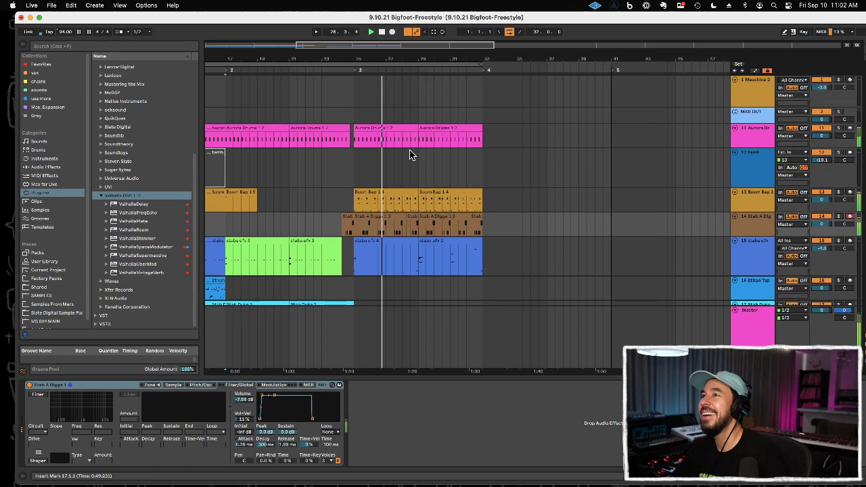
pyautogui.moveTo(396, 53); pyautogui.dragTo(385, 54)
pyautogui.click(300, 163)
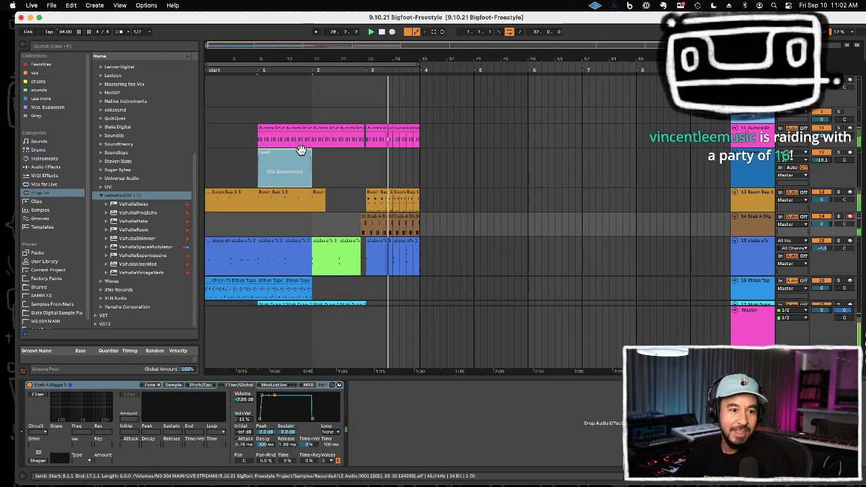
pyautogui.click(365, 170)
pyautogui.press('super+v')
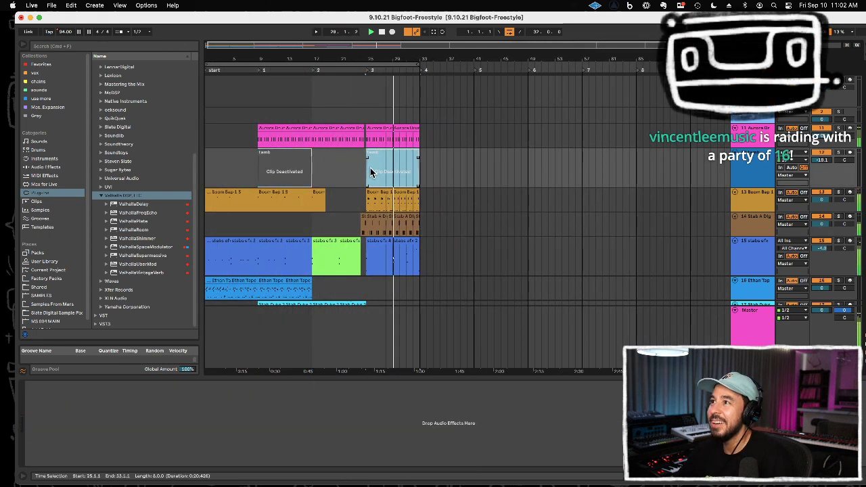
# Step: Activate the tamb copy at bar 25, trim it to its first bar and duplicate that bar up to bar 33
pyautogui.moveTo(374, 167); pyautogui.dragTo(446, 166)
pyautogui.press('Delete')
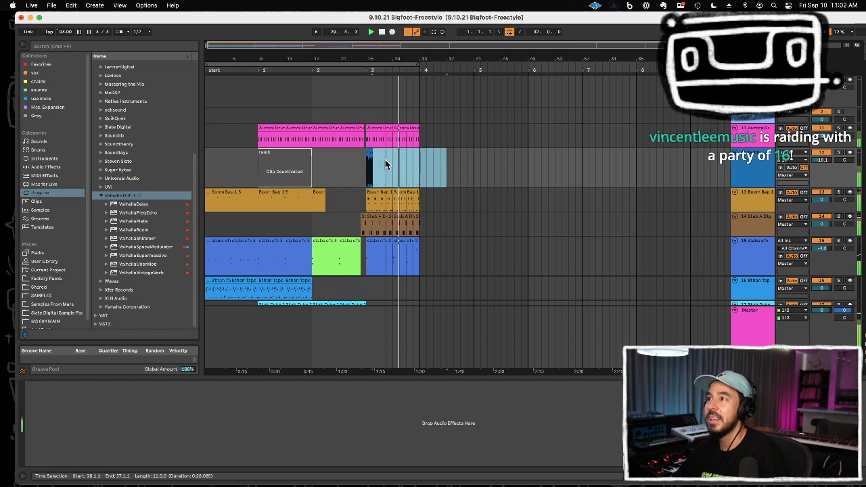
pyautogui.click(368, 153)
pyautogui.press('super+d')
pyautogui.press('super+d')
pyautogui.press('super+d')
pyautogui.press('super+d')
pyautogui.press('super+d')
pyautogui.press('super+d')
pyautogui.press('super+d')
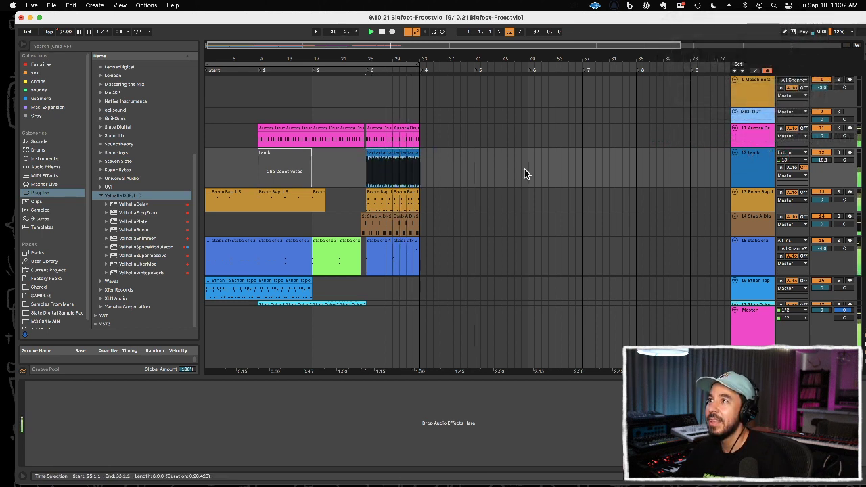
# Step: Set the tamb track's volume to -20.1 dB and loop playback over bars 25 to 33
pyautogui.moveTo(821, 160); pyautogui.dragTo(821, 162)
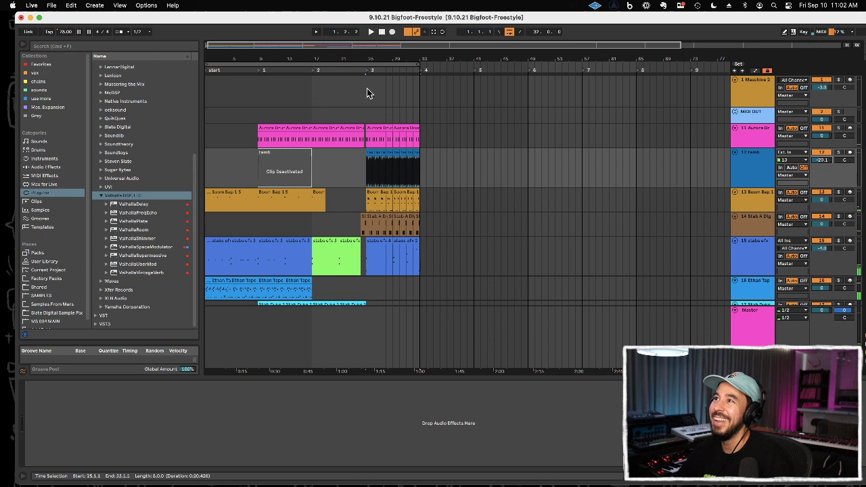
pyautogui.moveTo(367, 93); pyautogui.dragTo(408, 93)
pyautogui.press('super+l')
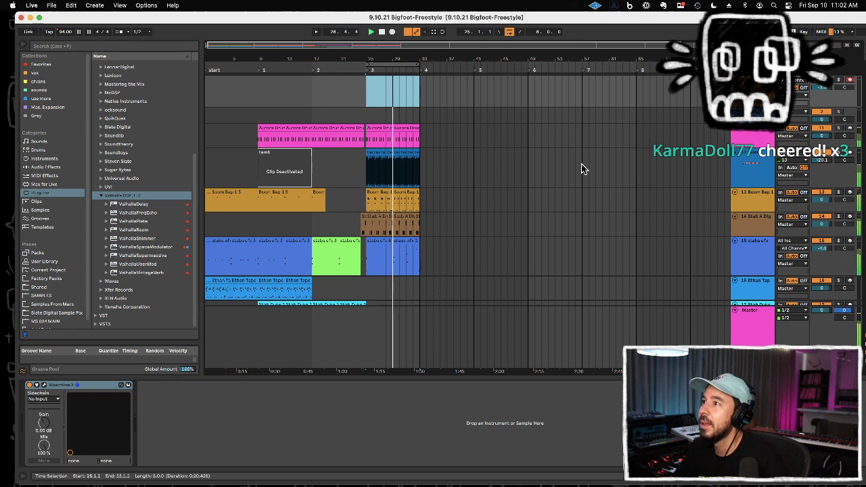
pyautogui.scroll(-3, 575, 162)
pyautogui.scroll(-3, 571, 161)
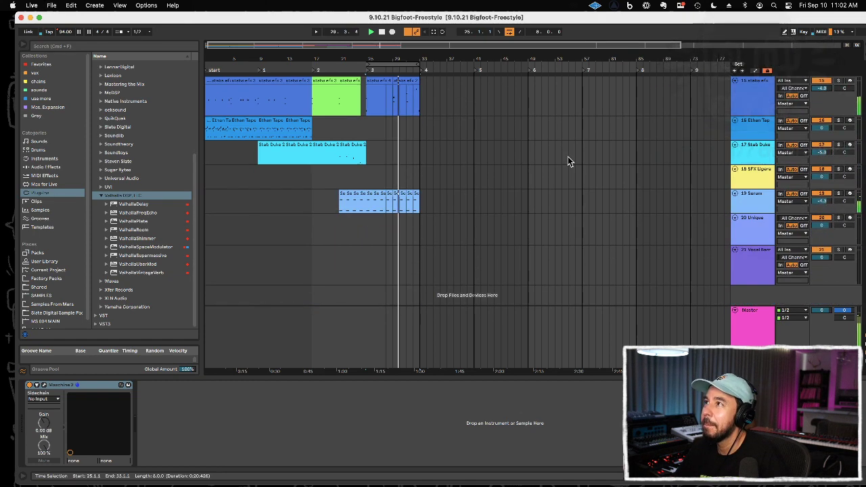
pyautogui.scroll(6, 494, 189)
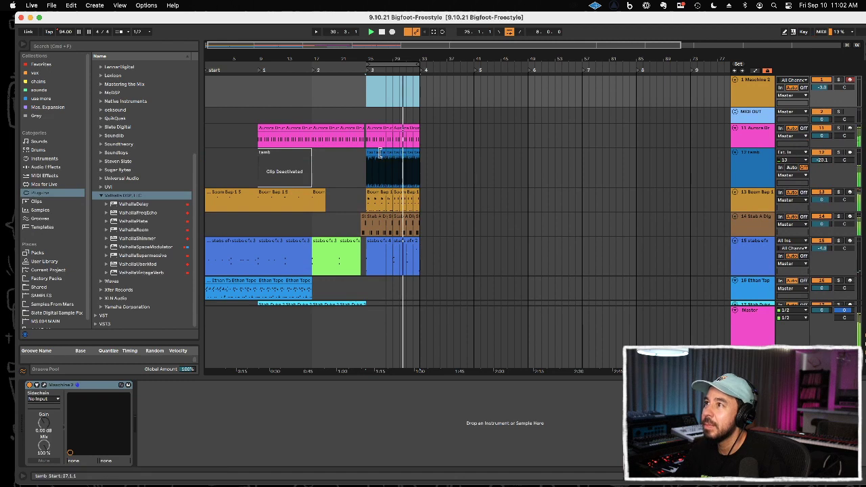
# Step: Duplicate the Boom Bap 1 drums of bars 25 to 33 to bar 33 and loop bars 33 to 41
pyautogui.moveTo(366, 200); pyautogui.dragTo(404, 200)
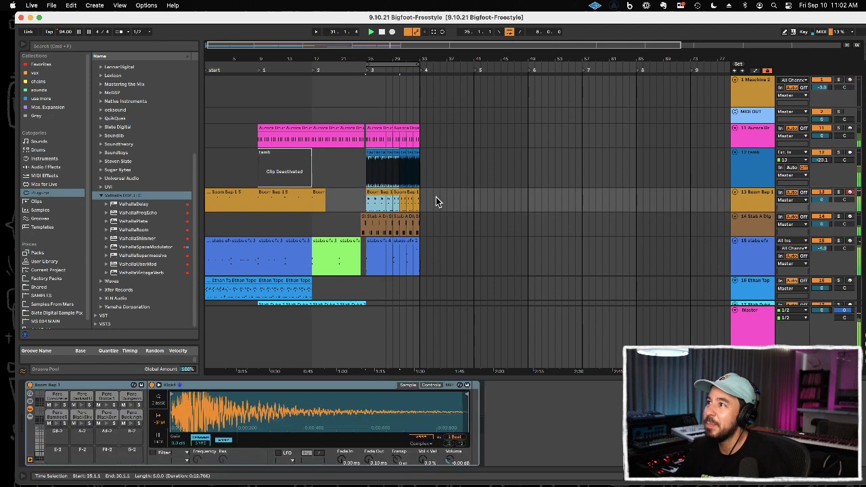
pyautogui.click(376, 201)
pyautogui.press('super+d')
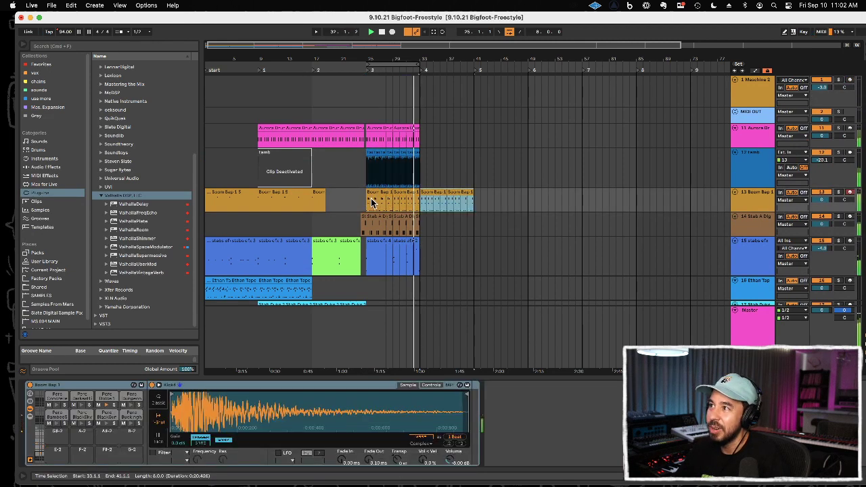
pyautogui.scroll(-3, 409, 200)
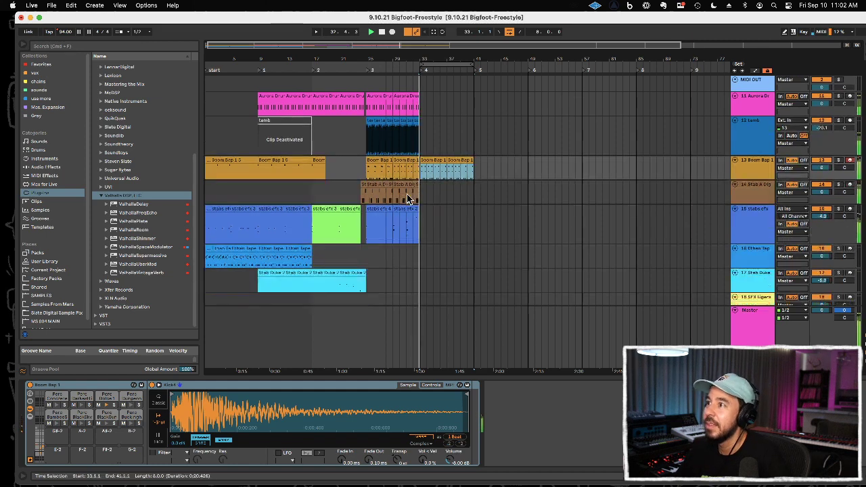
# Step: Paste a one-bar copy of the stabs efx part at bar 33 and play it back
pyautogui.click(376, 293)
pyautogui.click(372, 181)
pyautogui.click(372, 181)
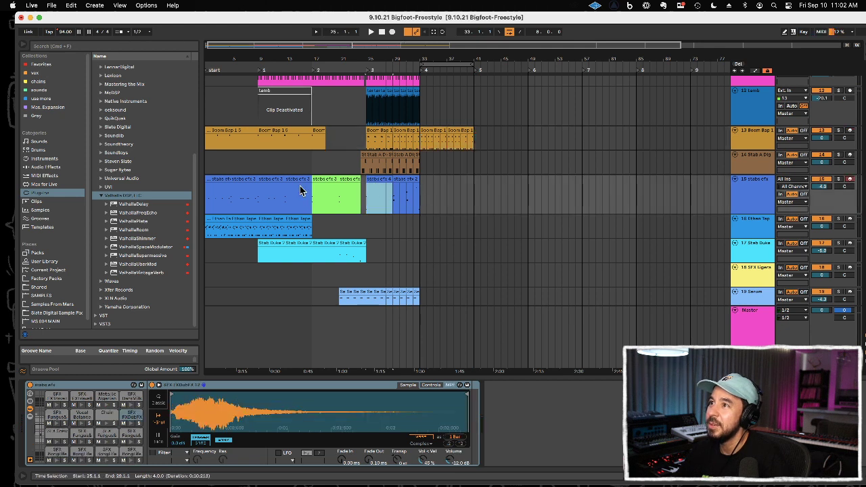
pyautogui.click(420, 197)
pyautogui.moveTo(457, 196); pyautogui.dragTo(370, 197)
pyautogui.press('space')
pyautogui.press('space')
pyautogui.click(421, 196)
pyautogui.press('super+v')
pyautogui.press('space')
# Step: Duplicate the tamb clips of bars 25 to 33 so that they continue to bar 41
pyautogui.scroll(3, 425, 144)
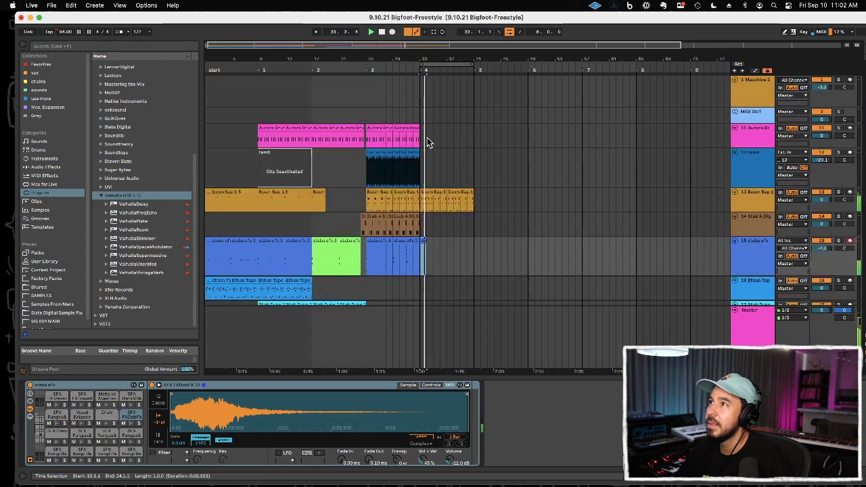
pyautogui.press('space')
pyautogui.moveTo(421, 177); pyautogui.dragTo(370, 177)
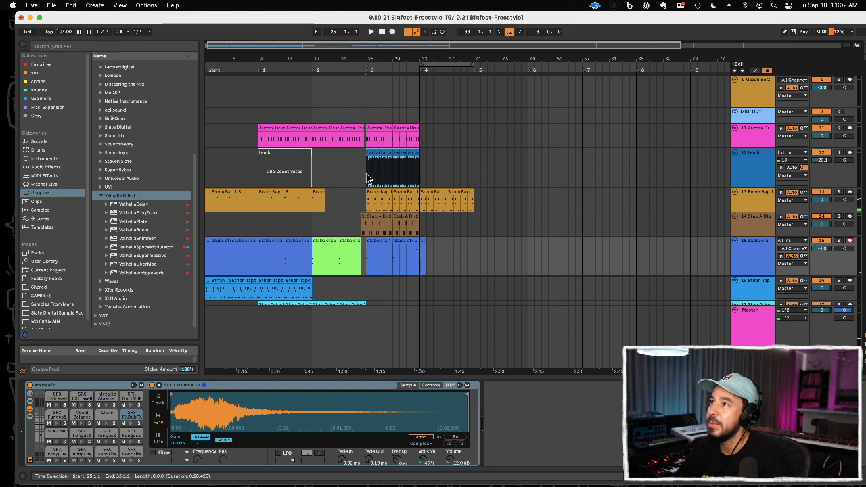
pyautogui.press('super+d')
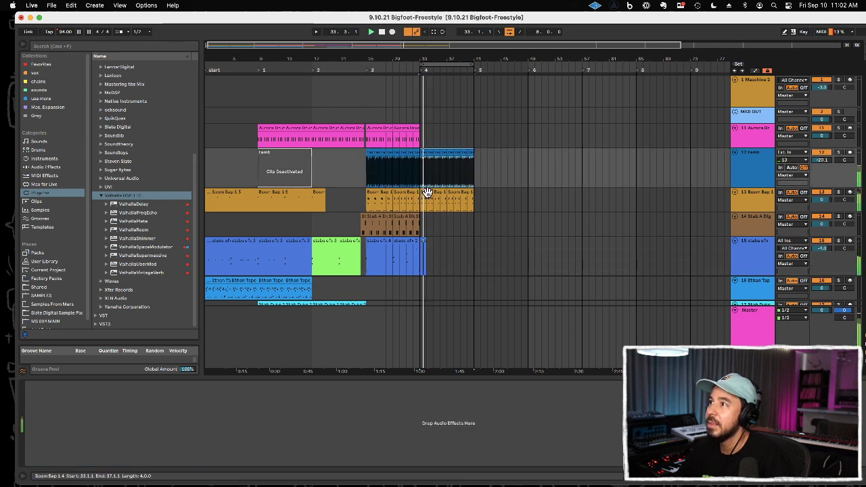
pyautogui.scroll(-5, 431, 194)
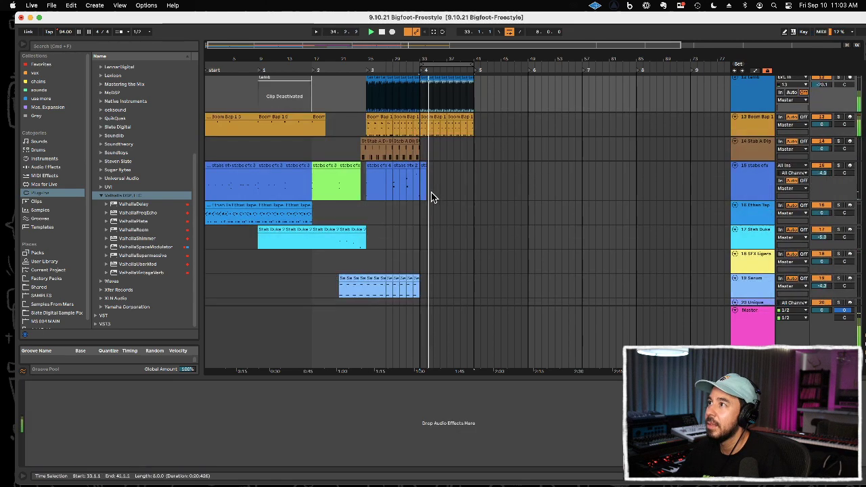
pyautogui.scroll(4, 430, 196)
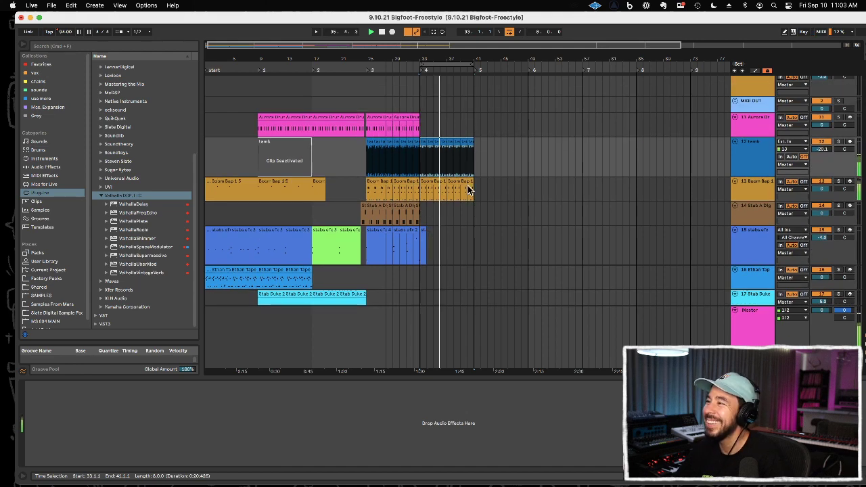
pyautogui.scroll(-2, 469, 189)
pyautogui.scroll(-4, 468, 188)
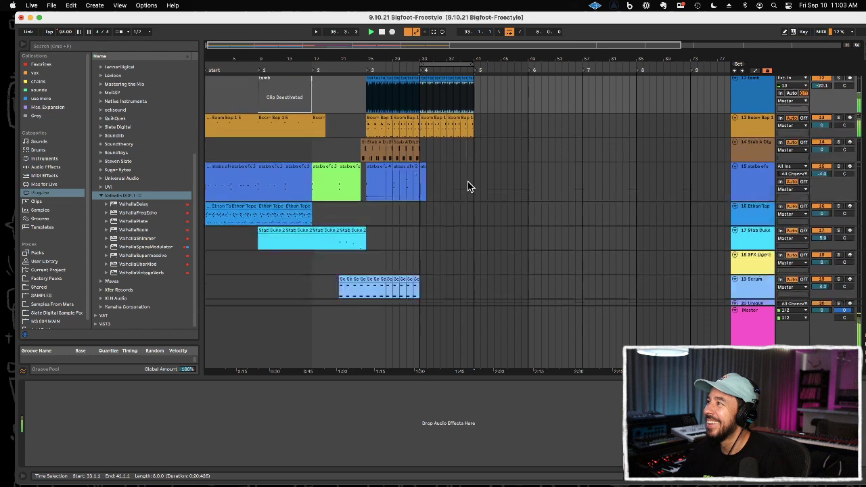
pyautogui.scroll(5, 468, 183)
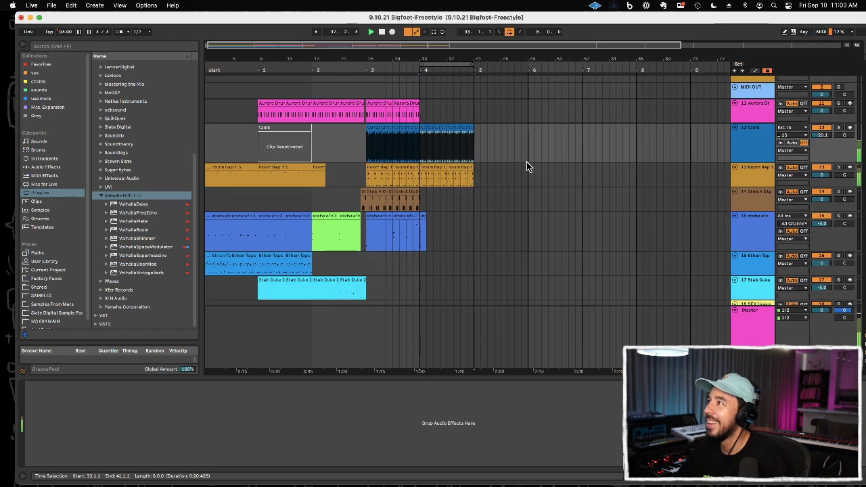
# Step: Record a new kick and snare part on the Aurora Drums track over bars 33 to 41 and open the clip in an enlarged note editor
pyautogui.click(761, 113)
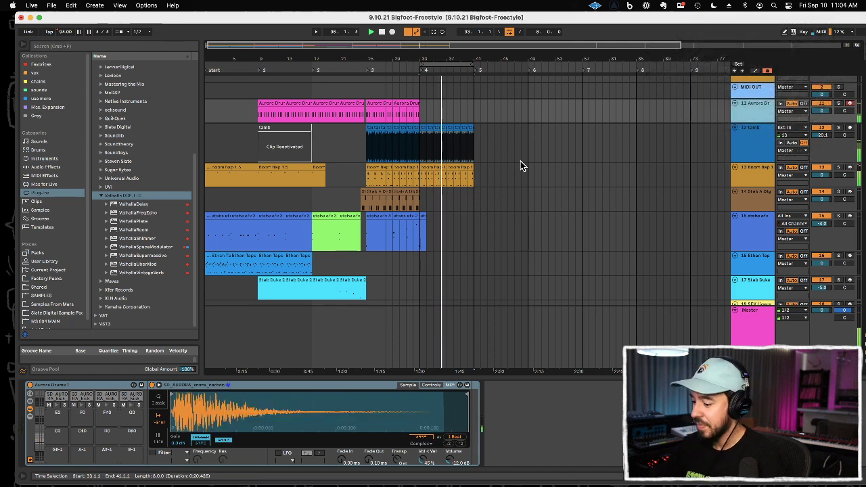
pyautogui.press('F9')
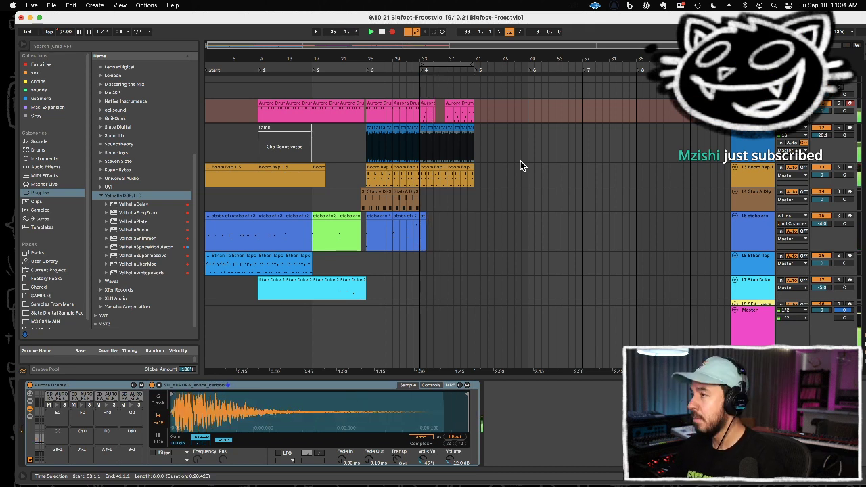
pyautogui.click(430, 102)
pyautogui.doubleClick(430, 101)
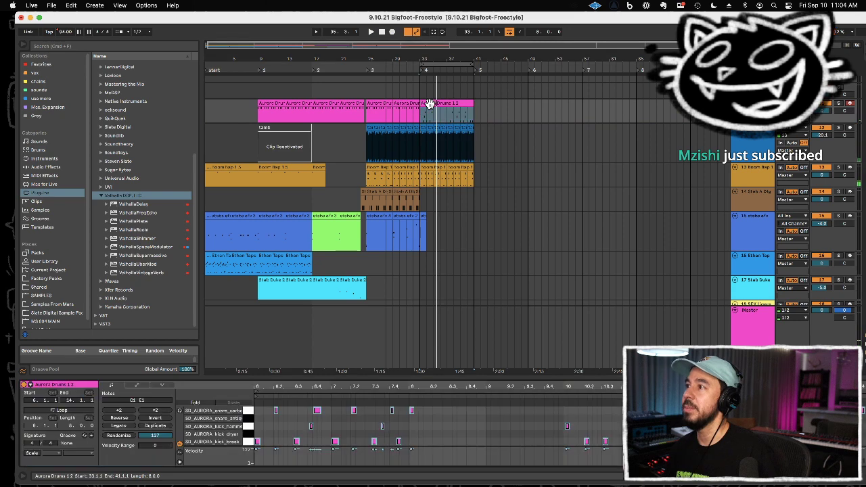
pyautogui.scroll(3, 452, 422)
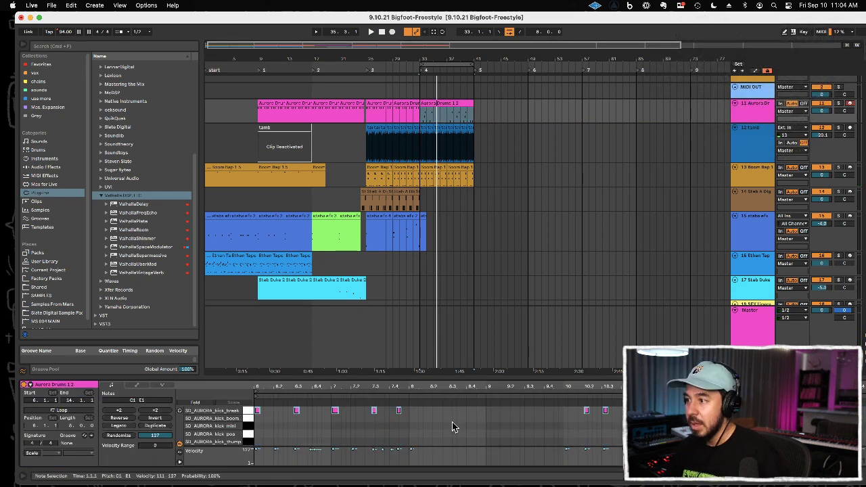
pyautogui.moveTo(414, 377); pyautogui.dragTo(395, 236)
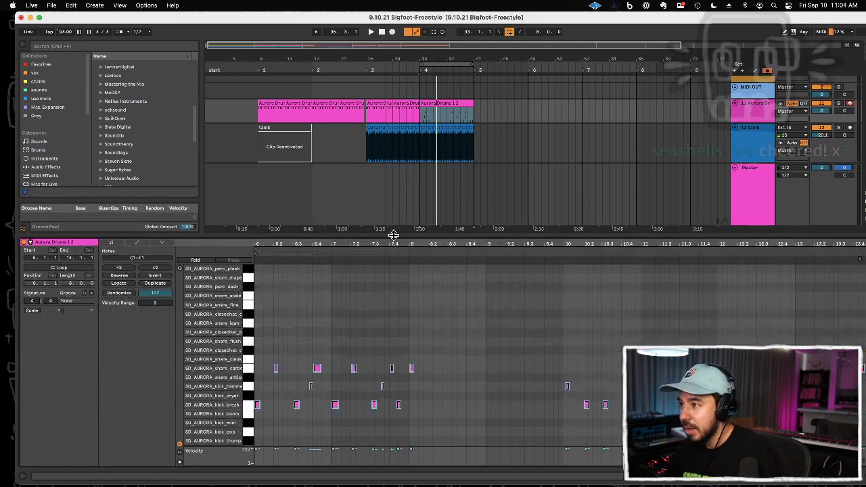
# Step: Quantize the kick_break and snare_carbon notes in the first two bars of the recorded drum clip to 1/16
pyautogui.click(408, 405)
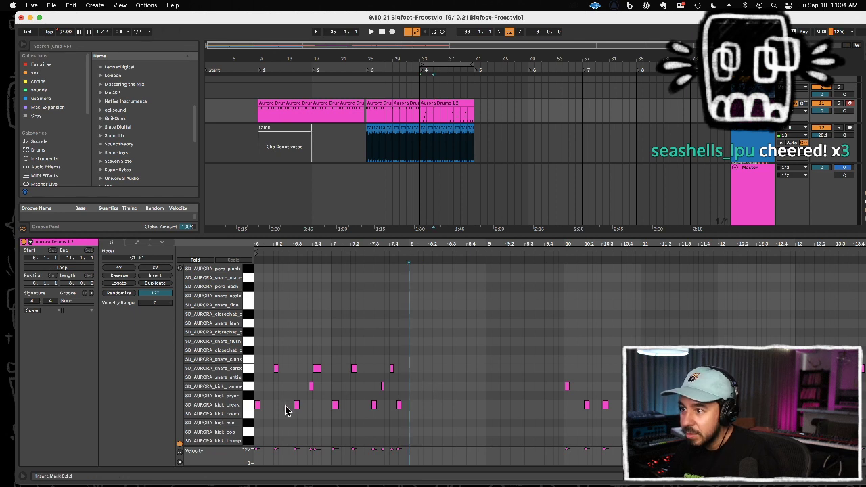
pyautogui.moveTo(389, 407); pyautogui.dragTo(249, 425)
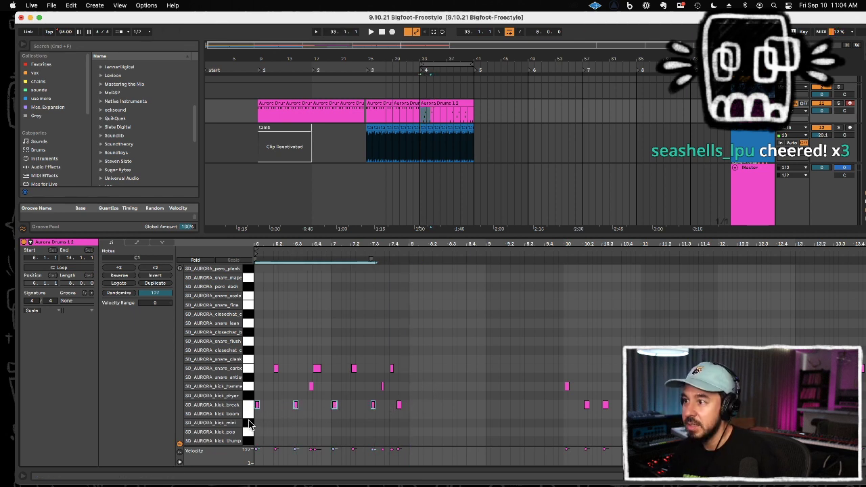
pyautogui.press('space')
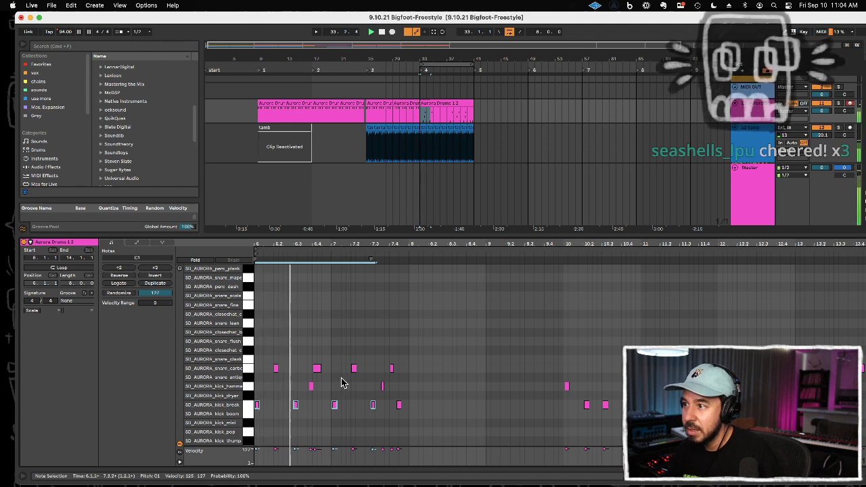
pyautogui.moveTo(402, 365); pyautogui.dragTo(270, 372)
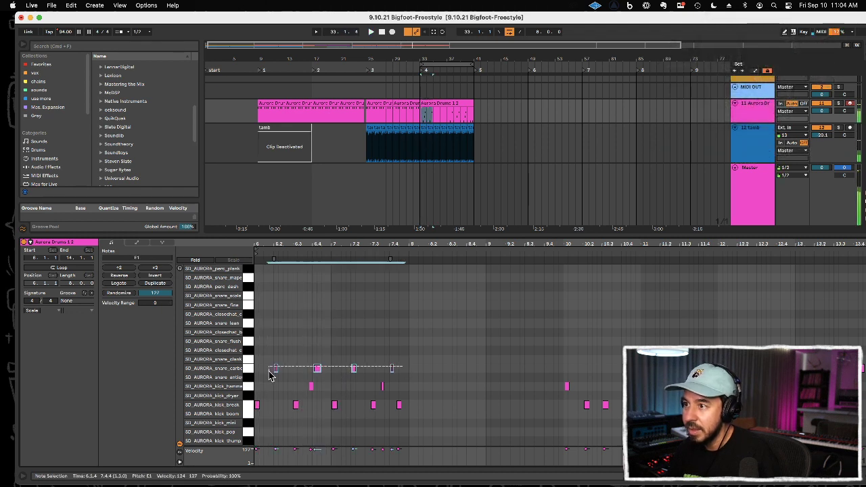
pyautogui.press('super+shift+u')
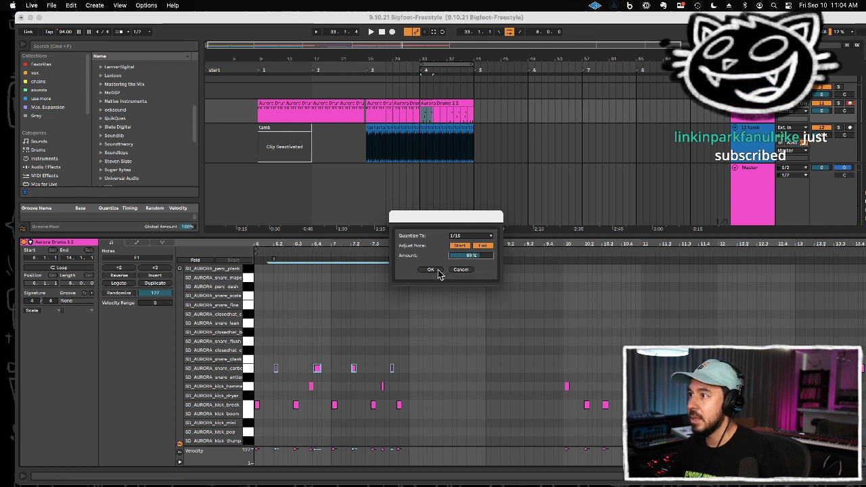
pyautogui.click(431, 269)
# Step: Duplicate the first two bars of the new Aurora Drums part so that it fills bars 33 to 41
pyautogui.click(433, 319)
pyautogui.moveTo(422, 122); pyautogui.dragTo(436, 122)
pyautogui.press('super+d')
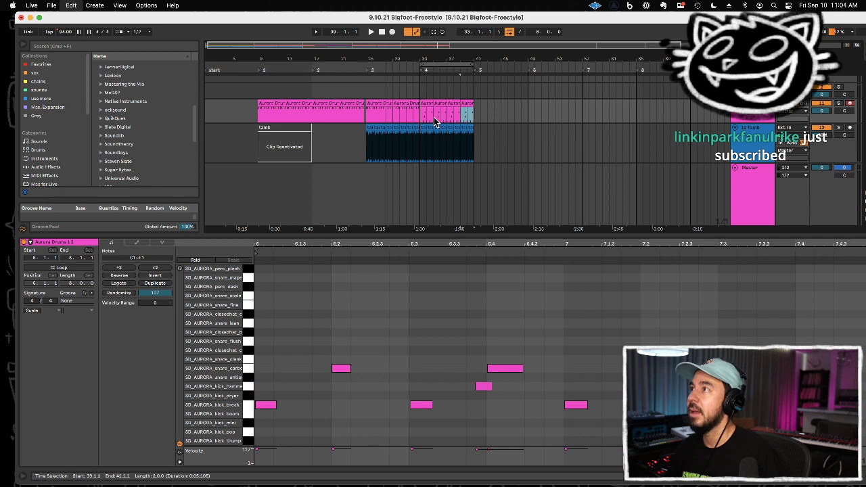
# Step: Play back bars 33 to 41 and overdub closed hi-hat notes onto the Aurora Drums part
pyautogui.keyDown('shift'); pyautogui.click(422, 122); pyautogui.keyUp('shift')
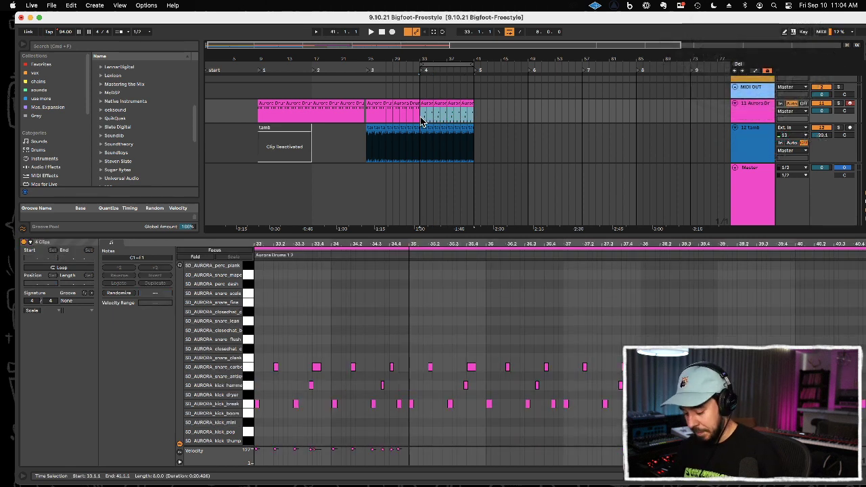
pyautogui.press('space')
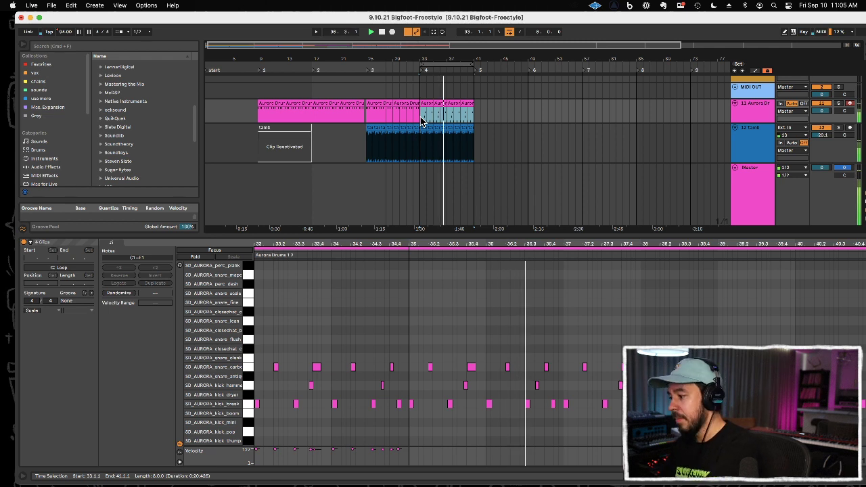
pyautogui.click(420, 117)
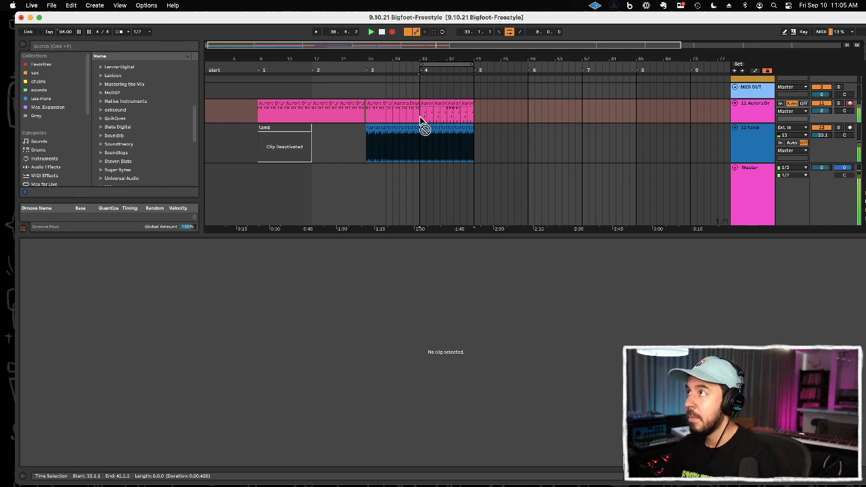
pyautogui.click(419, 117)
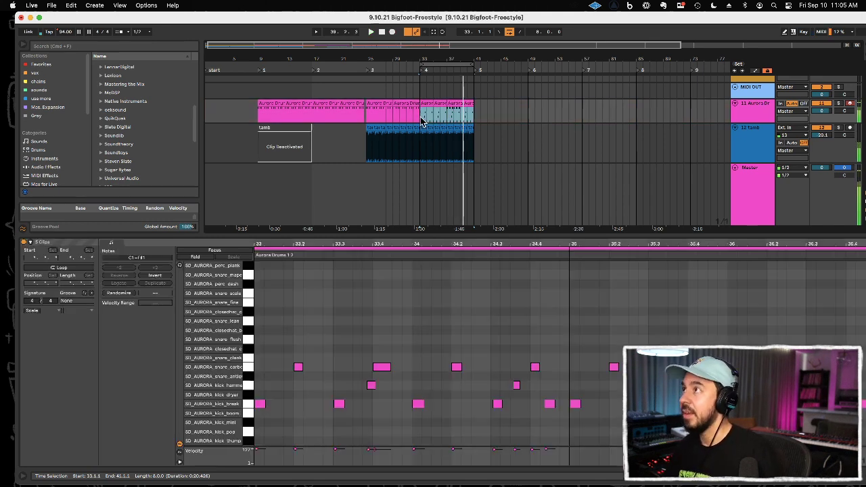
# Step: Quantize the closed hi-hat notes in the Aurora Drums clip at bar 37 and play it back
pyautogui.click(454, 105)
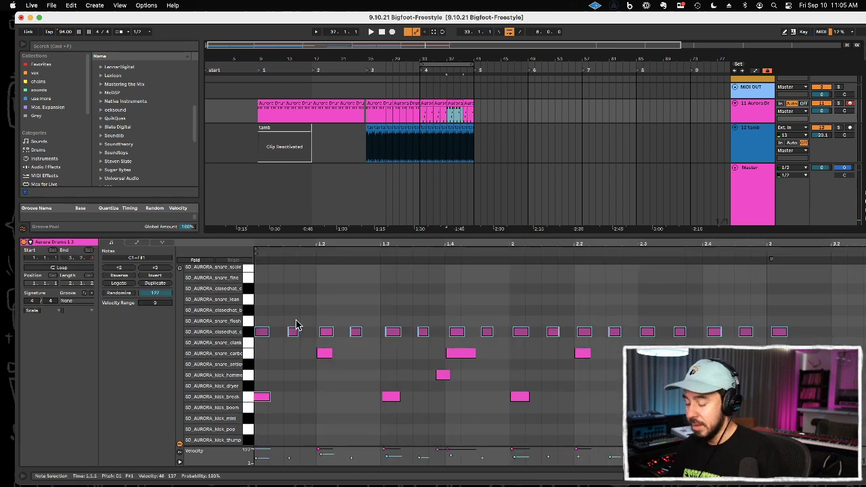
pyautogui.click(248, 335)
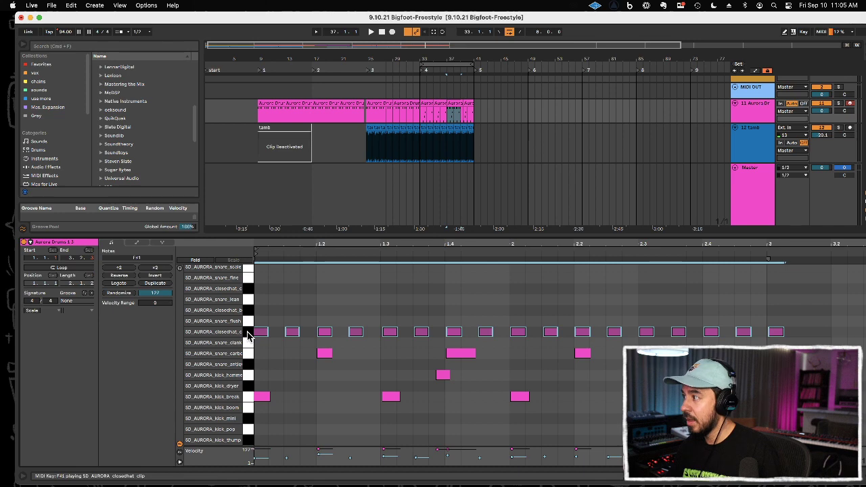
pyautogui.press('space')
# Step: Trim the hi-hat drum clip at bar 37 to two bars, copy it to bar 33 and duplicate it up to bar 41
pyautogui.moveTo(447, 57); pyautogui.dragTo(447, 82)
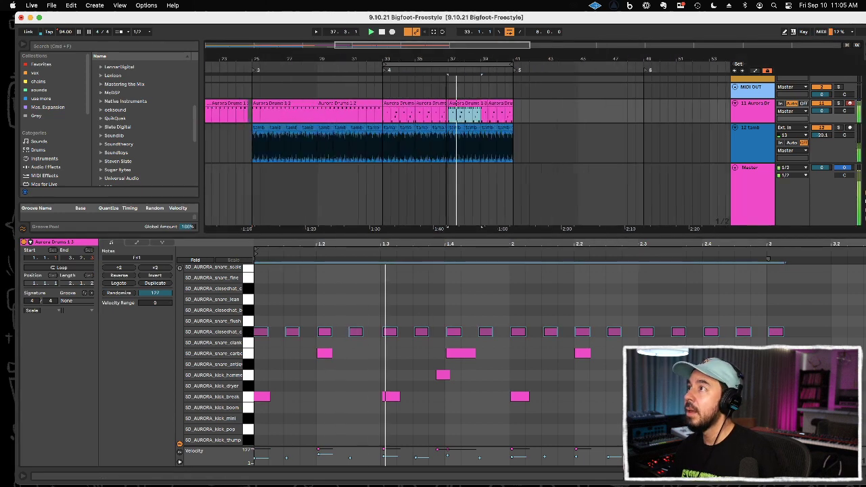
pyautogui.moveTo(531, 111); pyautogui.dragTo(475, 114)
pyautogui.press('Delete')
pyautogui.press('space')
pyautogui.click(471, 104)
pyautogui.press('super+c')
pyautogui.click(384, 117)
pyautogui.press('super+v')
pyautogui.press('super+d')
pyautogui.press('super+d')
pyautogui.press('super+d')
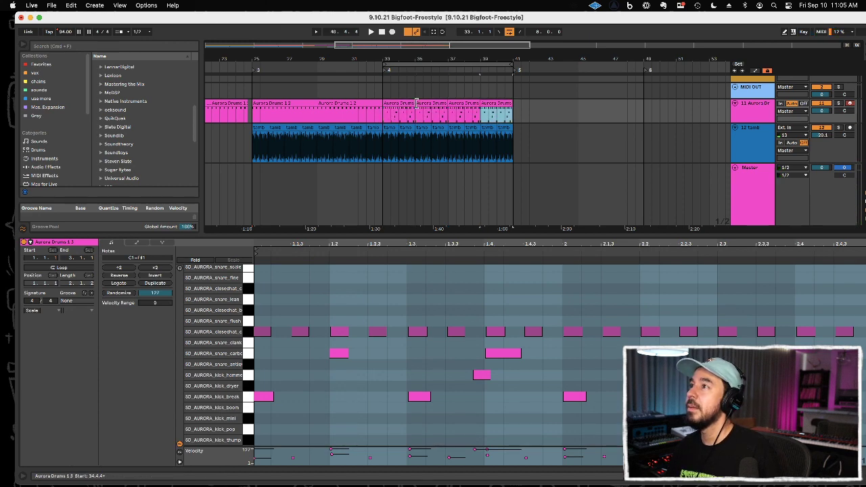
# Step: Delete the Aurora Drums clips after bar 35 and open the remaining two-bar clip at bar 33
pyautogui.moveTo(527, 109); pyautogui.dragTo(419, 116)
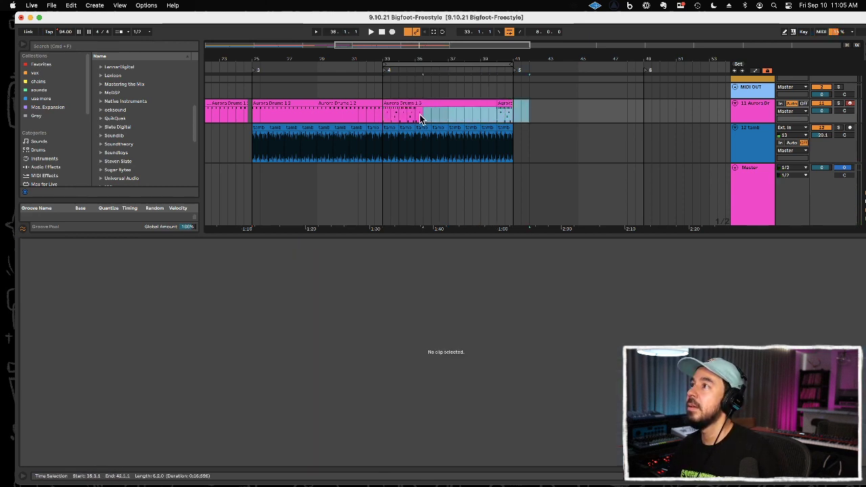
pyautogui.press('Delete')
pyautogui.click(401, 103)
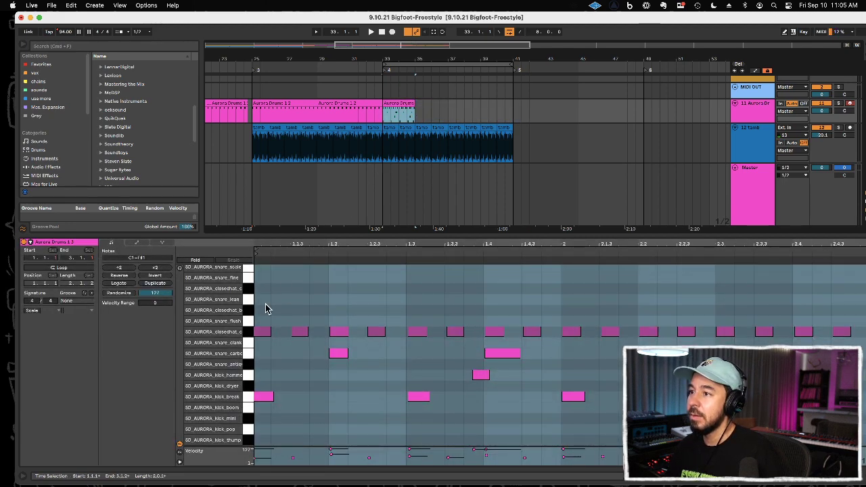
# Step: Align the start of the two-bar drum clip at bar 33 with its first kick note at 1.1.1
pyautogui.click(267, 332)
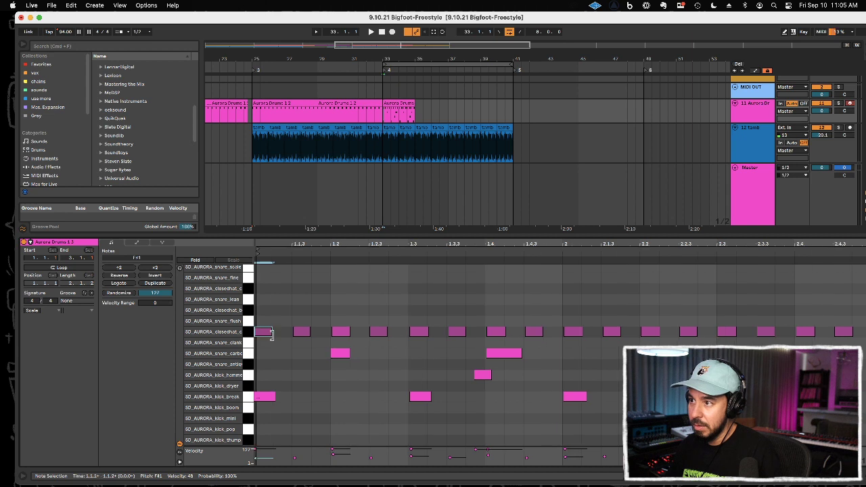
pyautogui.moveTo(265, 244); pyautogui.dragTo(266, 278)
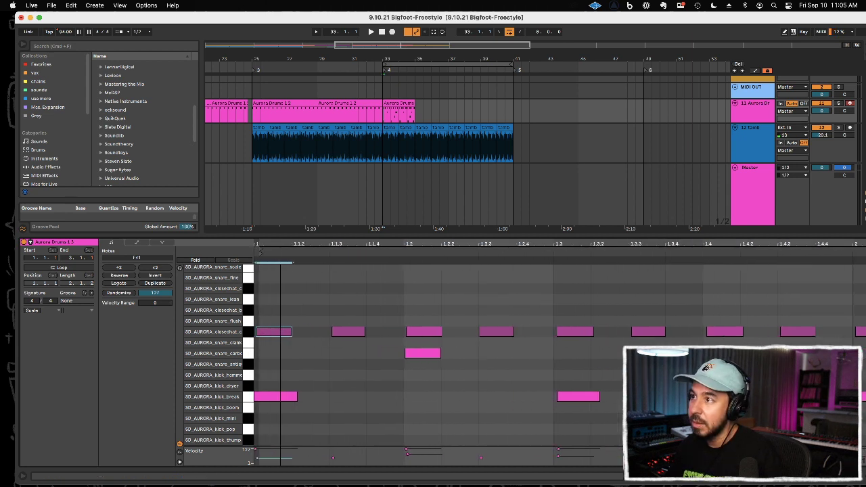
pyautogui.click(261, 249)
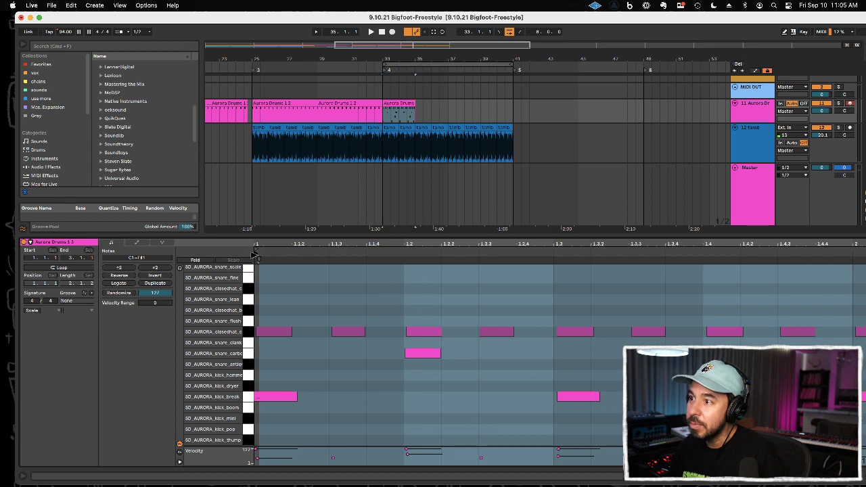
pyautogui.moveTo(257, 260)
pyautogui.mouseDown()
pyautogui.moveTo(284, 258)
pyautogui.moveTo(264, 260)
pyautogui.mouseUp()
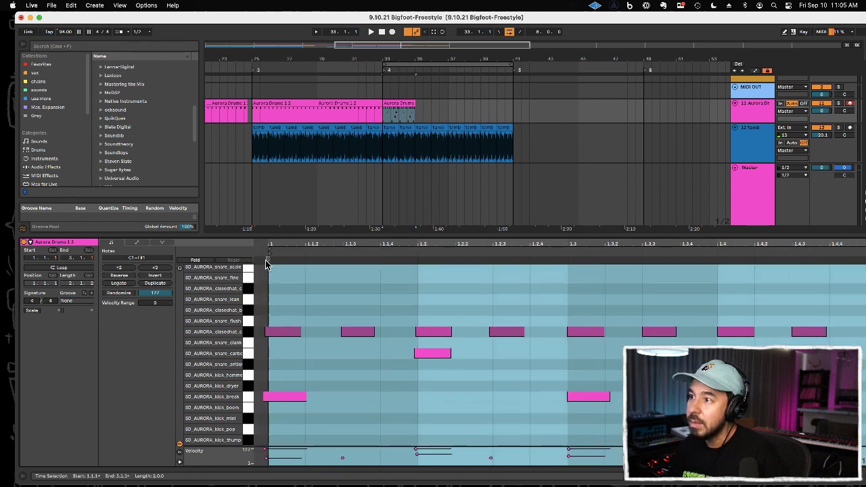
pyautogui.press('super+z')
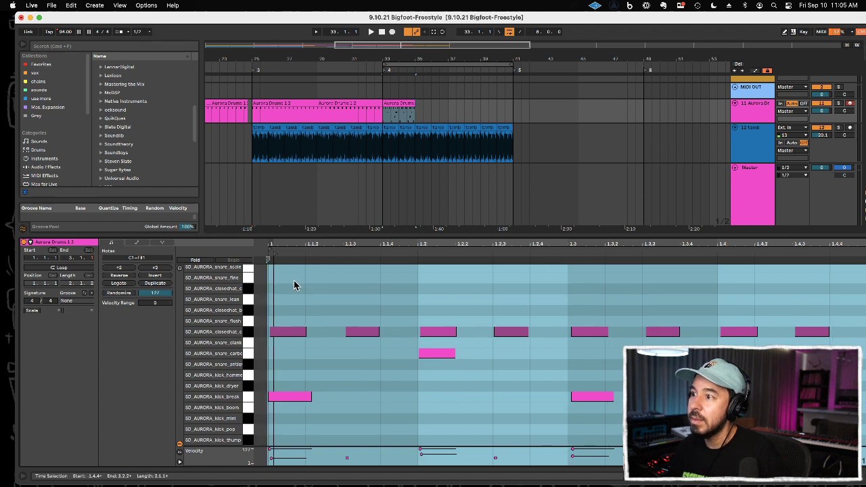
pyautogui.click(275, 262)
pyautogui.moveTo(276, 254); pyautogui.dragTo(268, 253)
pyautogui.click(292, 399)
pyautogui.press('Right')
pyautogui.press('Left')
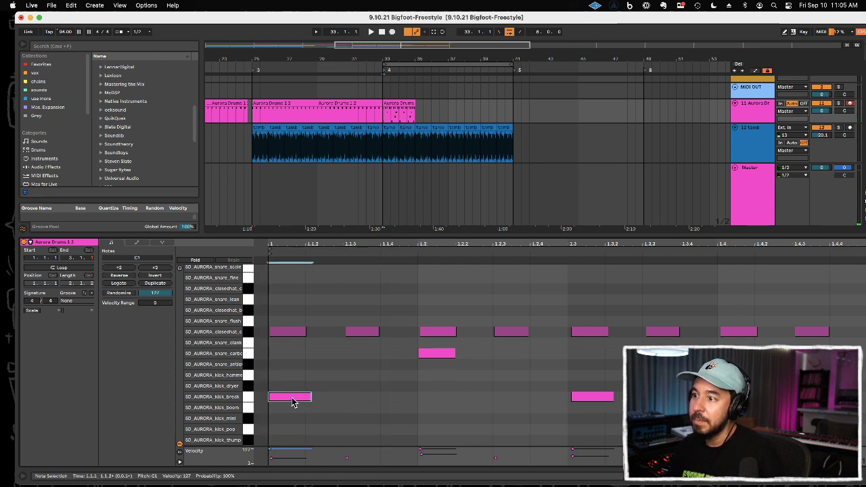
# Step: Duplicate the corrected two-bar Aurora Drums clip from bar 33 three times to fill the section up to bar 41
pyautogui.click(390, 119)
pyautogui.click(401, 102)
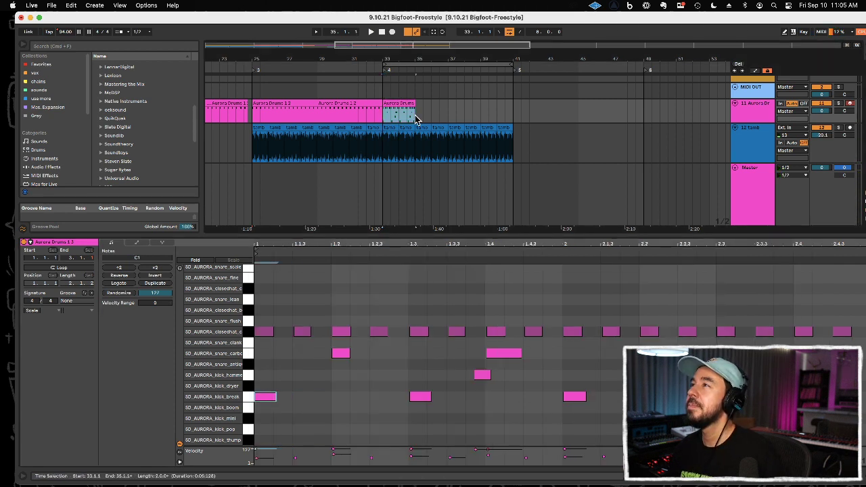
pyautogui.press('super+d')
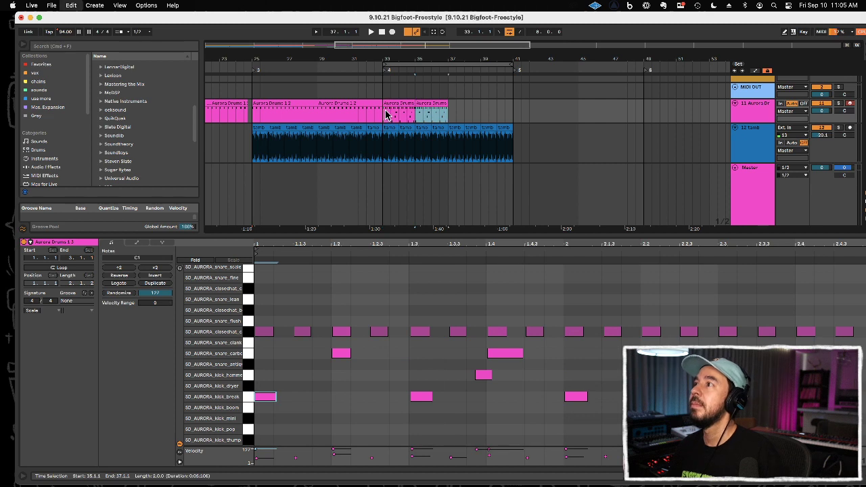
pyautogui.press('super+d')
pyautogui.press('super+d')
# Step: Play the transition into bar 33 from just before it and turn off the arrangement loop
pyautogui.press('space')
pyautogui.click(374, 115)
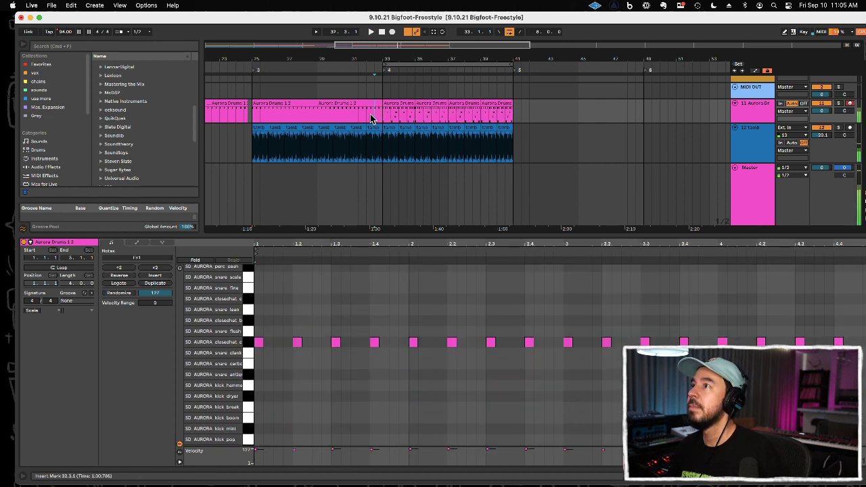
pyautogui.click(512, 34)
pyautogui.moveTo(465, 58); pyautogui.dragTo(468, 50)
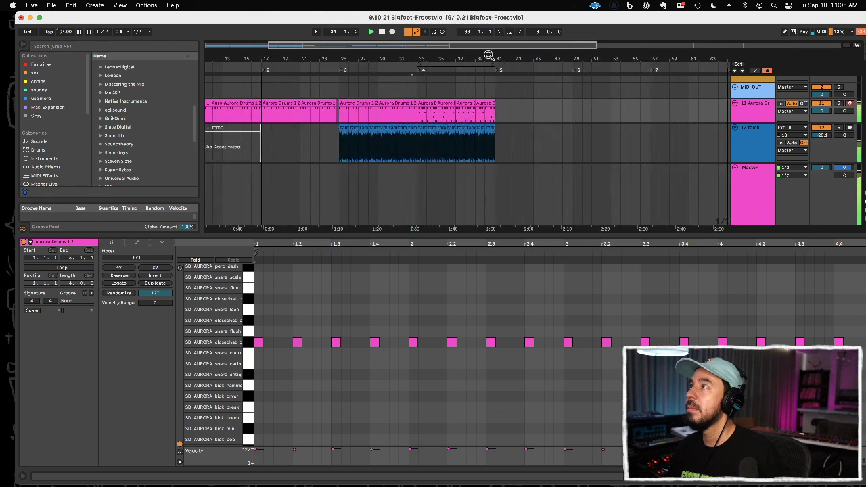
# Step: Turn on the arrangement loop, shorten it to bars 37–41 and hide the clip detail view
pyautogui.click(512, 35)
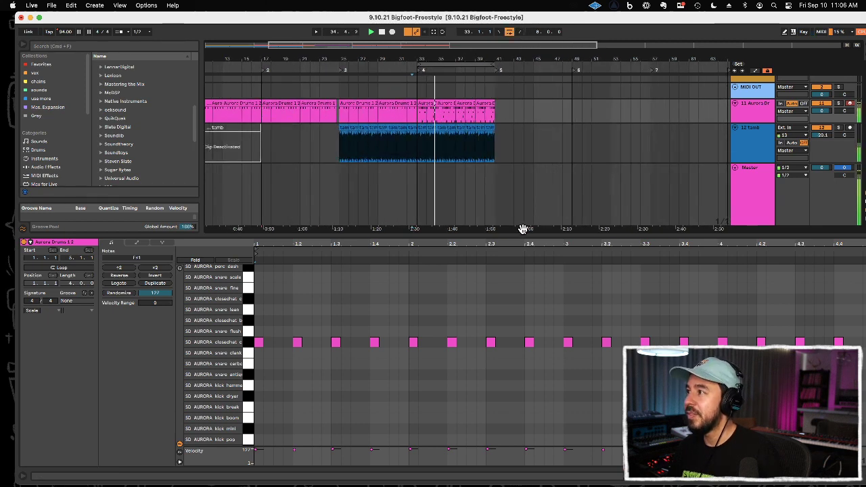
pyautogui.press('alt+super+l')
pyautogui.scroll(-2, 525, 240)
pyautogui.scroll(3, 522, 239)
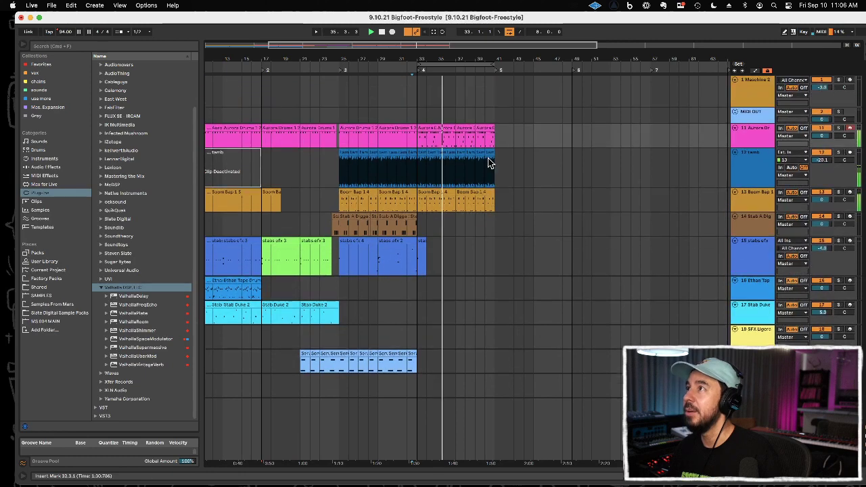
pyautogui.moveTo(419, 65); pyautogui.dragTo(453, 66)
pyautogui.scroll(-3, 457, 242)
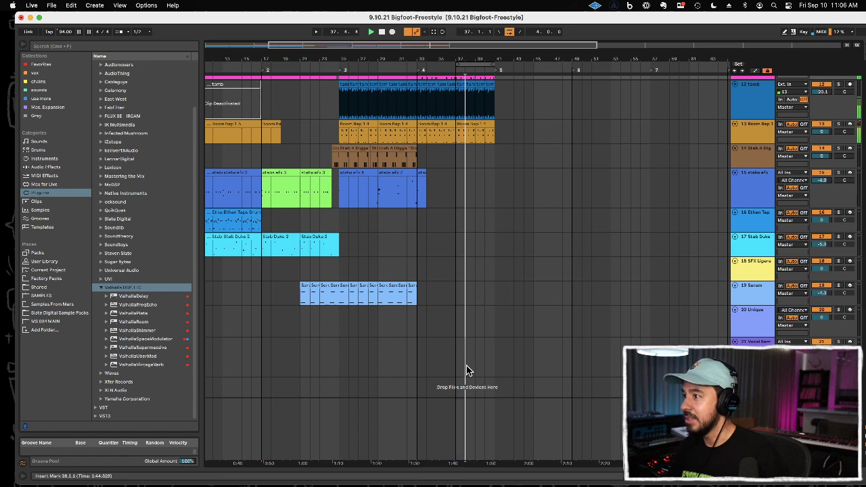
# Step: Record a repeated G#2 part on the SFX Ligeration track from bar 37 and delete the short take before it
pyautogui.click(467, 368)
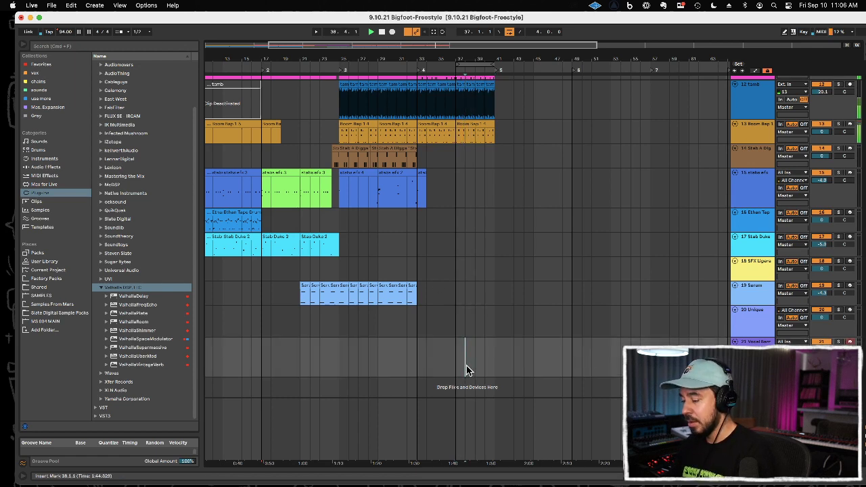
pyautogui.click(410, 273)
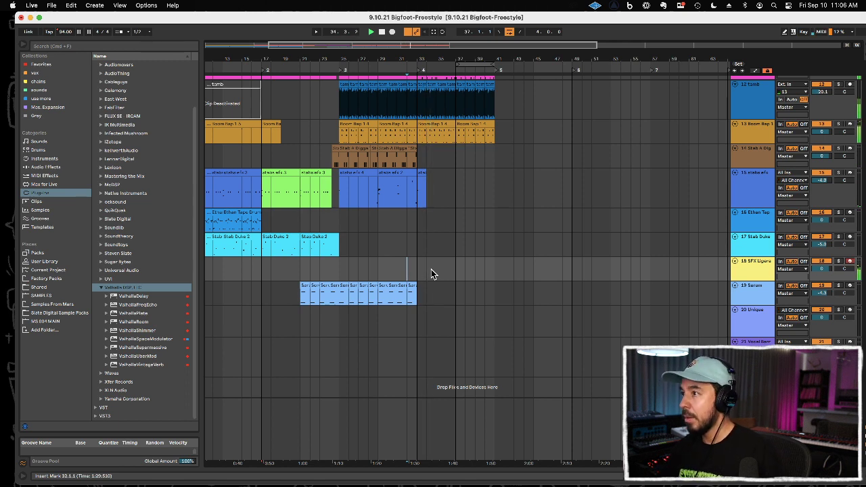
pyautogui.press('F9')
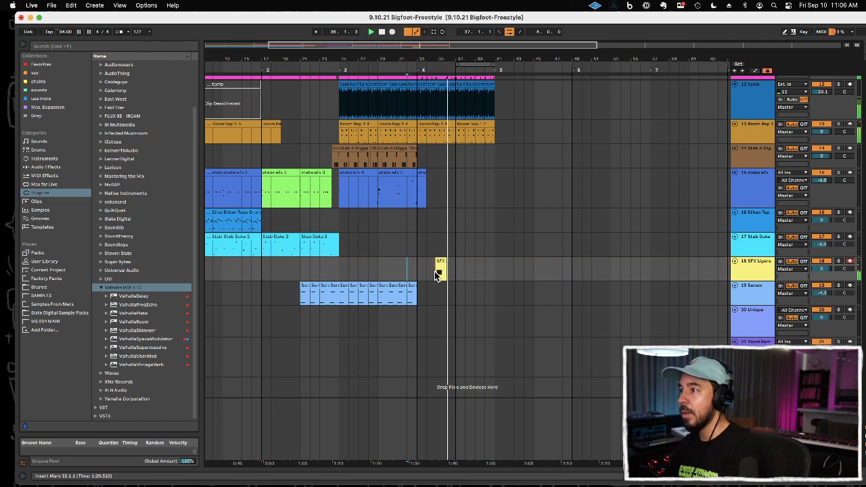
pyautogui.click(428, 270)
pyautogui.press('F9')
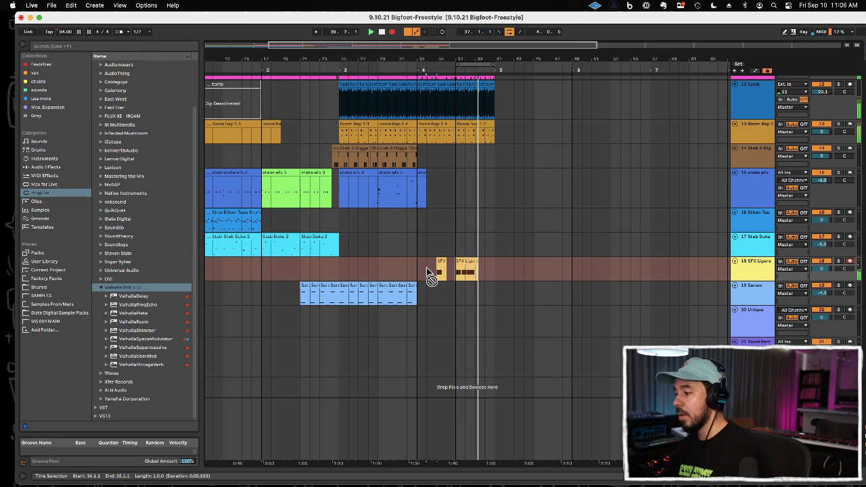
pyautogui.press('F9')
pyautogui.moveTo(458, 271); pyautogui.dragTo(398, 267)
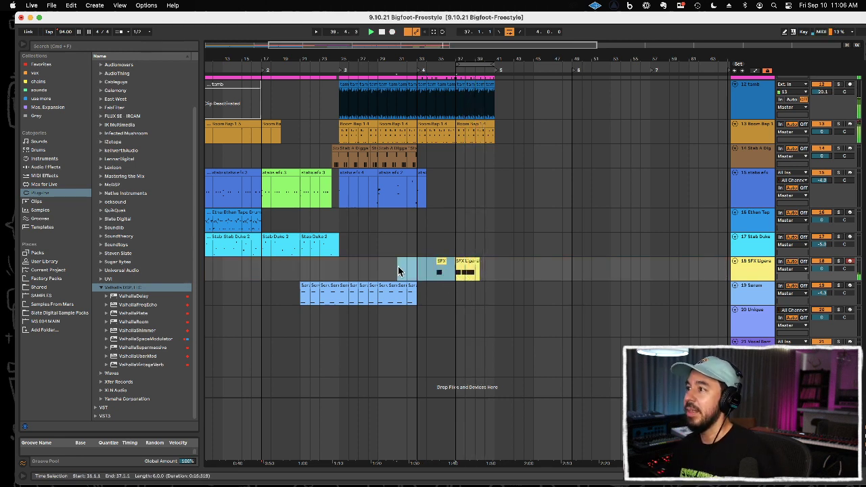
pyautogui.press('Delete')
# Step: Duplicate the SFX Ligeration recording at bar 37 as two-bar clips up to bar 41 and select its first G#2 note
pyautogui.click(460, 272)
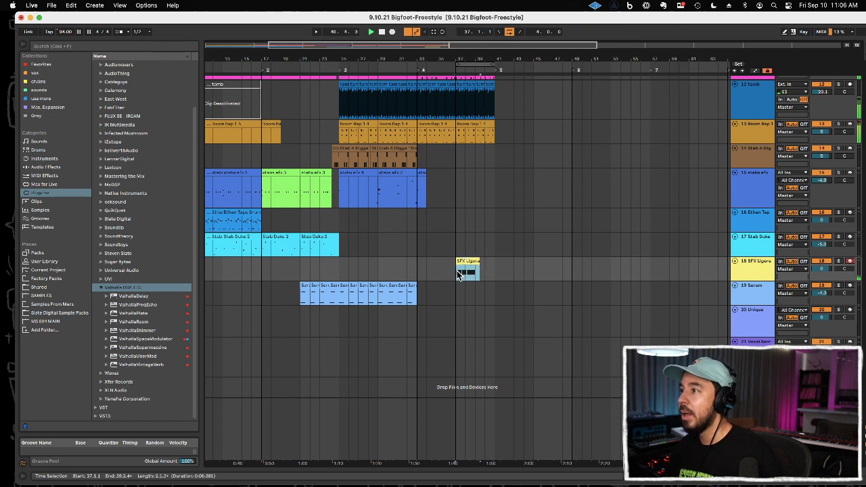
pyautogui.press('super+d')
pyautogui.doubleClick(469, 263)
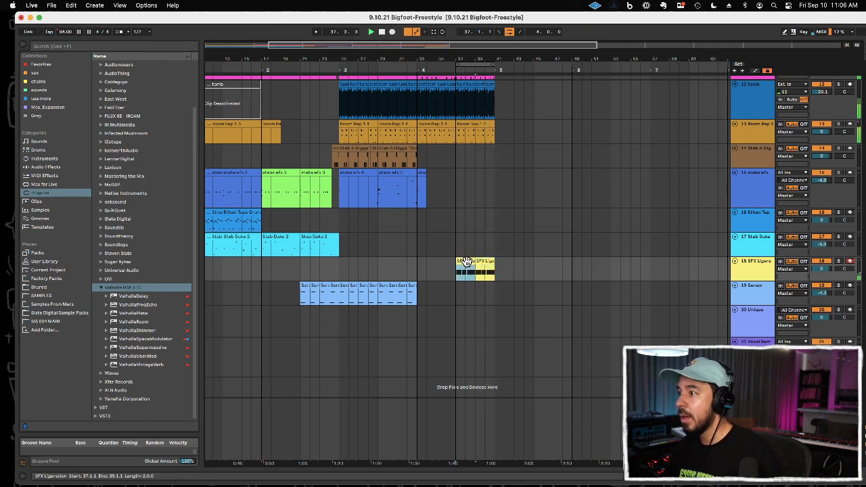
pyautogui.click(310, 354)
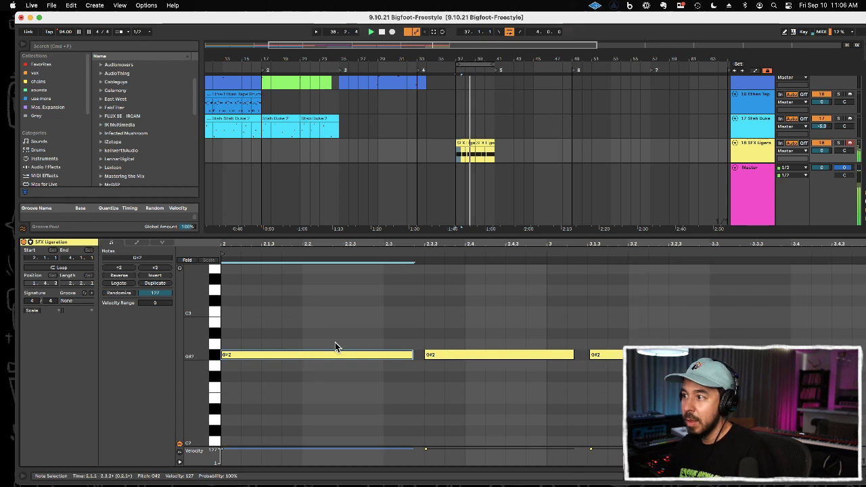
# Step: Copy the two-bar SFX Ligeration clip to bar 33, duplicate it up to bar 37 and hide the clip detail view
pyautogui.click(463, 143)
pyautogui.press('super+c')
pyautogui.click(417, 157)
pyautogui.press('super+v')
pyautogui.press('super+d')
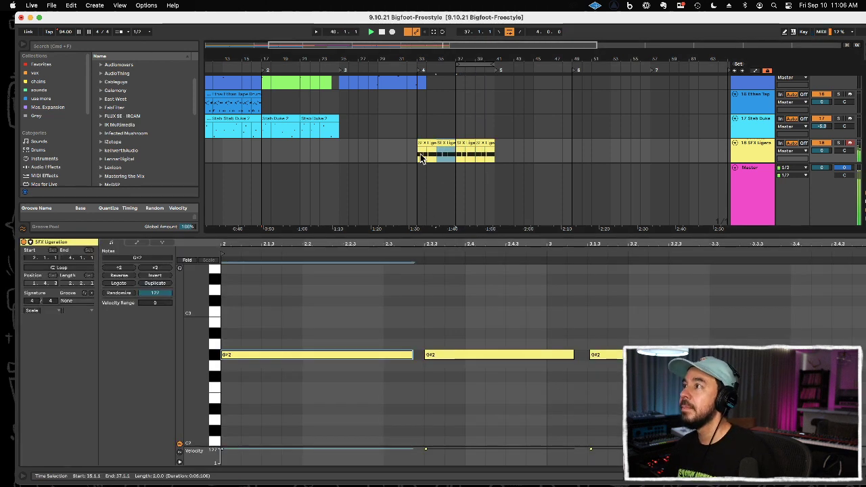
pyautogui.press('super+alt+l')
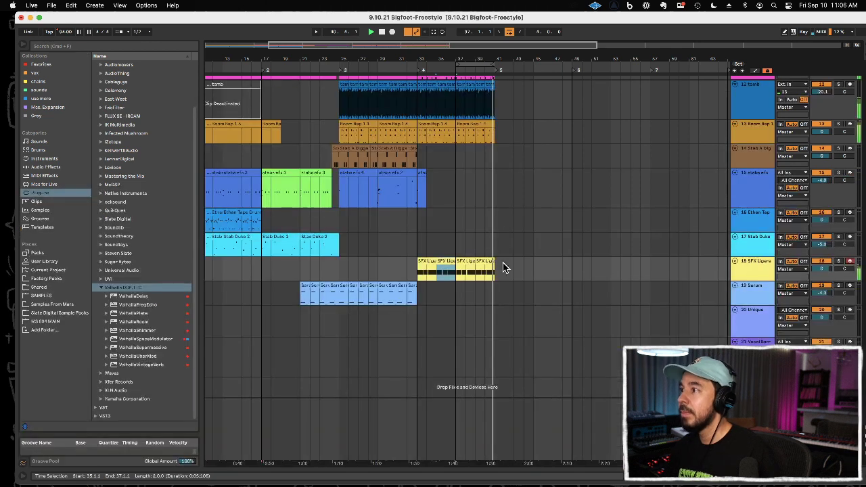
# Step: Set the insert point to bar 33 on vocal track 21 and keep the looped section playing
pyautogui.click(414, 373)
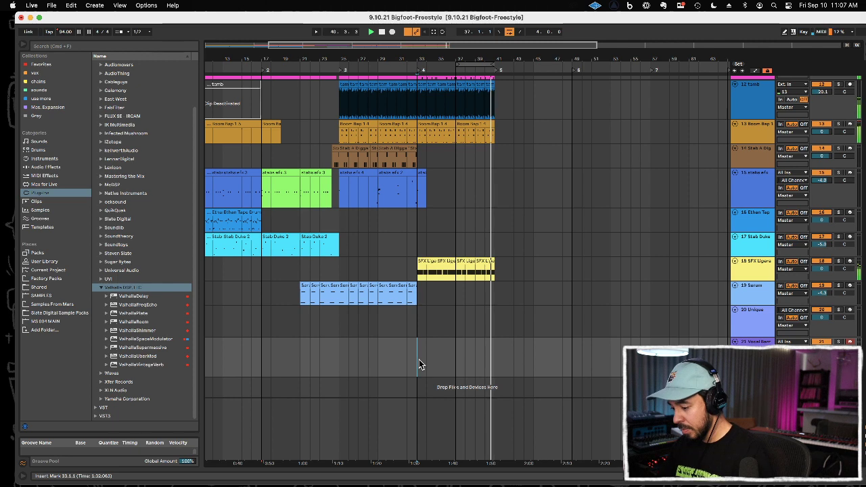
pyautogui.press('space')
pyautogui.press('space')
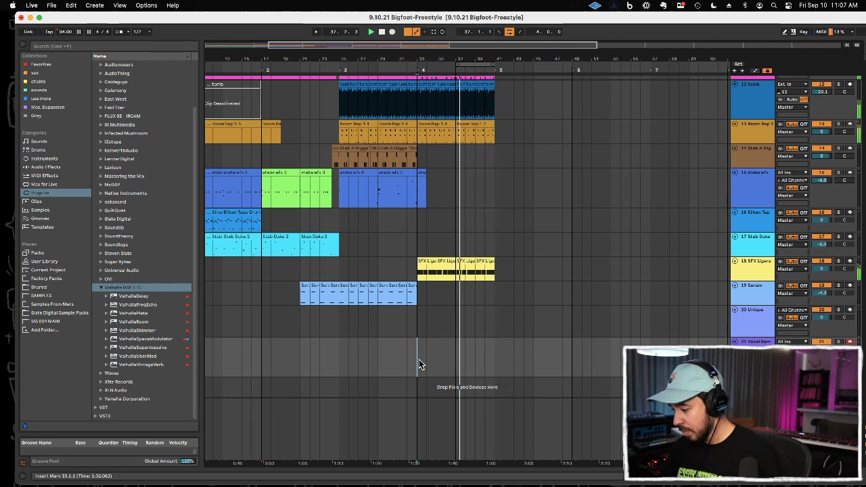
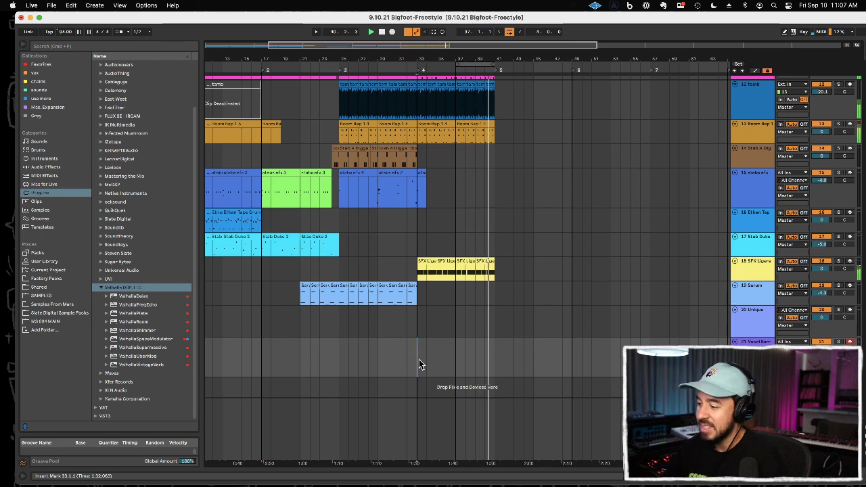
# Step: Record a four-bar part on the Vocal Barricade track from bar 37 and quantize its note starts and ends to 1/16 at 100%
pyautogui.press('F9')
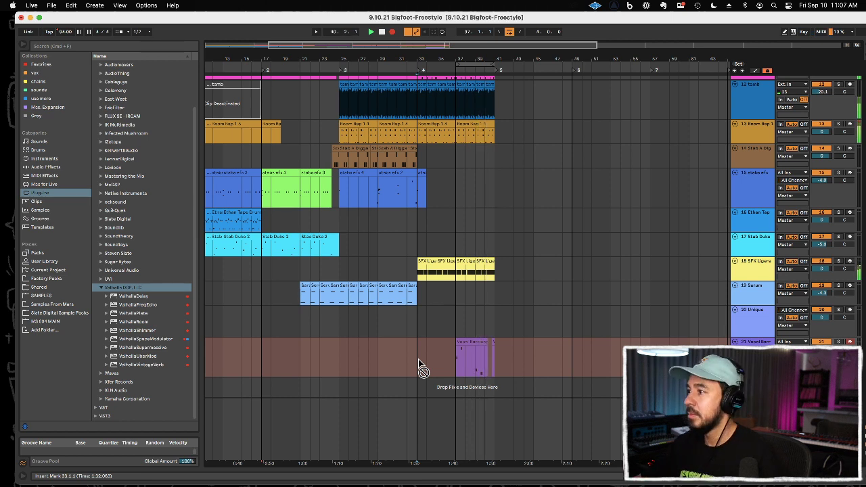
pyautogui.press('F9')
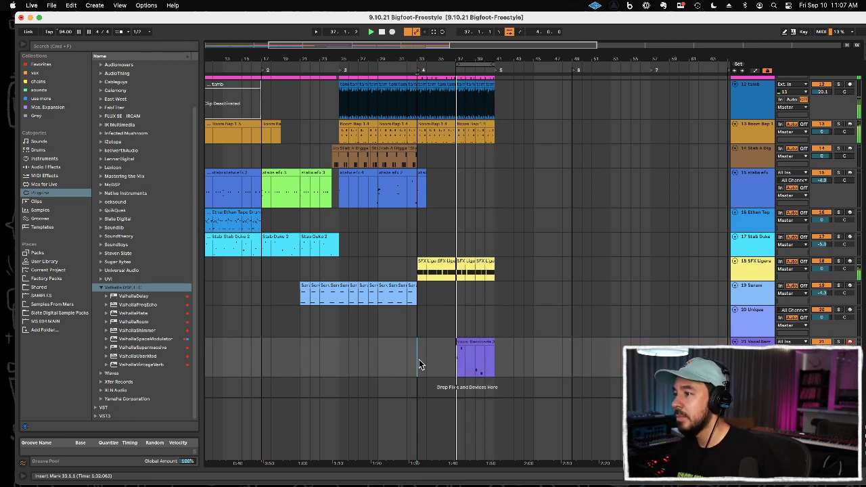
pyautogui.click(480, 342)
pyautogui.doubleClick(480, 342)
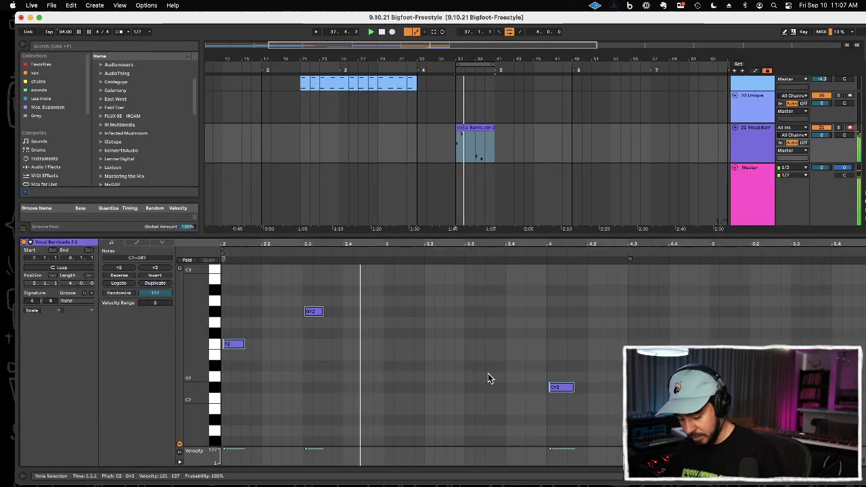
pyautogui.press('super+shift+u')
pyautogui.moveTo(471, 256); pyautogui.dragTo(471, 230)
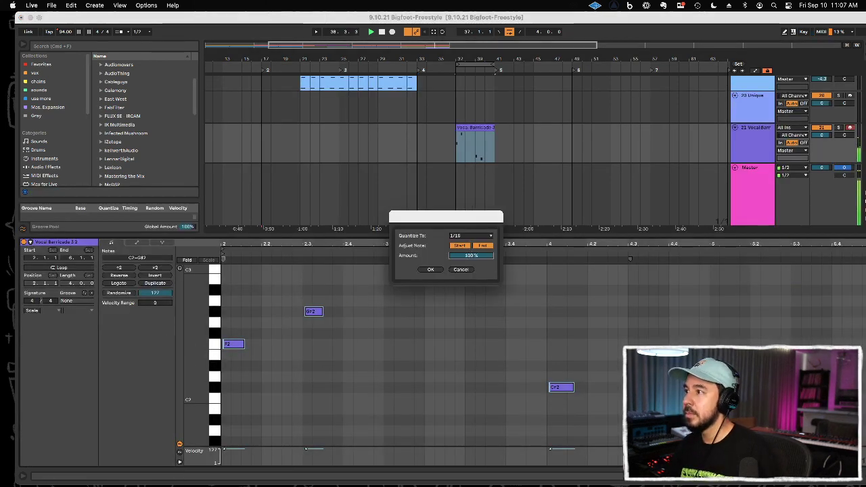
pyautogui.click(428, 270)
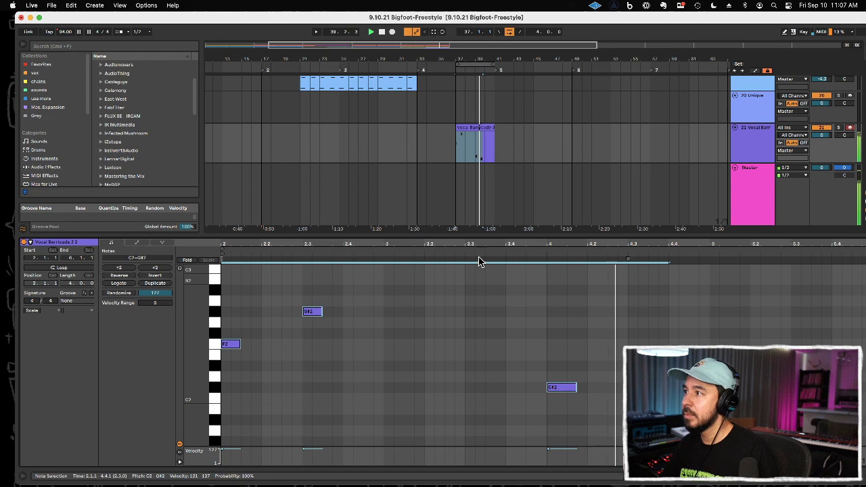
pyautogui.press('super+alt+l')
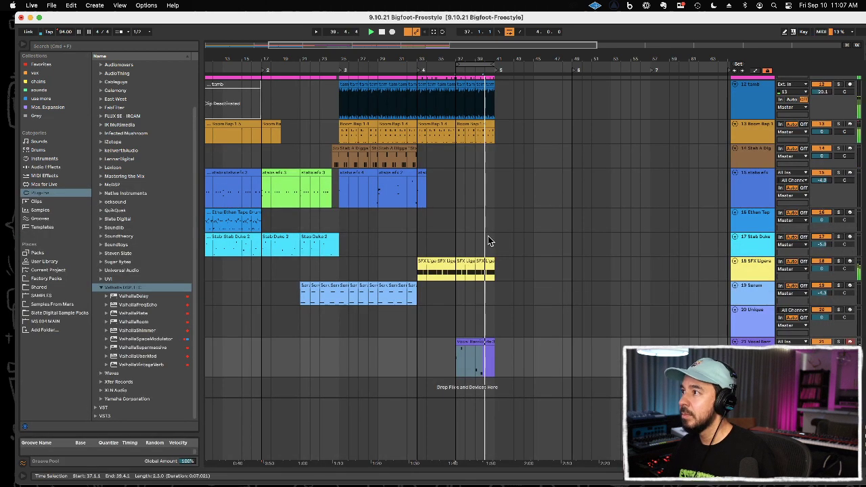
# Step: Copy the Vocal Barricade clip from bar 37 to bar 33 and extend the loop to cover bars 33–41
pyautogui.click(471, 341)
pyautogui.click(417, 354)
pyautogui.press('super+v')
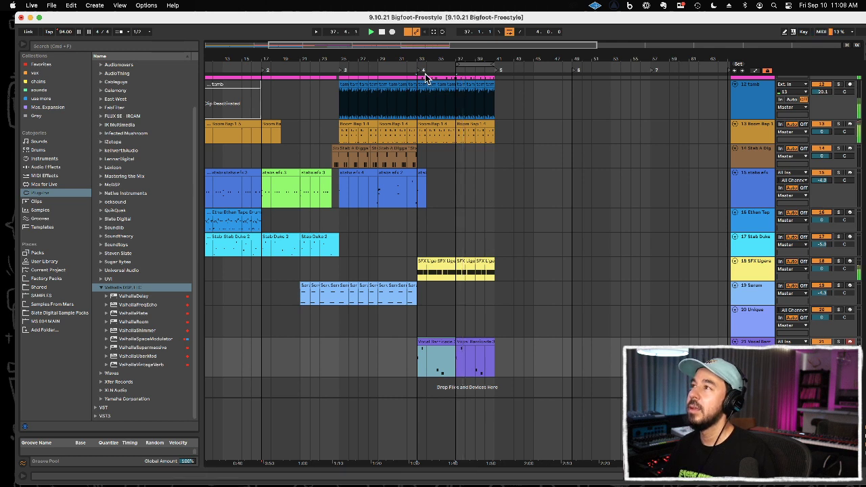
pyautogui.moveTo(458, 65); pyautogui.dragTo(380, 65)
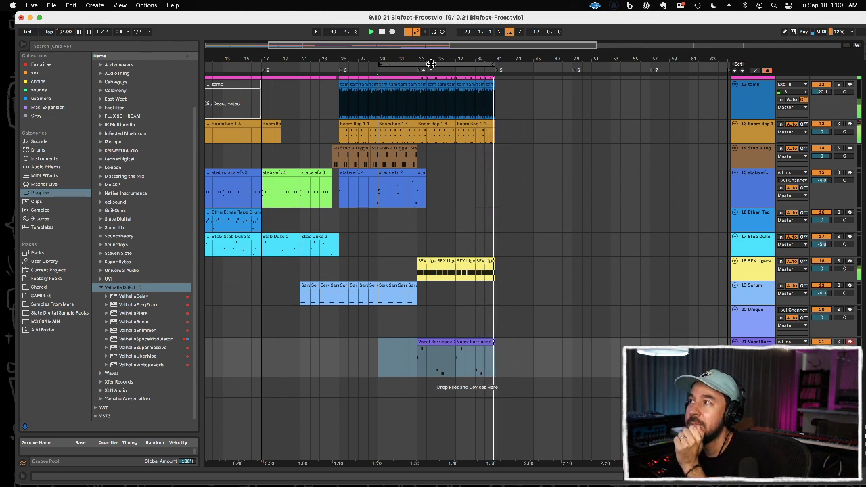
pyautogui.moveTo(381, 66); pyautogui.dragTo(418, 66)
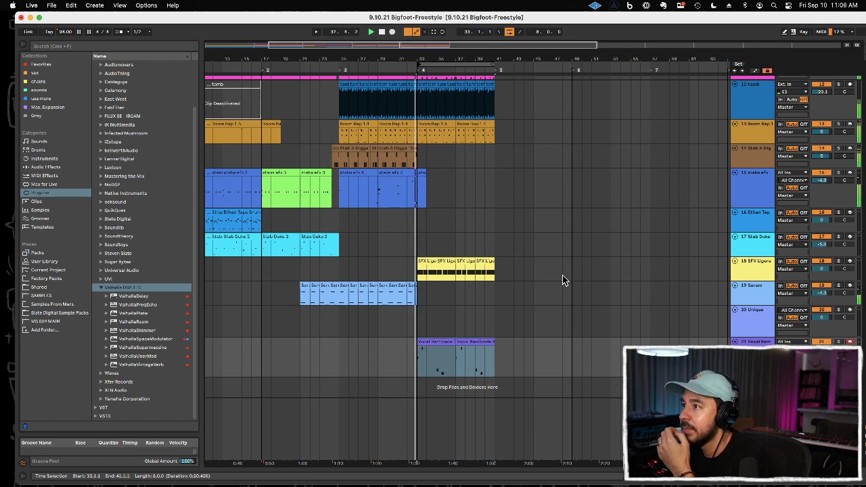
# Step: Stop playback with the start at bar 29, and show the SFX BongLife 13 pad in the stabs efx track's drum rack
pyautogui.click(376, 205)
pyautogui.press('space')
pyautogui.click(742, 189)
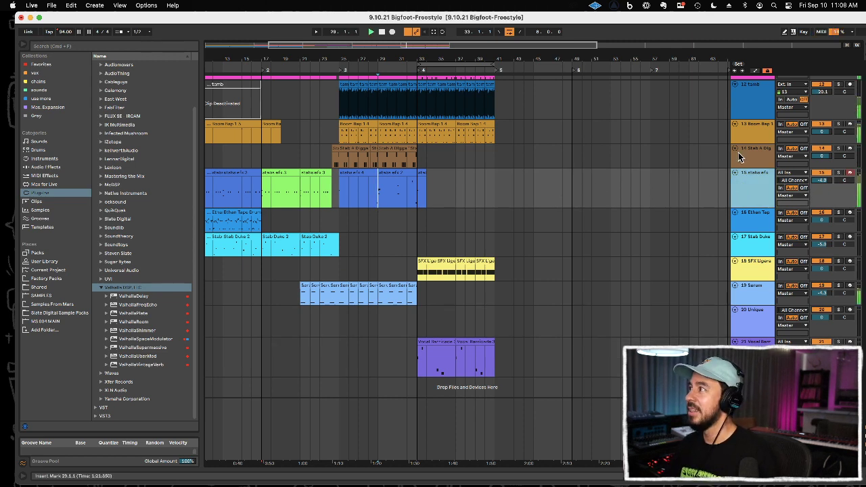
pyautogui.doubleClick(751, 185)
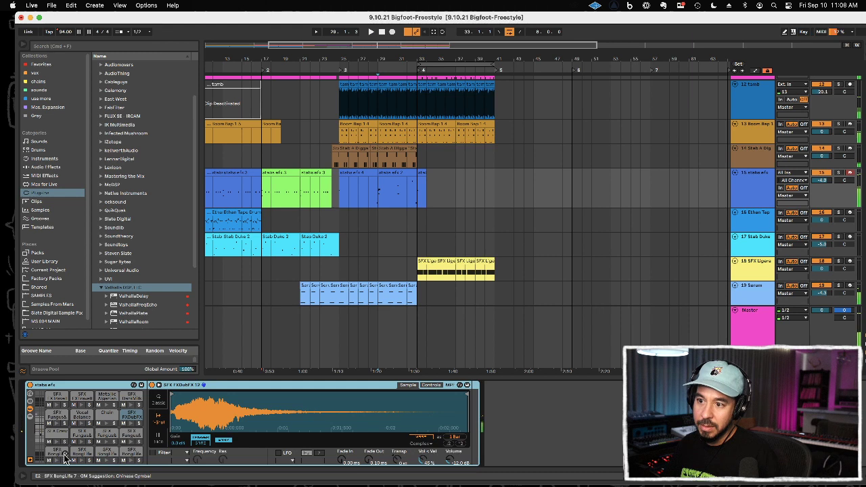
pyautogui.click(106, 454)
# Step: Add the Reverb audio effect after the sampler on the SFX BongLife 13 pad
pyautogui.scroll(-5, 113, 311)
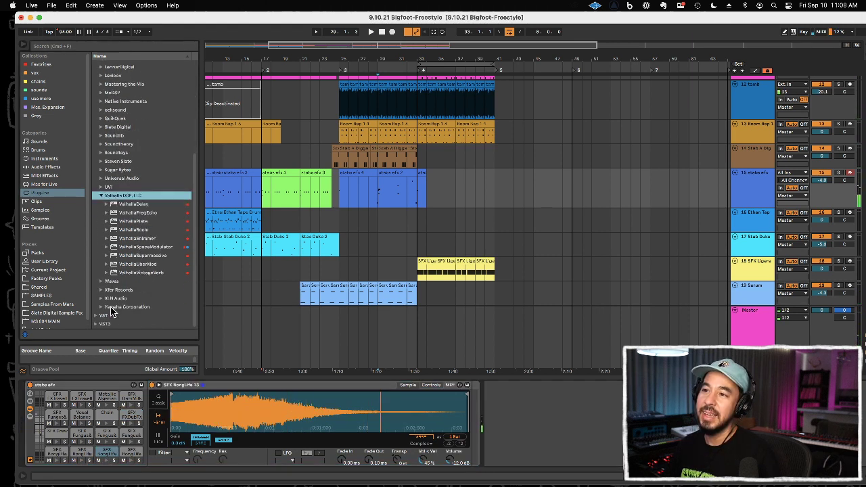
pyautogui.click(46, 167)
pyautogui.click(115, 116)
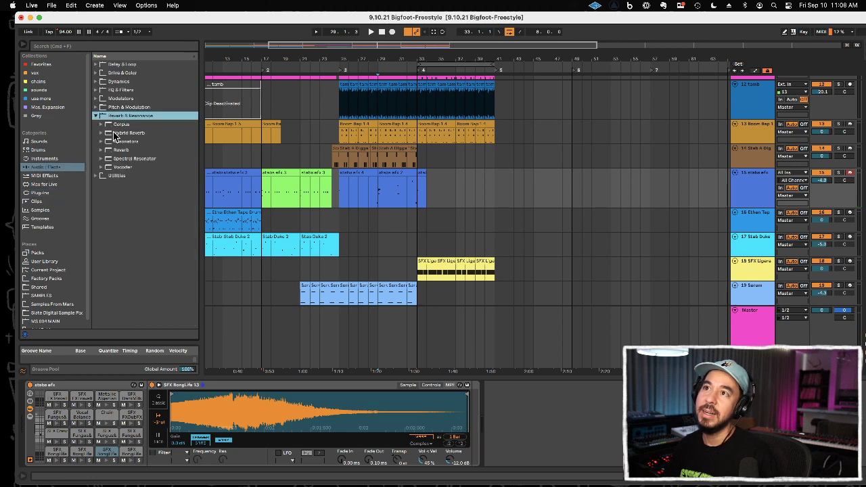
pyautogui.moveTo(111, 152); pyautogui.dragTo(121, 156)
pyautogui.moveTo(433, 416); pyautogui.dragTo(472, 425)
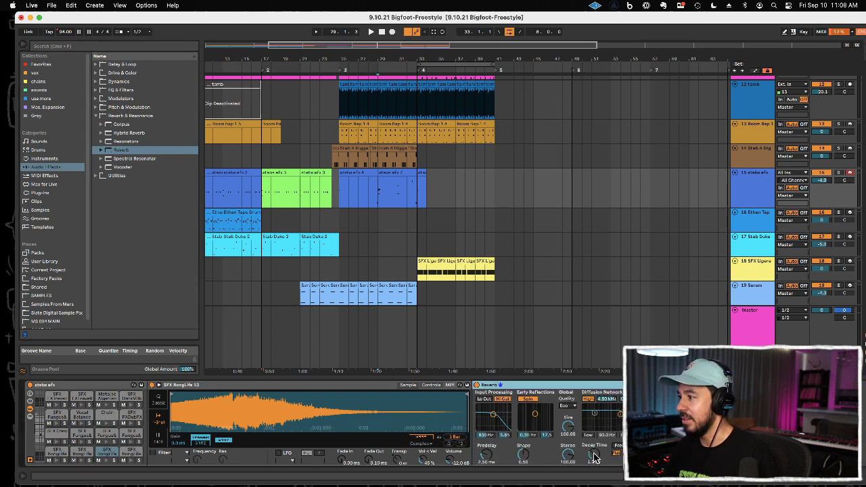
# Step: Set the pad's volume to -18.9 dB and its Reverb to 10.7 s decay, size about 138, stereo about 118 and high frequency 2.54 kHz
pyautogui.moveTo(594, 453); pyautogui.dragTo(594, 427)
pyautogui.press('space')
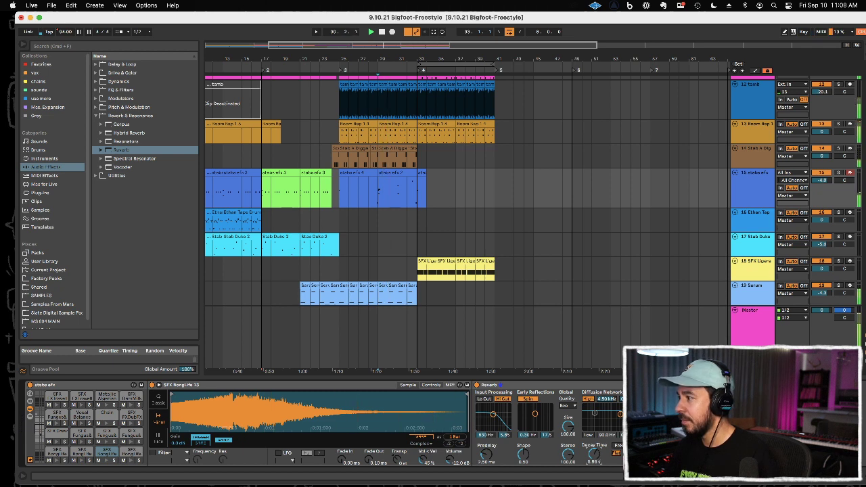
pyautogui.moveTo(451, 459)
pyautogui.mouseDown()
pyautogui.moveTo(450, 452)
pyautogui.moveTo(453, 473)
pyautogui.moveTo(451, 456)
pyautogui.mouseUp()
pyautogui.press('space')
pyautogui.moveTo(566, 455); pyautogui.dragTo(589, 449)
pyautogui.press('space')
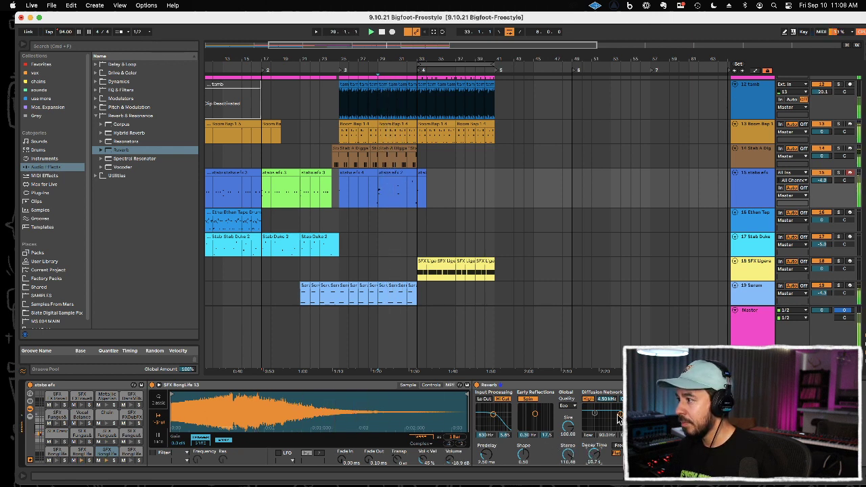
pyautogui.moveTo(614, 416)
pyautogui.mouseDown()
pyautogui.moveTo(566, 424)
pyautogui.moveTo(615, 417)
pyautogui.mouseUp()
pyautogui.press('space')
pyautogui.press('space')
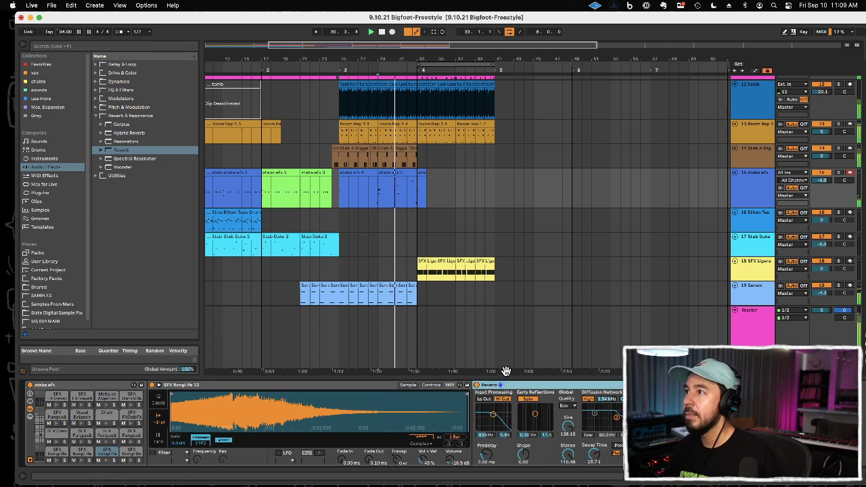
# Step: Paste the adjusted Reverb onto the SFX Fungus&Weed pad at A#2 and set the pad's velocity-to-volume amount to 41%
pyautogui.click(109, 436)
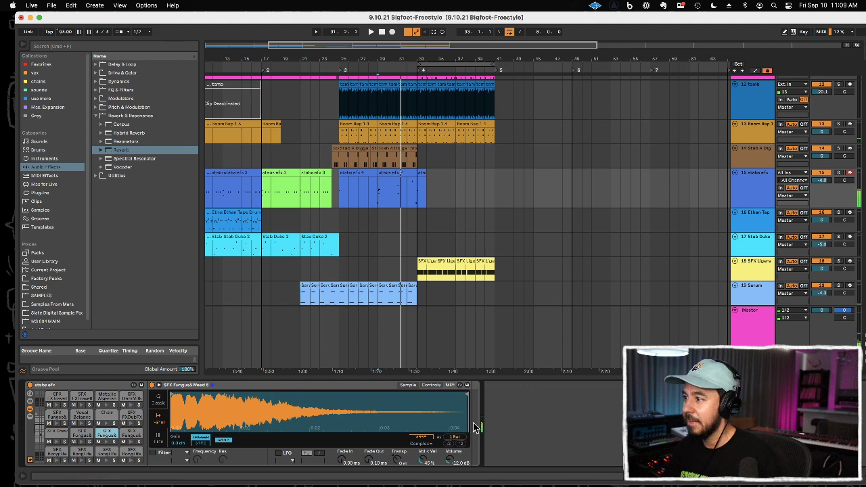
pyautogui.press('super+v')
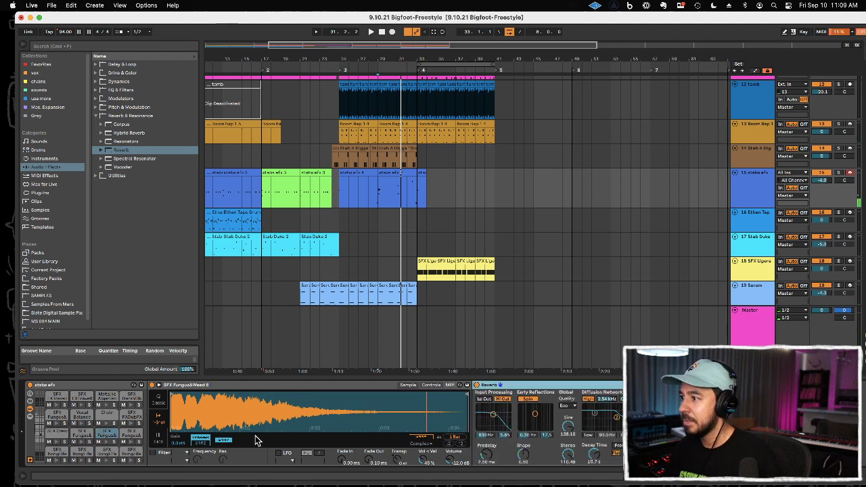
pyautogui.click(106, 443)
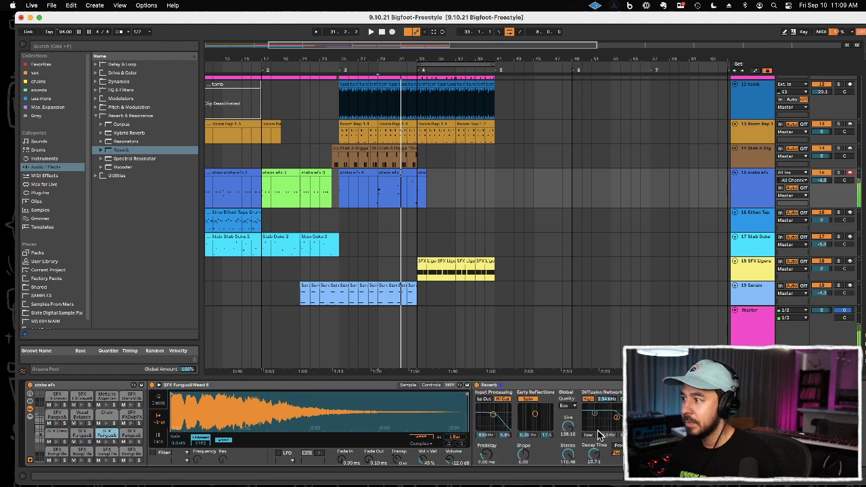
pyautogui.moveTo(426, 460); pyautogui.dragTo(426, 433)
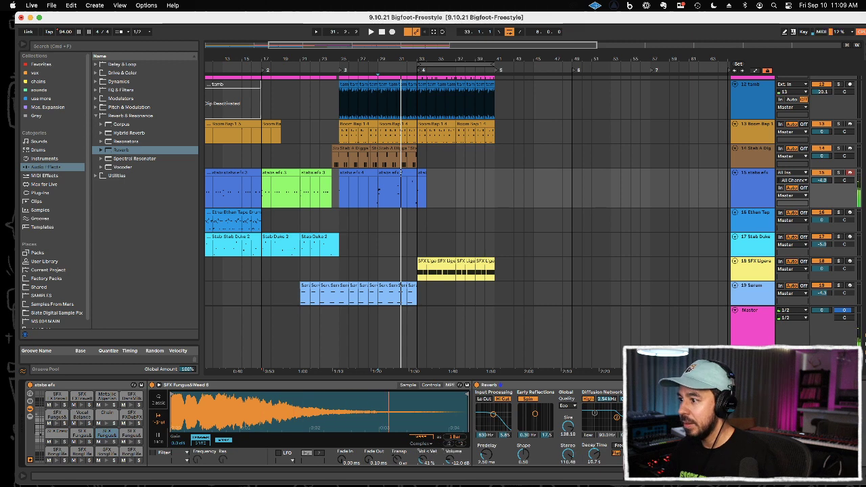
# Step: Play the arrangement from bar 31 into the section at bar 33 and save the set
pyautogui.click(394, 236)
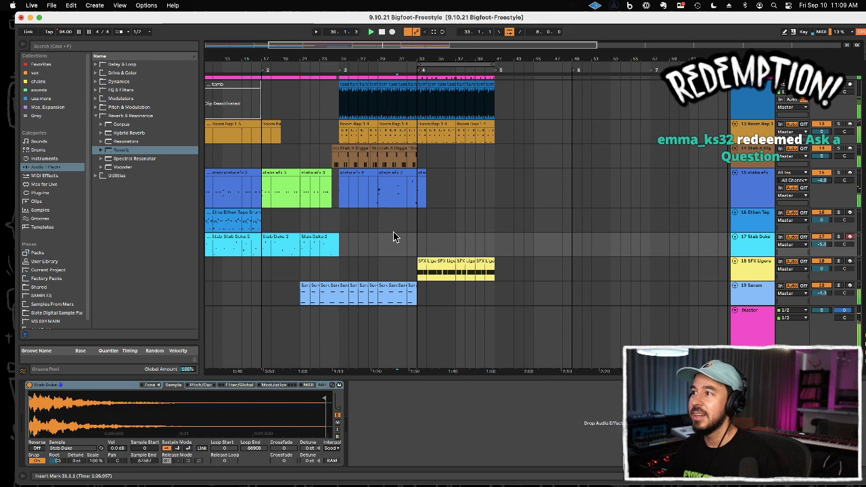
pyautogui.press('super+s')
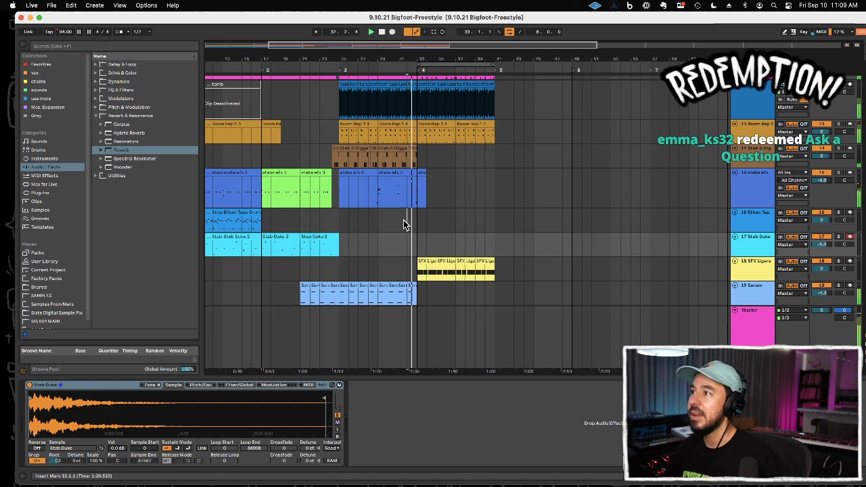
pyautogui.click(409, 221)
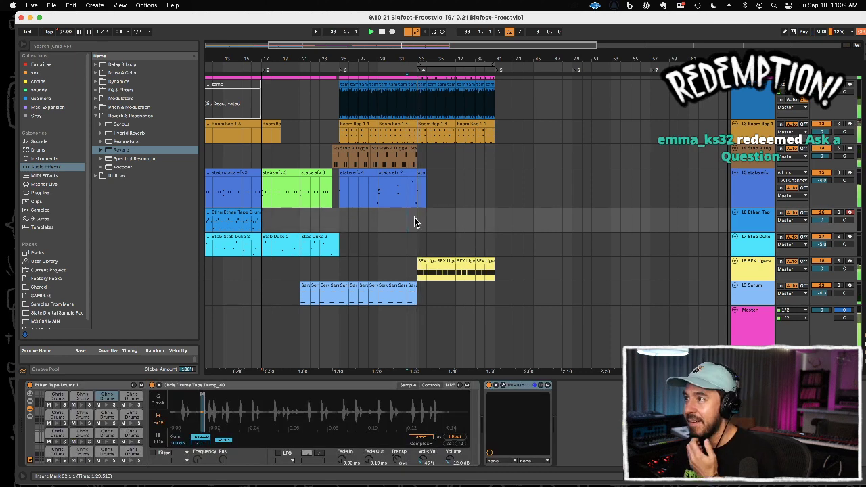
# Step: Paste the adjusted Reverb onto the SD_AURORA_snare_carbon pad of the Aurora Drums track
pyautogui.scroll(-4, 476, 287)
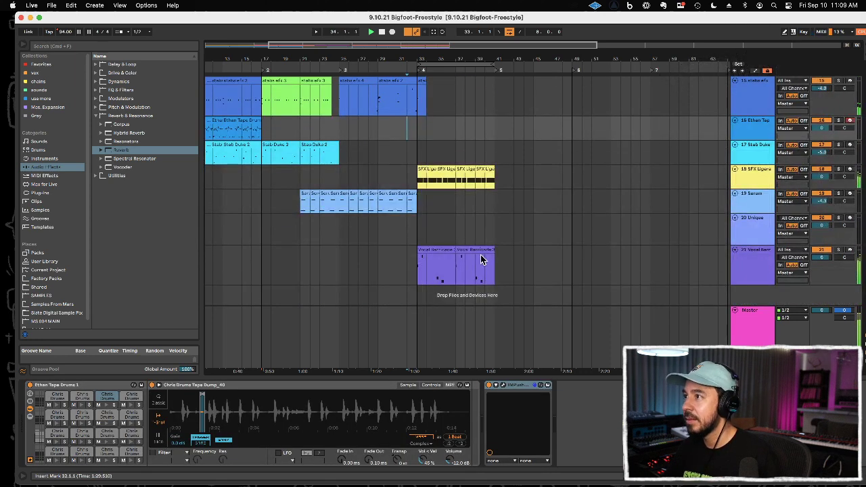
pyautogui.scroll(3, 487, 223)
pyautogui.scroll(-3, 487, 220)
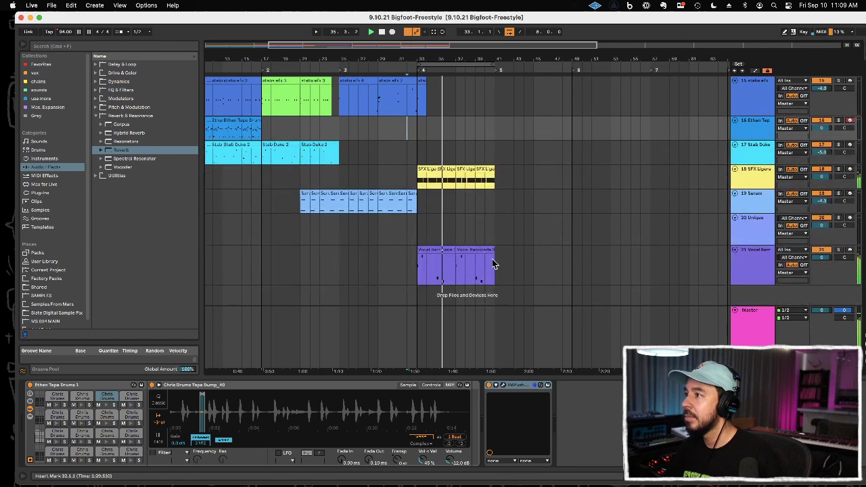
pyautogui.scroll(6, 491, 257)
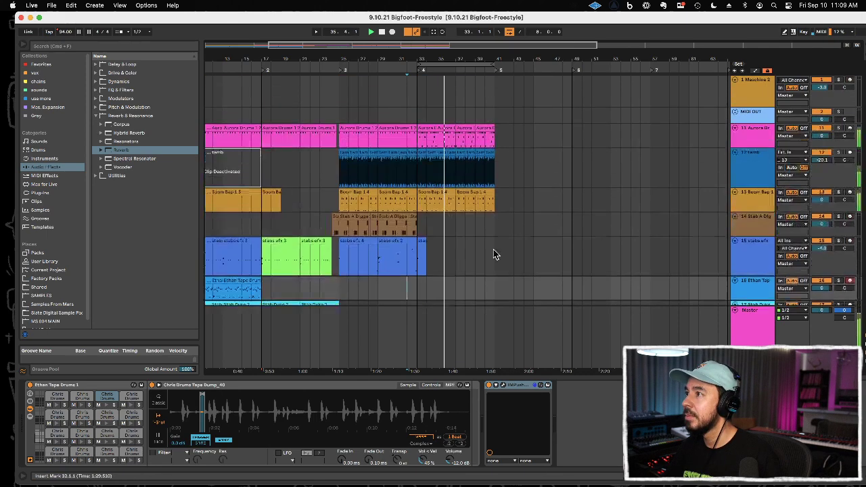
pyautogui.click(771, 131)
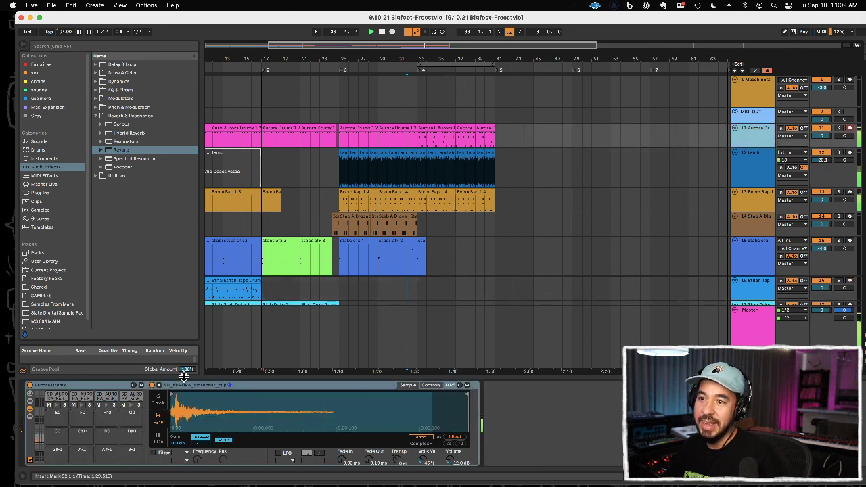
pyautogui.click(38, 445)
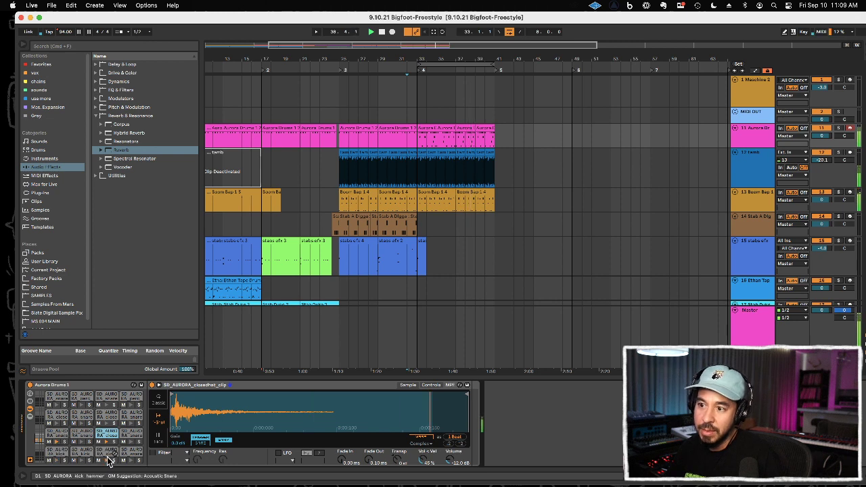
pyautogui.click(60, 441)
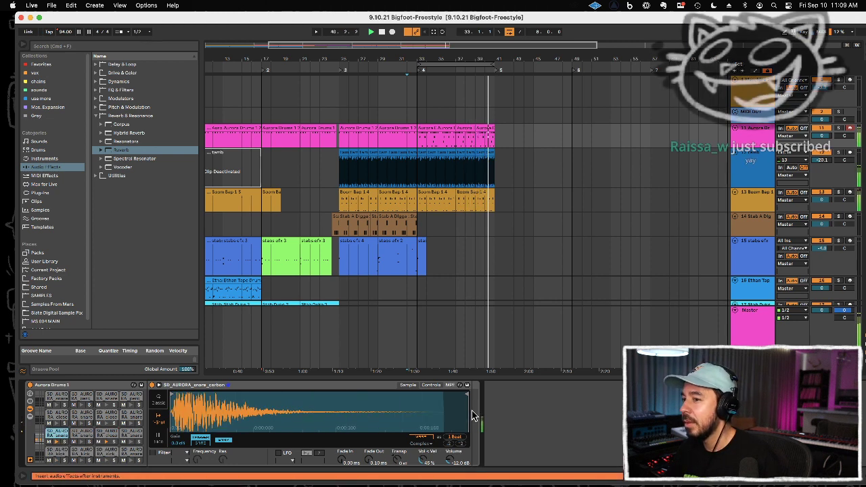
pyautogui.moveTo(474, 408); pyautogui.dragTo(482, 409)
# Step: Reduce the snare's Reverb to about 2.8 s decay, size about 22, stereo about 76 and high frequency 1.80 kHz
pyautogui.moveTo(593, 453); pyautogui.dragTo(593, 473)
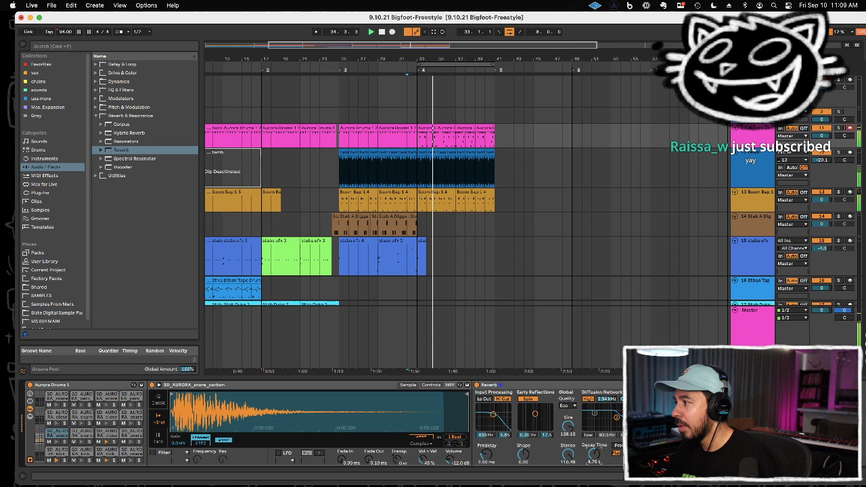
pyautogui.moveTo(615, 417); pyautogui.dragTo(613, 417)
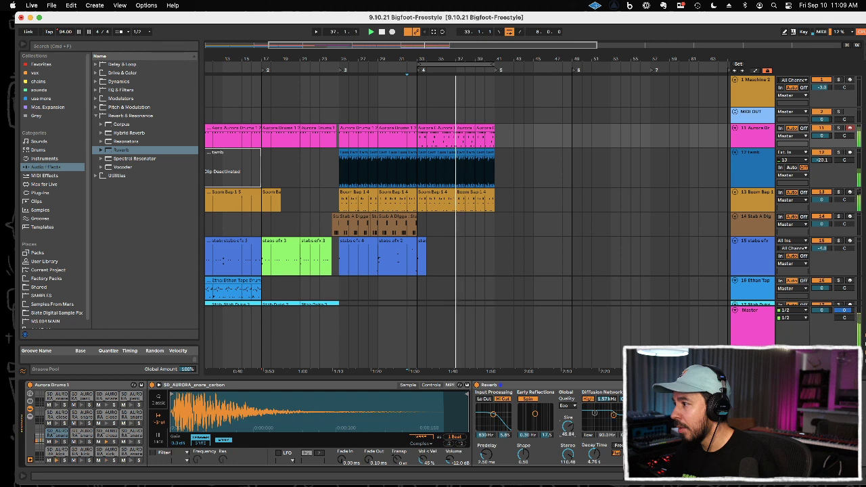
pyautogui.moveTo(570, 426); pyautogui.dragTo(569, 424)
pyautogui.moveTo(595, 455); pyautogui.dragTo(578, 467)
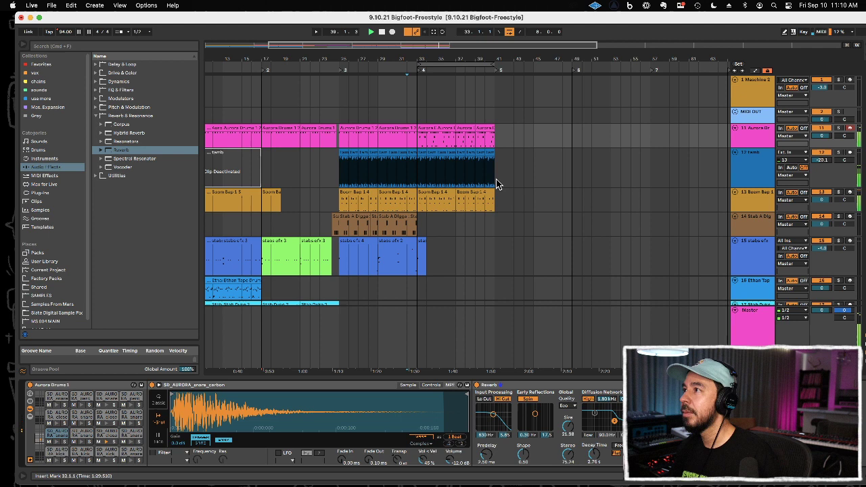
# Step: Duplicate the Aurora Drums clips of bars 33 to 41 so the part continues to bar 49
pyautogui.moveTo(419, 140); pyautogui.dragTo(489, 139)
pyautogui.hotkey('ctrl', 'd')
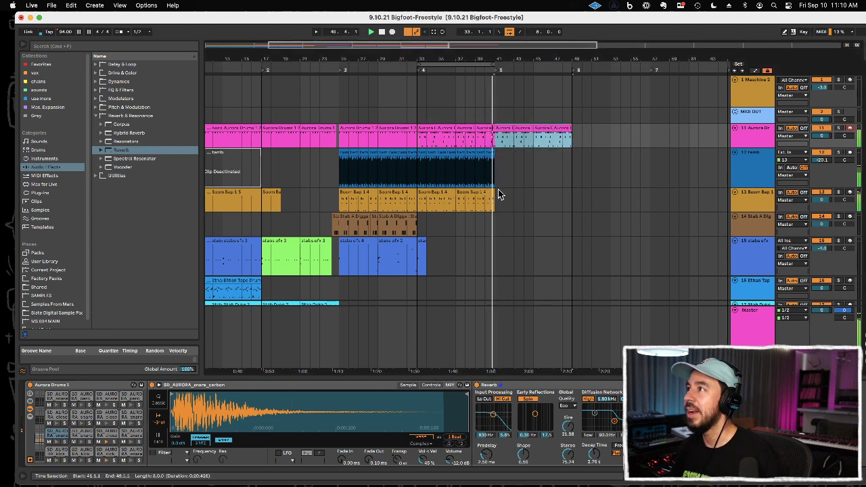
pyautogui.click(473, 201)
pyautogui.keyDown('shift'); pyautogui.click(418, 203); pyautogui.keyUp('shift')
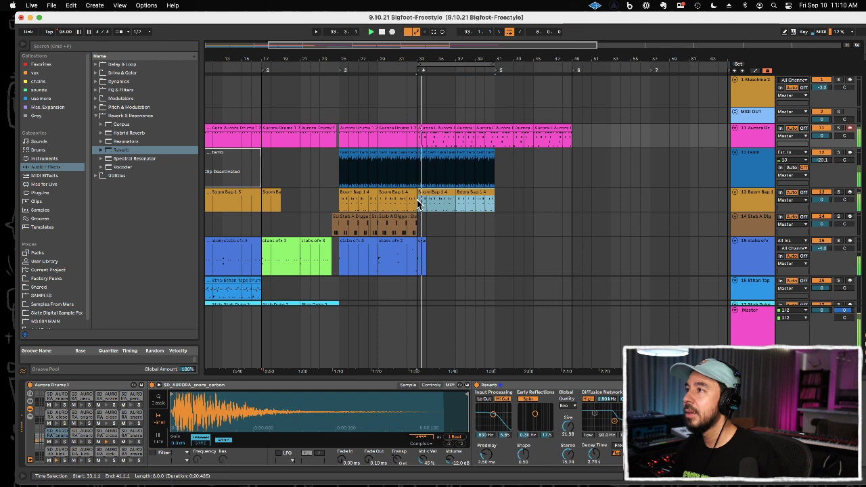
# Step: Duplicate the last four bars of SFX Ligeration and Vocal Barricade into bars 41 to 45 and loop that range
pyautogui.click(504, 201)
pyautogui.scroll(-5, 503, 206)
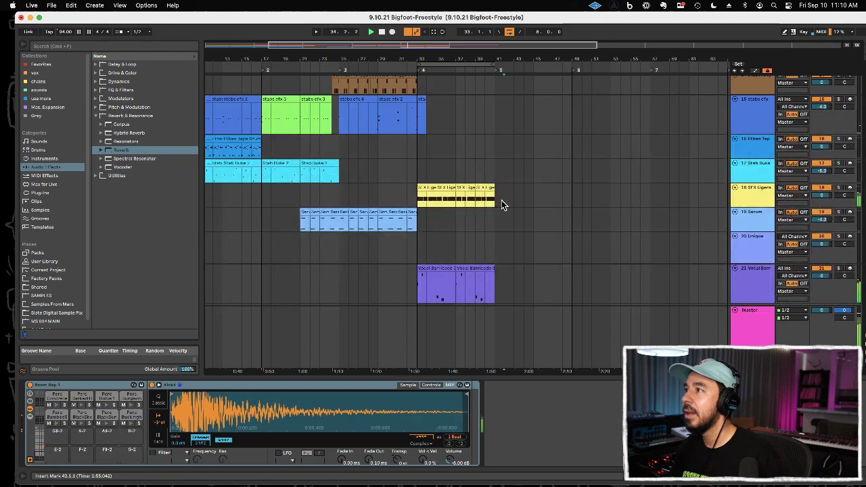
pyautogui.moveTo(494, 205); pyautogui.dragTo(459, 202)
pyautogui.press('super+d')
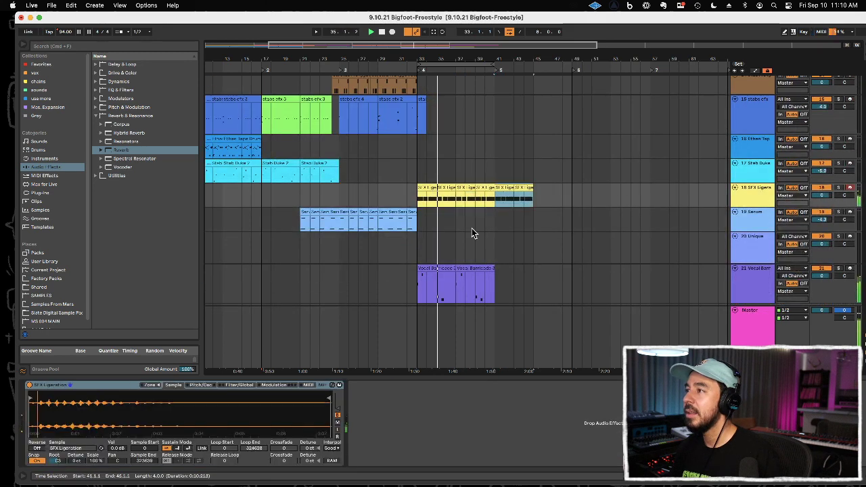
pyautogui.click(467, 268)
pyautogui.press('super+d')
pyautogui.press('super+l')
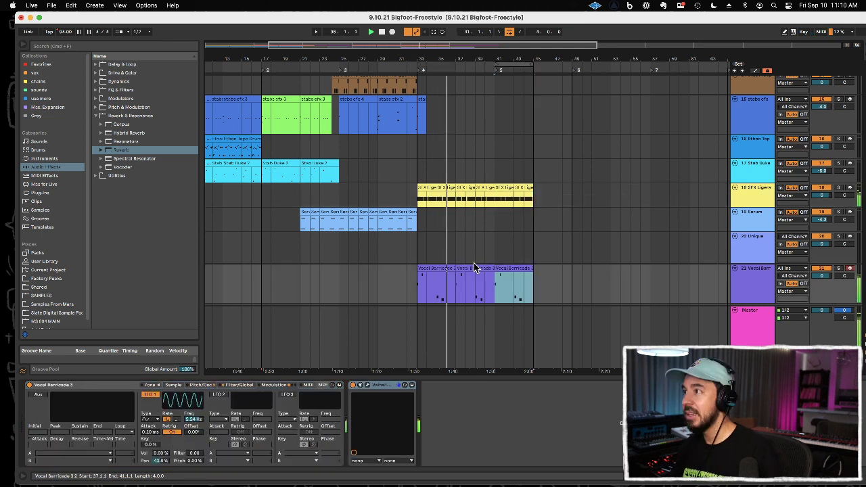
# Step: Automate the song tempo to hold 94 BPM until bar 33 and fall to 88 BPM by bar 41
pyautogui.click(756, 70)
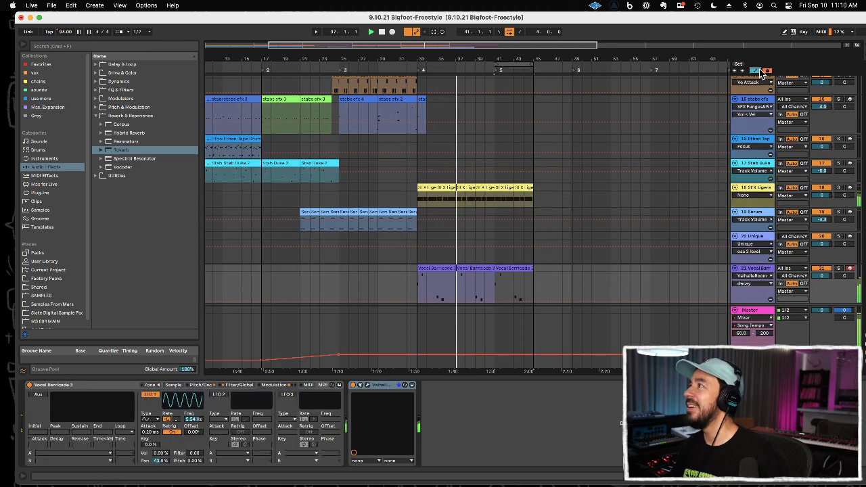
pyautogui.click(418, 353)
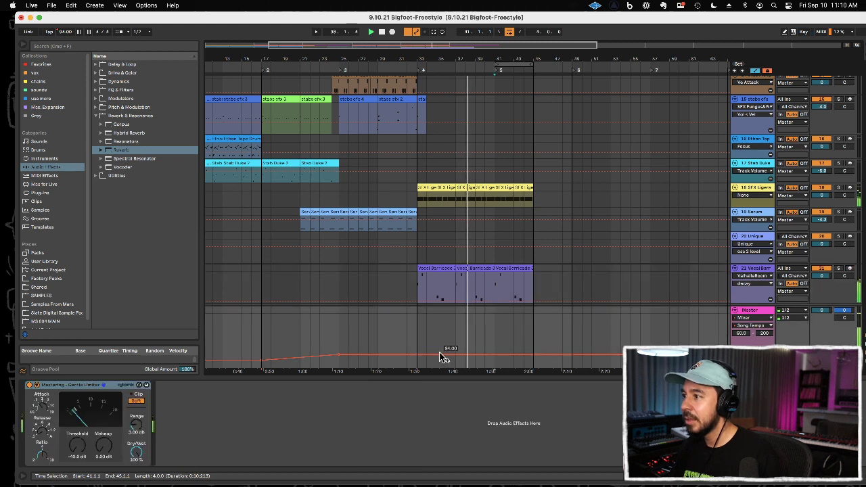
pyautogui.moveTo(494, 354); pyautogui.dragTo(494, 357)
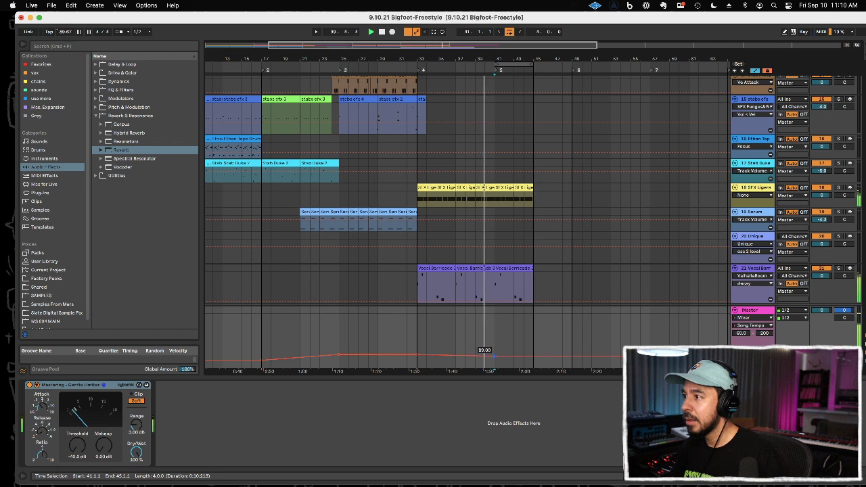
pyautogui.press('Up')
pyautogui.click(494, 360)
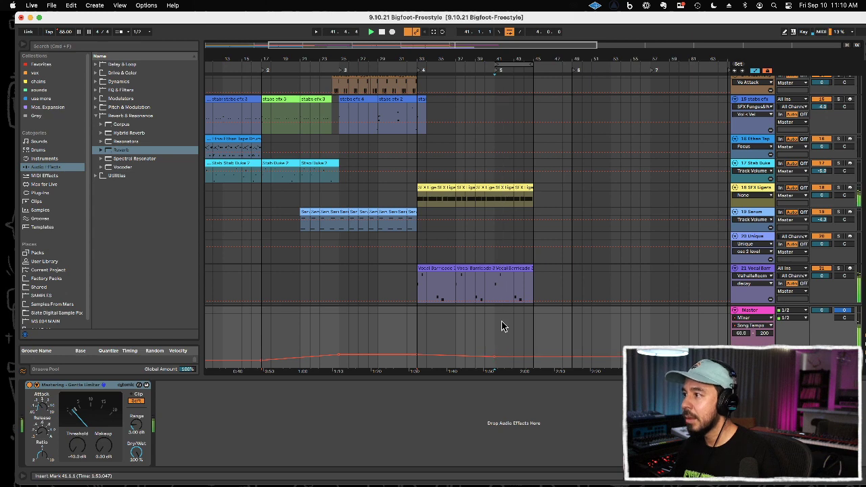
pyautogui.click(755, 71)
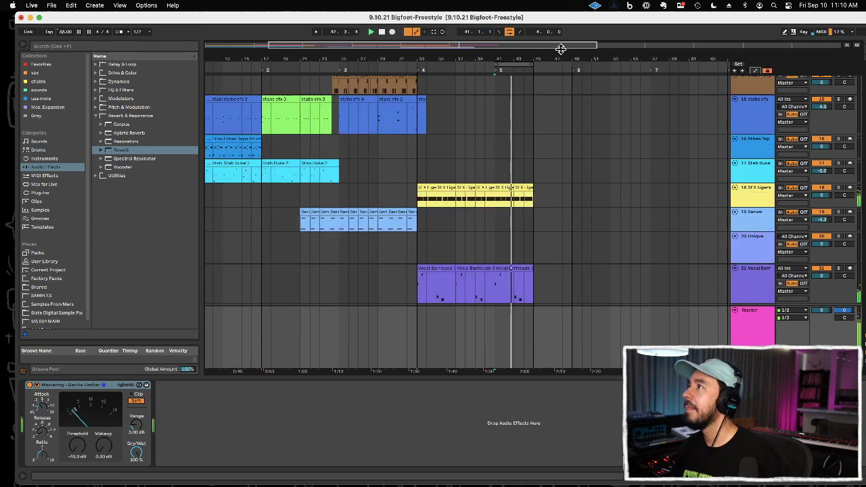
# Step: Open the Aurora Drums clip starting at bar 41 for note editing
pyautogui.moveTo(562, 57); pyautogui.dragTo(528, 128)
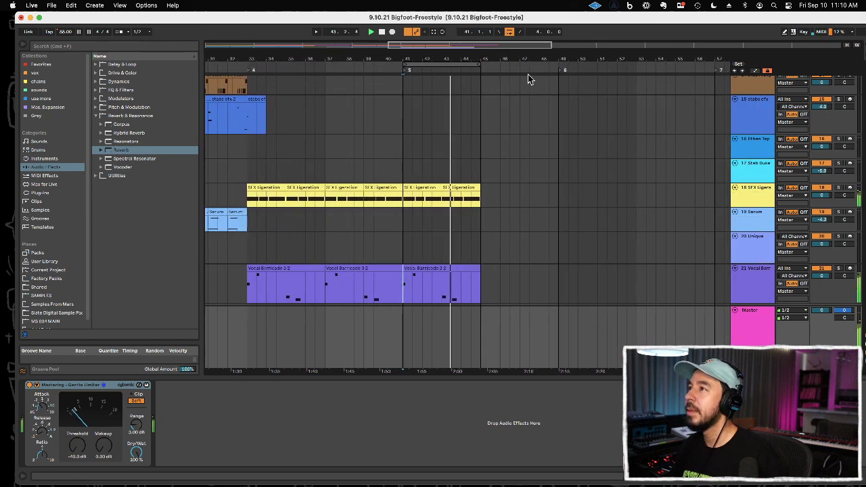
pyautogui.scroll(5, 499, 139)
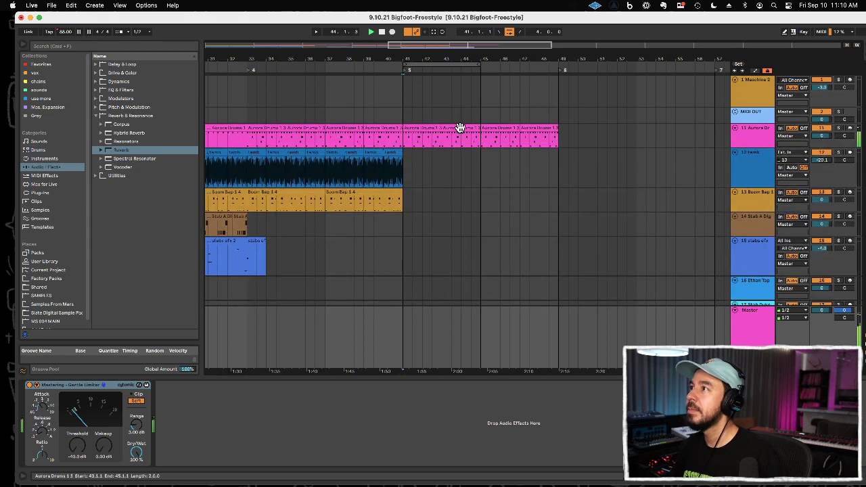
pyautogui.moveTo(462, 128); pyautogui.dragTo(429, 127)
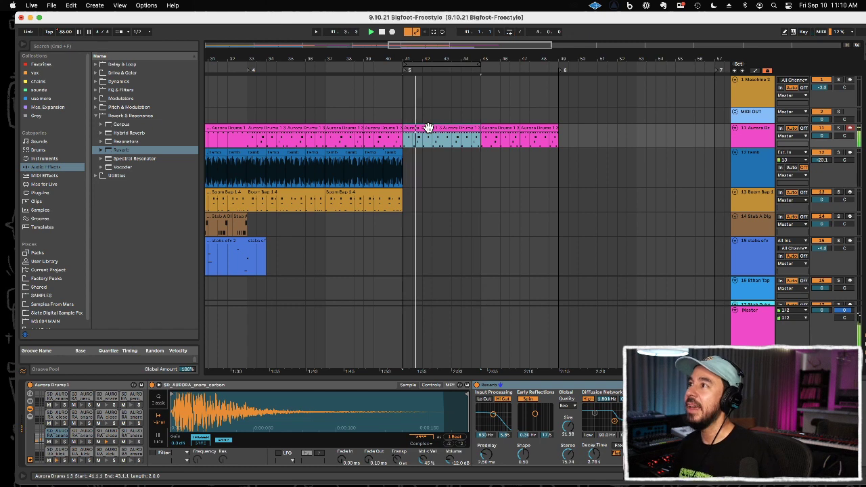
pyautogui.doubleClick(428, 128)
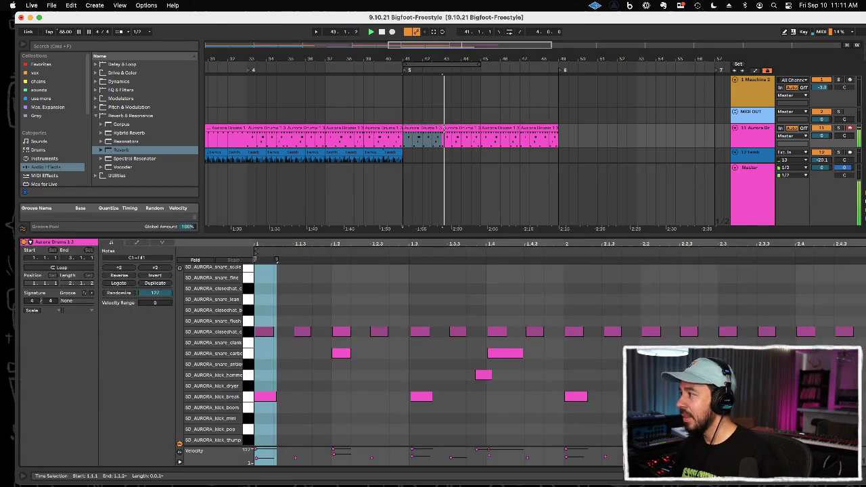
# Step: Try quantizing all notes of the bar 41 drum clip to 1/16 at 81% and duplicating the clip up to bar 49
pyautogui.click(483, 375)
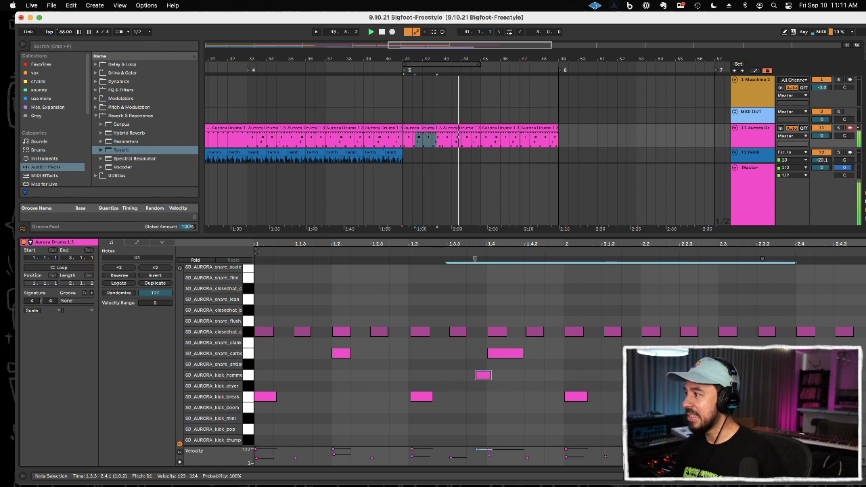
pyautogui.moveTo(858, 398); pyautogui.dragTo(266, 303)
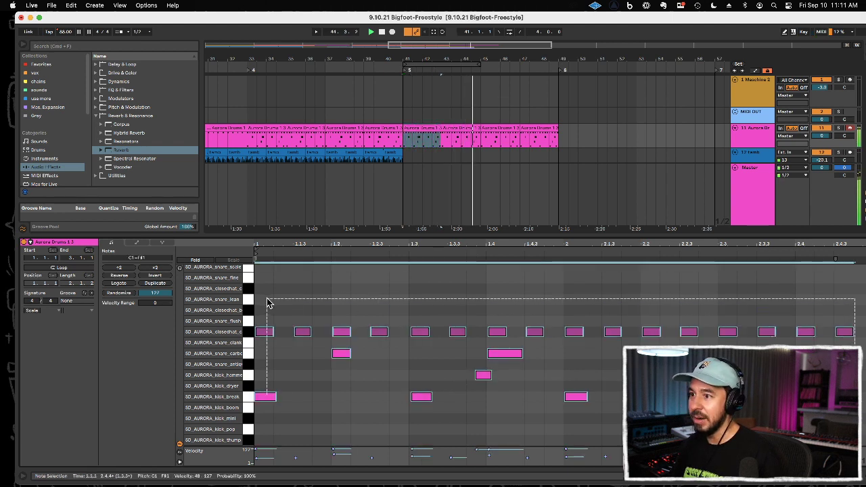
pyautogui.press('super+shift+u')
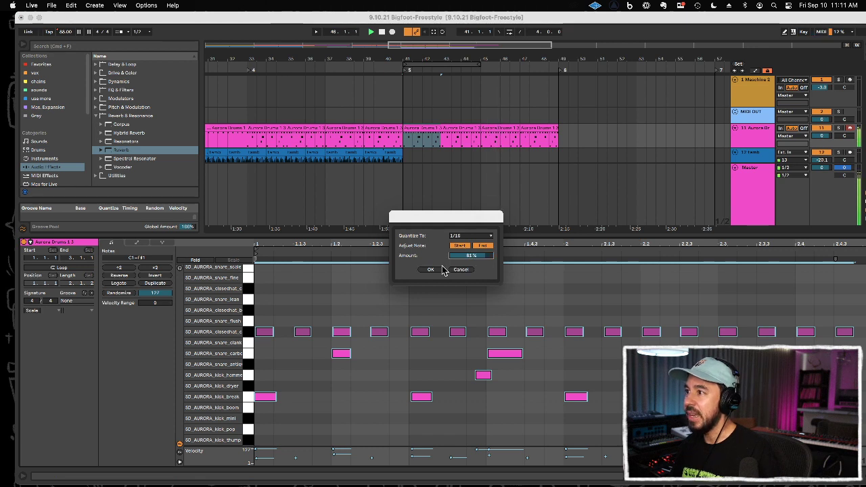
pyautogui.click(440, 270)
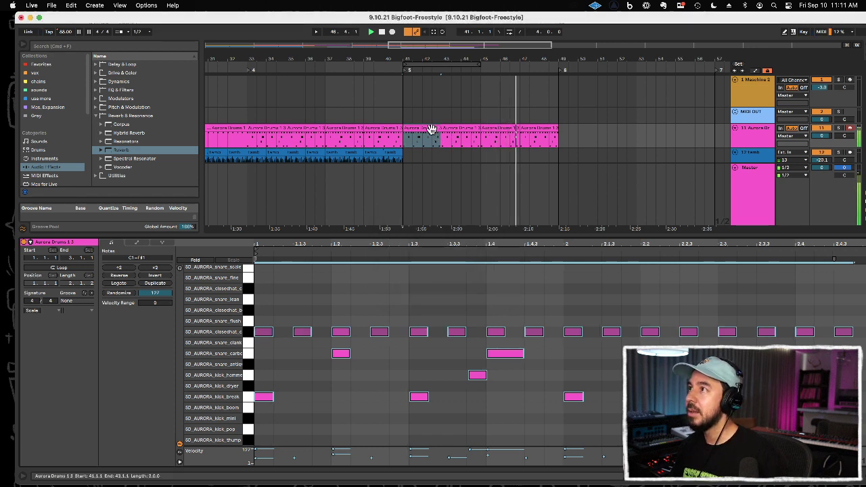
pyautogui.press('super+d')
pyautogui.press('super+d')
pyautogui.press('super+d')
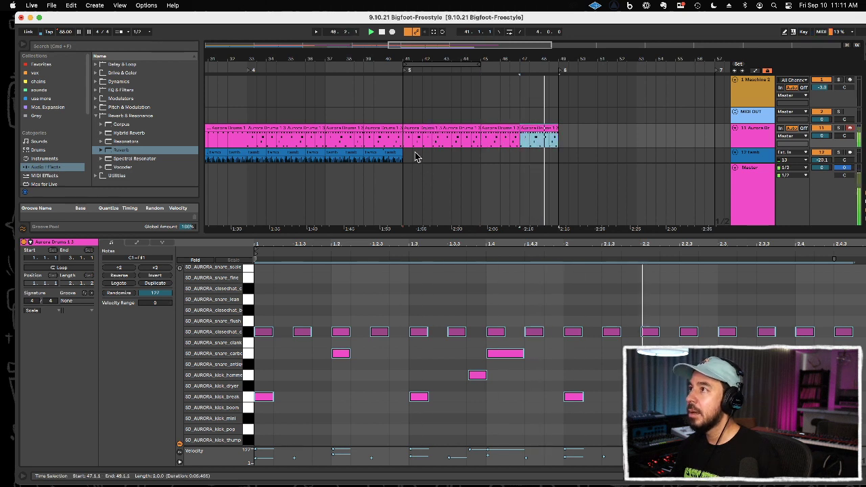
# Step: Play the transition into bar 41, and undo the drum clip's duplicates and quantization
pyautogui.click(376, 115)
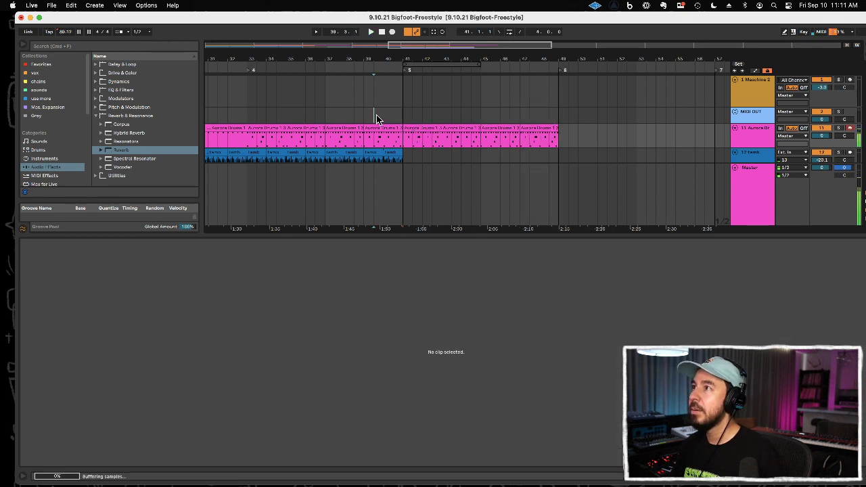
pyautogui.click(418, 128)
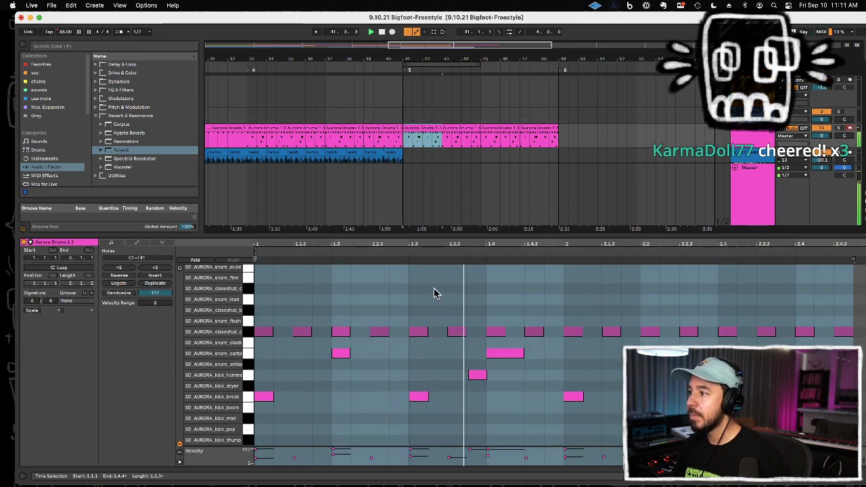
pyautogui.press('space')
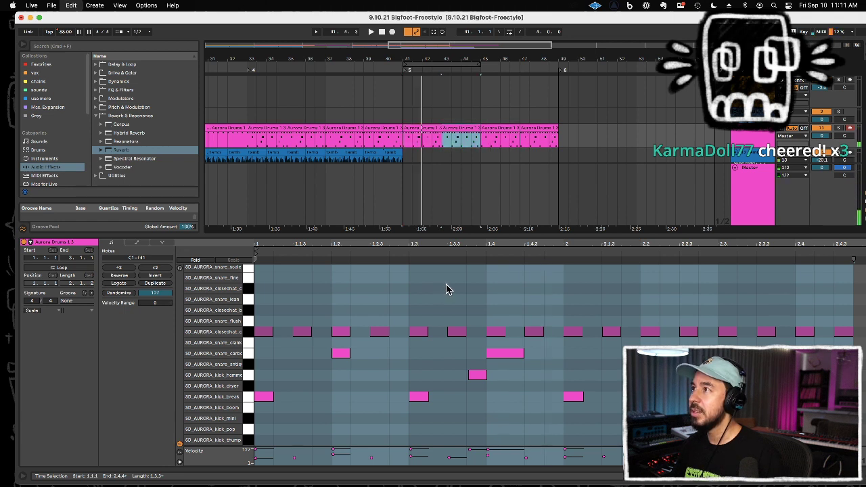
pyautogui.press('super+a')
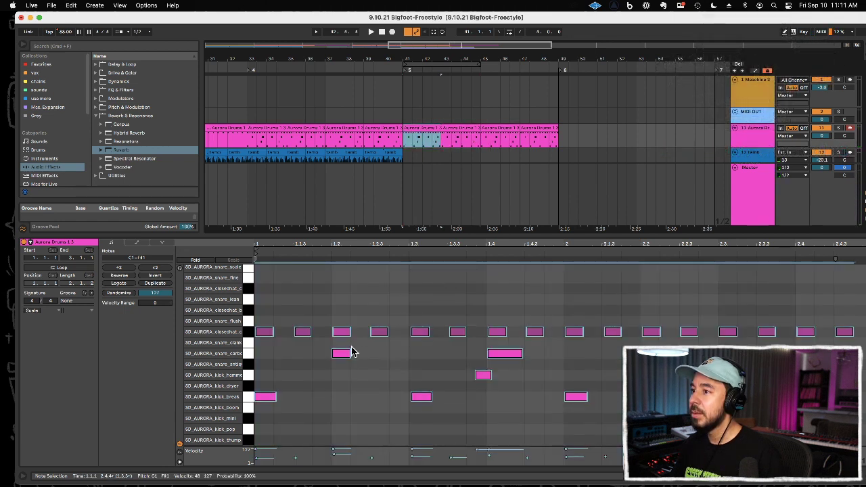
# Step: Quantize the drum clip's closed hi-hat, snare_carbon and kick_break notes, leaving out the kick_hammer note before beat 1.4, and play the result
pyautogui.moveTo(264, 316); pyautogui.dragTo(460, 415)
pyautogui.press('super+u')
pyautogui.moveTo(489, 312); pyautogui.dragTo(861, 357)
pyautogui.press('super+u')
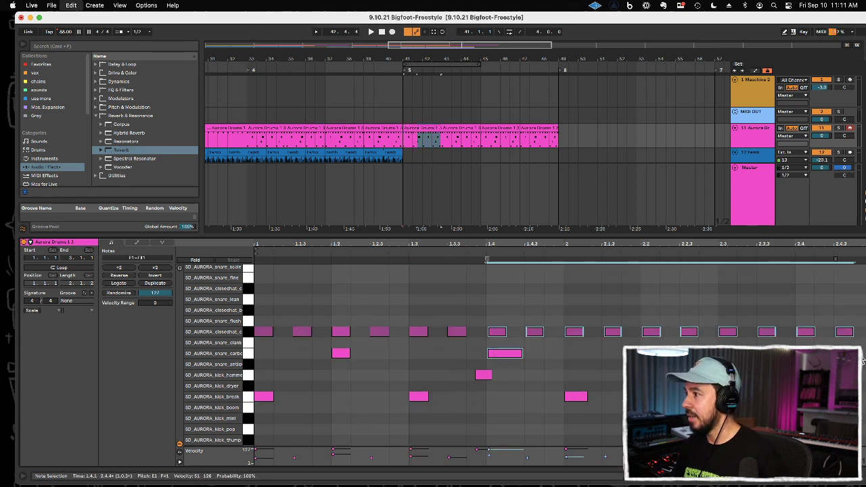
pyautogui.click(576, 396)
pyautogui.press('super+u')
pyautogui.press('space')
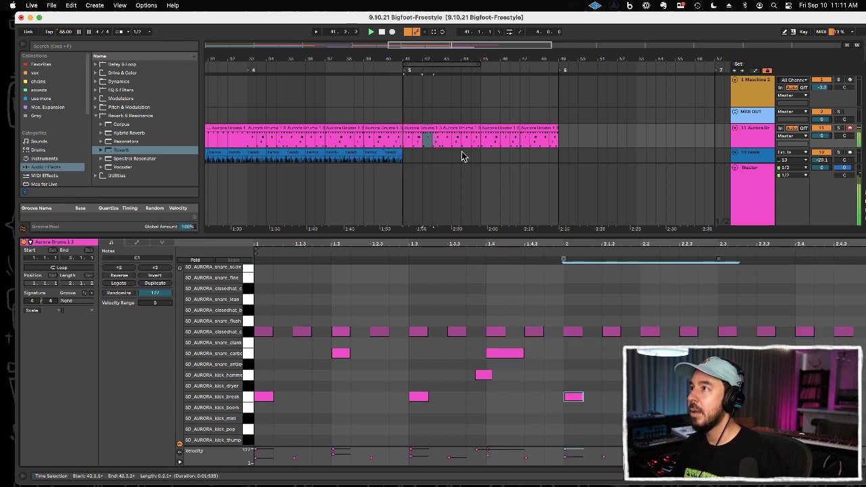
# Step: Duplicate the edited drum clip at bar 41 three times to fill bars 43 to 49
pyautogui.click(433, 128)
pyautogui.press('super+d')
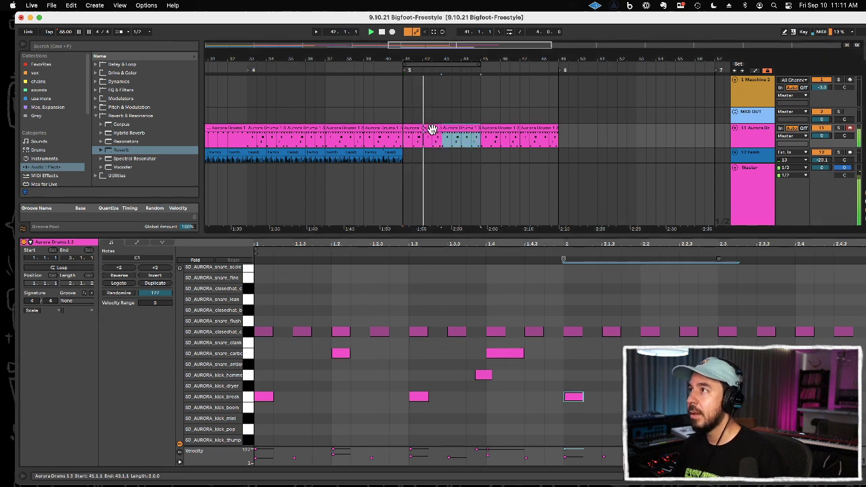
pyautogui.press('super+d')
pyautogui.press('super+d')
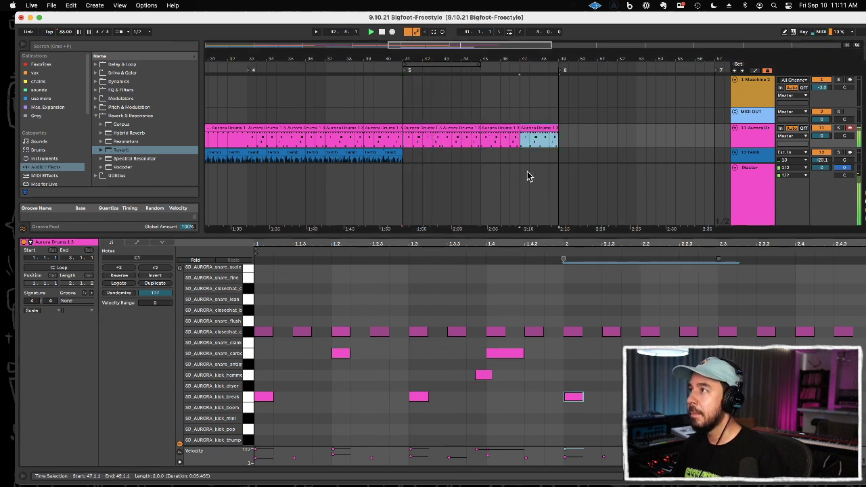
pyautogui.click(434, 128)
pyautogui.press('space')
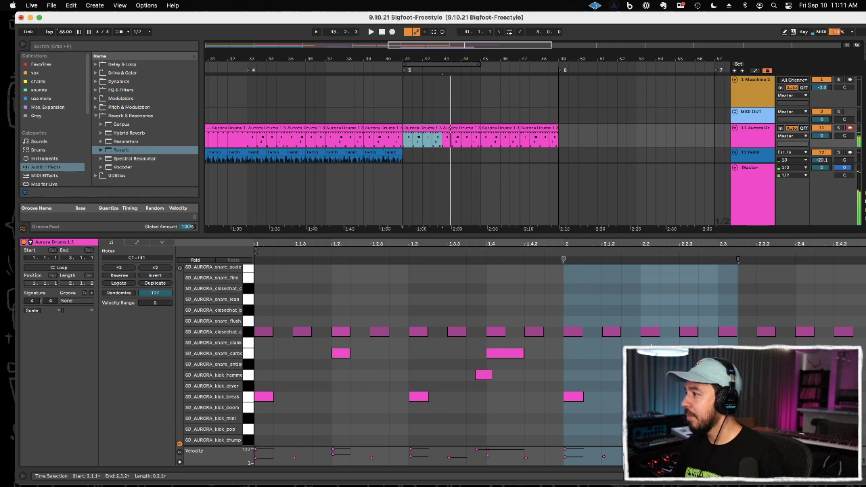
# Step: Quantize the kick_hammer note at 2.3.3 and duplicate the bar 41 drum clip again across to bar 49
pyautogui.click(769, 374)
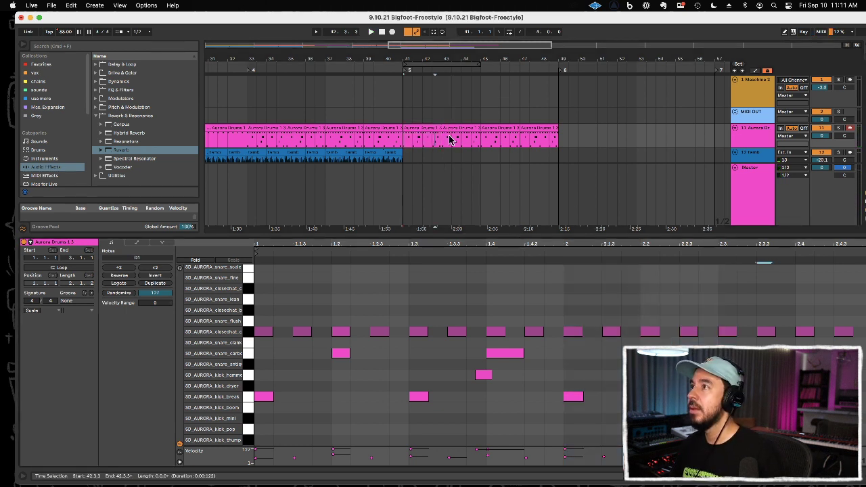
pyautogui.click(417, 127)
pyautogui.press('Right')
pyautogui.press('Right')
pyautogui.press('Right')
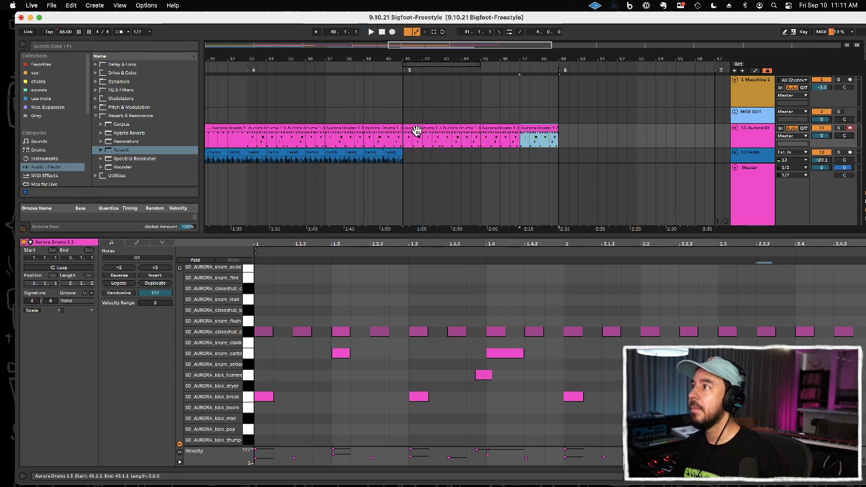
pyautogui.click(390, 144)
pyautogui.press('space')
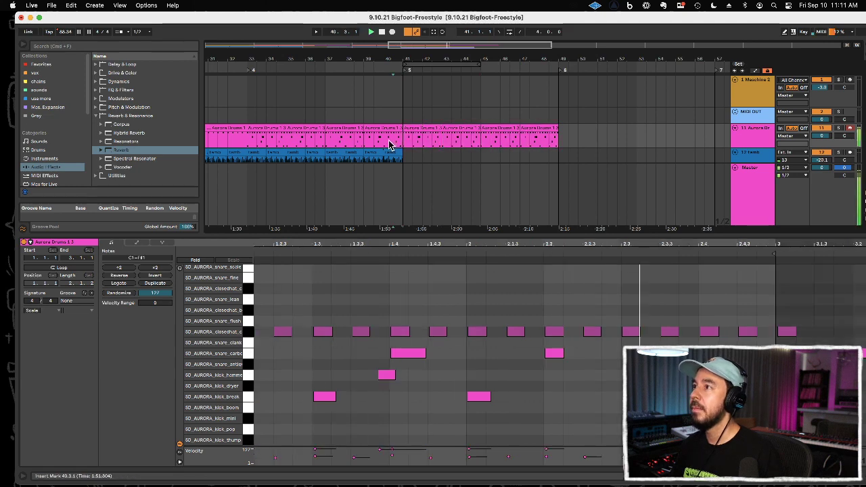
# Step: Close the clip editor and duplicate the tamb clips from bar 41 to bar 49
pyautogui.doubleClick(436, 235)
pyautogui.click(391, 151)
pyautogui.press('super+d')
pyautogui.press('super+d')
pyautogui.press('super+d')
pyautogui.press('super+d')
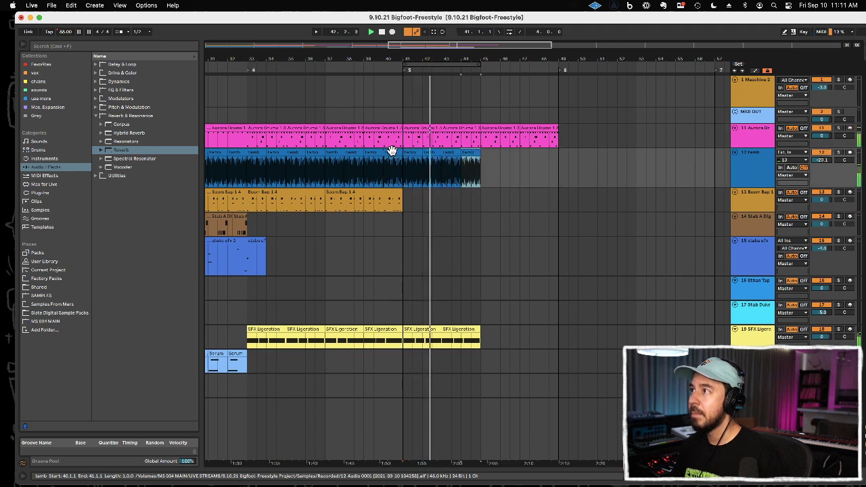
pyautogui.keyDown('shift'); pyautogui.click(412, 153); pyautogui.keyUp('shift')
pyautogui.press('super+d')
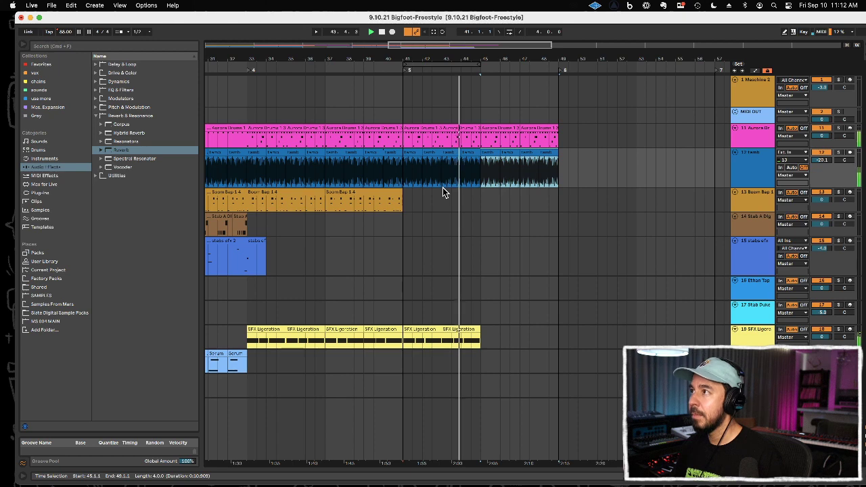
# Step: Duplicate the SFX Ligeration clip twice and the Vocal Barricade clip once so both tracks fill up to bar 49
pyautogui.scroll(-3, 455, 233)
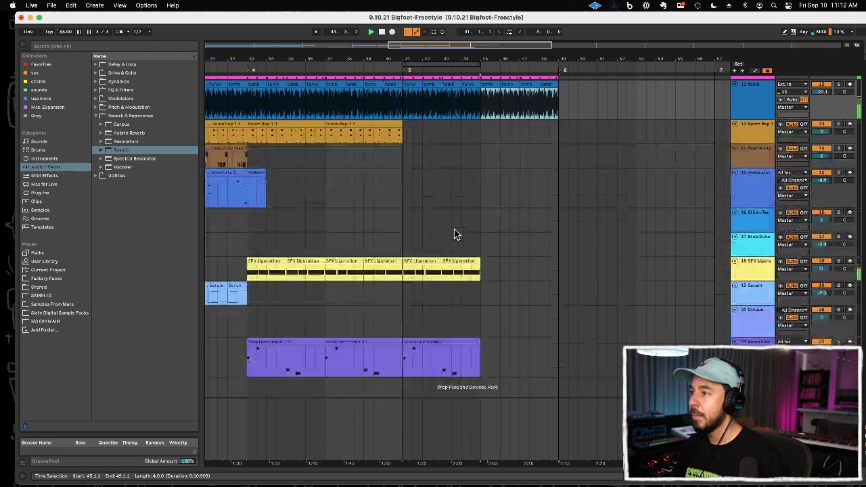
pyautogui.press('super+d')
pyautogui.press('super+d')
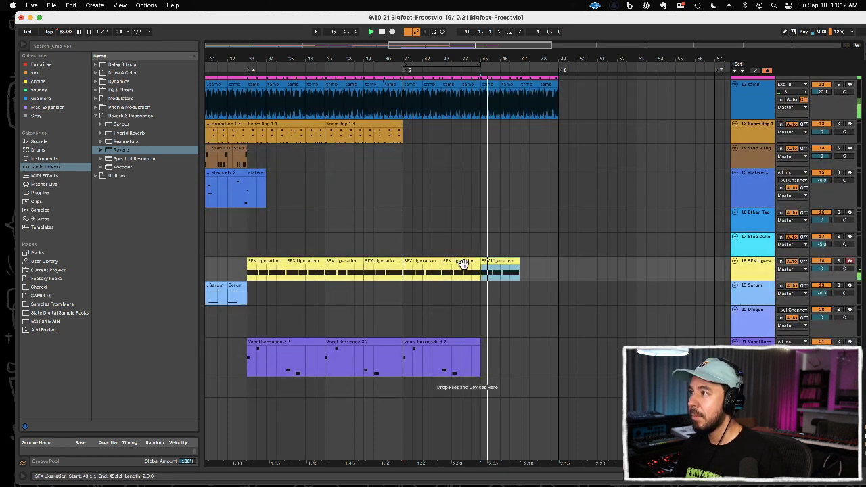
pyautogui.click(470, 338)
pyautogui.press('super+d')
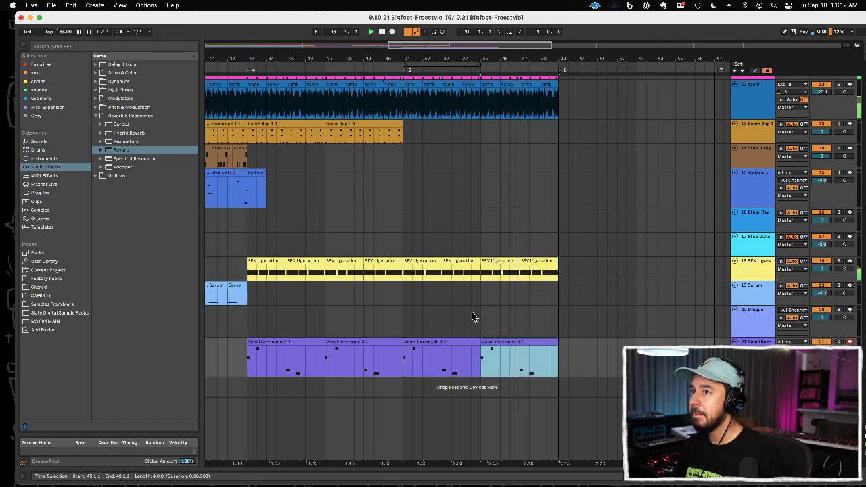
# Step: Copy the four-bar stabs efx 2 clip from bar 29 to bar 41 and open its notes for editing
pyautogui.moveTo(307, 54); pyautogui.dragTo(355, 124)
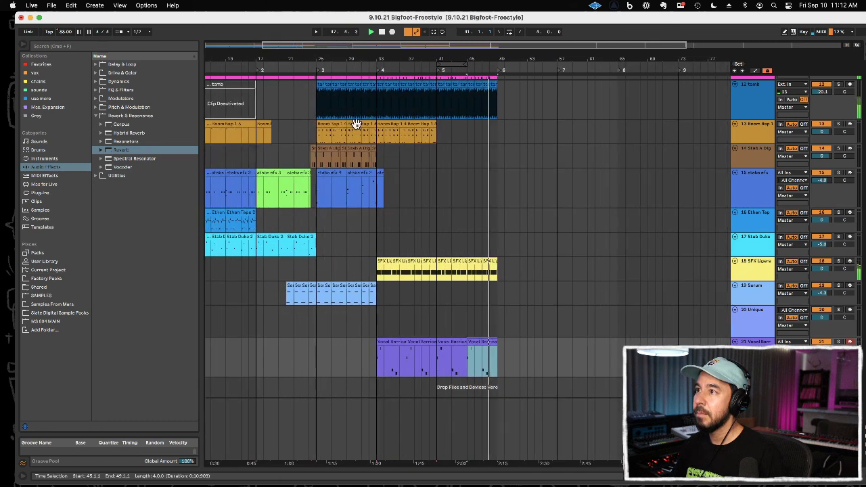
pyautogui.click(352, 173)
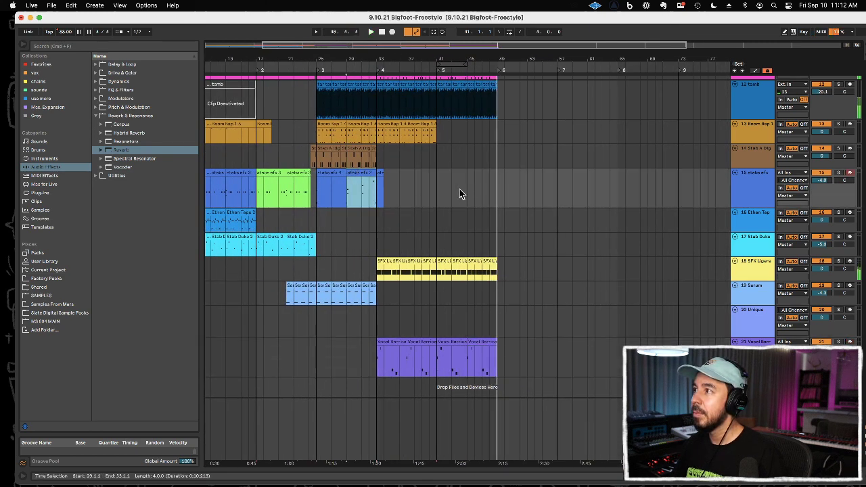
pyautogui.click(436, 193)
pyautogui.press('super+v')
pyautogui.doubleClick(448, 174)
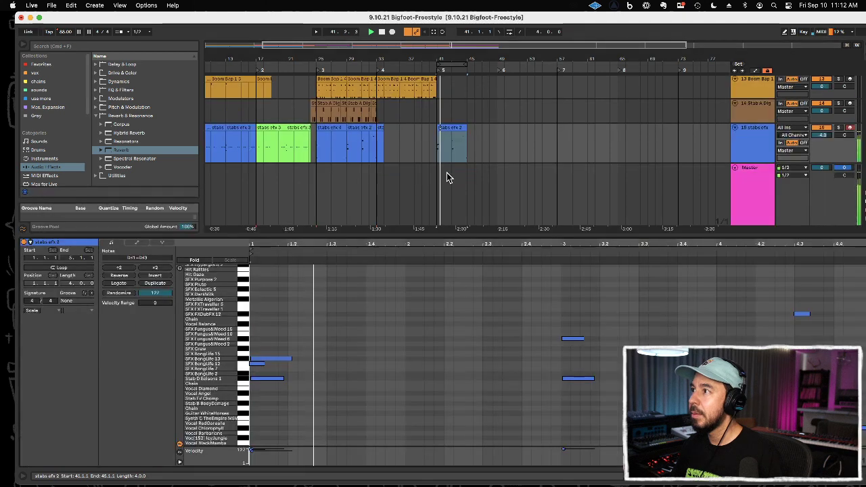
pyautogui.press('space')
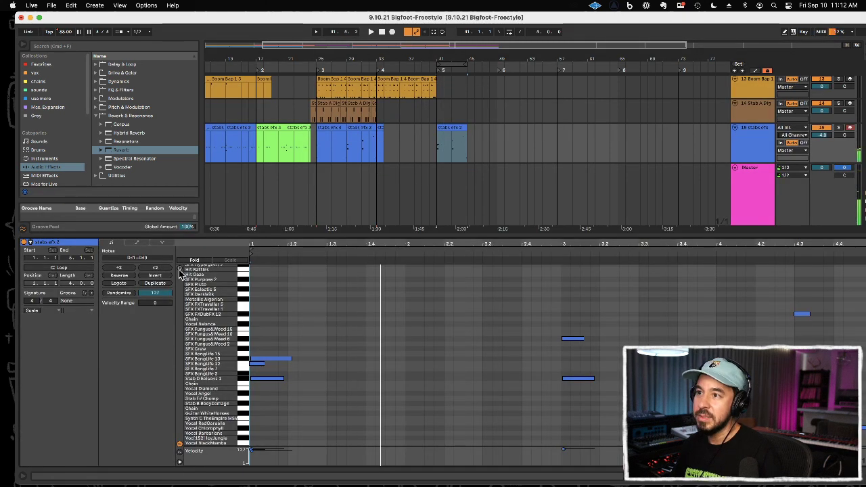
# Step: Delete the SFX BongLife 13 note and both Stab D notes from the copied clip, and play the result
pyautogui.click(280, 360)
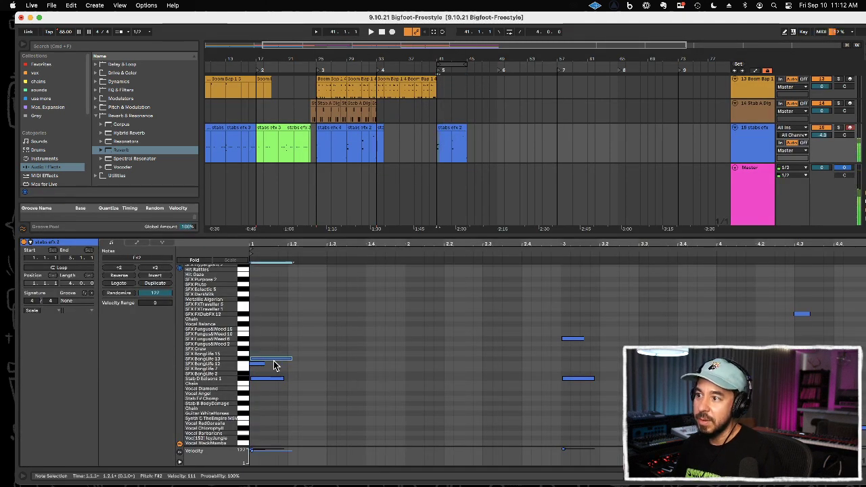
pyautogui.press('Delete')
pyautogui.click(261, 364)
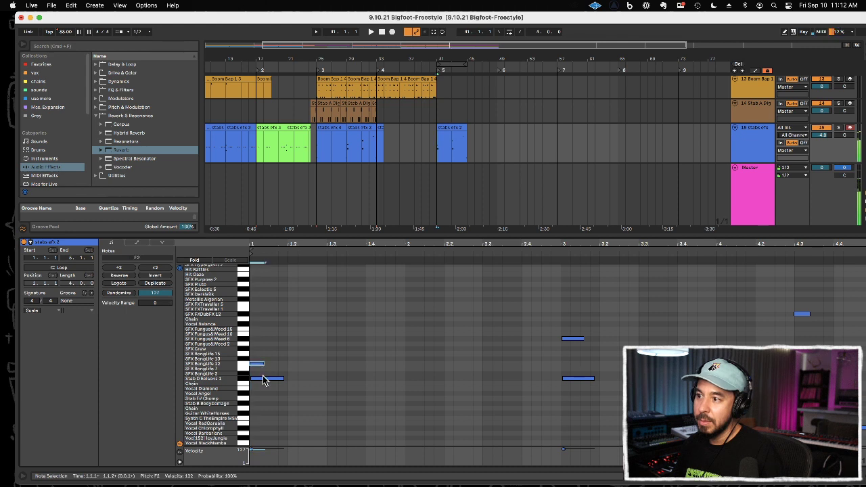
pyautogui.press('Delete')
pyautogui.click(590, 379)
pyautogui.press('Delete')
pyautogui.press('space')
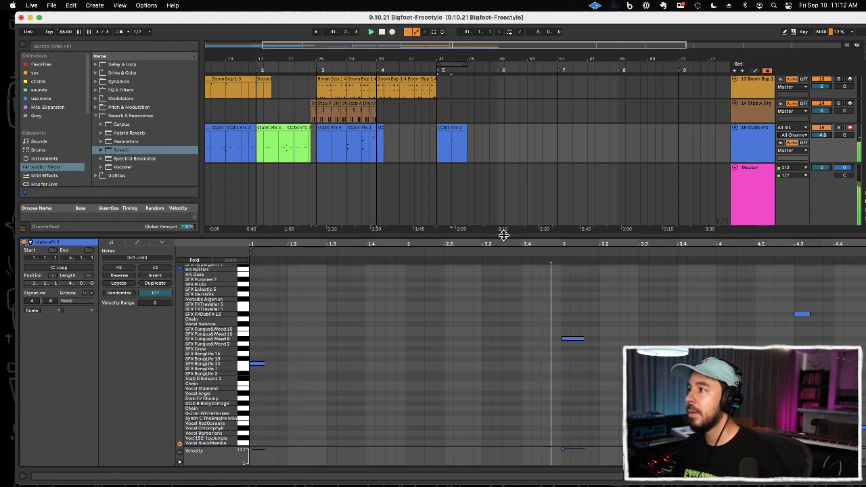
# Step: Close the clip editor and duplicate the trimmed stabs efx 2 clip from bar 41 to bar 45
pyautogui.press('super+alt+l')
pyautogui.click(455, 174)
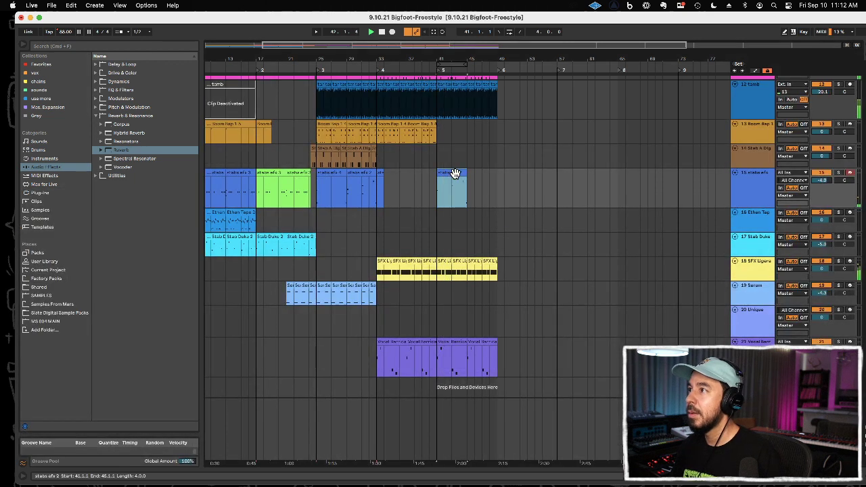
pyautogui.press('super+d')
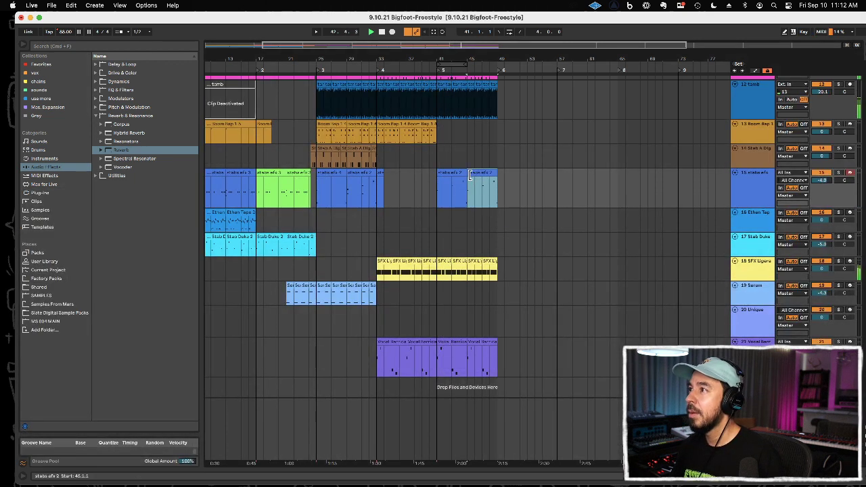
# Step: Remove the SFX Fungus&Weed note at beat 3 of the bar 41 clip and duplicate that clip over bar 45
pyautogui.doubleClick(457, 179)
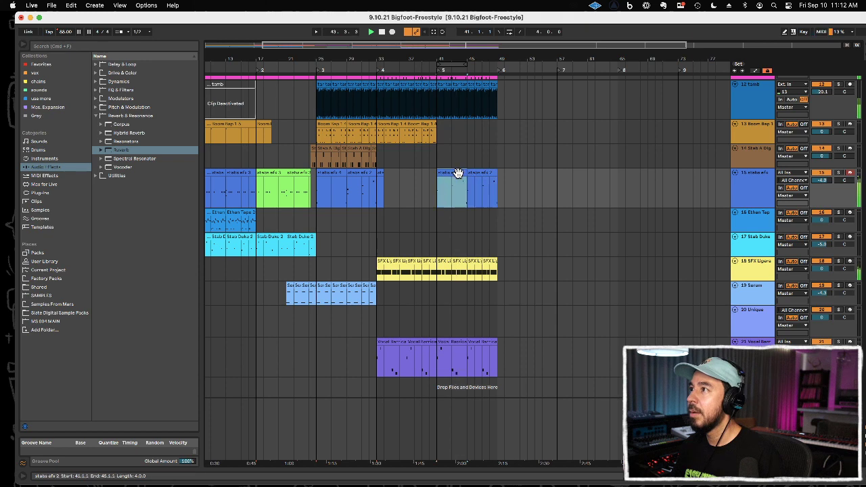
pyautogui.click(456, 126)
pyautogui.press('super+d')
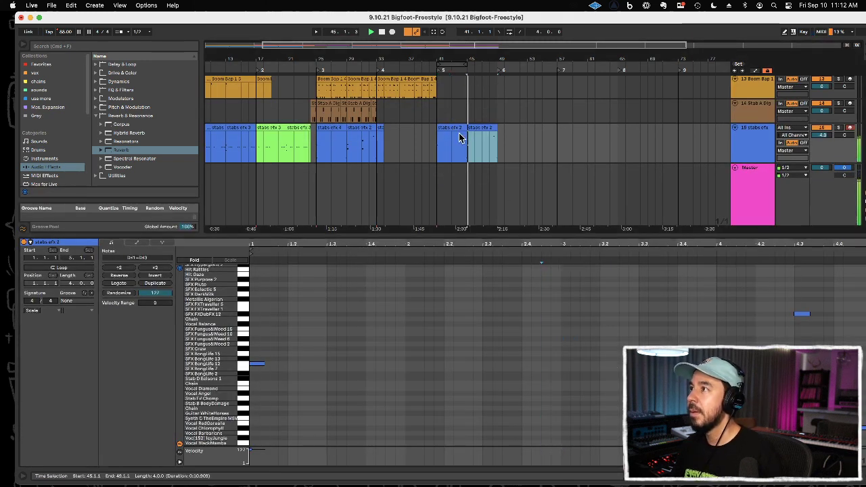
pyautogui.moveTo(737, 264); pyautogui.dragTo(812, 345)
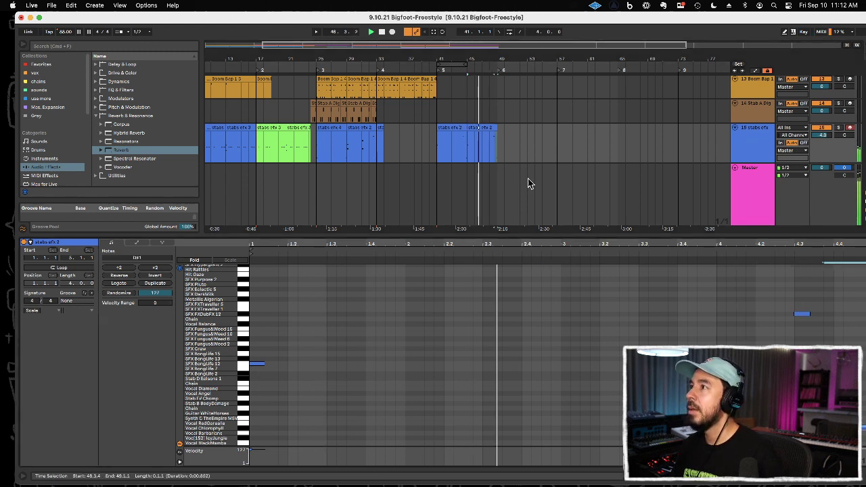
# Step: Delete all stabs efx 2 material from bar 41 onward
pyautogui.moveTo(448, 150); pyautogui.dragTo(546, 154)
pyautogui.press('Delete')
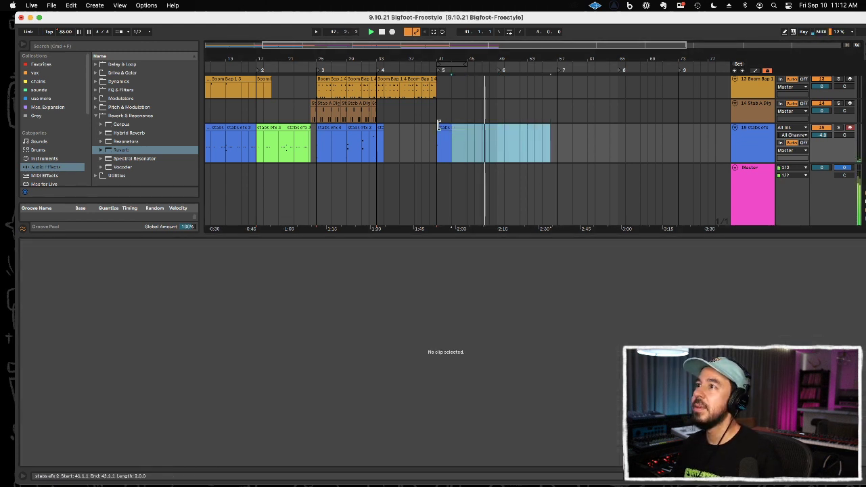
pyautogui.click(443, 126)
pyautogui.press('Delete')
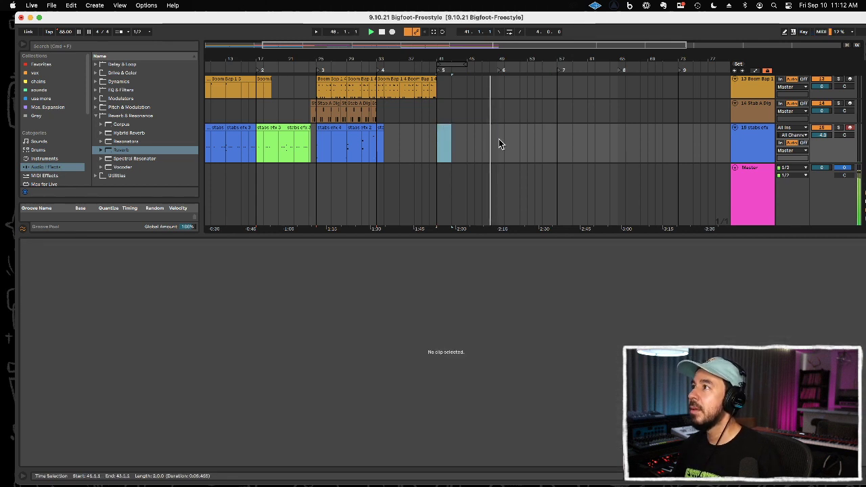
# Step: Loop bars 41 to 49, start playback from bar 41 and close the clip editor
pyautogui.keyDown('shift'); pyautogui.click(498, 141); pyautogui.keyUp('shift')
pyautogui.press('super+l')
pyautogui.click(437, 131)
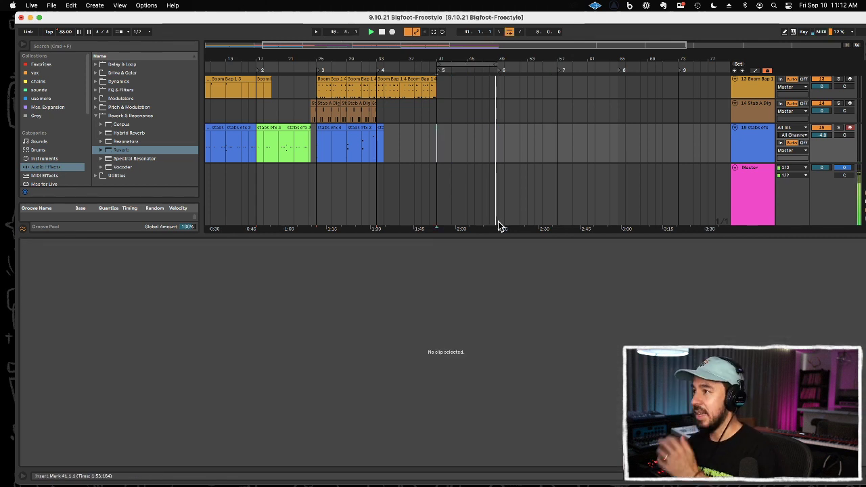
pyautogui.press('super+alt+l')
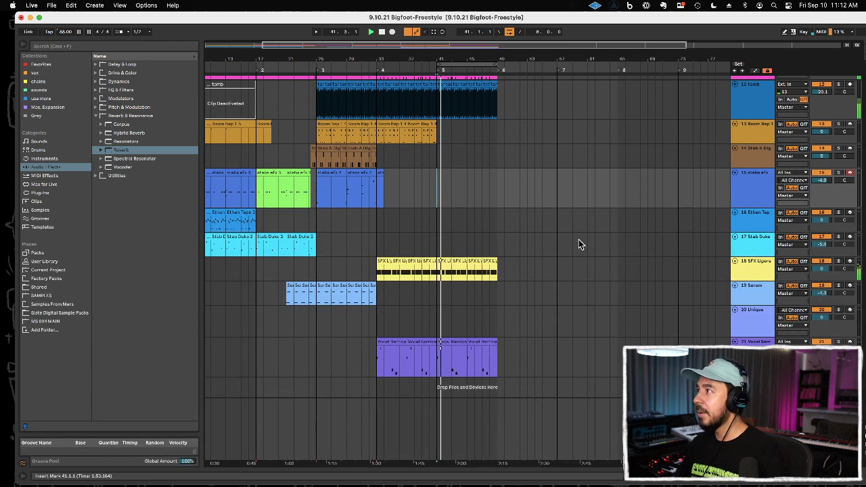
# Step: Audition the Ethan Tap and Stab Duke tracks over the loop, and play the whole song from bar 1
pyautogui.click(481, 217)
pyautogui.click(473, 247)
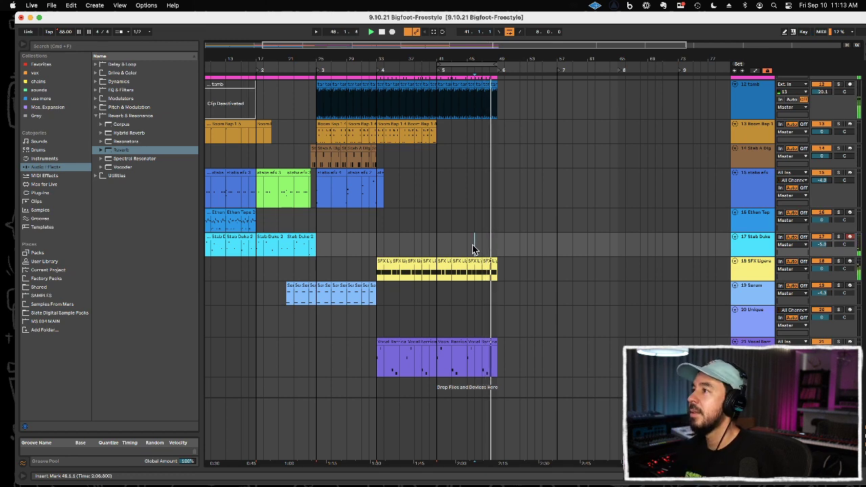
pyautogui.press('space')
pyautogui.moveTo(356, 60); pyautogui.dragTo(353, 38)
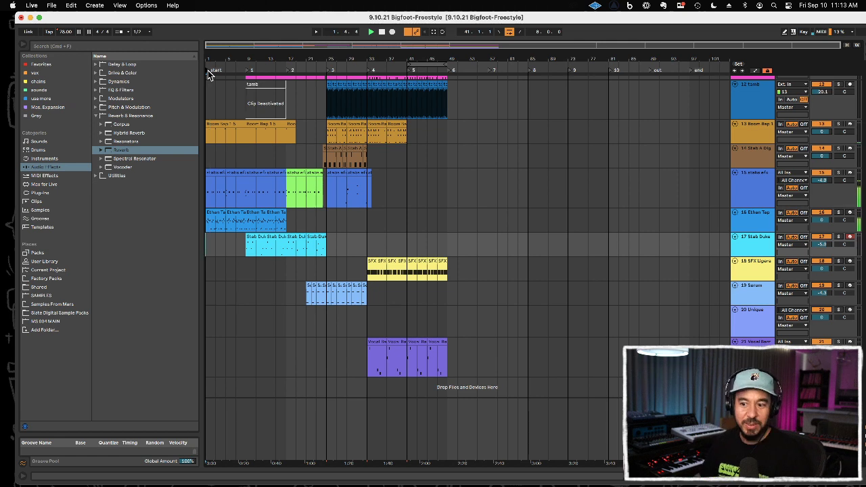
# Step: Open the Unique synth on track 20, adjust the release of both oscillators and close its window
pyautogui.click(773, 328)
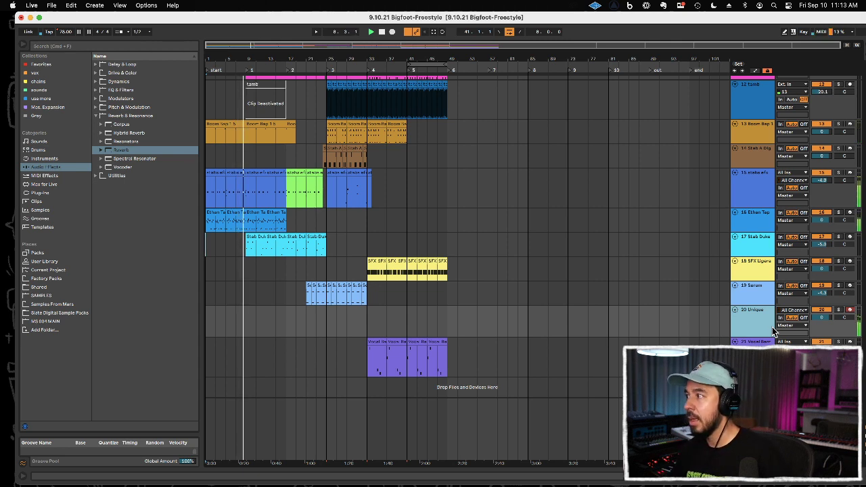
pyautogui.doubleClick(751, 322)
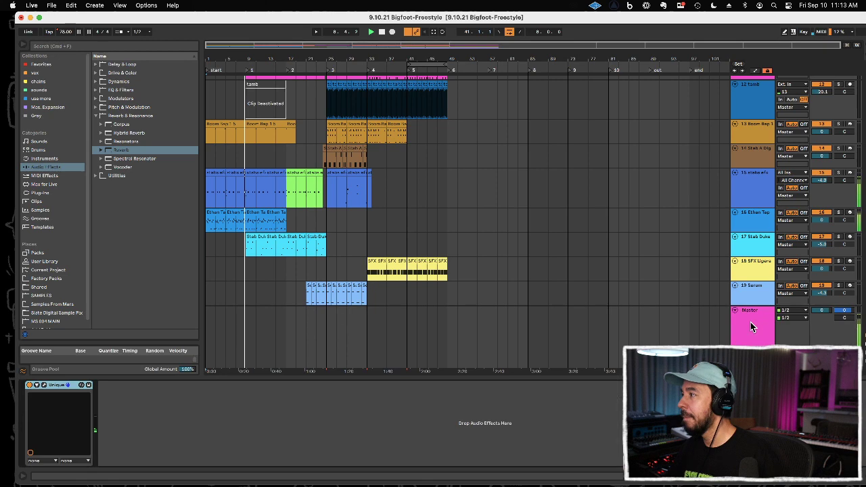
pyautogui.click(44, 384)
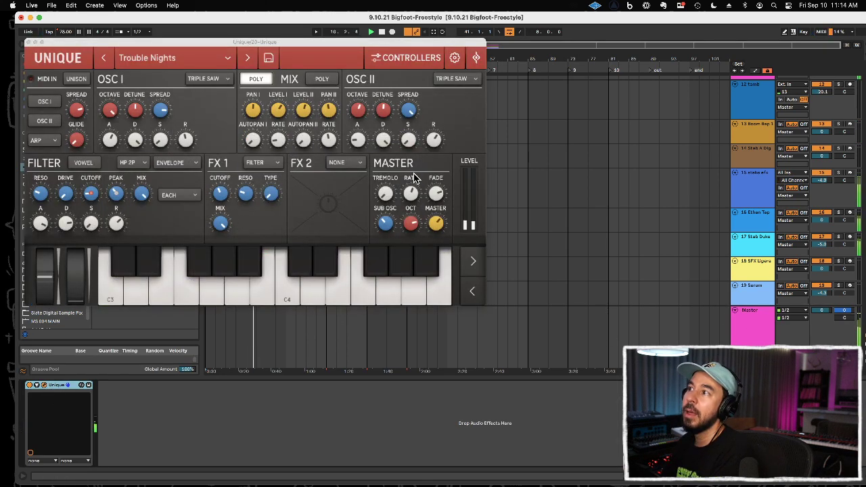
pyautogui.moveTo(188, 139)
pyautogui.mouseDown()
pyautogui.moveTo(195, 188)
pyautogui.moveTo(189, 150)
pyautogui.mouseUp()
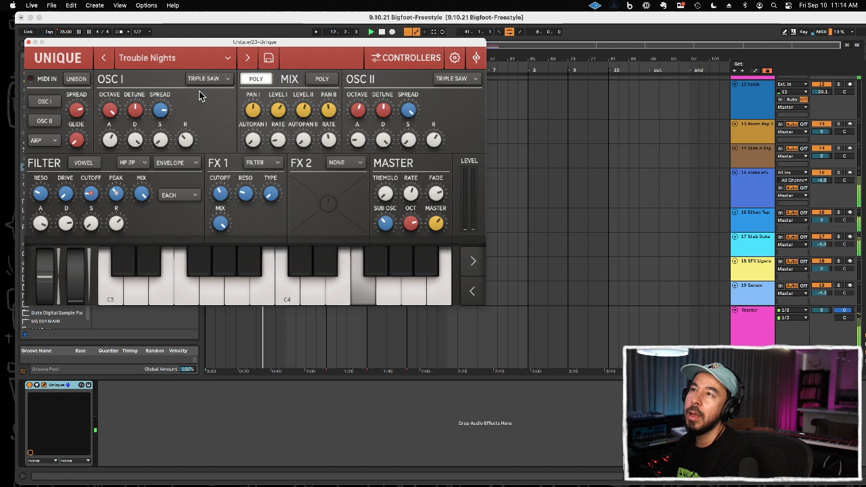
pyautogui.moveTo(436, 140)
pyautogui.mouseDown()
pyautogui.moveTo(441, 170)
pyautogui.moveTo(439, 152)
pyautogui.mouseUp()
pyautogui.moveTo(185, 145); pyautogui.dragTo(185, 135)
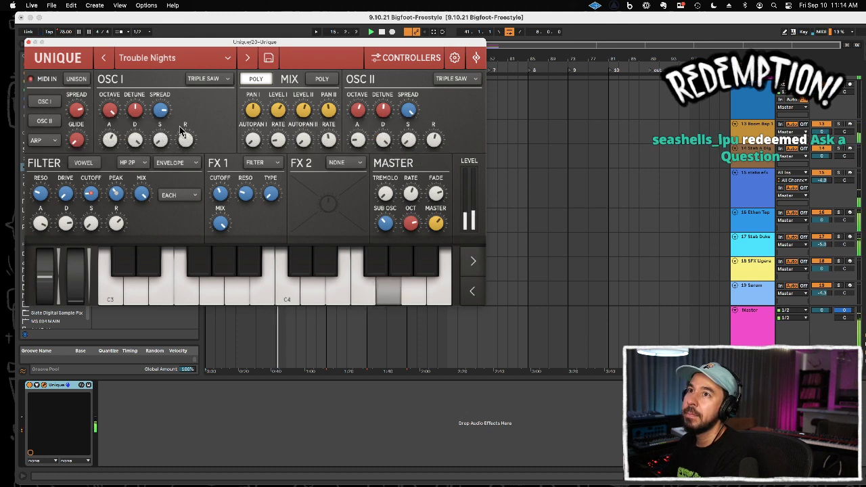
pyautogui.click(29, 43)
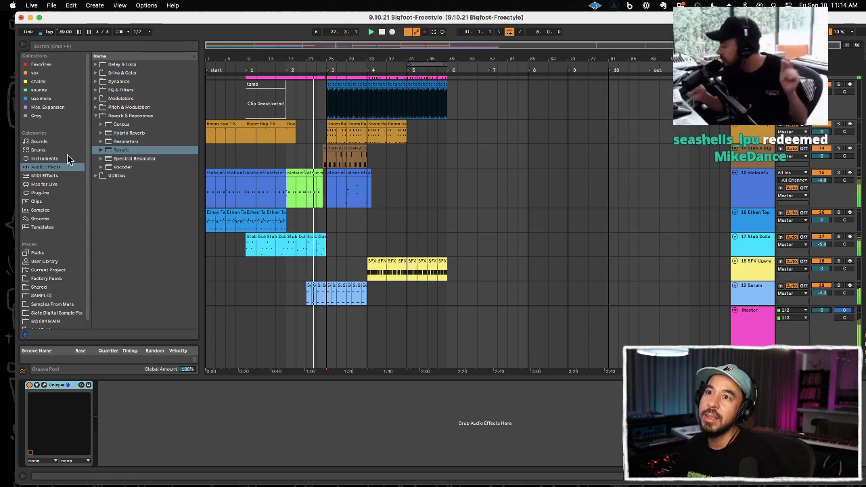
# Step: Stop playback and add EQ Eight's Master Thinner preset to the Serum track
pyautogui.press('space')
pyautogui.doubleClick(123, 91)
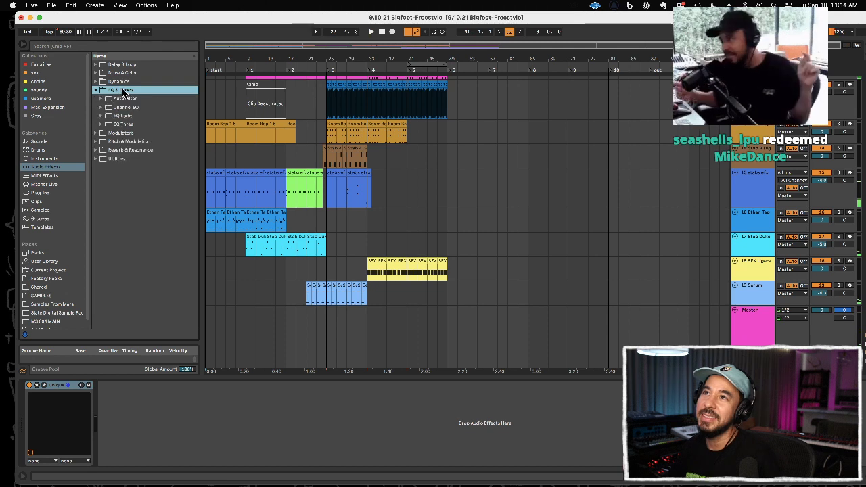
pyautogui.press('Down')
pyautogui.doubleClick(124, 115)
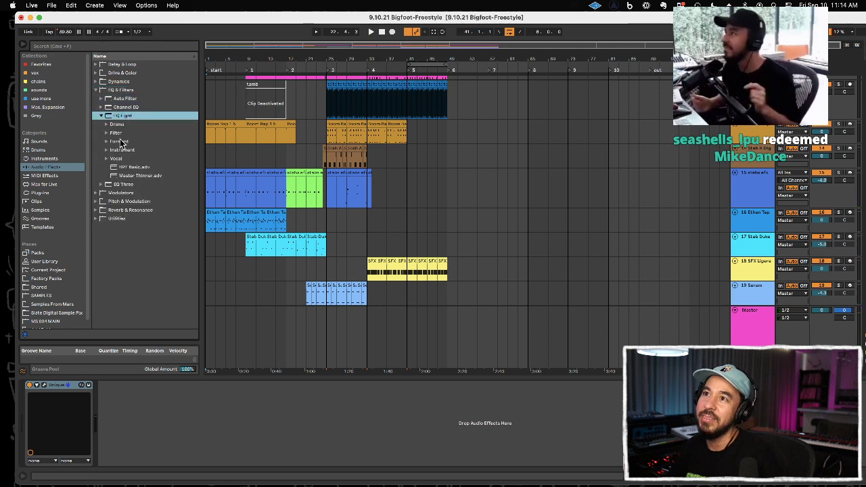
pyautogui.moveTo(130, 174); pyautogui.dragTo(685, 291)
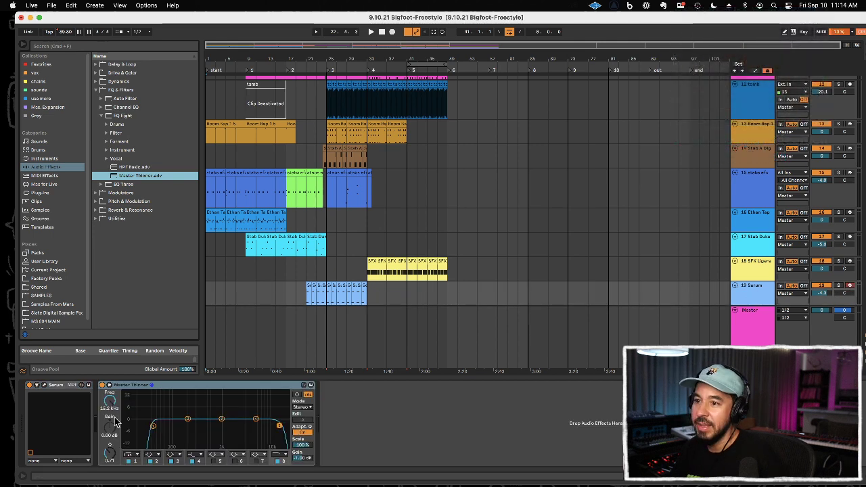
# Step: Raise the Serum EQ's low cut, lower its high cut to 387 Hz, and play from bar 21
pyautogui.moveTo(153, 426); pyautogui.dragTo(164, 424)
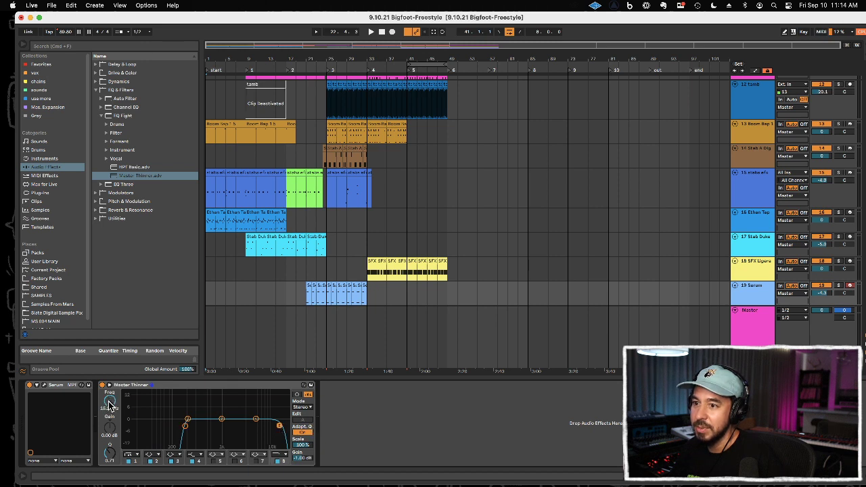
pyautogui.press('space')
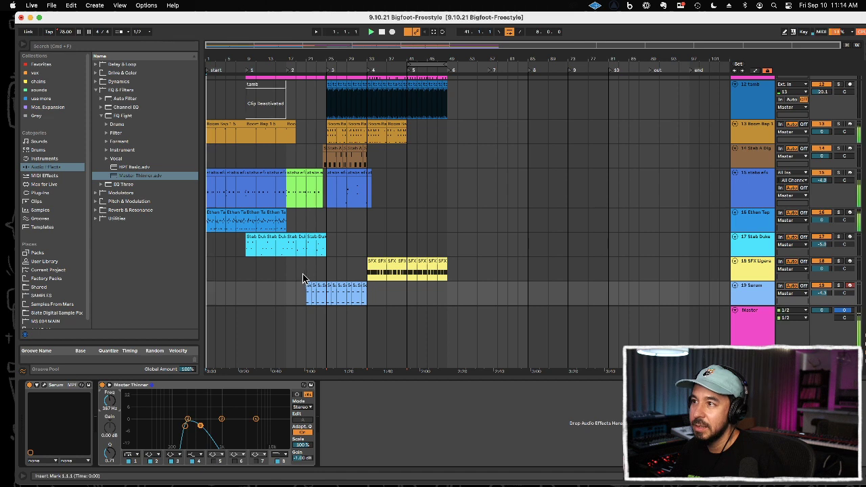
pyautogui.click(307, 272)
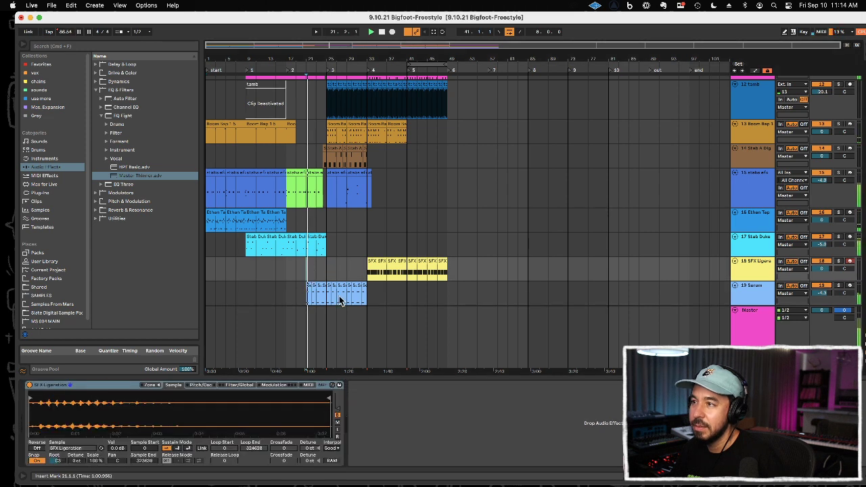
# Step: Show automation in the arrangement, enlarge the Serum track's lane and focus on the EQ's band 8 frequency around bar 21
pyautogui.click(720, 299)
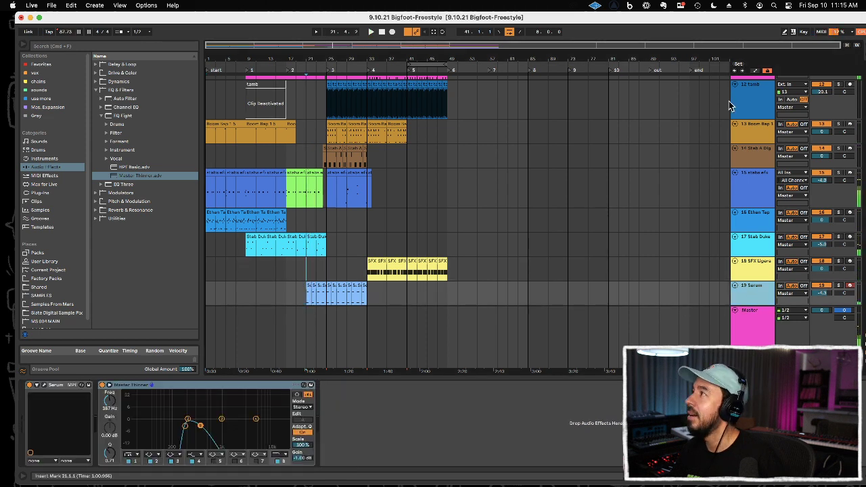
pyautogui.click(756, 71)
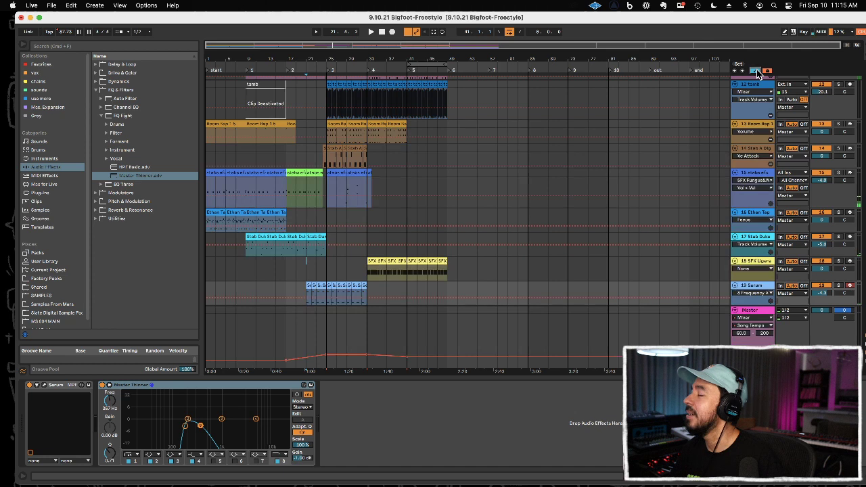
pyautogui.click(187, 427)
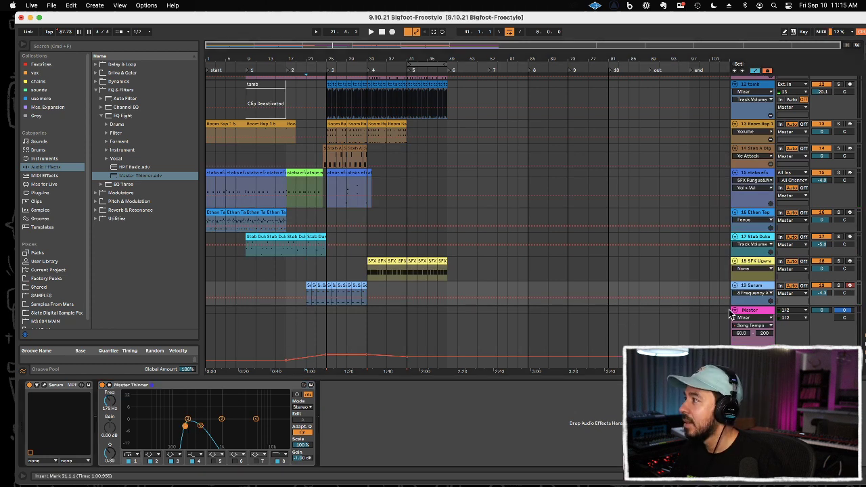
pyautogui.scroll(-3, 737, 267)
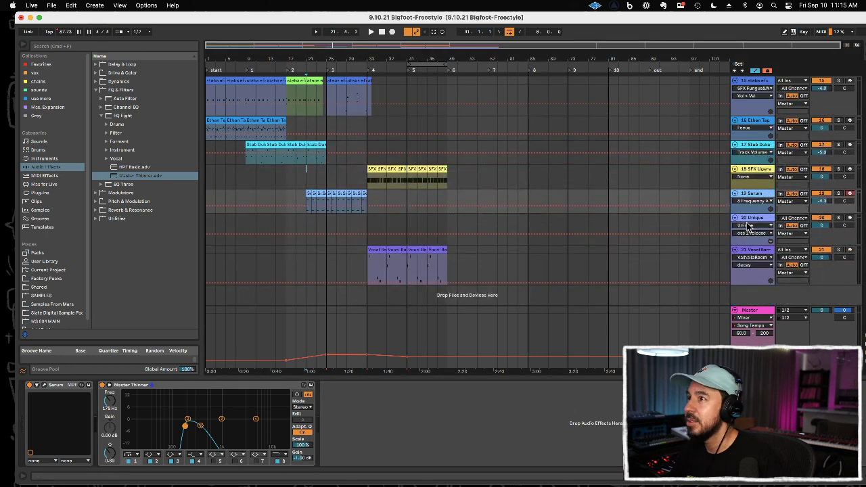
pyautogui.moveTo(749, 211); pyautogui.dragTo(749, 267)
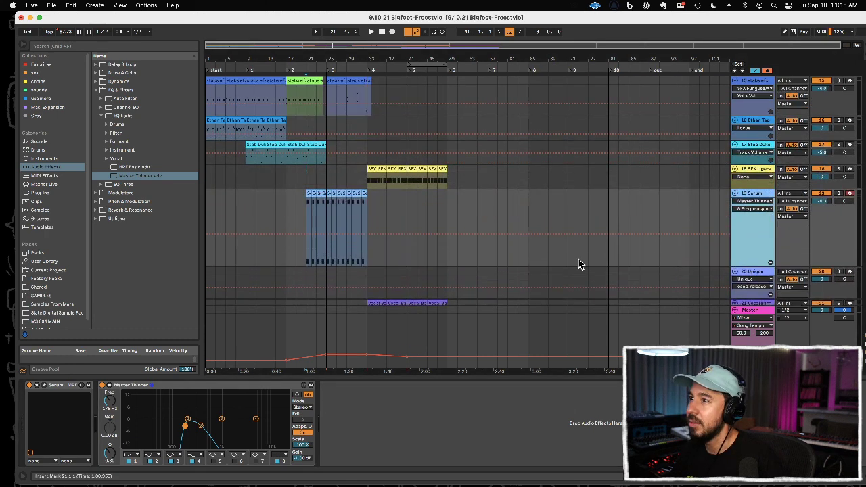
pyautogui.moveTo(303, 54); pyautogui.dragTo(299, 106)
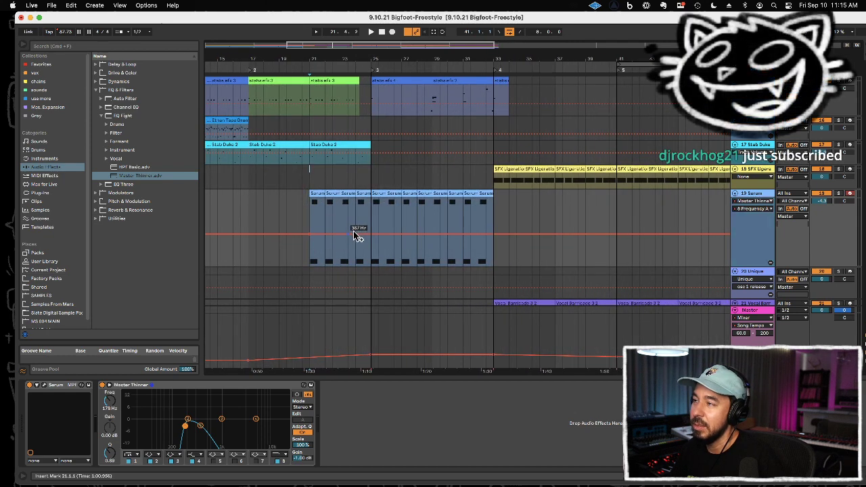
# Step: Try ramping the Serum EQ's high cut from 387 Hz at bar 21 to 22.0 kHz at bar 25
pyautogui.moveTo(367, 235); pyautogui.dragTo(368, 201)
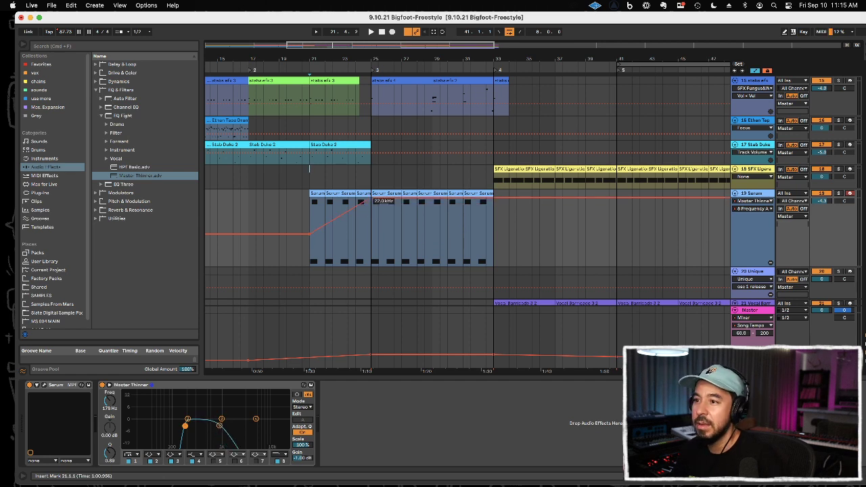
pyautogui.moveTo(371, 199)
pyautogui.mouseDown()
pyautogui.moveTo(371, 265)
pyautogui.moveTo(378, 198)
pyautogui.mouseUp()
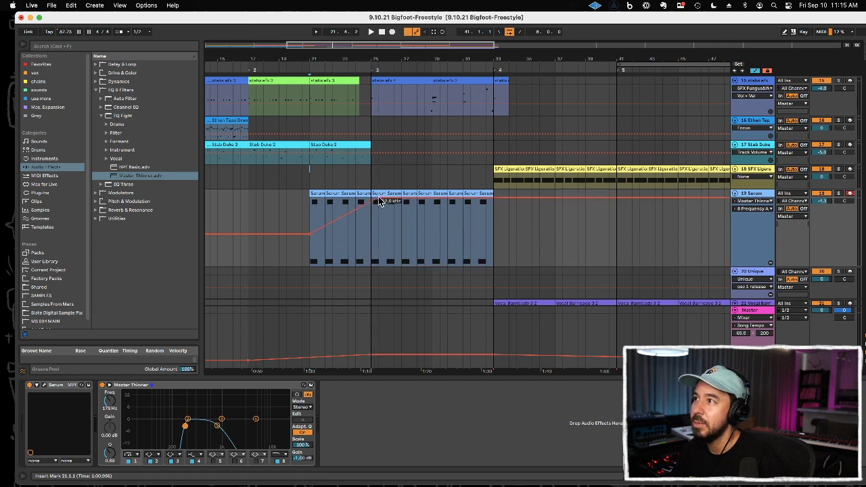
pyautogui.click(109, 386)
pyautogui.click(109, 385)
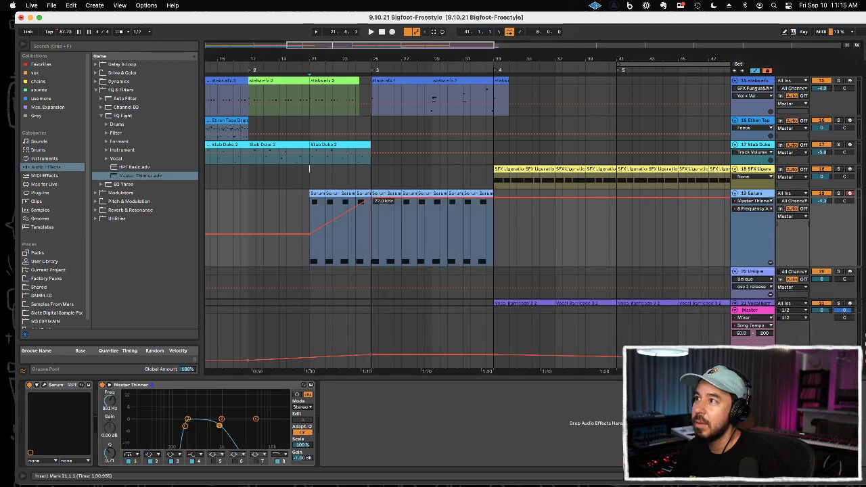
pyautogui.click(373, 202)
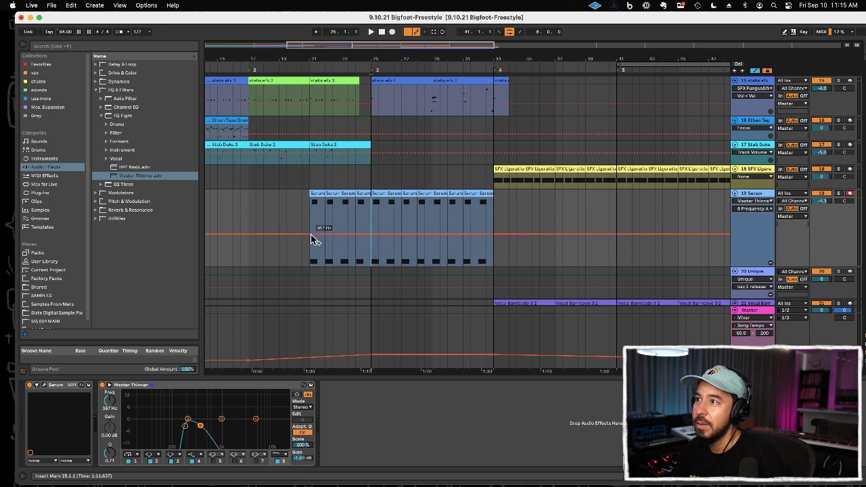
# Step: Automate the Serum EQ's high cut to rise from bar 21 to 8.20 kHz at bar 25, jumping there to 22.0 kHz
pyautogui.moveTo(201, 423); pyautogui.dragTo(287, 424)
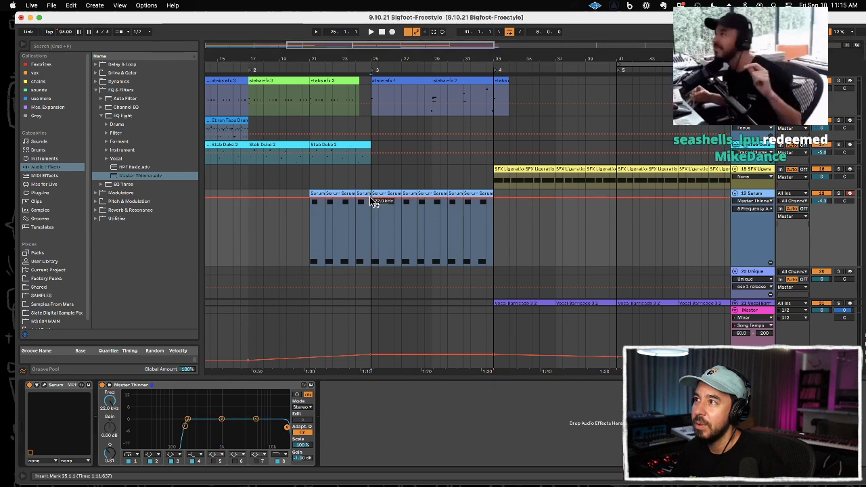
pyautogui.moveTo(365, 198); pyautogui.dragTo(370, 208)
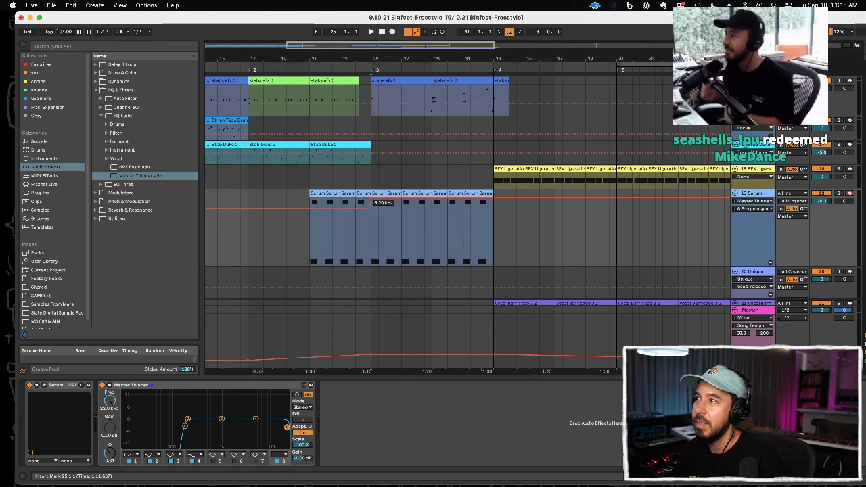
pyautogui.moveTo(310, 207); pyautogui.dragTo(309, 233)
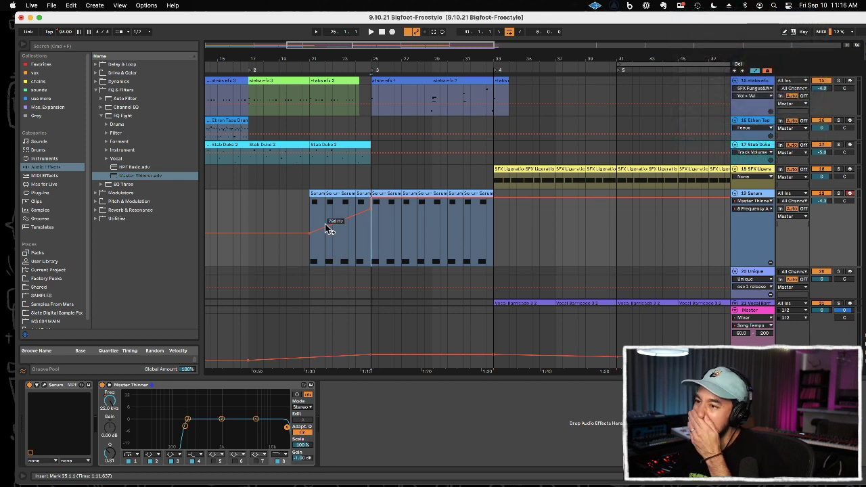
# Step: Automate the Serum EQ's low cut to descend from 178 Hz at bar 21, dropping to 10.0 Hz at bar 25
pyautogui.click(184, 428)
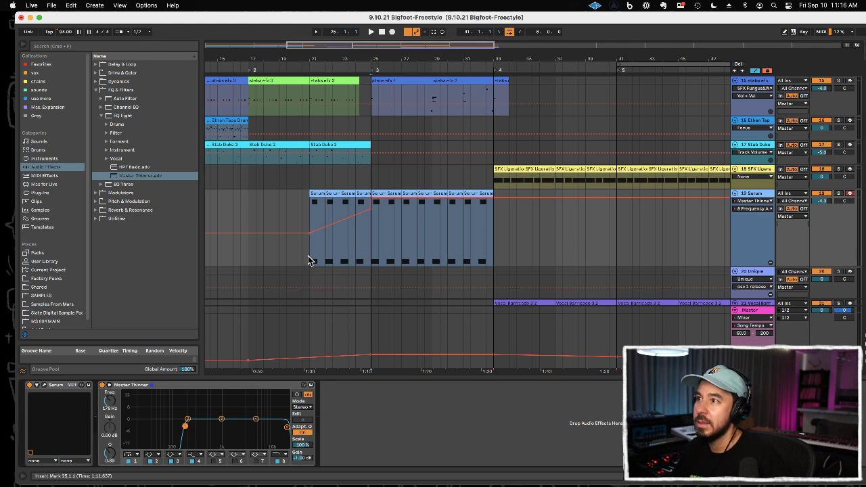
pyautogui.click(110, 406)
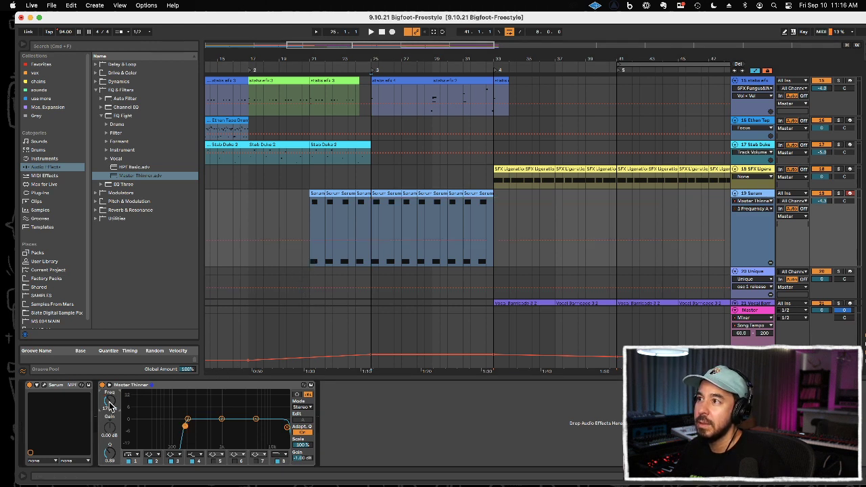
pyautogui.click(310, 240)
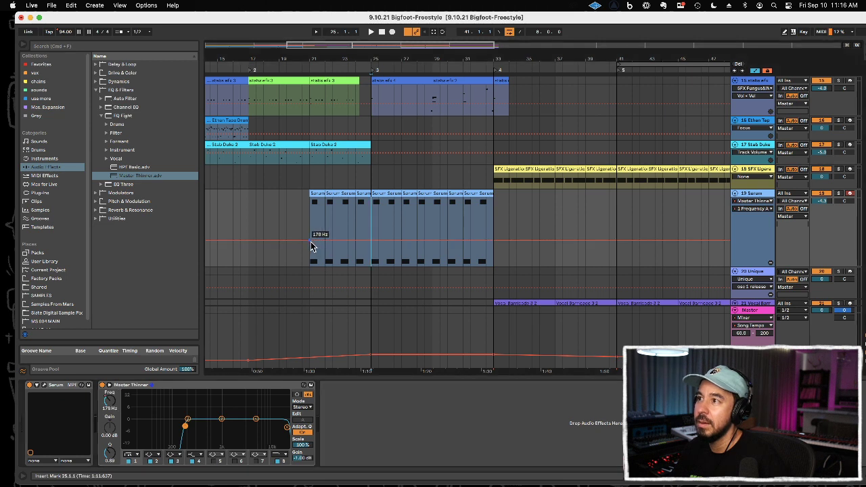
pyautogui.moveTo(369, 240); pyautogui.dragTo(377, 266)
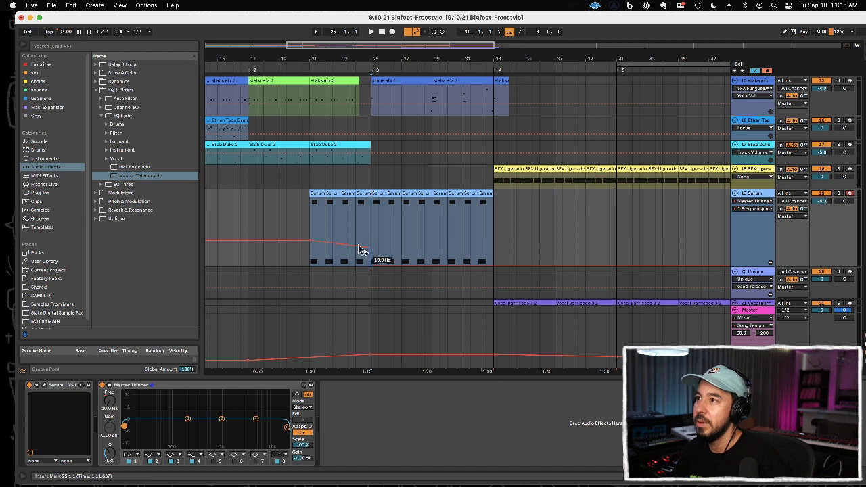
# Step: Play the arrangement from bar 20.3 to audition the Serum filter sweep
pyautogui.click(302, 213)
pyautogui.press('space')
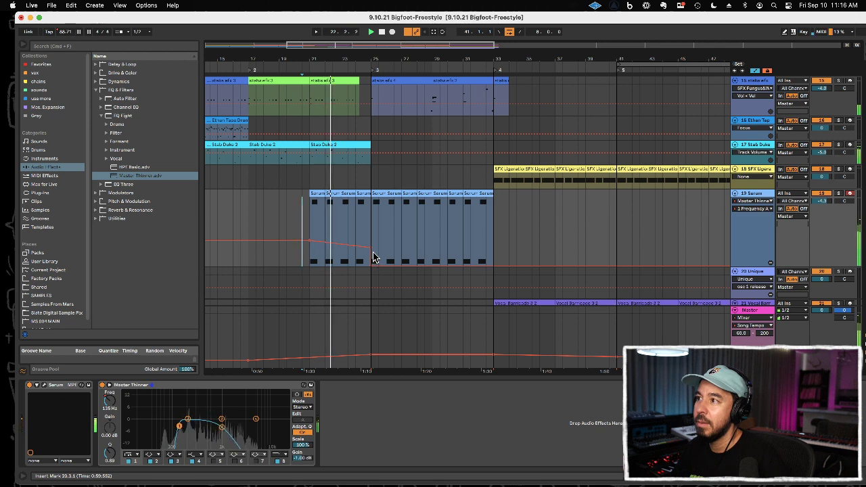
pyautogui.press('space')
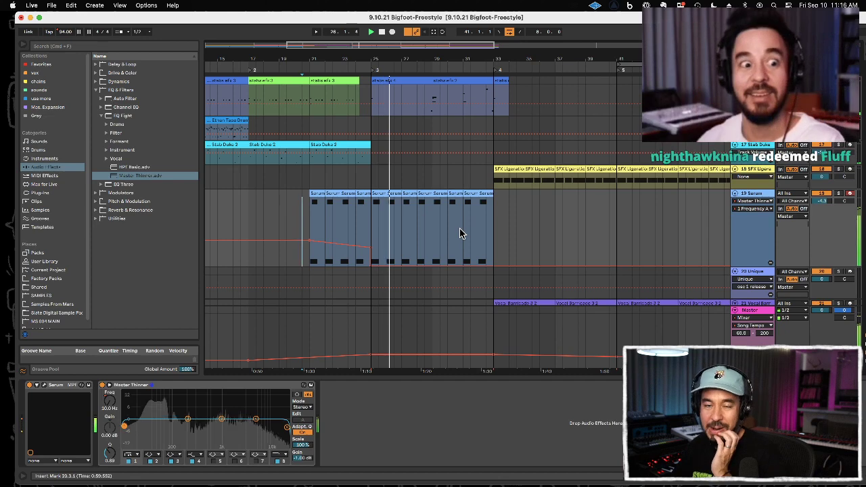
# Step: Hide the automation lanes and the device view, and show the whole arrangement during playback
pyautogui.press('a')
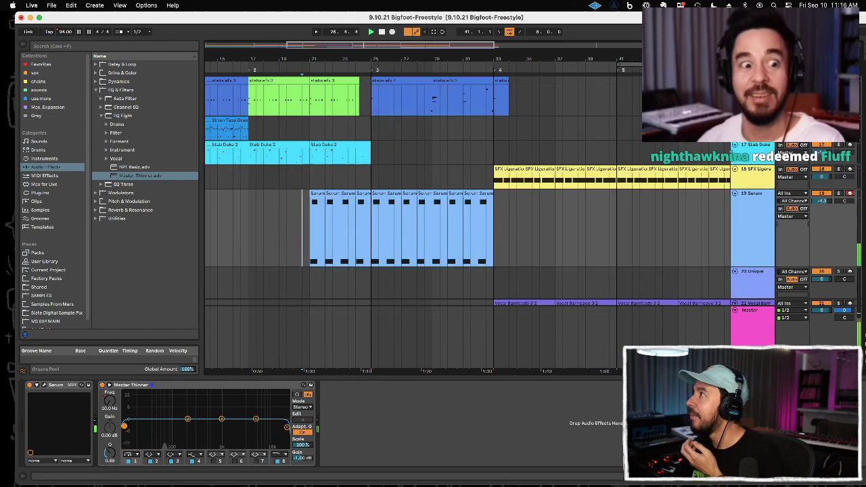
pyautogui.moveTo(515, 58); pyautogui.dragTo(375, 19)
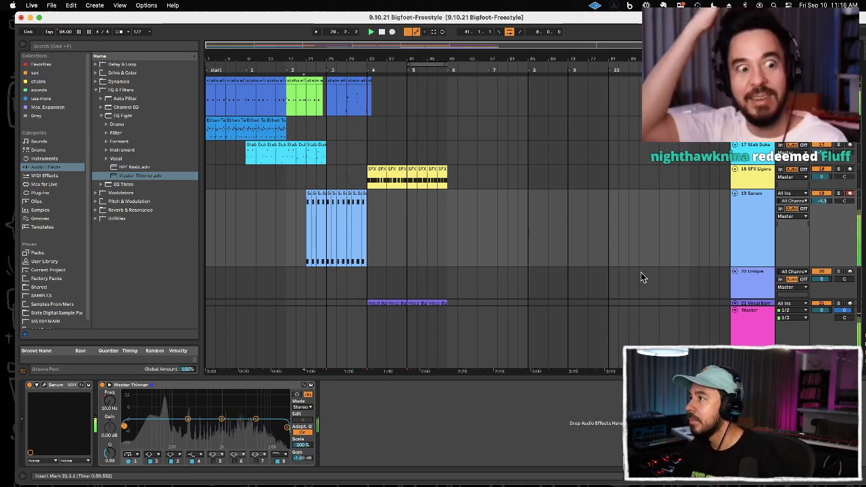
pyautogui.scroll(1, 568, 288)
pyautogui.scroll(1, 568, 288)
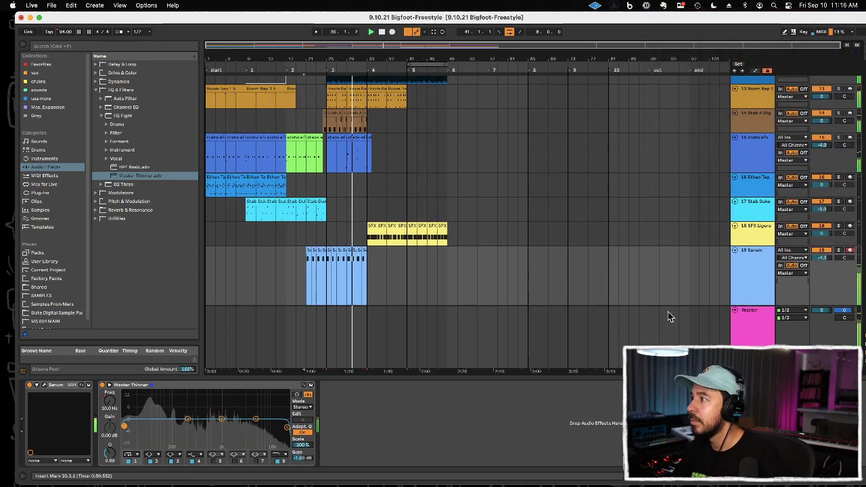
pyautogui.click(600, 376)
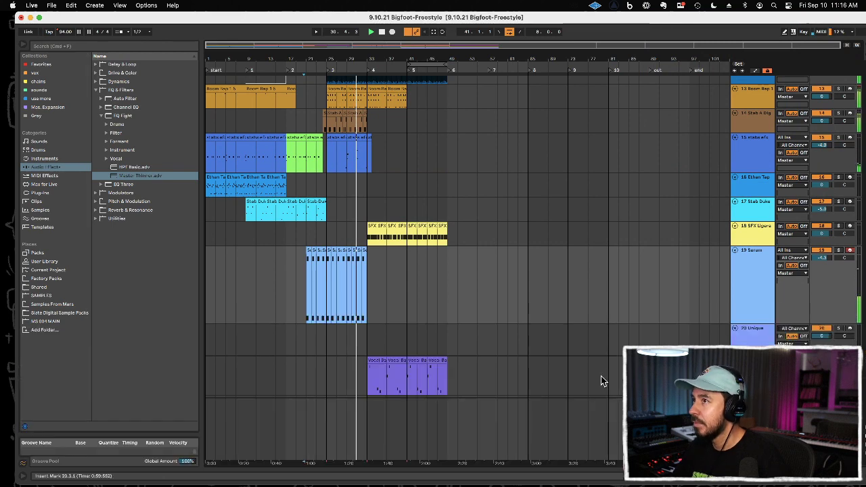
pyautogui.scroll(-2, 521, 272)
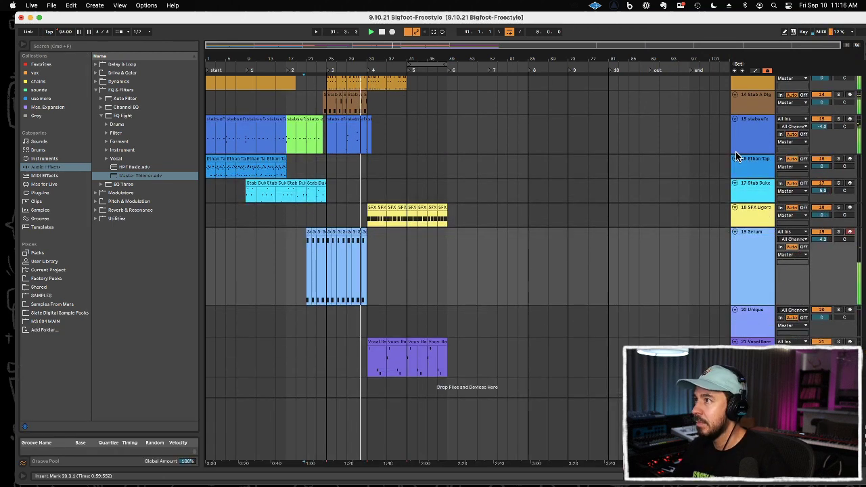
# Step: Try out the Ethan Tape track, and record a new part on the Unique track from bar 39 to 49
pyautogui.click(750, 161)
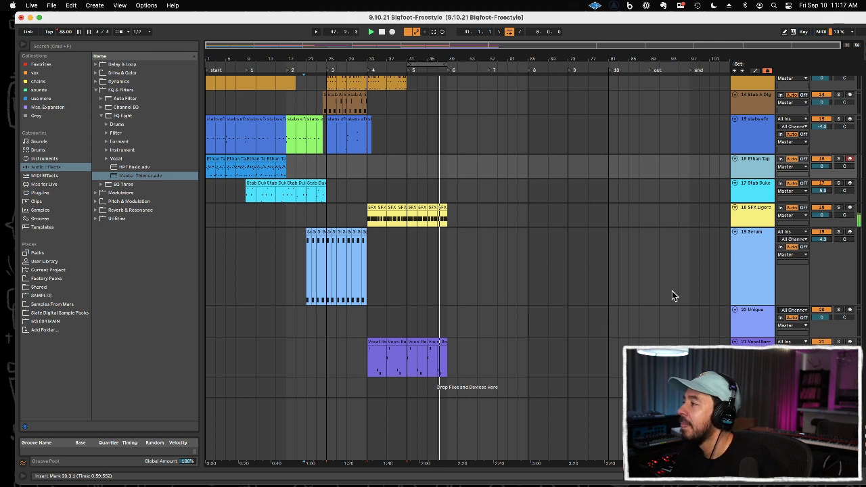
pyautogui.click(728, 322)
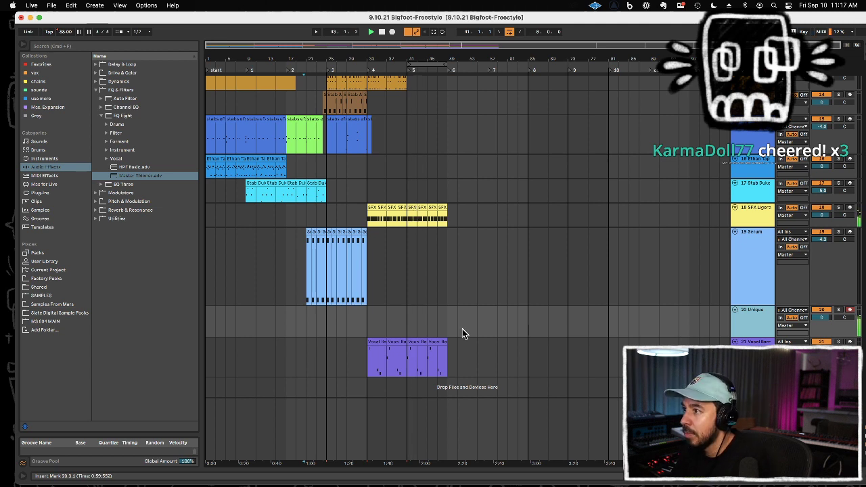
pyautogui.click(399, 326)
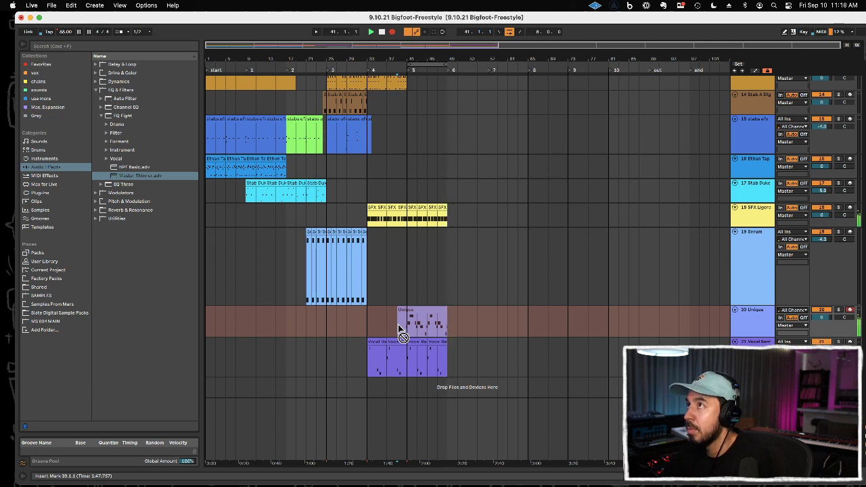
pyautogui.press('space')
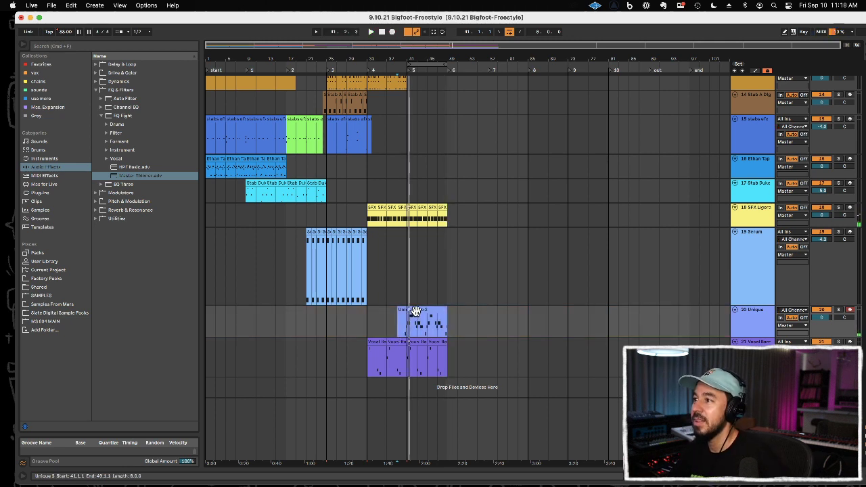
# Step: Consolidate the recorded Unique clips from bar 39 to 49 into one clip and select its notes
pyautogui.click(397, 310)
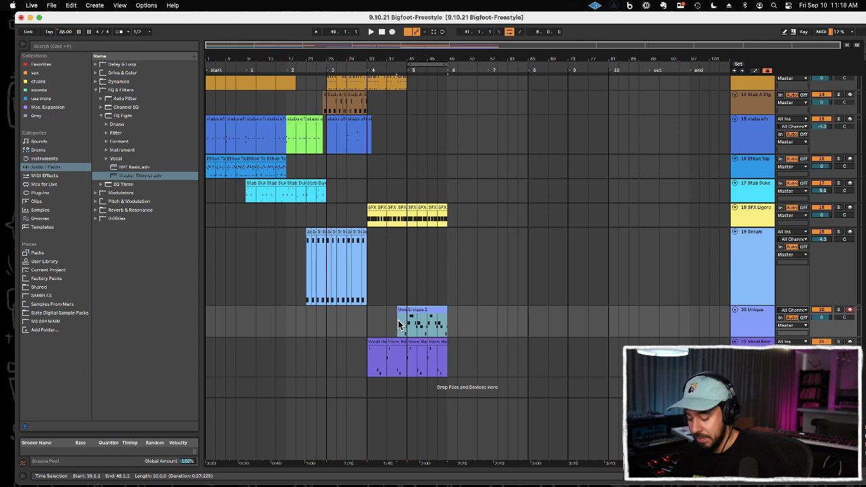
pyautogui.doubleClick(411, 318)
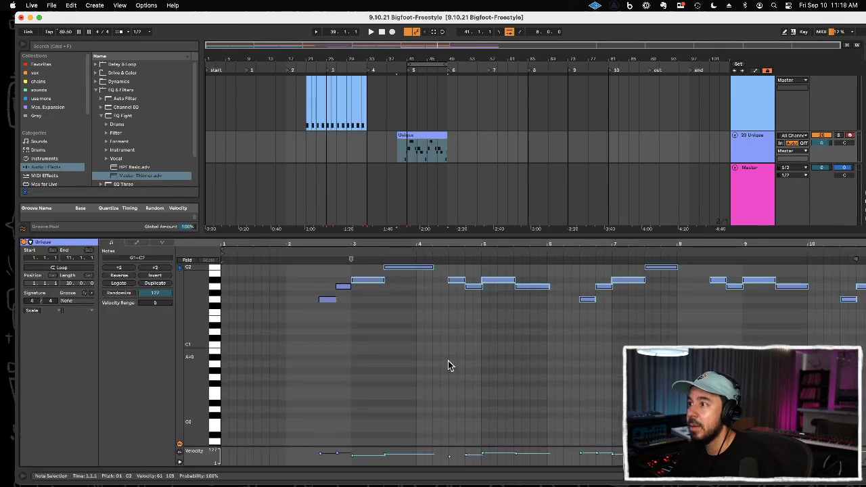
pyautogui.press('super+a')
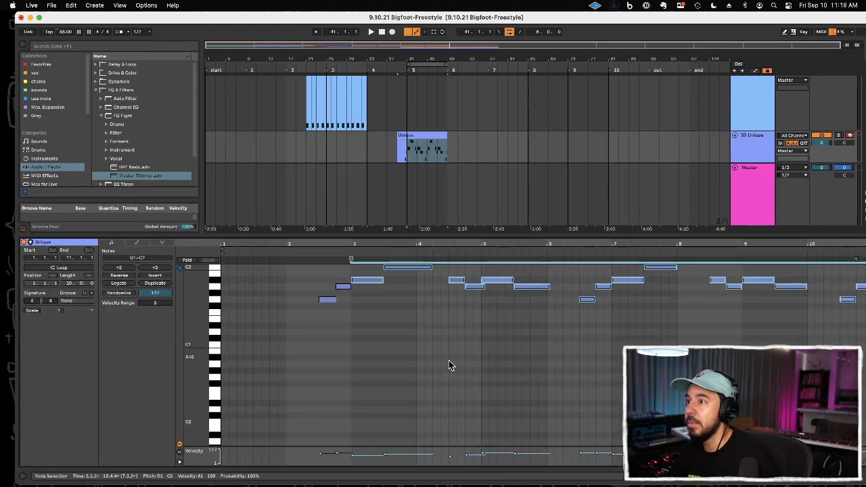
# Step: Play from bar 41, duplicate bars 41 to 49 of the Unique clip to bar 49, and loop the copy
pyautogui.click(406, 178)
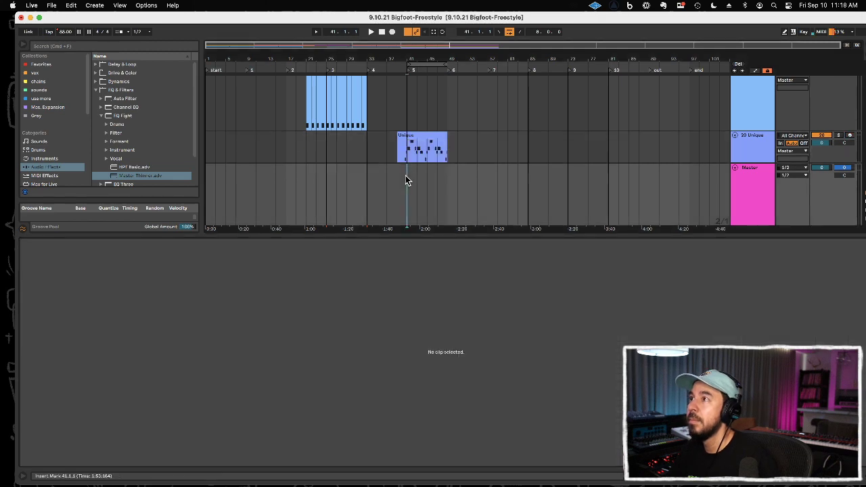
pyautogui.click(413, 139)
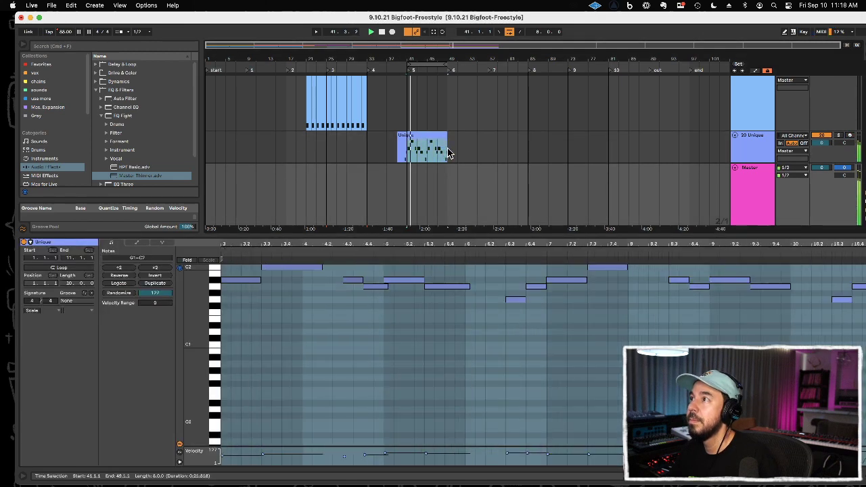
pyautogui.press('super+d')
pyautogui.press('super+l')
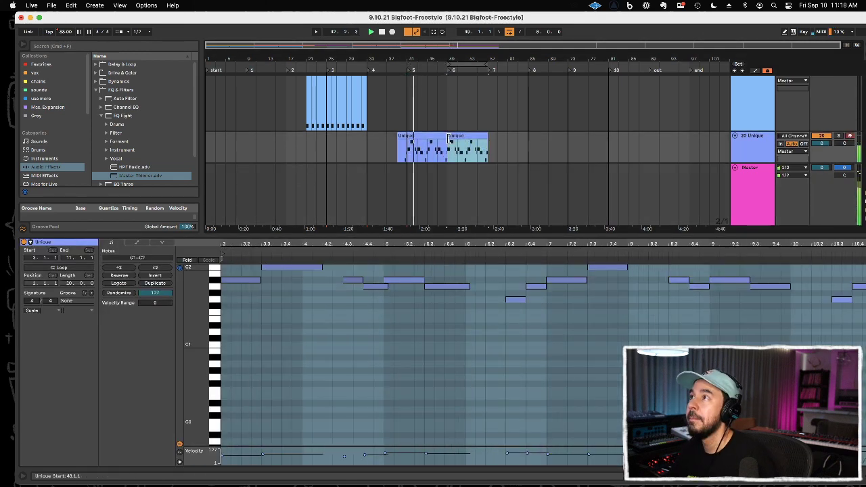
pyautogui.scroll(5, 448, 144)
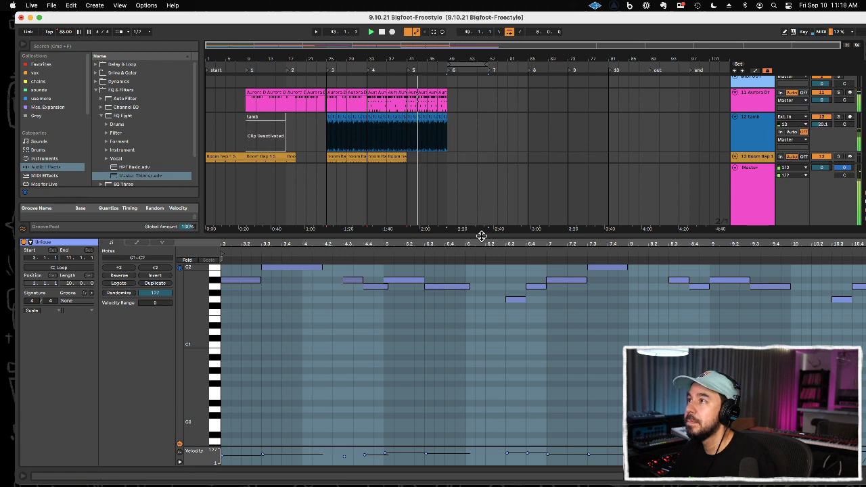
# Step: Remove the tamb audio from bar 45 to 49, and duplicate the Aurora drum clips at bars 45 to 49 twice to reach bar 57
pyautogui.press('super+alt+l')
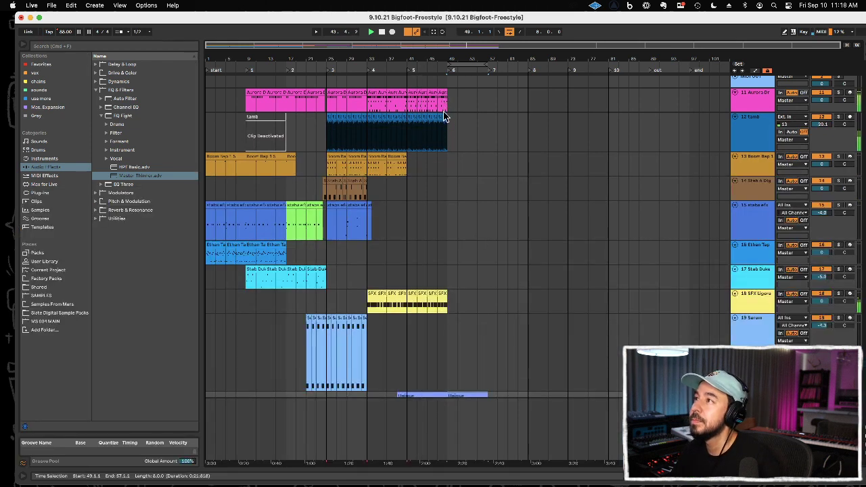
pyautogui.click(433, 138)
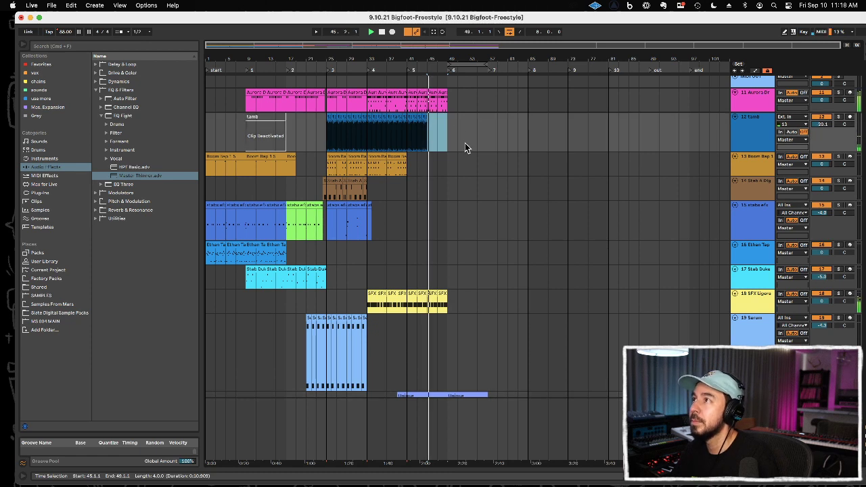
pyautogui.moveTo(440, 90); pyautogui.dragTo(432, 93)
pyautogui.press('super+d')
pyautogui.press('super+d')
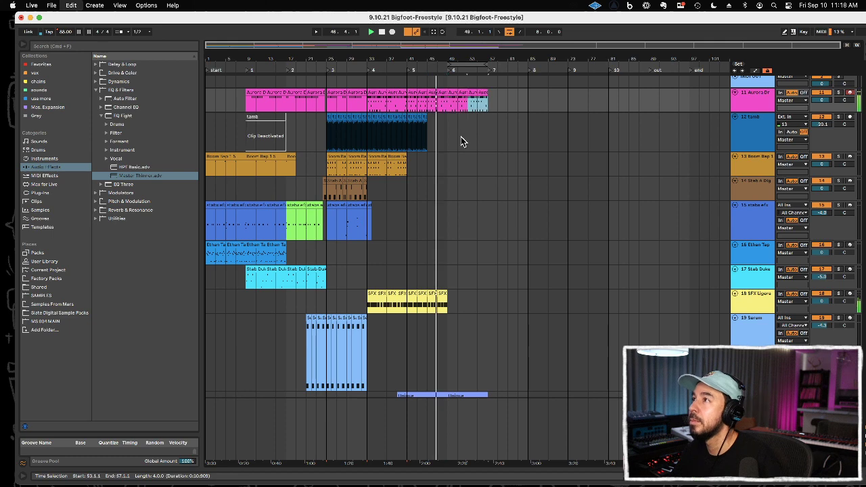
# Step: Duplicate the last four-bar Vocal Barricade clip twice so that part runs to bar 57
pyautogui.scroll(-1, 455, 166)
pyautogui.click(444, 160)
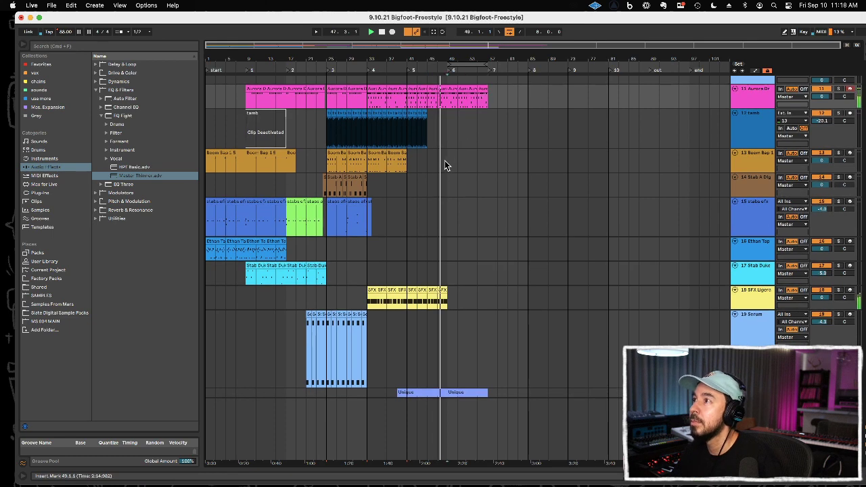
pyautogui.scroll(-5, 457, 281)
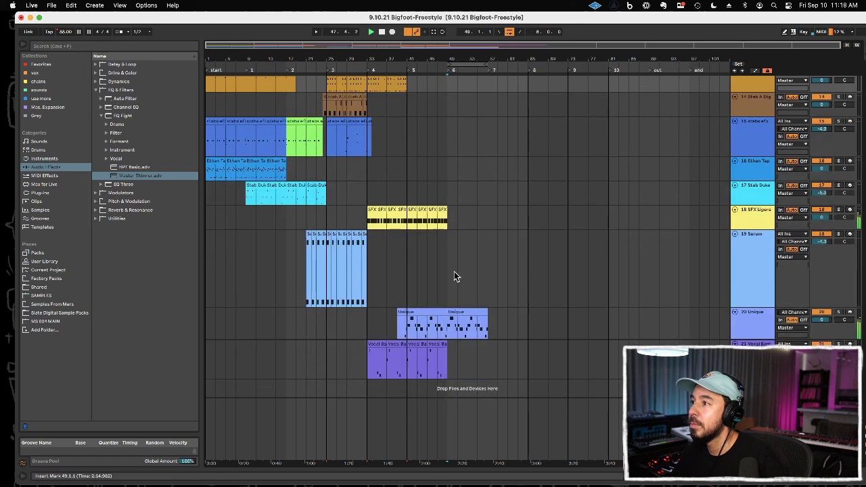
pyautogui.click(436, 345)
pyautogui.press('super+d')
pyautogui.press('super+d')
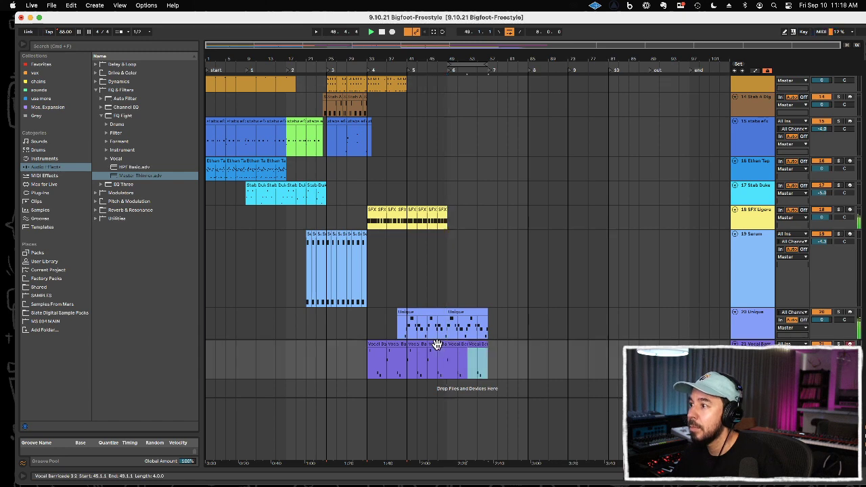
# Step: Record a kick and snare pattern on the Boom Bap track from bar 49 to 57
pyautogui.scroll(7, 446, 312)
pyautogui.click(452, 204)
pyautogui.click(452, 200)
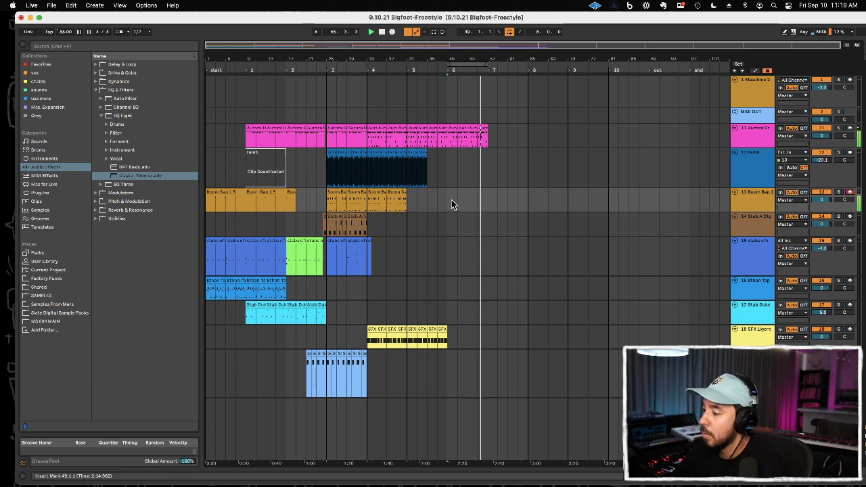
pyautogui.press('F9')
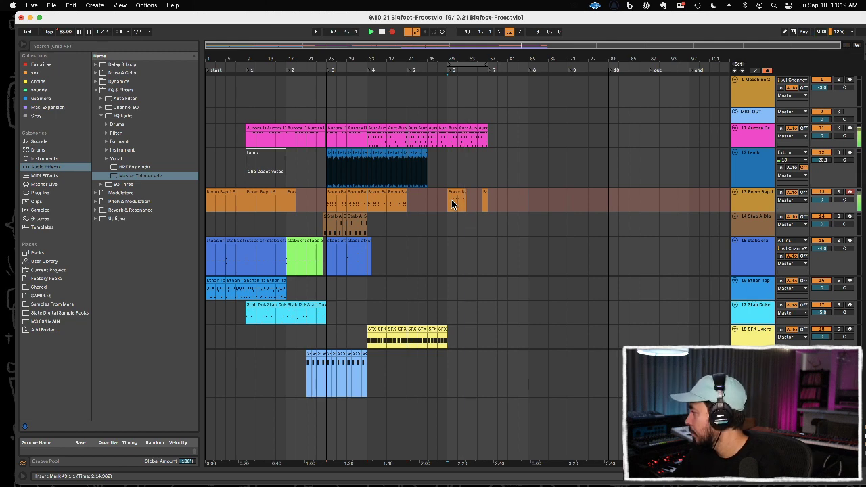
pyautogui.press('F9')
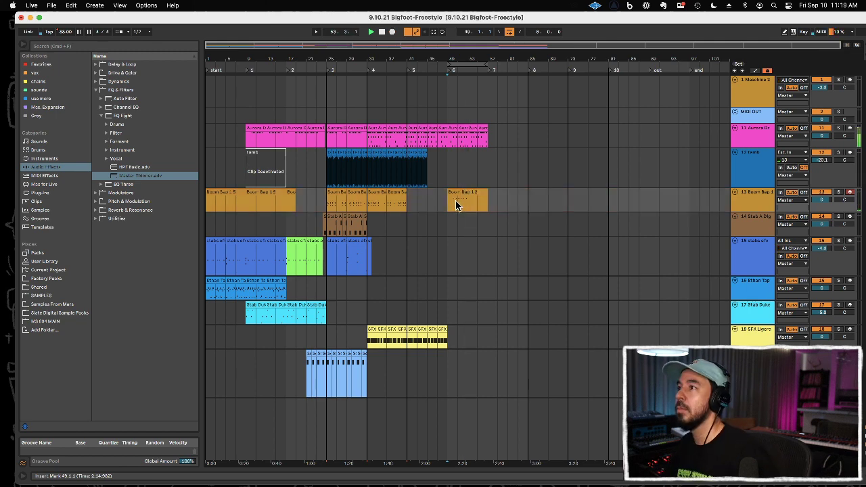
# Step: Quantize the notes of the new Boom Bap clip to 1/16 at 100%, adjusting note starts and ends
pyautogui.doubleClick(458, 193)
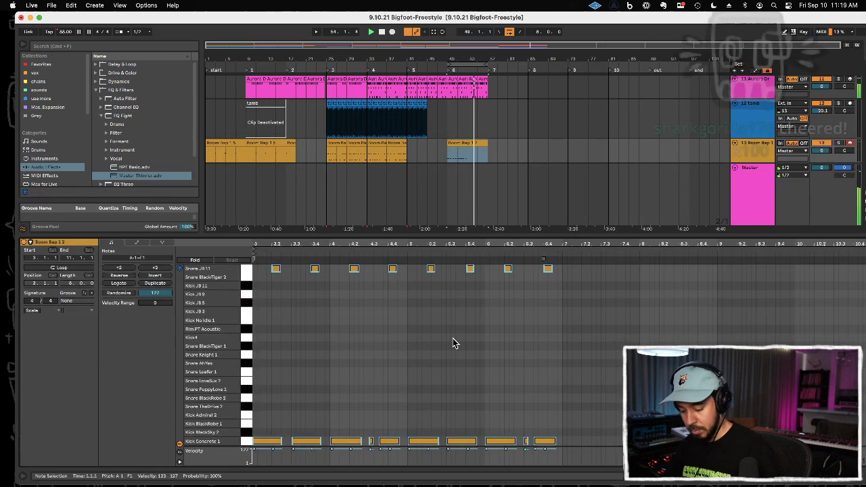
pyautogui.press('super+shift+u')
pyautogui.moveTo(467, 256); pyautogui.dragTo(467, 252)
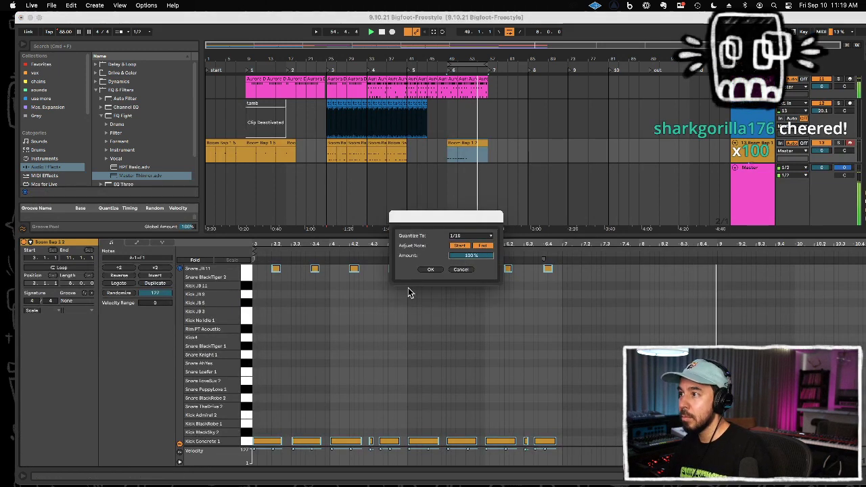
pyautogui.click(430, 269)
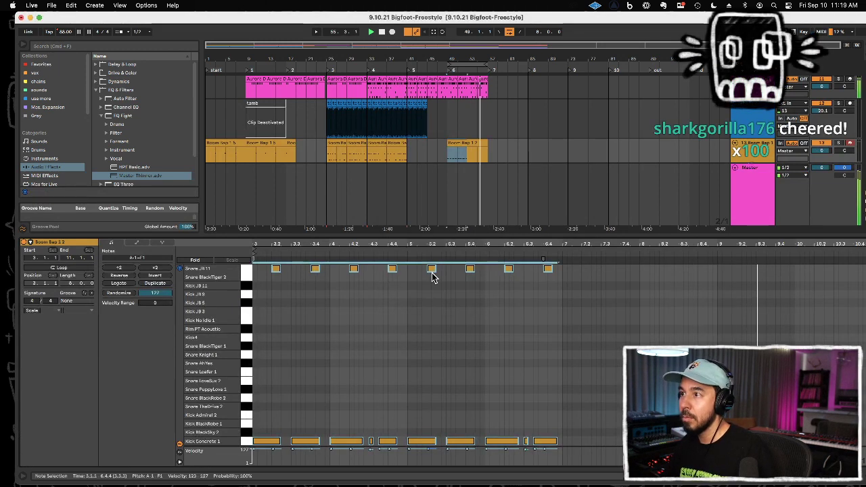
pyautogui.click(388, 312)
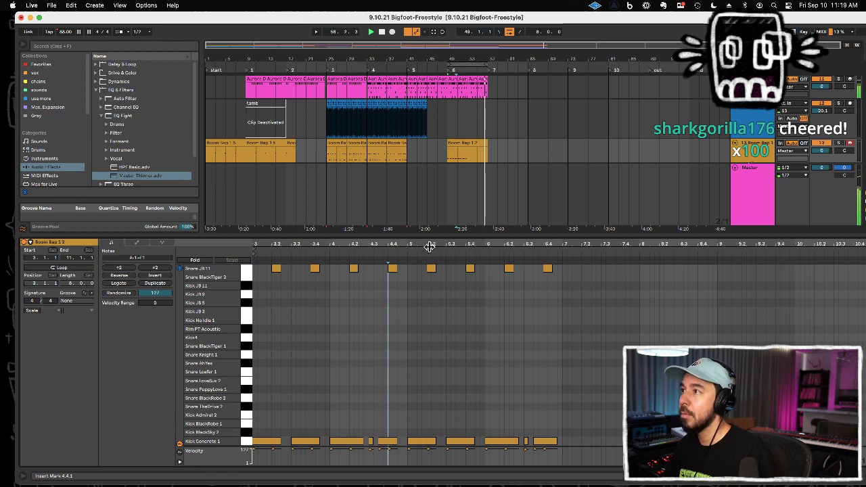
# Step: Keep only bars 49 to 53 of the new Boom Bap clip, duplicate them to bar 53, and hide the clip view
pyautogui.click(467, 161)
pyautogui.moveTo(457, 158); pyautogui.dragTo(447, 124)
pyautogui.press('super+d')
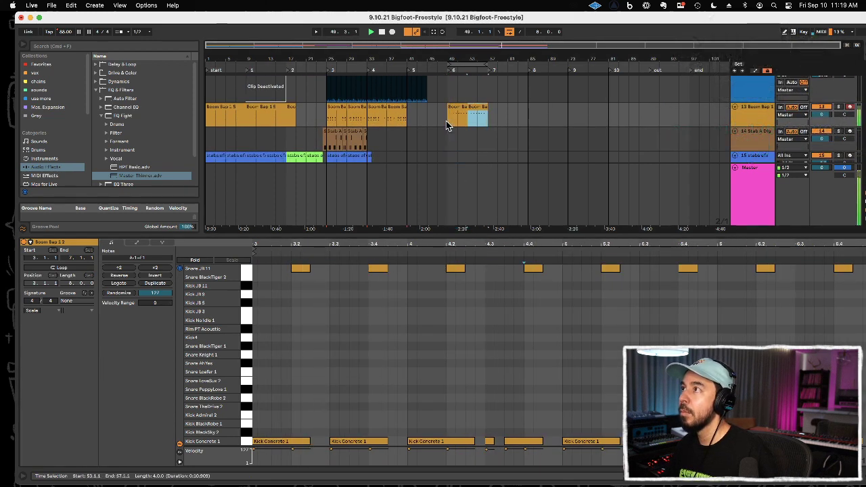
pyautogui.doubleClick(476, 234)
pyautogui.scroll(3, 476, 233)
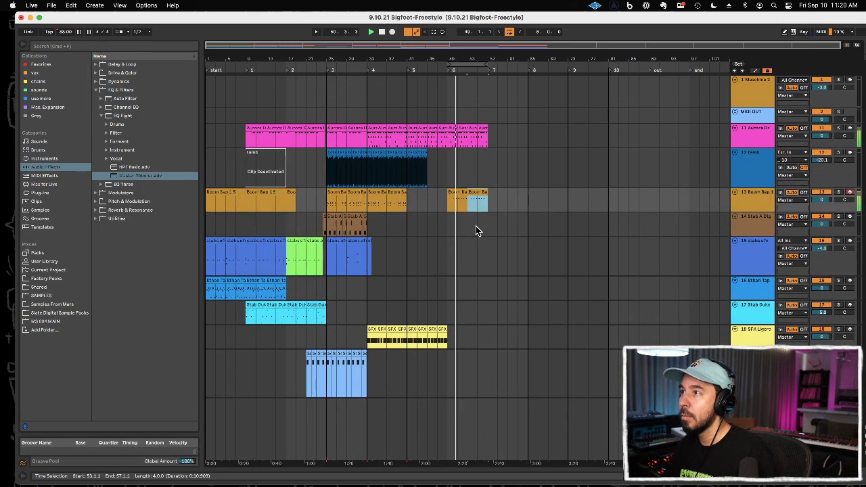
# Step: Overdub closed hi-hats on the Boom Bap track from bar 49, and consolidate bars 49 to 57 into one clip
pyautogui.click(446, 179)
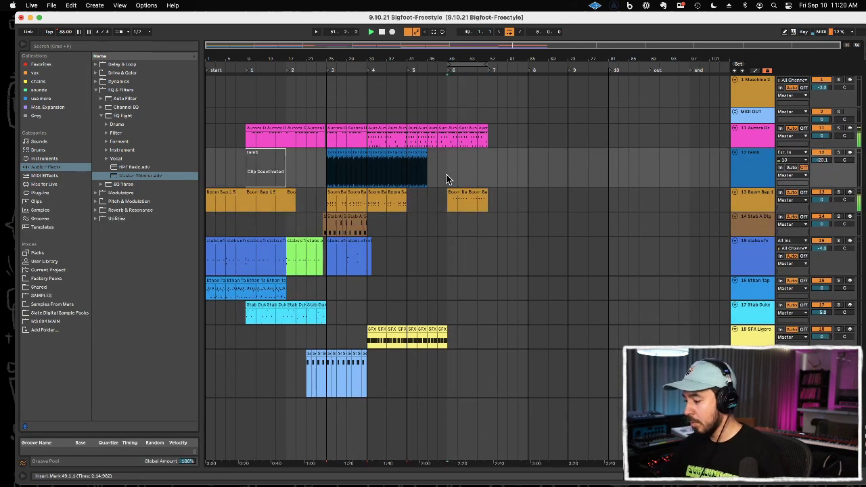
pyautogui.press('Down')
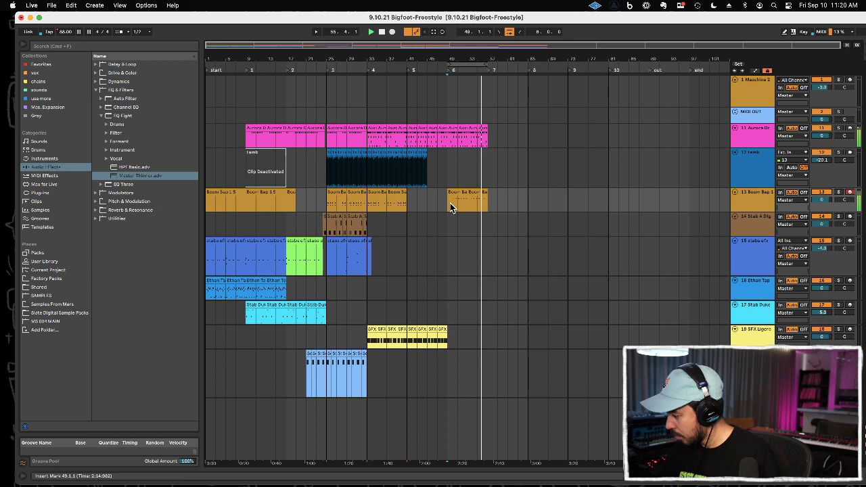
pyautogui.press('space')
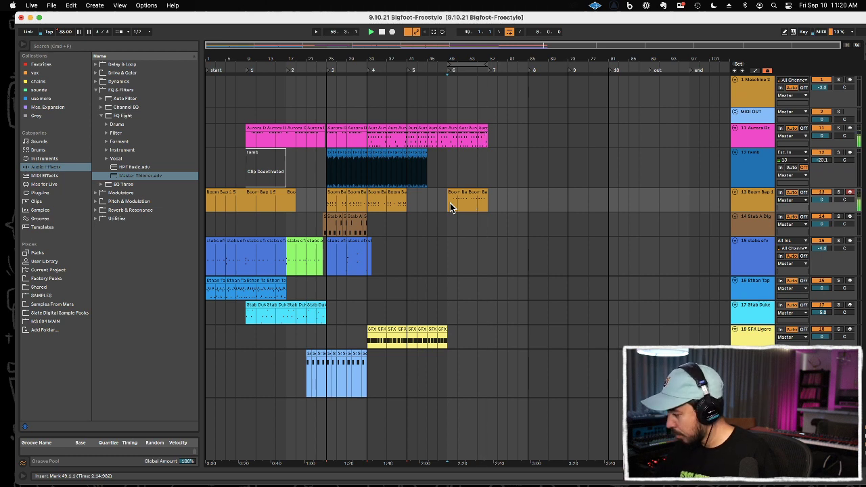
pyautogui.press('F9')
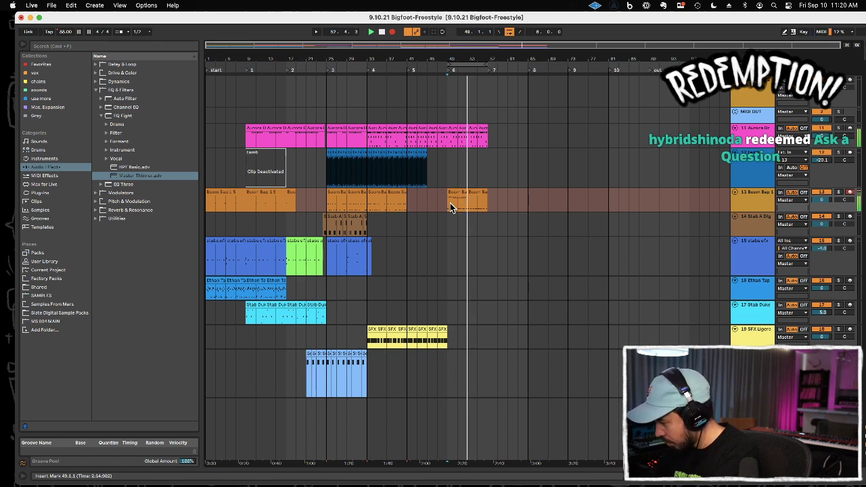
pyautogui.press('F9')
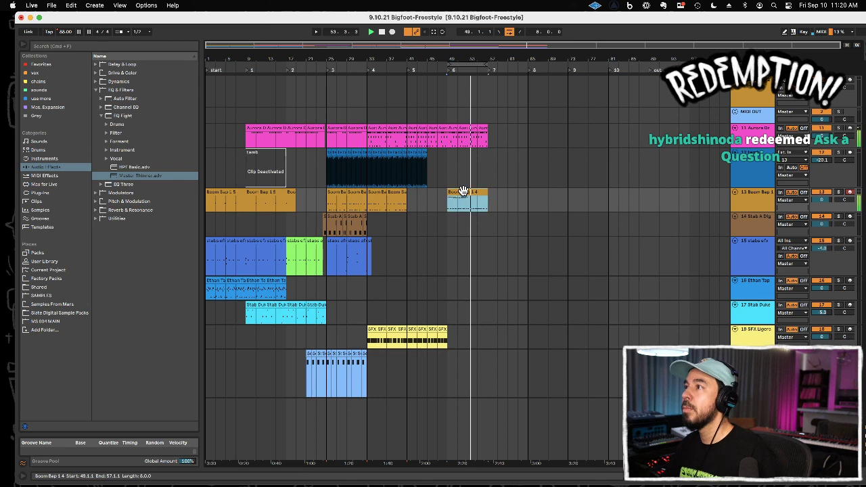
# Step: Duplicate the closed hi-hat notes into the second four bars of the consolidated Boom Bap clip and hide the clip view
pyautogui.doubleClick(465, 189)
pyautogui.click(361, 260)
pyautogui.press('super+a')
pyautogui.moveTo(362, 243); pyautogui.dragTo(432, 276)
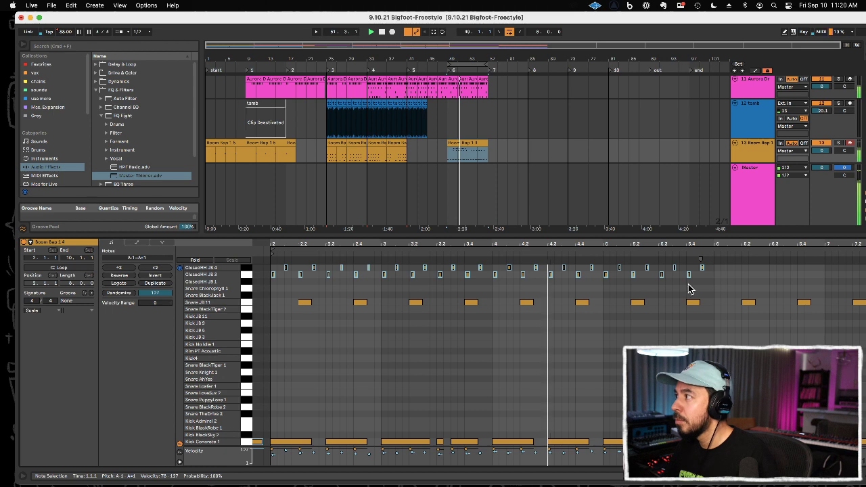
pyautogui.moveTo(714, 275); pyautogui.dragTo(227, 222)
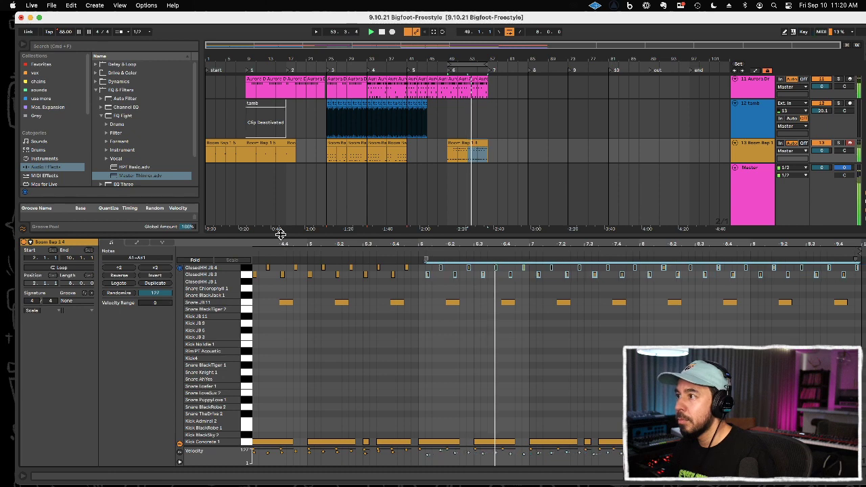
pyautogui.click(446, 319)
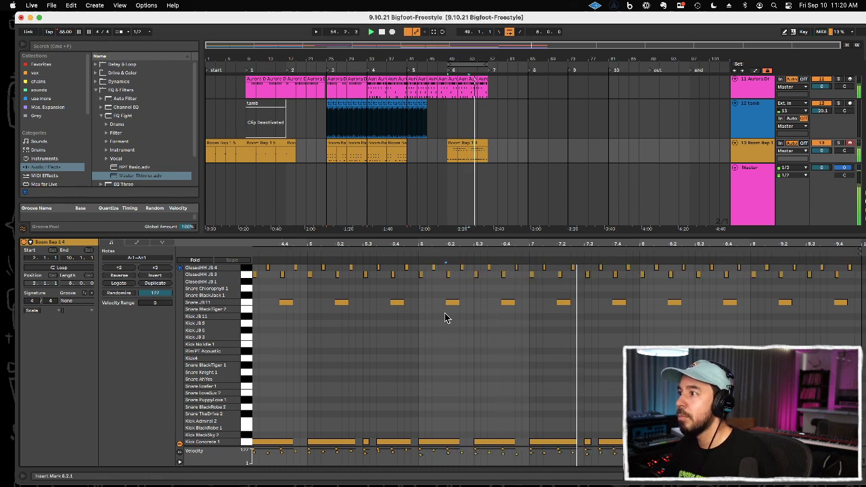
pyautogui.doubleClick(464, 235)
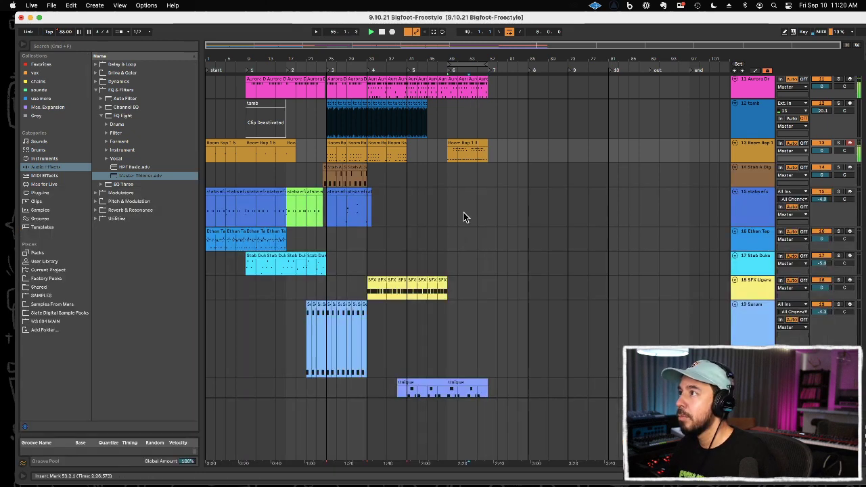
# Step: Try out the Stab Duke track over the looped section from bar 49 to 57
pyautogui.click(469, 143)
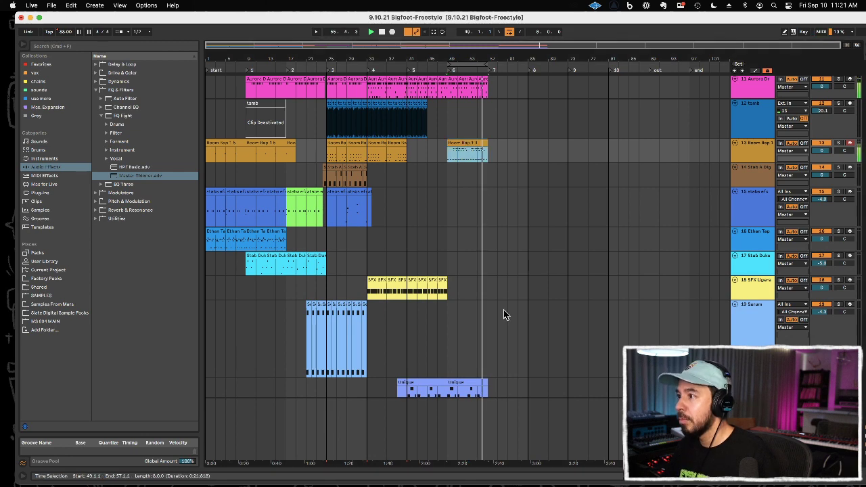
pyautogui.scroll(-3, 503, 309)
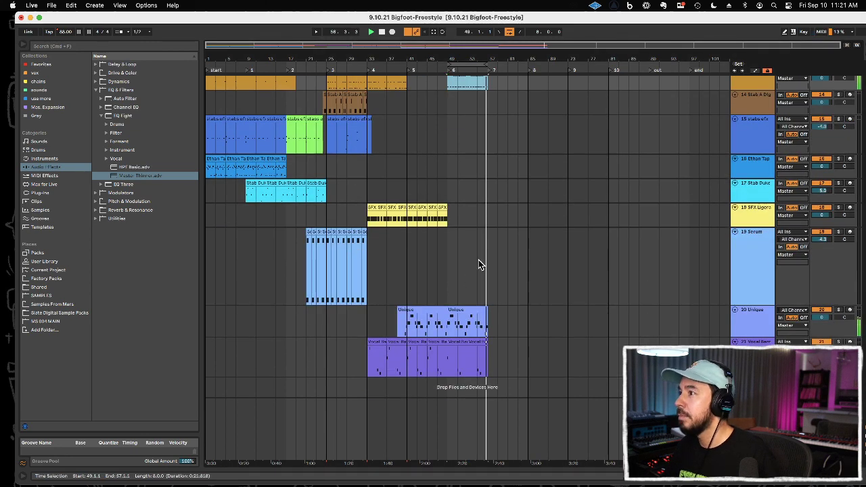
pyautogui.click(440, 189)
pyautogui.press('space')
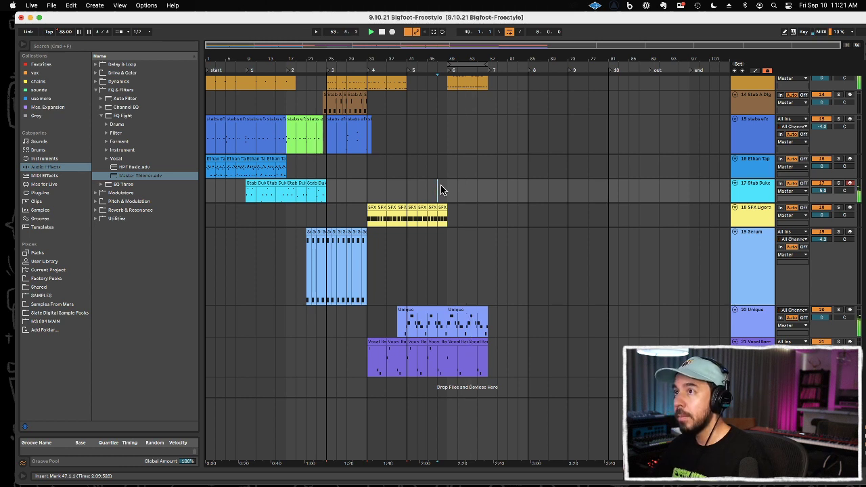
# Step: Delete the two Vocal Barricade clips from bar 49 to 57 and return to bar 49 on the Stab Duke track
pyautogui.click(460, 342)
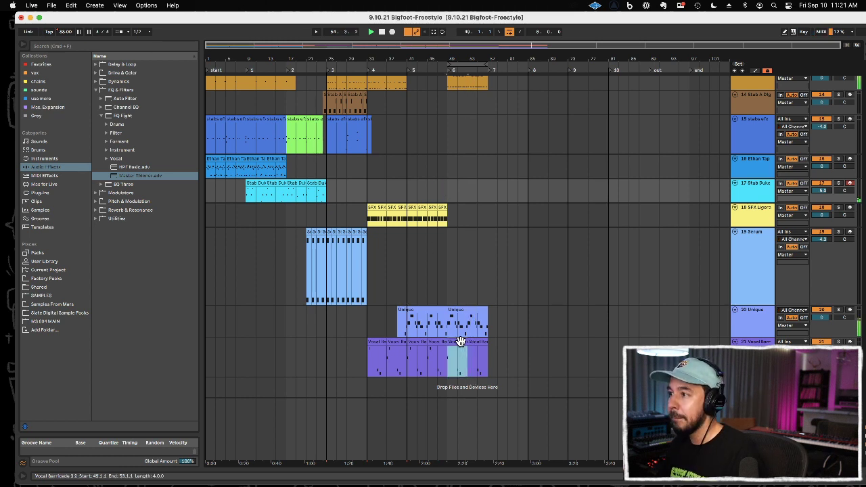
pyautogui.press('Delete')
pyautogui.click(480, 342)
pyautogui.press('Delete')
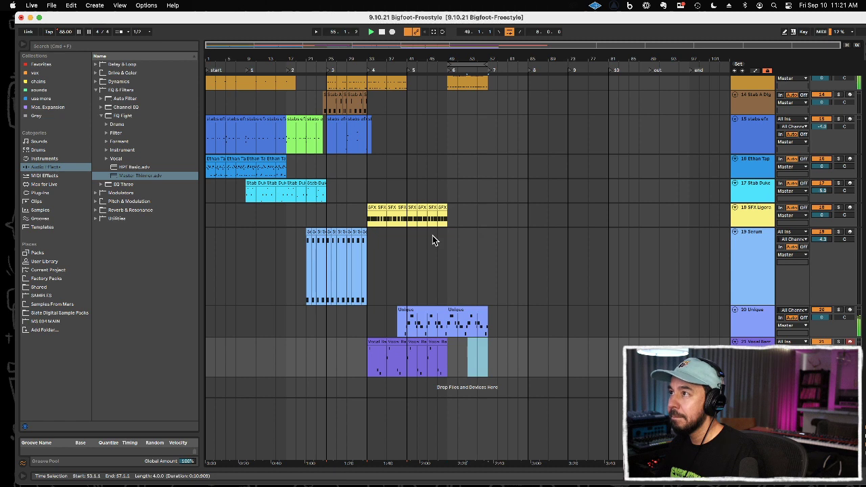
pyautogui.press('Delete')
pyautogui.click(438, 190)
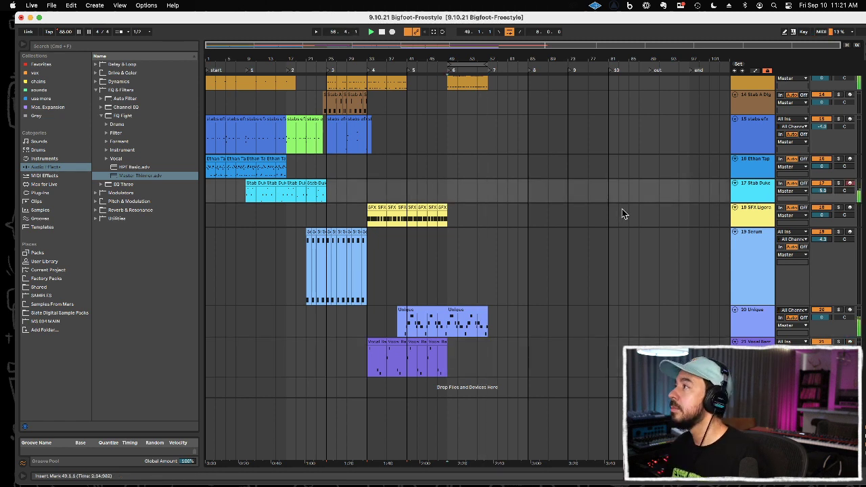
# Step: Insert a new MIDI track below the Vocal Barricade track
pyautogui.scroll(4, 621, 210)
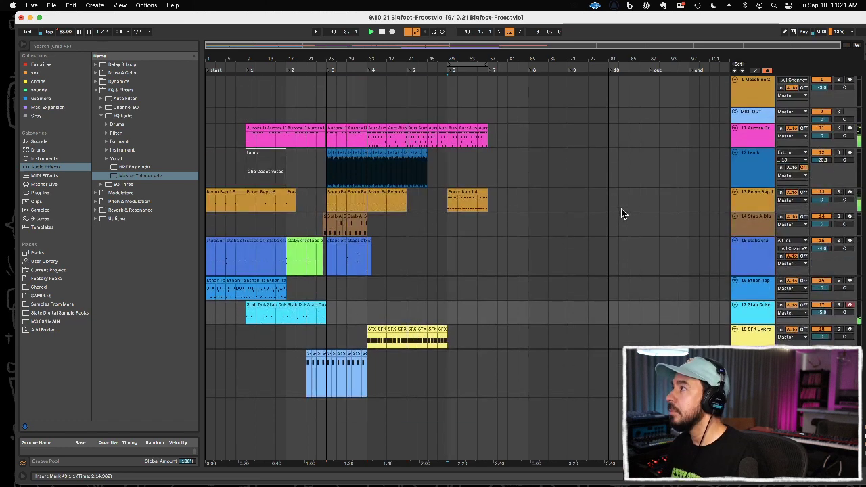
pyautogui.scroll(-4, 663, 206)
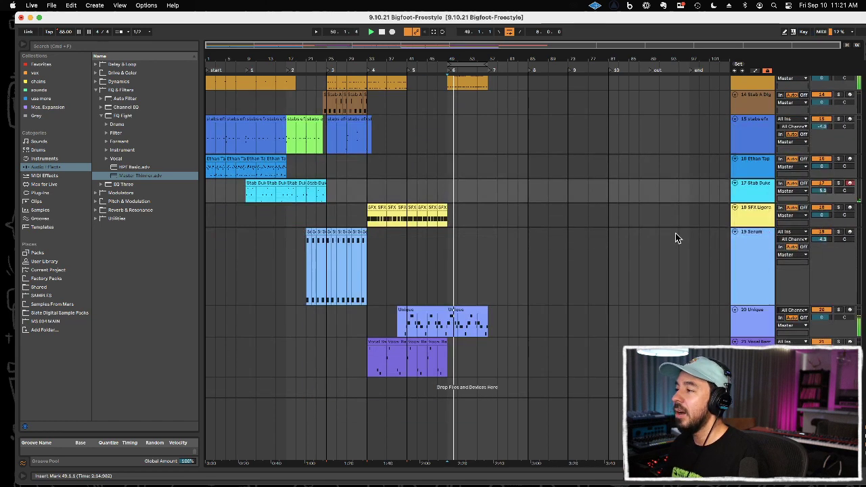
pyautogui.click(753, 343)
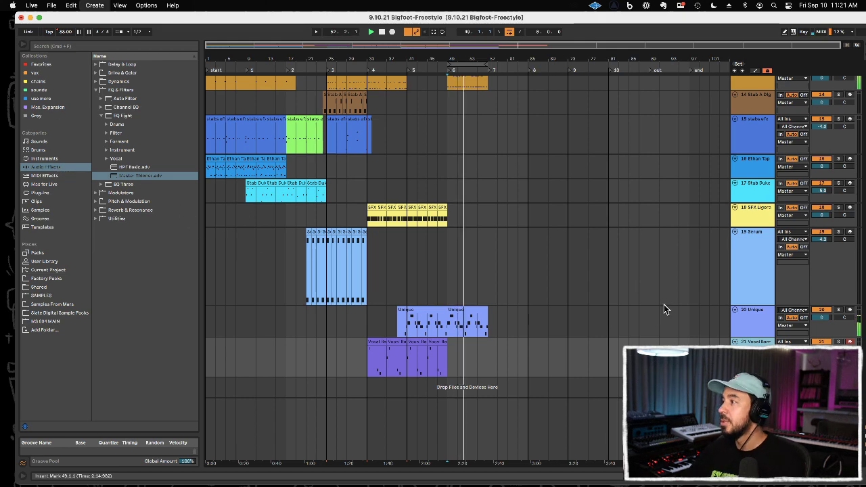
pyautogui.scroll(-3, 663, 305)
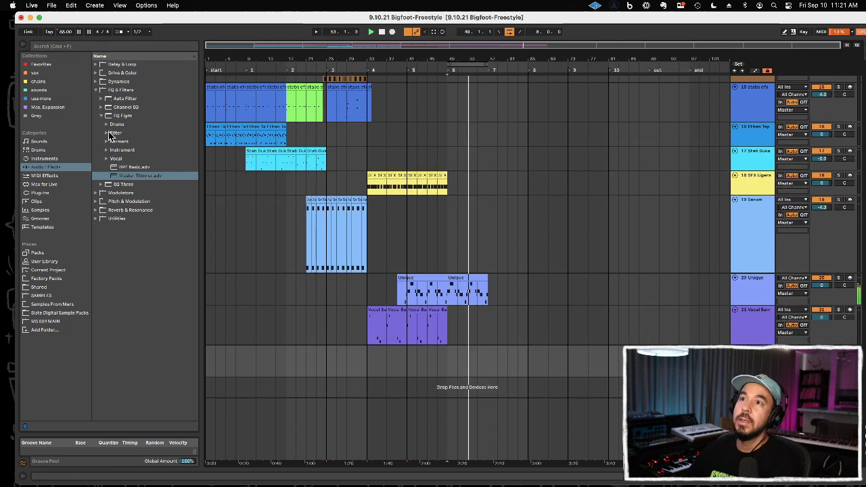
# Step: Browse the Mas. Expansion collection to the One Shots samples of the True School Library
pyautogui.click(67, 108)
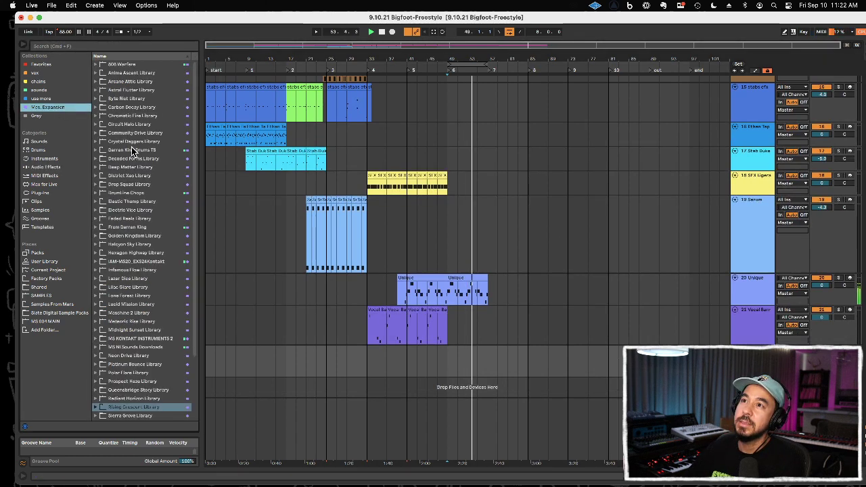
pyautogui.scroll(-5, 121, 167)
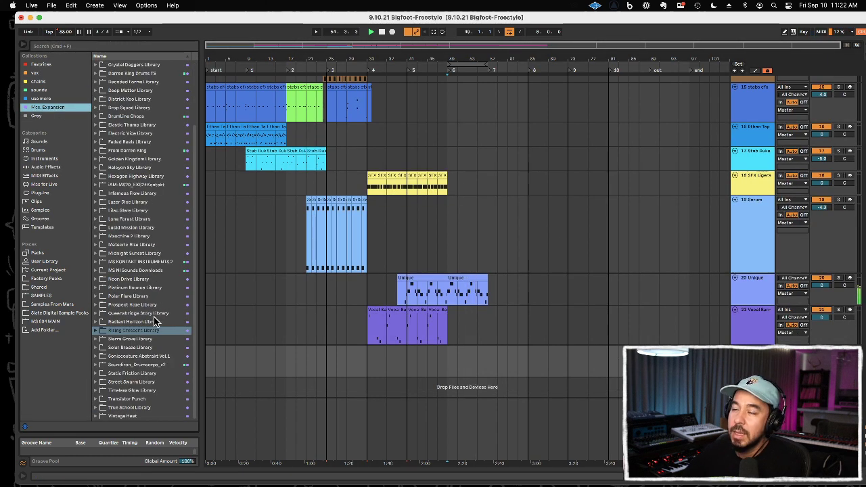
pyautogui.click(141, 408)
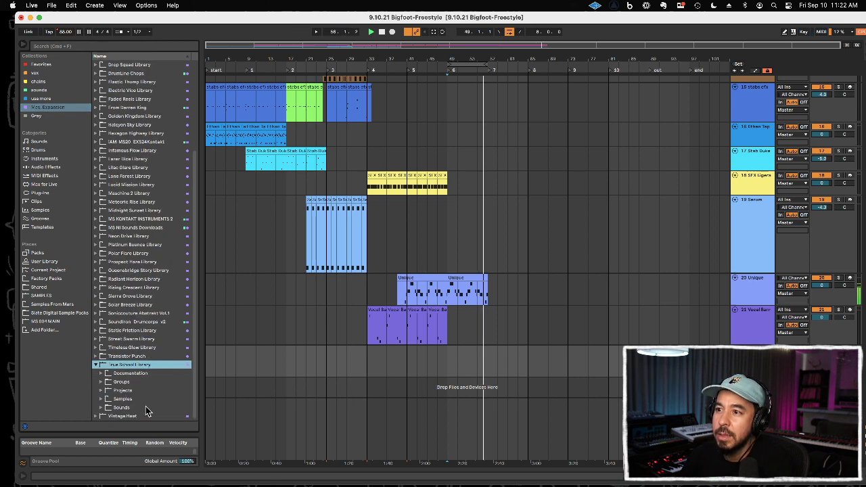
pyautogui.click(145, 400)
pyautogui.click(145, 407)
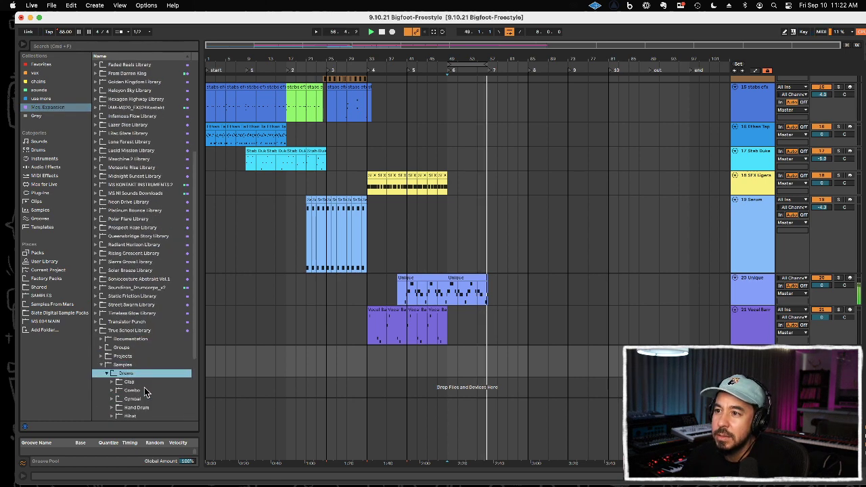
pyautogui.press('Left')
pyautogui.press('Down')
pyautogui.press('Down')
pyautogui.press('Down')
pyautogui.press('Right')
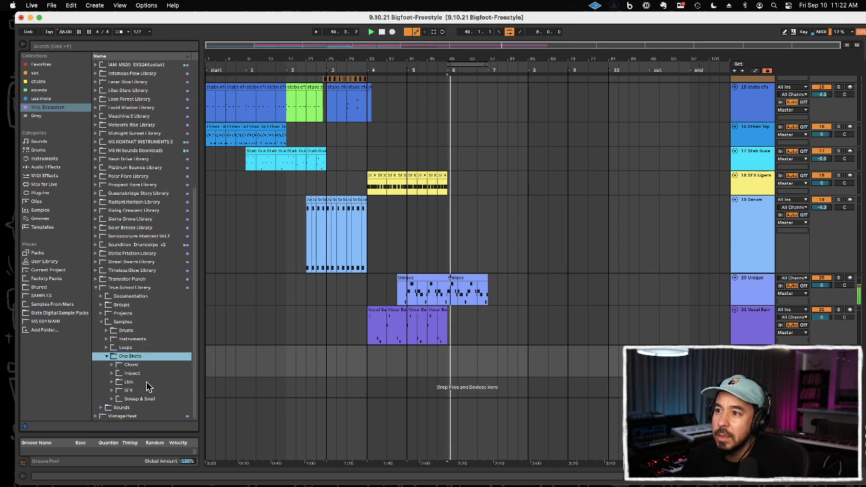
# Step: Open the One Shots folder in the Prospect Haze Library's samples
pyautogui.doubleClick(138, 184)
pyautogui.doubleClick(144, 339)
pyautogui.scroll(-3, 146, 339)
pyautogui.press('Down')
pyautogui.press('Down')
pyautogui.press('Down')
pyautogui.press('Right')
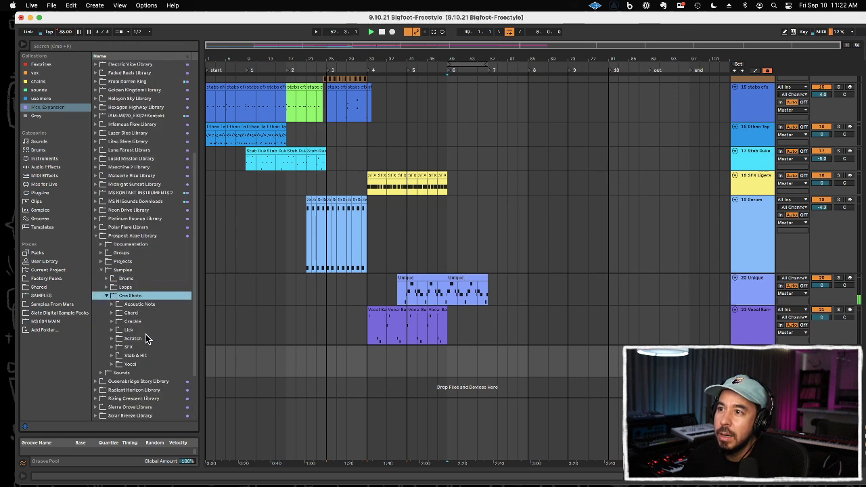
# Step: Preview the bass samples in the Acoustic Note folder, from Bass Ashes 1 through Bass Blak-bru 1 C1.wav
pyautogui.press('Down')
pyautogui.press('Right')
pyautogui.press('Down')
pyautogui.press('Down')
pyautogui.press('Down')
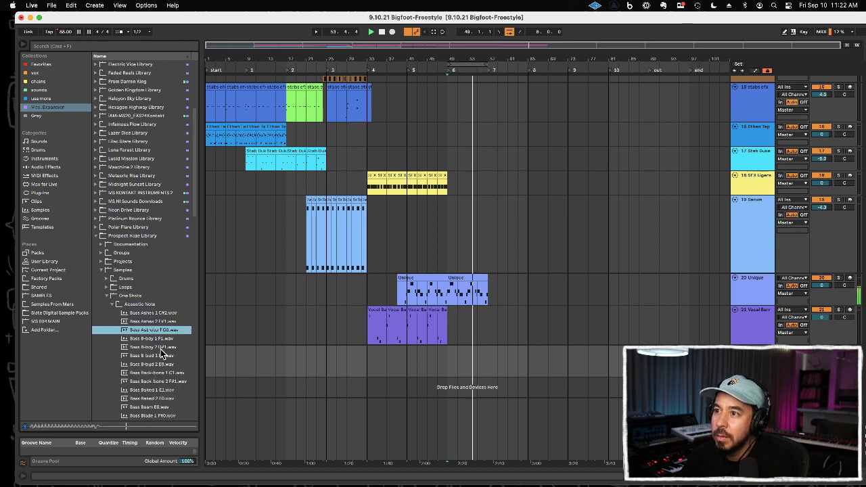
pyautogui.press('Down')
pyautogui.press('Down')
pyautogui.press('Down')
pyautogui.press('Down')
pyautogui.press('Down')
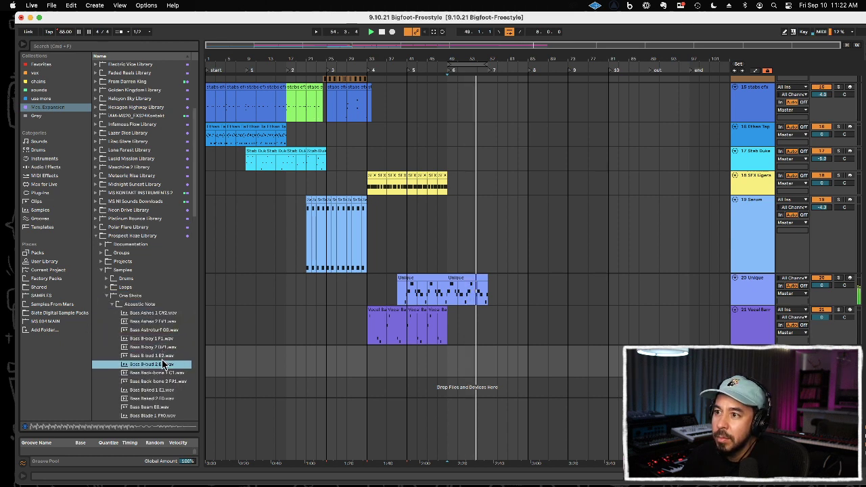
pyautogui.press('Down')
pyautogui.press('Down')
pyautogui.press('Down')
pyautogui.press('Down')
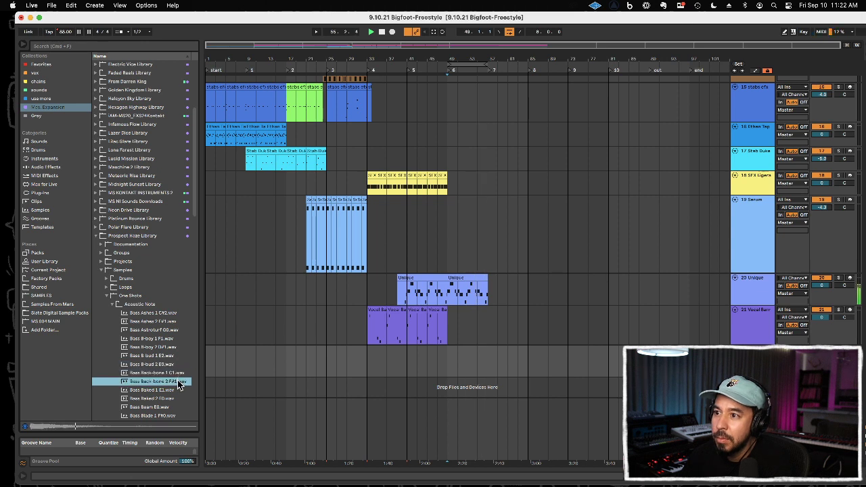
pyautogui.press('Down')
pyautogui.press('Down')
pyautogui.press('Down')
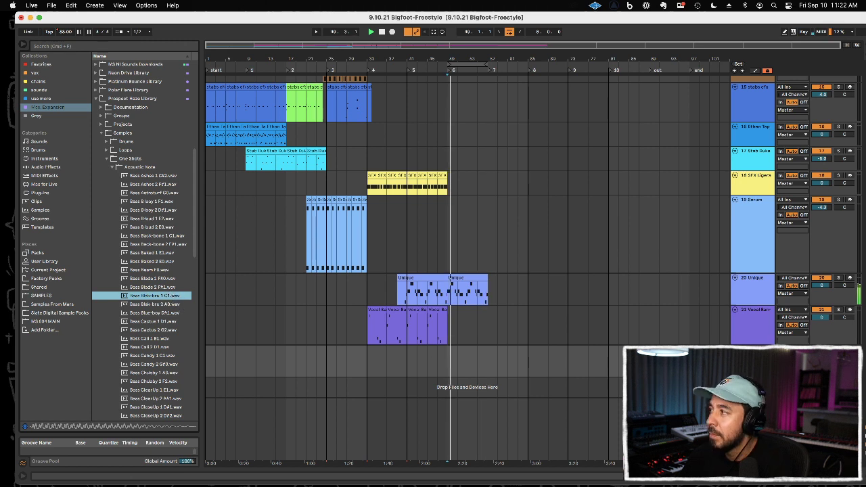
# Step: Load Bass Blak-bru 1 C1.wav as the instrument on the new MIDI track and set its release to 42.7 ms
pyautogui.doubleClick(751, 351)
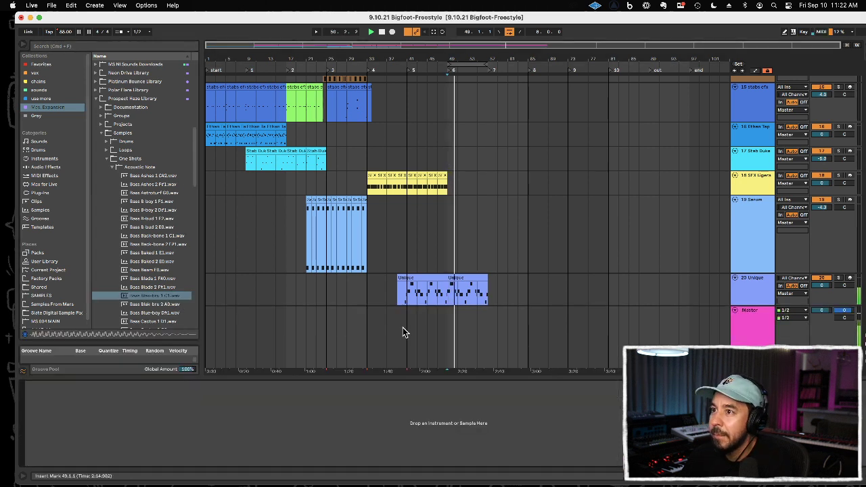
pyautogui.moveTo(155, 297); pyautogui.dragTo(170, 406)
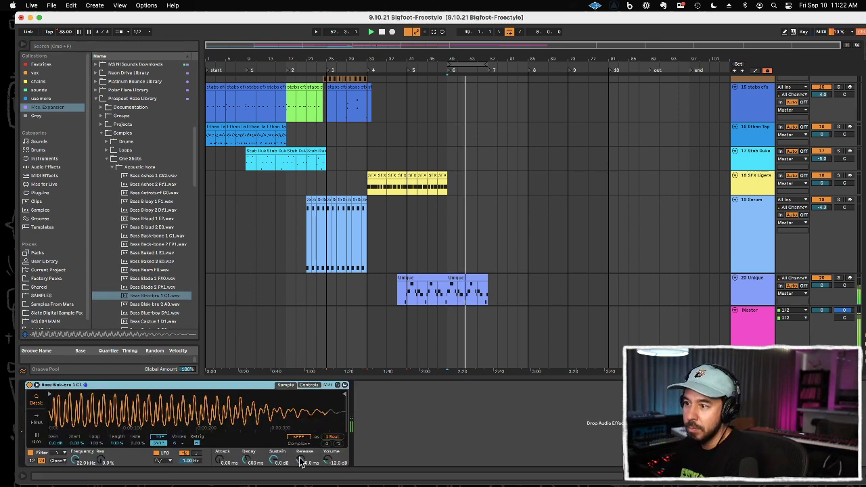
pyautogui.moveTo(299, 457); pyautogui.dragTo(300, 457)
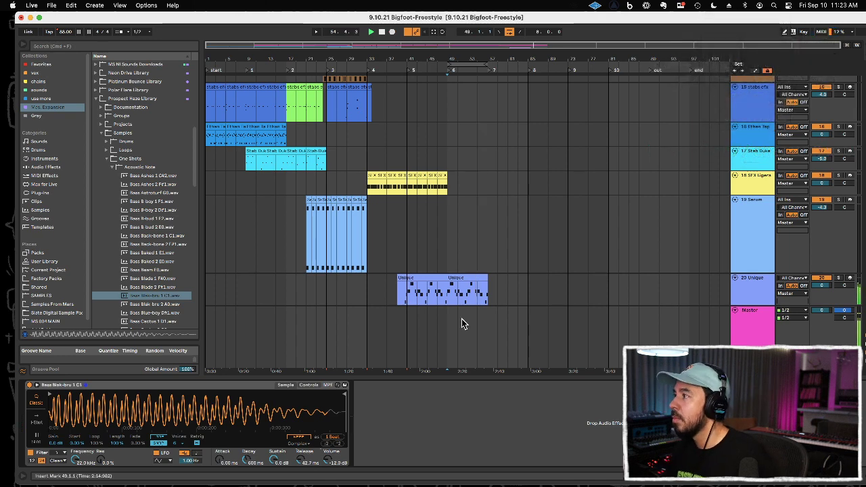
# Step: Open the recorded bass clip on the new MIDI track and quantize its notes
pyautogui.scroll(-3, 458, 275)
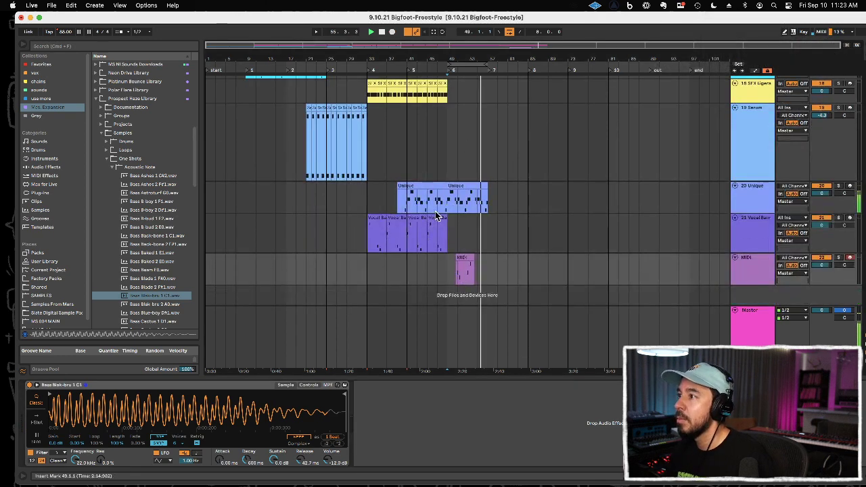
pyautogui.doubleClick(467, 259)
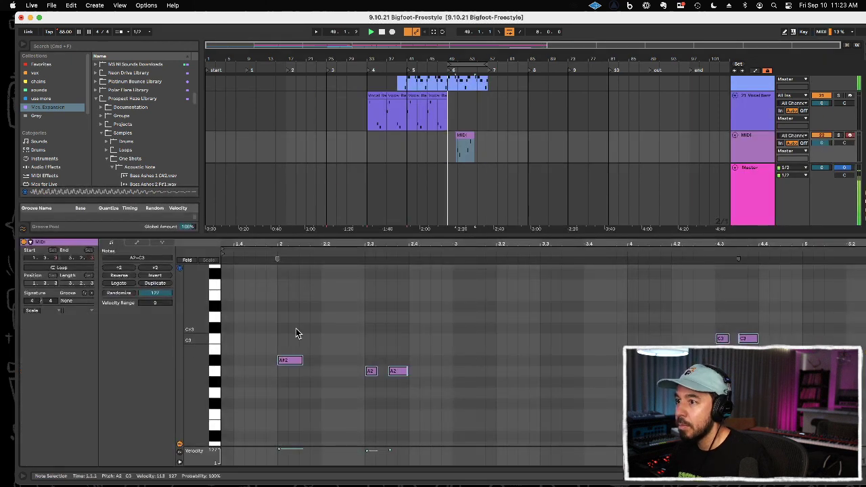
pyautogui.press('super+u')
pyautogui.moveTo(290, 334); pyautogui.dragTo(301, 380)
pyautogui.press('Right')
pyautogui.press('Left')
pyautogui.click(340, 347)
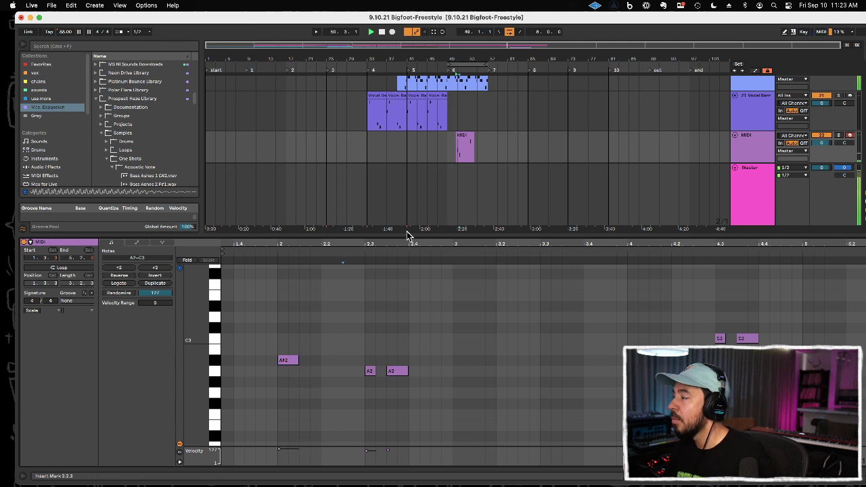
# Step: Repeat the two-bar bass phrases from bar 49 to 57 and consolidate them into one clip
pyautogui.moveTo(467, 148)
pyautogui.mouseDown()
pyautogui.moveTo(477, 153)
pyautogui.moveTo(466, 153)
pyautogui.mouseUp()
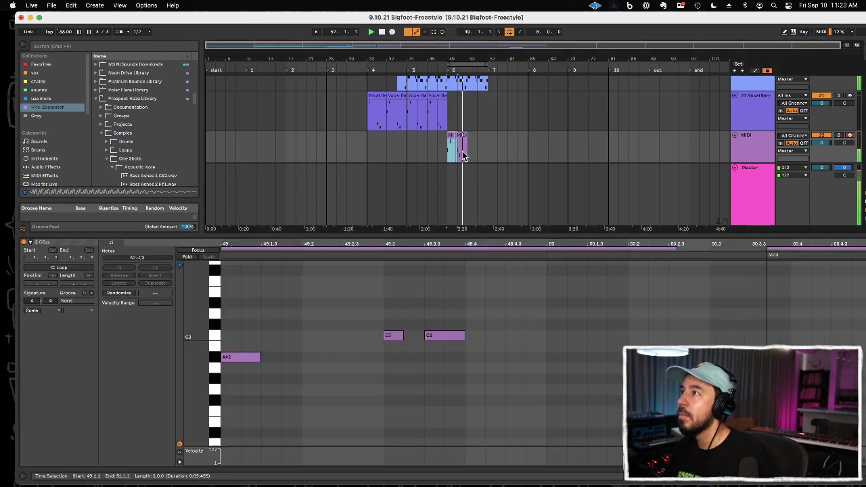
pyautogui.press('super+d')
pyautogui.press('super+j')
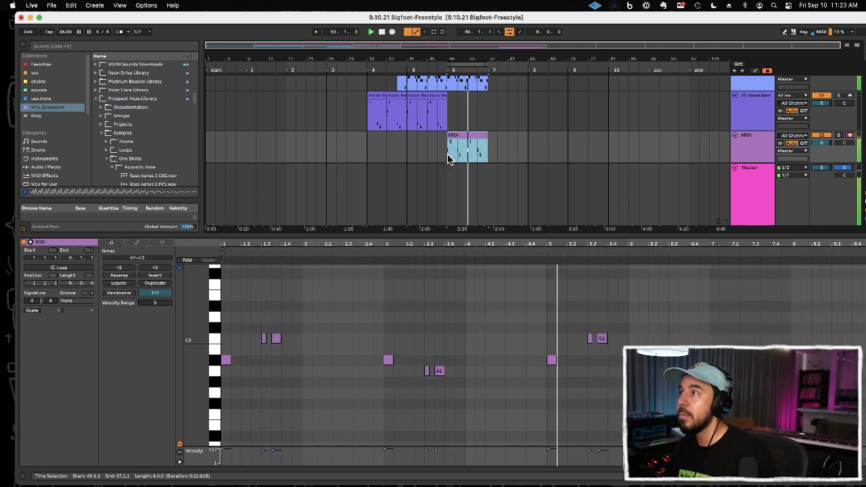
# Step: Rename the new bass track "bass 2" and insert another MIDI track below it
pyautogui.click(743, 150)
pyautogui.press('super+r')
pyautogui.write('bas')
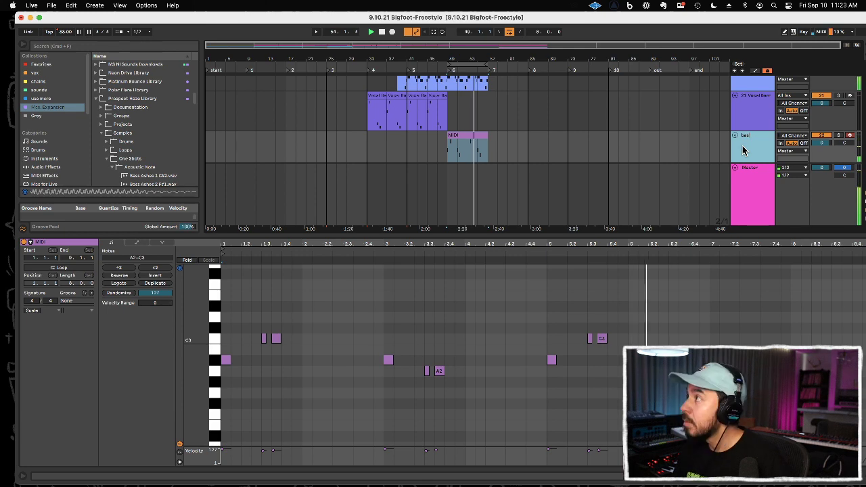
pyautogui.write('s 2')
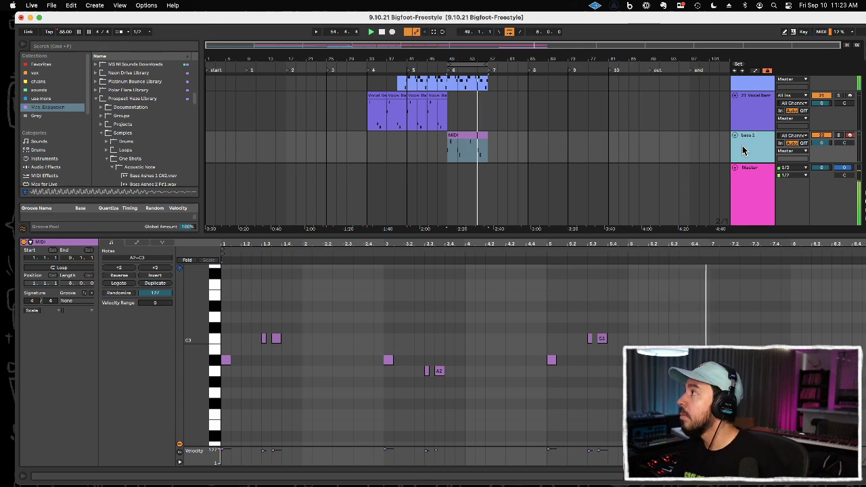
pyautogui.moveTo(623, 234); pyautogui.dragTo(626, 302)
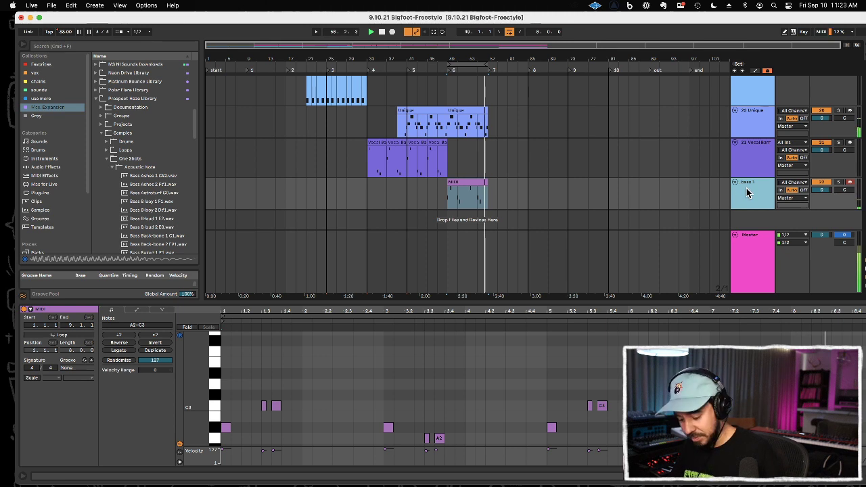
pyautogui.press('super+shift+t')
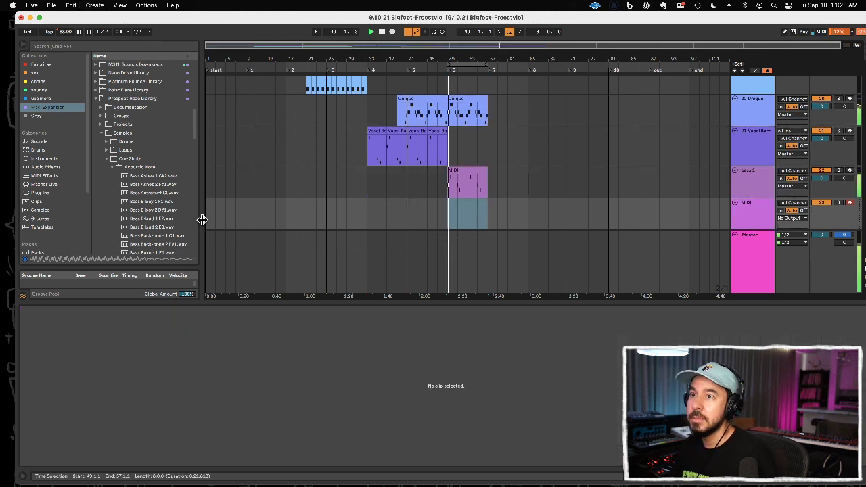
# Step: Preview several Acoustic Note bass samples, including B-oud, Back-bone, Baked and Ashes, for the new MIDI track
pyautogui.click(150, 218)
pyautogui.scroll(-4, 157, 213)
pyautogui.click(154, 143)
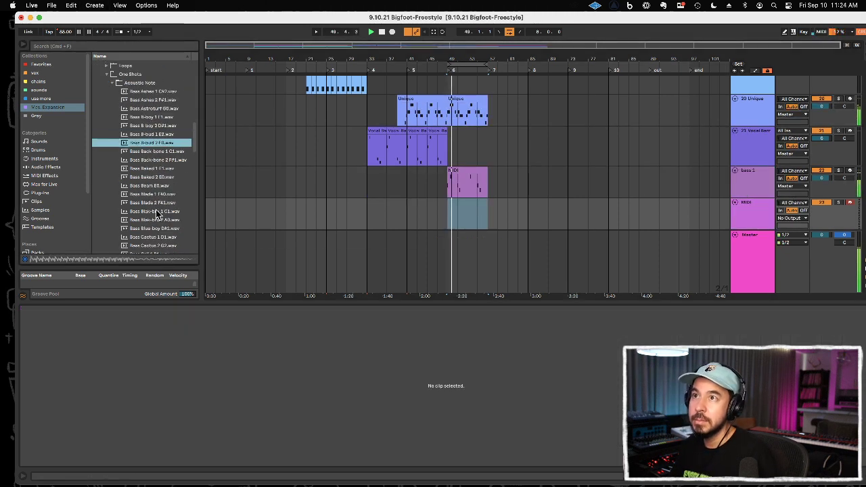
pyautogui.click(162, 152)
pyautogui.click(162, 160)
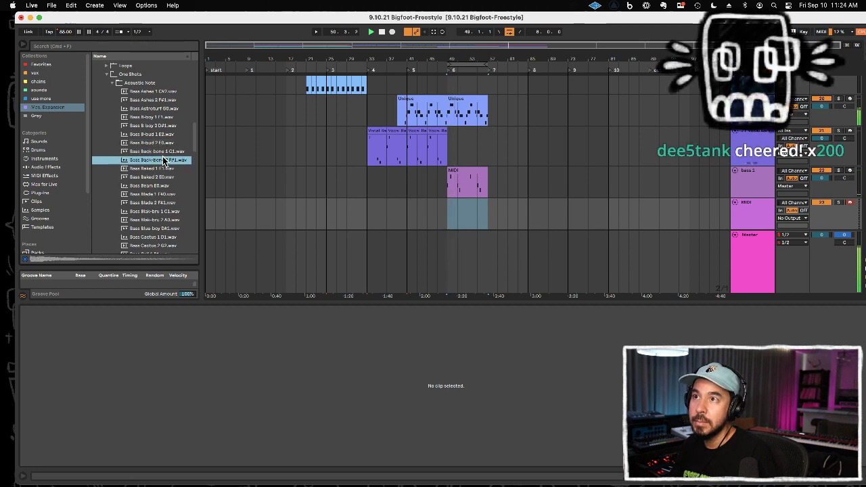
pyautogui.click(163, 167)
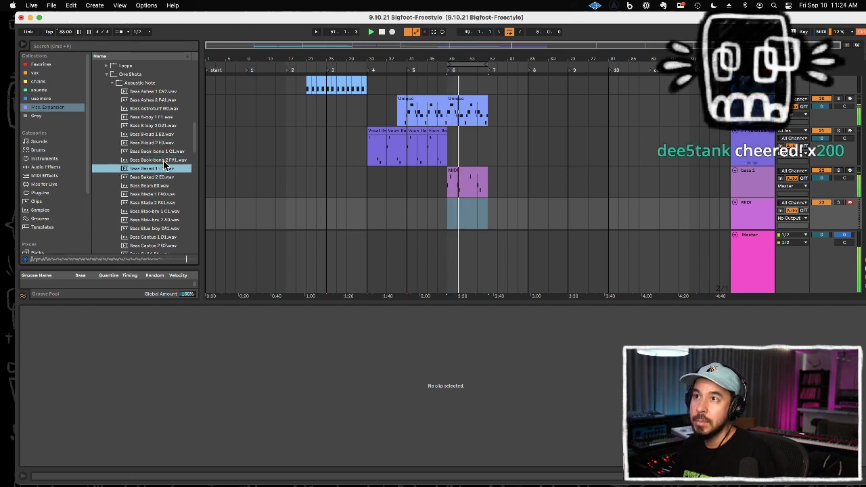
pyautogui.click(162, 93)
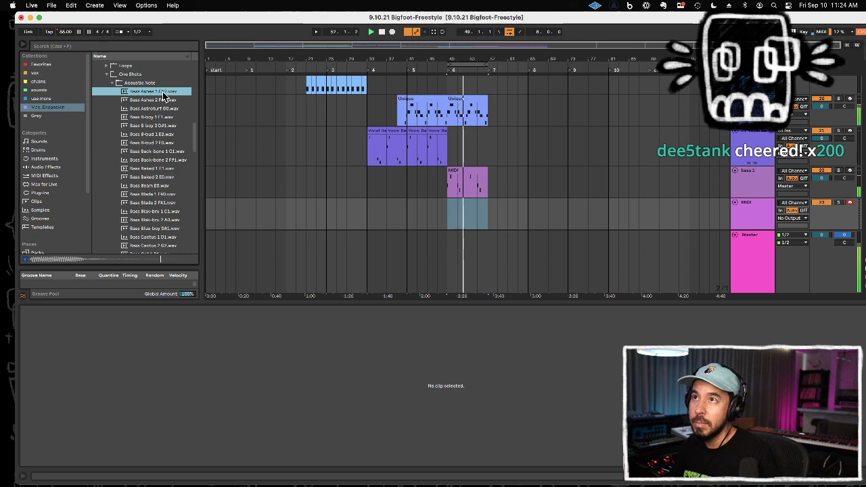
# Step: Load Bass Ashes 1 C#2.wav as the instrument on the new MIDI track and record a phrase from bar 49
pyautogui.moveTo(165, 92); pyautogui.dragTo(211, 371)
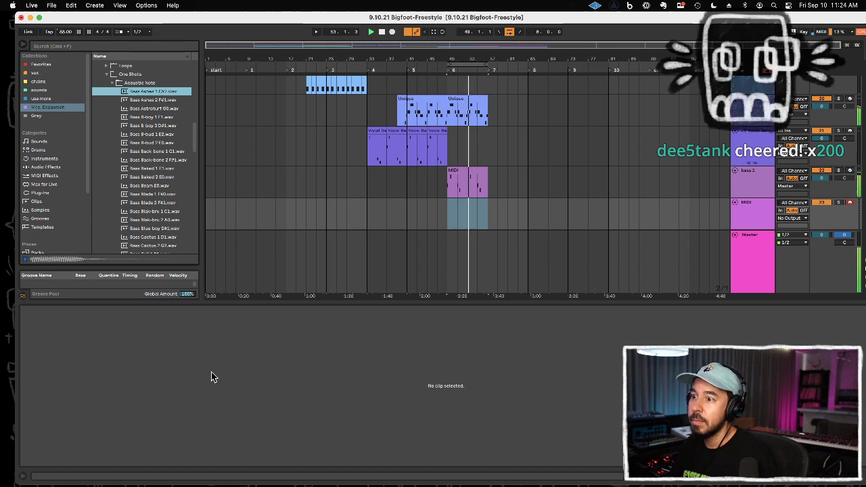
pyautogui.doubleClick(758, 206)
pyautogui.moveTo(139, 91); pyautogui.dragTo(163, 423)
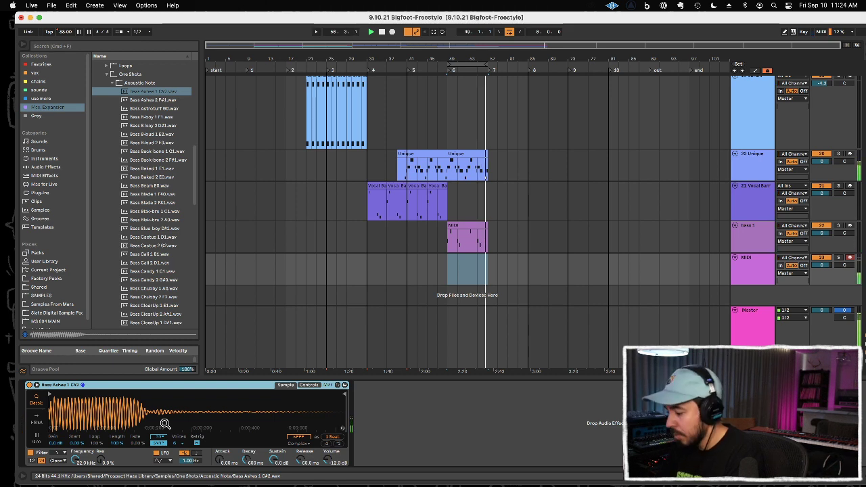
pyautogui.press('F9')
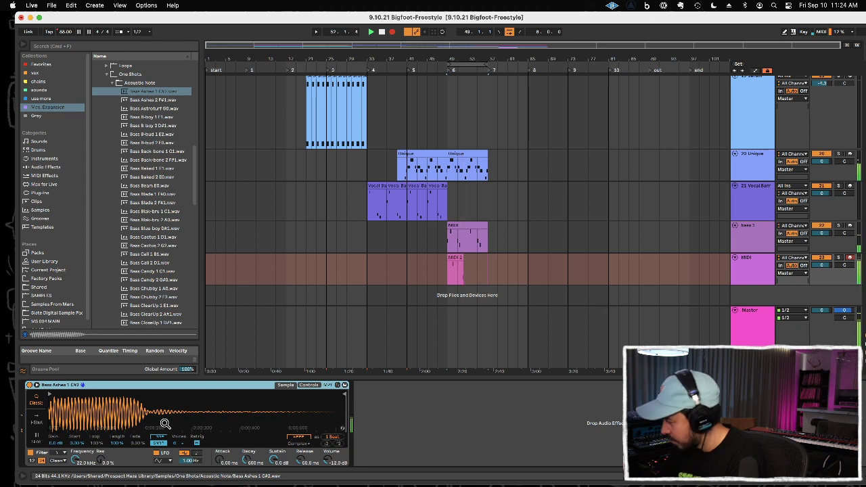
pyautogui.press('F9')
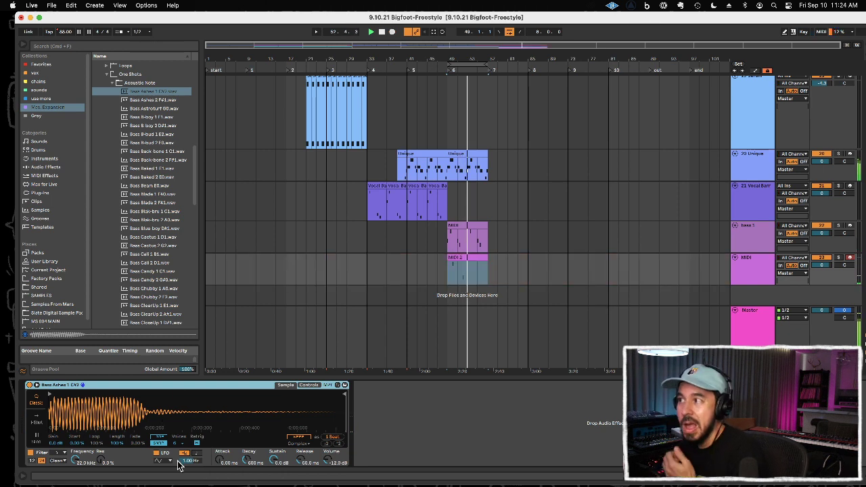
# Step: Split the newly recorded clip at bar 53 and repeat its first four bars up to bar 57
pyautogui.click(468, 276)
pyautogui.press('super+e')
pyautogui.click(497, 270)
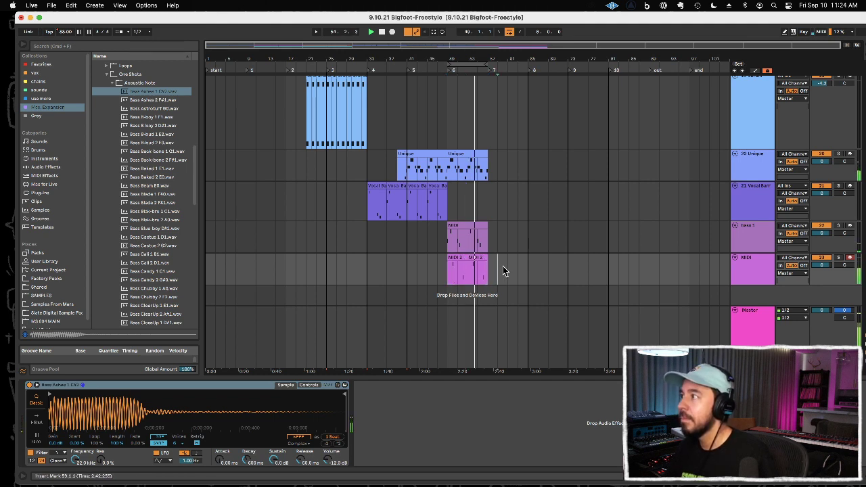
# Step: Rename the second bass track "bass 2" and set its volume to -2.0 dB
pyautogui.press('super+r')
pyautogui.write('bass 2')
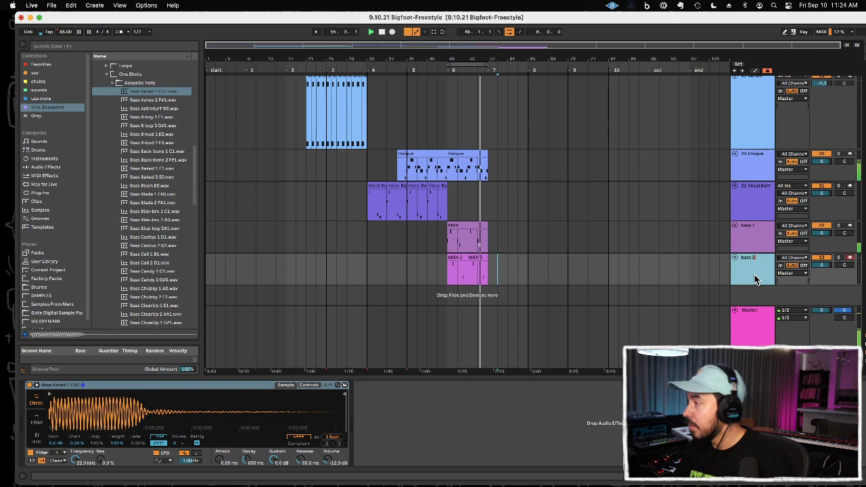
pyautogui.press('Return')
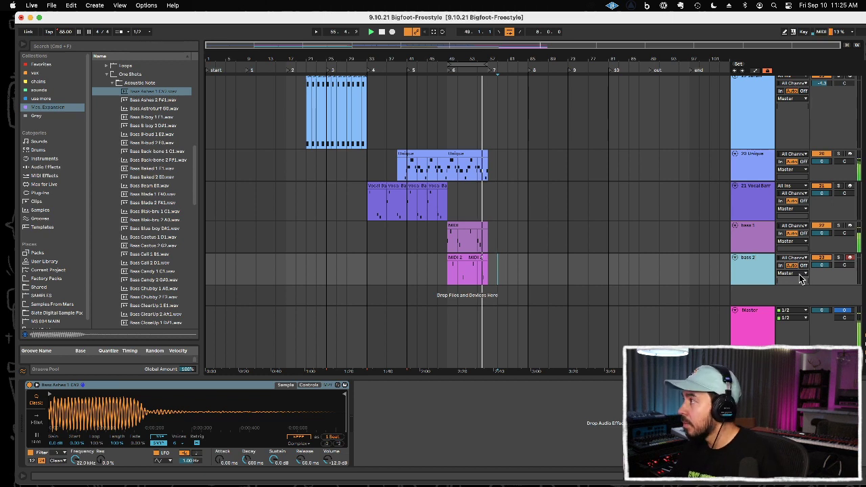
pyautogui.click(819, 266)
pyautogui.write('2')
pyautogui.press('Return')
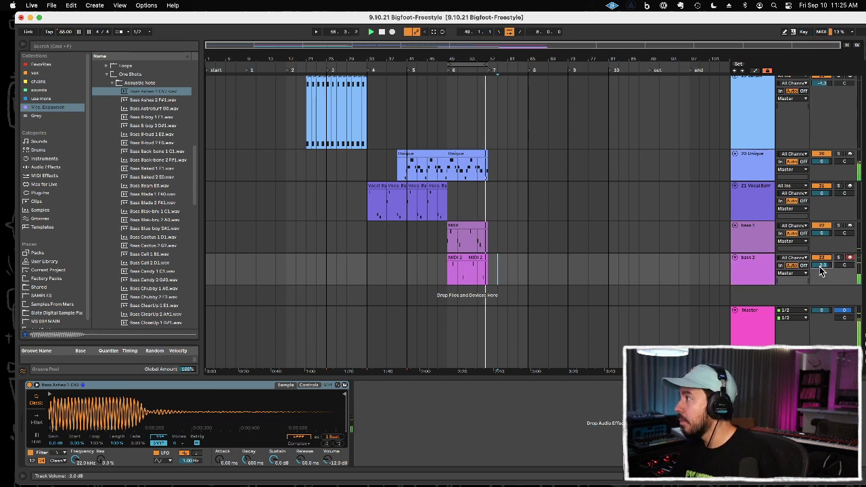
# Step: Play the section from bar 49, then play the arrangement from its beginning
pyautogui.click(595, 201)
pyautogui.click(446, 71)
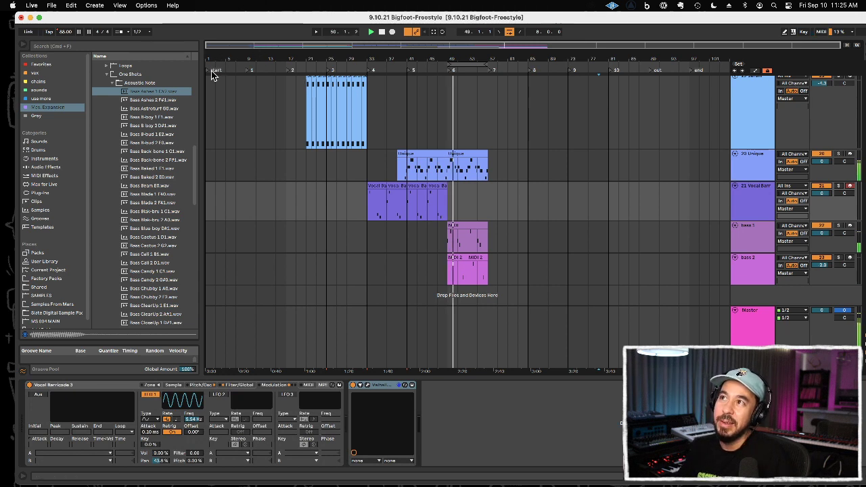
pyautogui.click(210, 71)
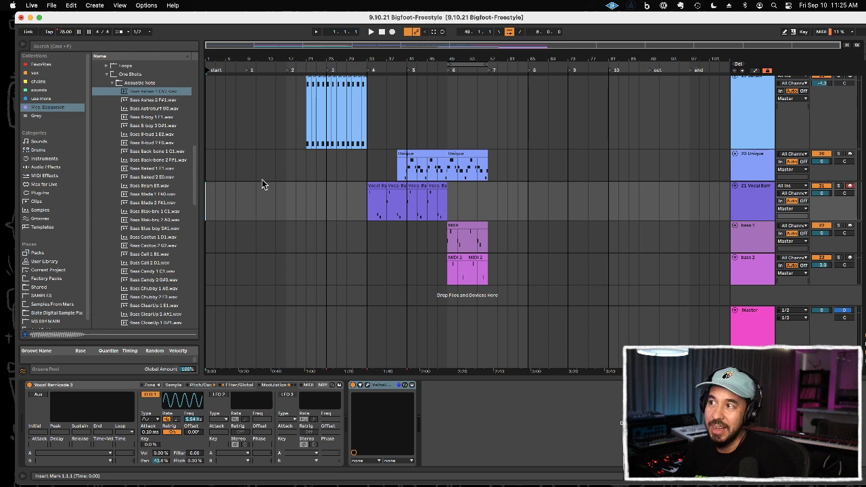
pyautogui.press('space')
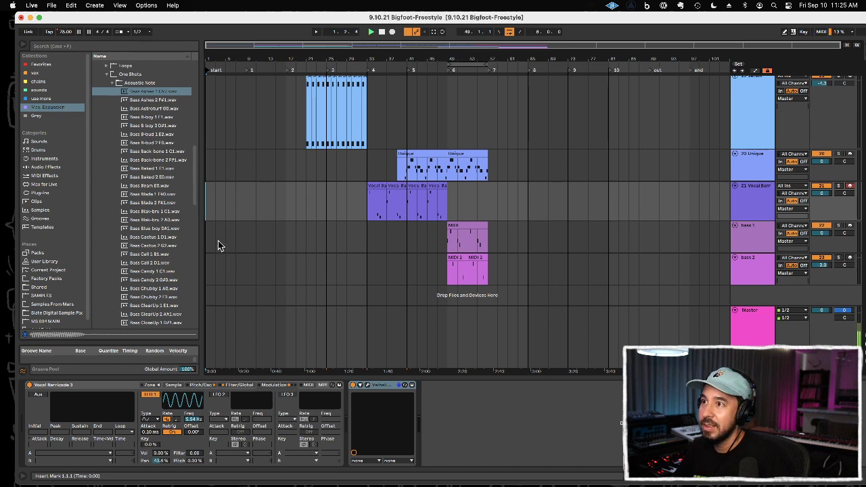
# Step: Set the Ethan Tape drum track's volume to 1.0 dB and add an EQ Eight to the track
pyautogui.scroll(5, 522, 232)
pyautogui.scroll(3, 521, 232)
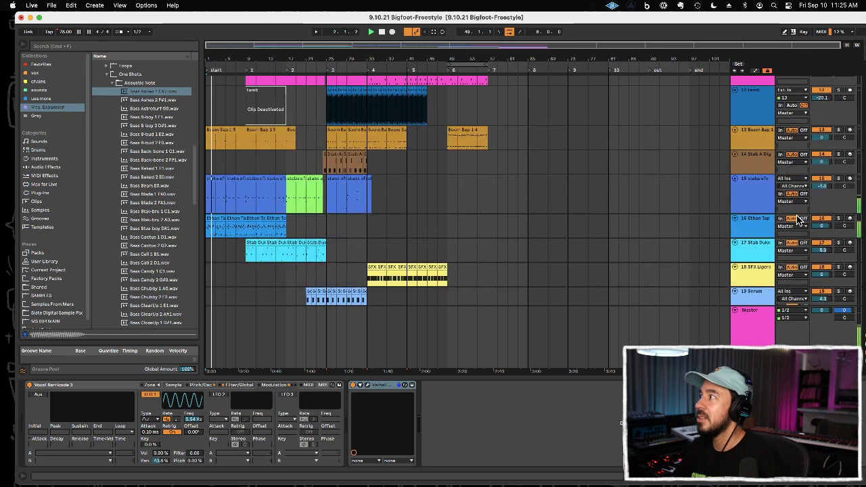
pyautogui.moveTo(820, 228); pyautogui.dragTo(821, 232)
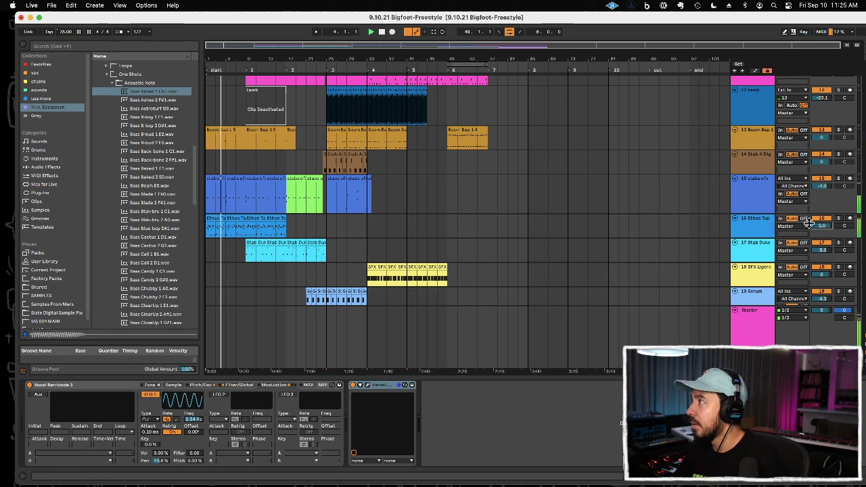
pyautogui.click(758, 222)
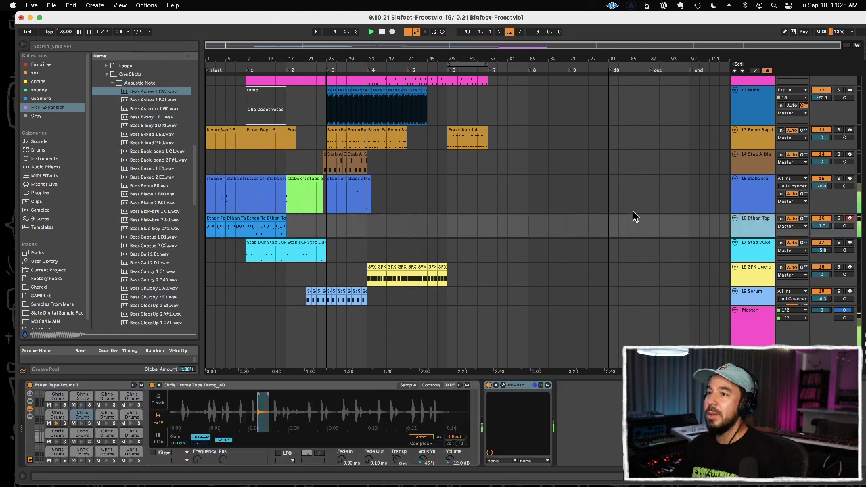
pyautogui.click(52, 167)
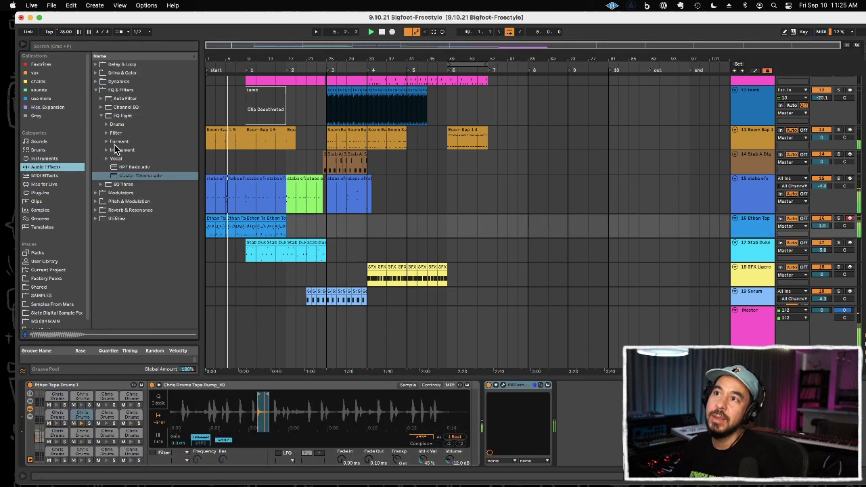
pyautogui.click(114, 116)
pyautogui.moveTo(727, 217); pyautogui.dragTo(752, 226)
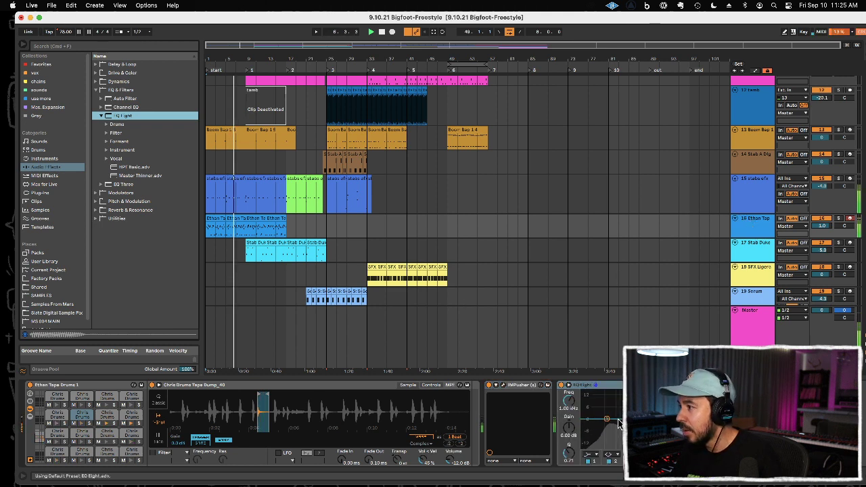
# Step: Adjust the drum EQ's bands near 98 Hz and 1.3 kHz, and set the Ethan Tape track's volume to 2.0 dB
pyautogui.moveTo(607, 420); pyautogui.dragTo(629, 431)
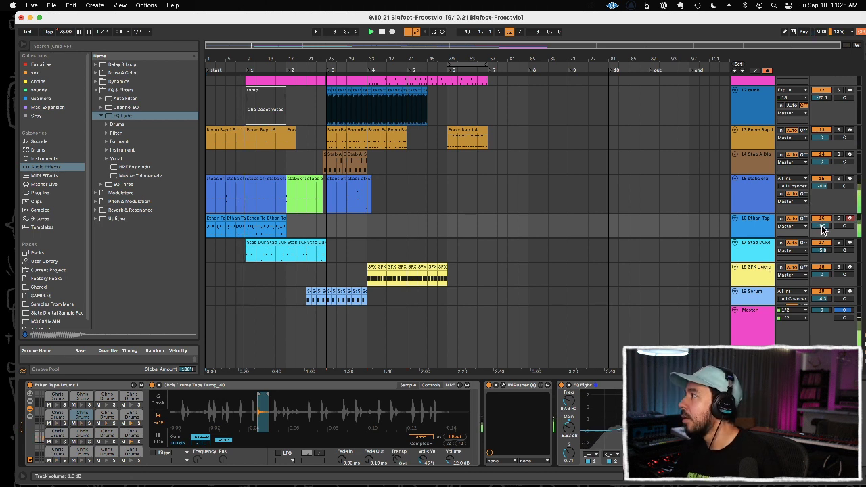
pyautogui.moveTo(823, 228); pyautogui.dragTo(823, 224)
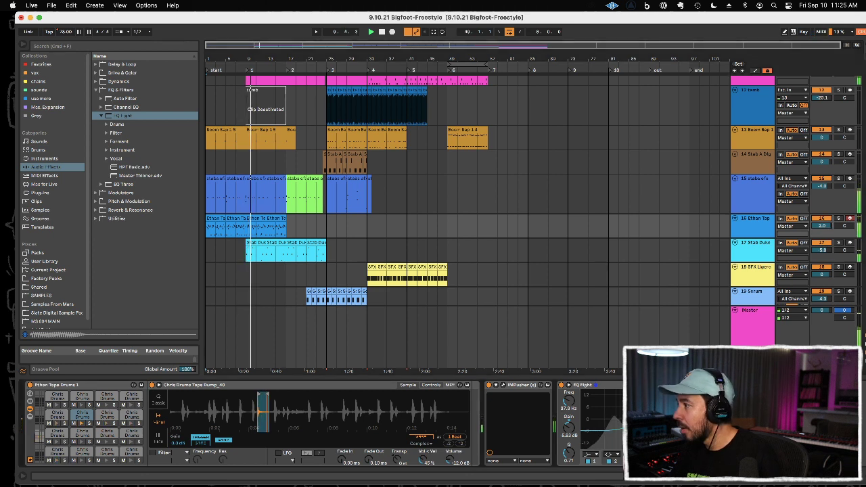
pyautogui.moveTo(686, 418); pyautogui.dragTo(693, 416)
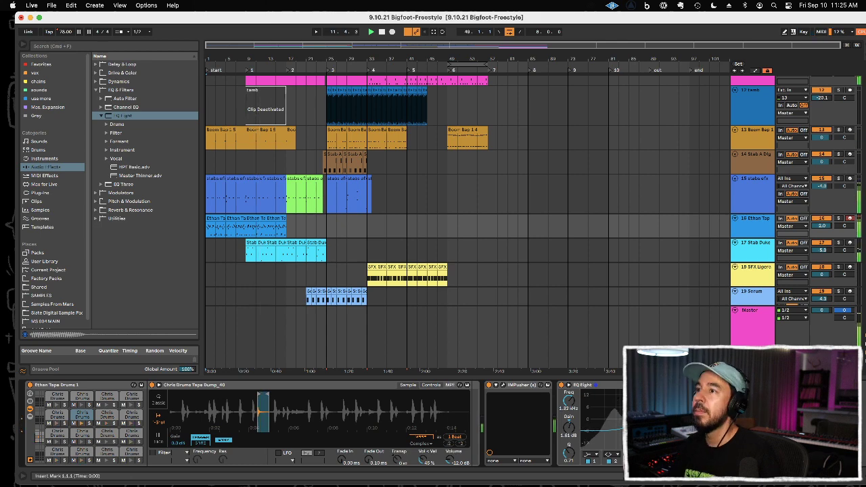
# Step: Enlarge the track area above the Master track so that both bass tracks fit in view
pyautogui.scroll(-4, 548, 230)
pyautogui.scroll(-2, 548, 225)
pyautogui.scroll(3, 548, 225)
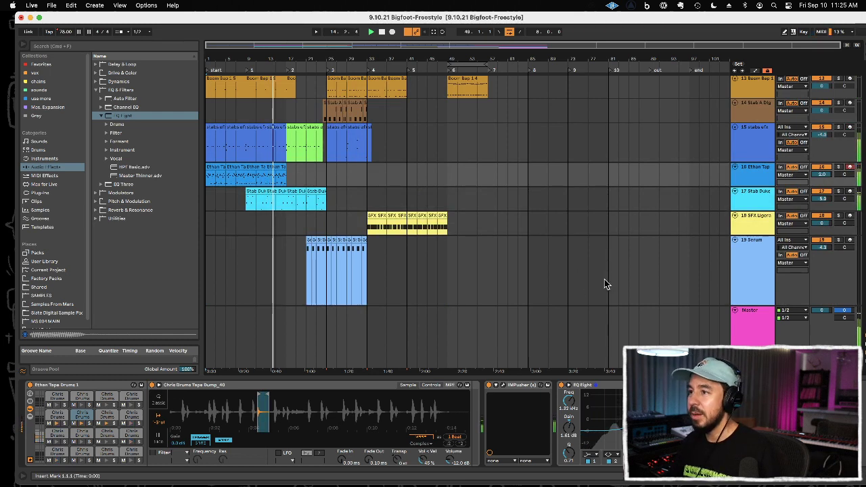
pyautogui.scroll(-3, 604, 280)
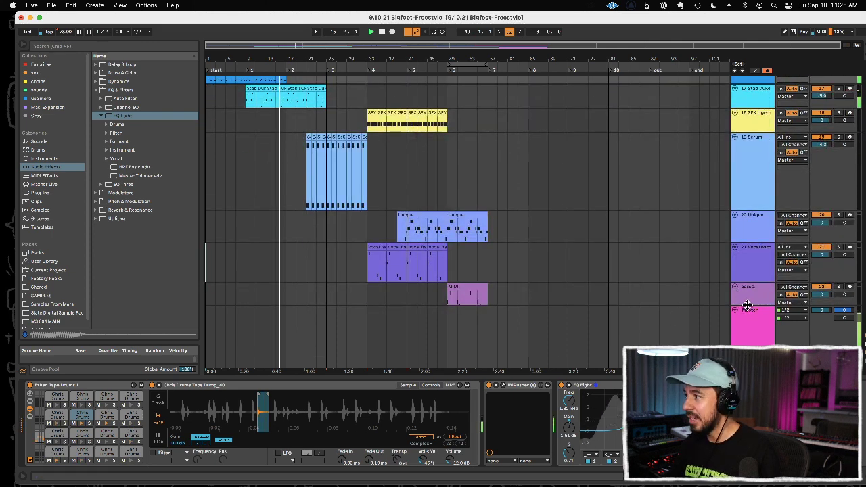
pyautogui.moveTo(747, 305); pyautogui.dragTo(752, 335)
pyautogui.scroll(-2, 599, 294)
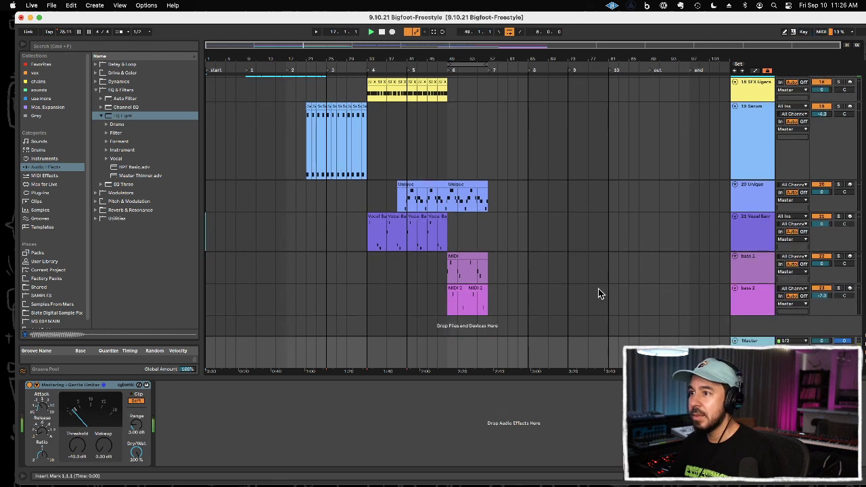
# Step: Rehearse a part on the bass 1 track, then record a bass phrase on it starting from bar 7
pyautogui.click(298, 269)
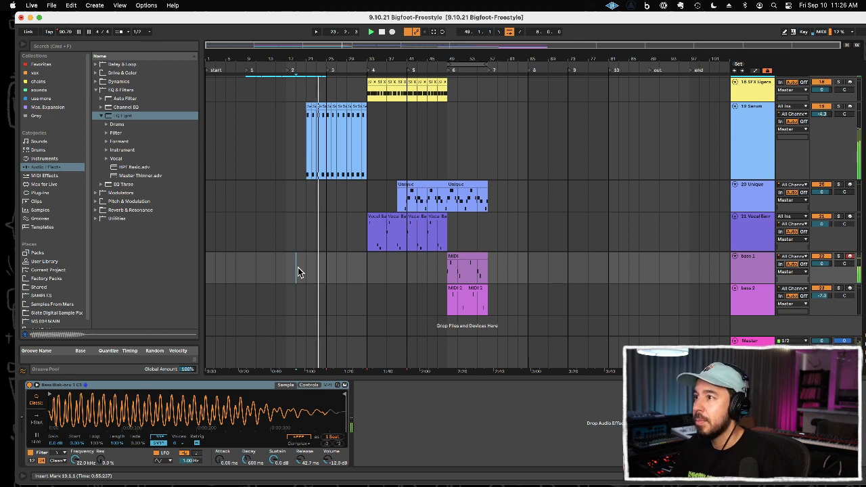
pyautogui.click(275, 274)
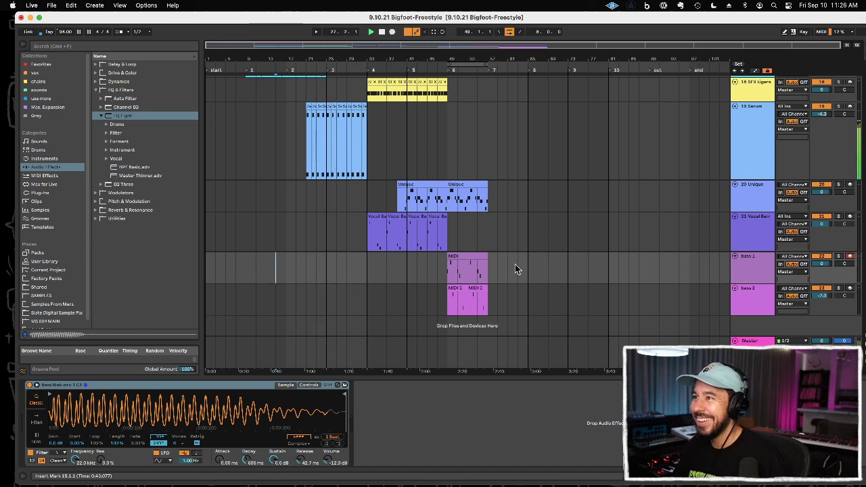
pyautogui.click(242, 268)
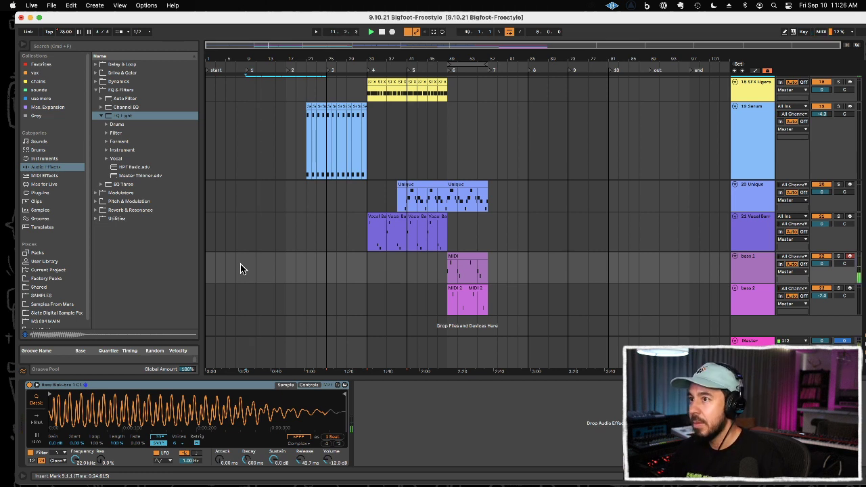
pyautogui.press('space')
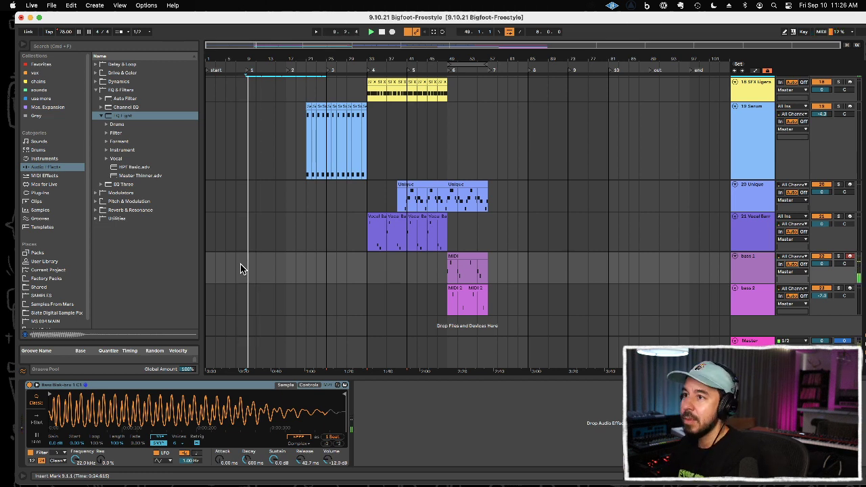
pyautogui.click(237, 270)
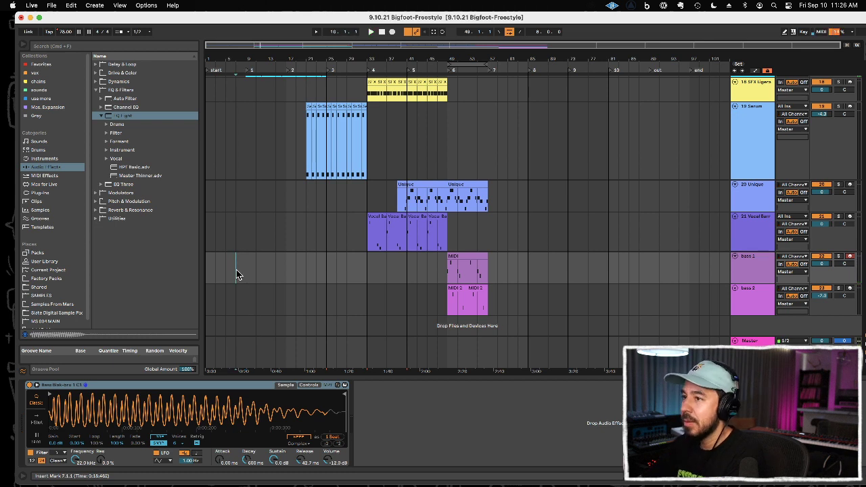
pyautogui.press('F9')
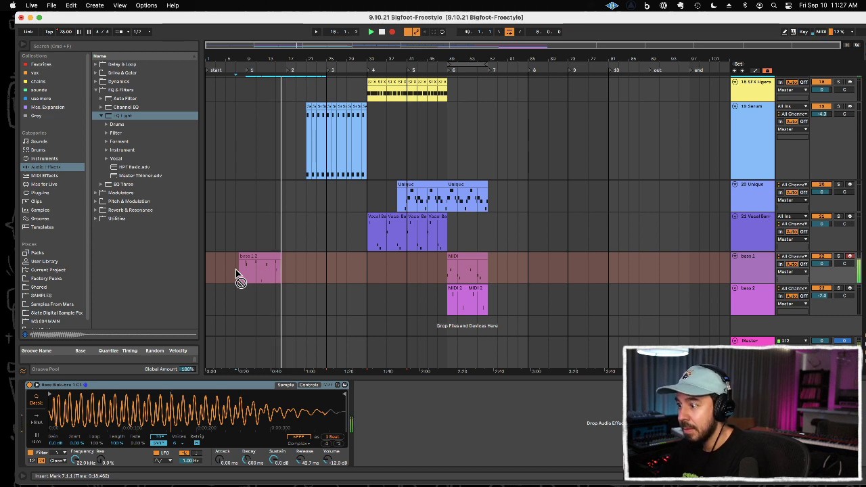
pyautogui.press('F9')
# Step: Delete the stray notes at the end of the newly recorded bass clip and lower its low note to G2
pyautogui.doubleClick(259, 258)
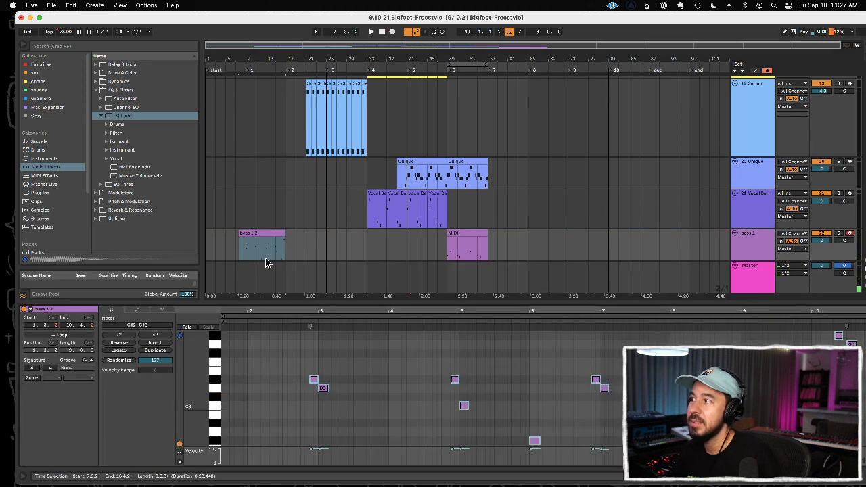
pyautogui.moveTo(799, 327); pyautogui.dragTo(861, 347)
pyautogui.press('Delete')
pyautogui.moveTo(837, 430); pyautogui.dragTo(514, 482)
pyautogui.press('Down')
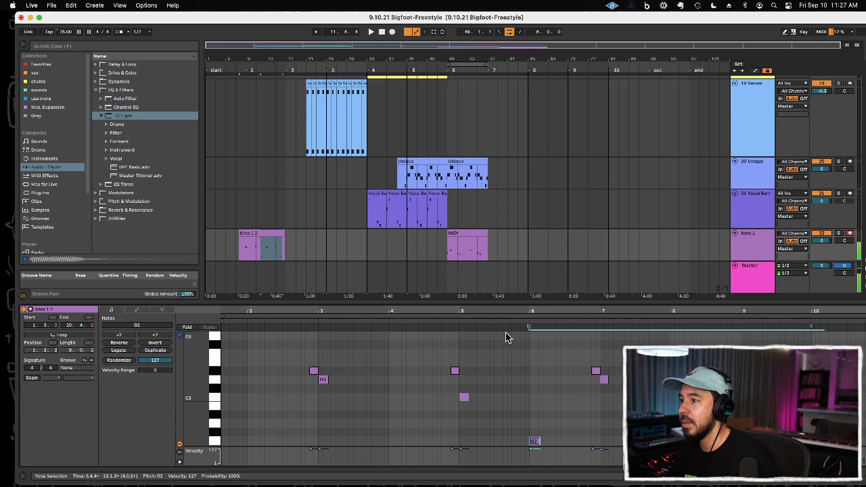
pyautogui.press('super+a')
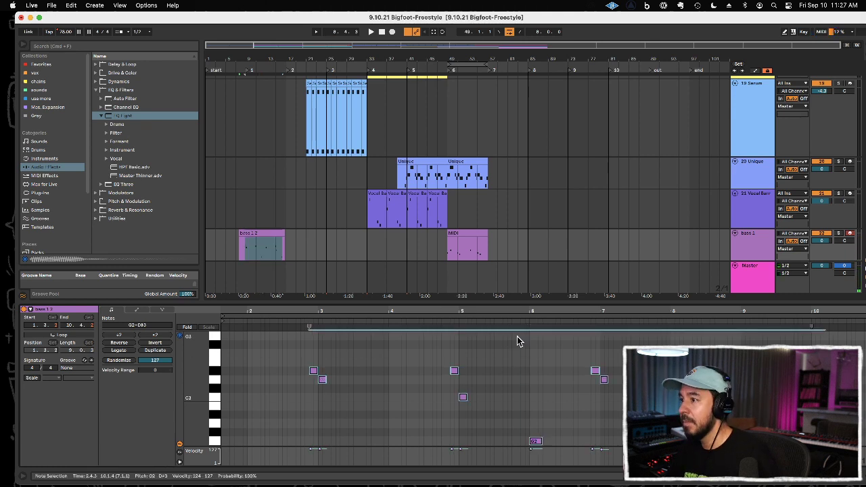
pyautogui.press('super+alt+l')
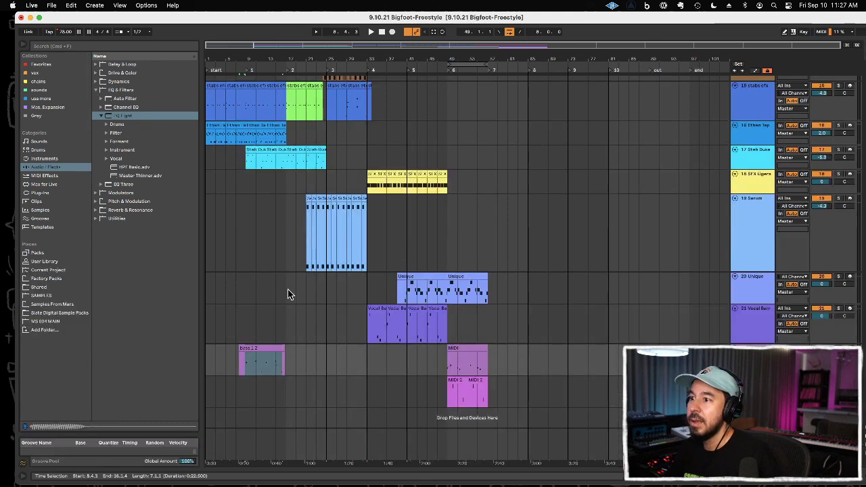
# Step: Copy the bass segment from 12.3 to 13.3 onto 16.3 and trim the clip's start to bar 8.3
pyautogui.moveTo(258, 59); pyautogui.dragTo(359, 250)
pyautogui.moveTo(335, 365); pyautogui.dragTo(359, 366)
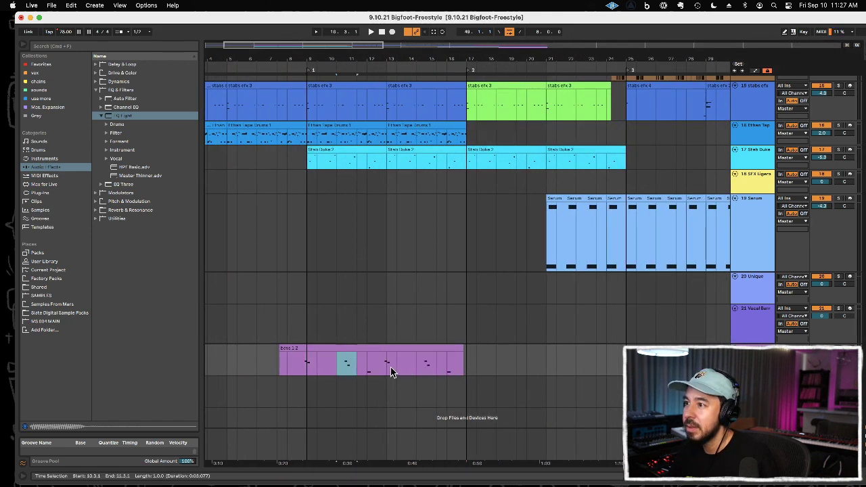
pyautogui.moveTo(381, 366); pyautogui.dragTo(390, 364)
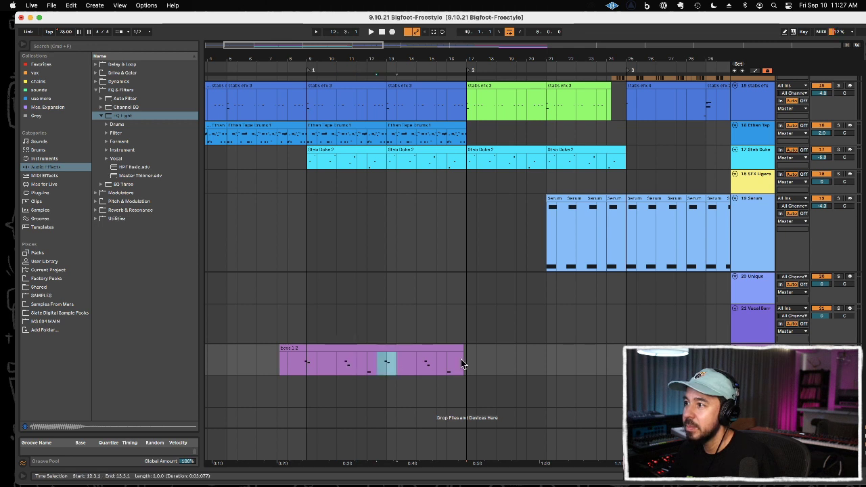
pyautogui.press('super+d')
pyautogui.moveTo(296, 364)
pyautogui.mouseDown()
pyautogui.moveTo(250, 362)
pyautogui.moveTo(373, 360)
pyautogui.moveTo(503, 341)
pyautogui.moveTo(406, 364)
pyautogui.moveTo(295, 365)
pyautogui.mouseUp()
pyautogui.press('Delete')
pyautogui.click(502, 341)
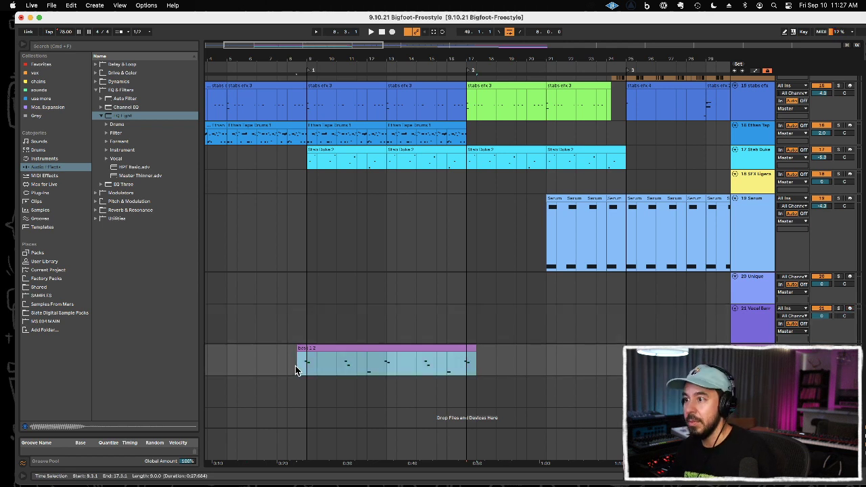
# Step: Play from bar 16.3 to check the bass at the transition into section 2
pyautogui.click(462, 324)
pyautogui.press('space')
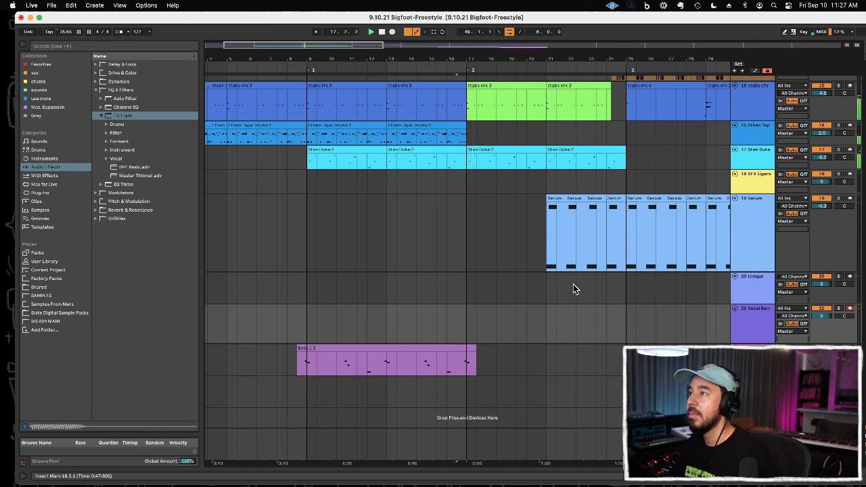
pyautogui.moveTo(526, 53); pyautogui.dragTo(527, 17)
pyautogui.click(425, 221)
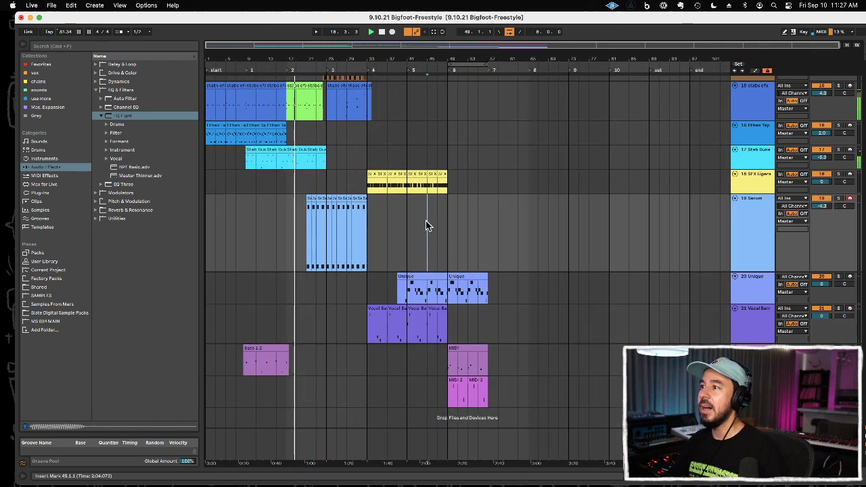
# Step: Reduce the Serum track's height, set the loop to cover bars 1 to 57, and play the arrangement from the start
pyautogui.moveTo(753, 270); pyautogui.dragTo(744, 232)
pyautogui.click(209, 75)
pyautogui.moveTo(484, 103); pyautogui.dragTo(183, 97)
pyautogui.press('super+j')
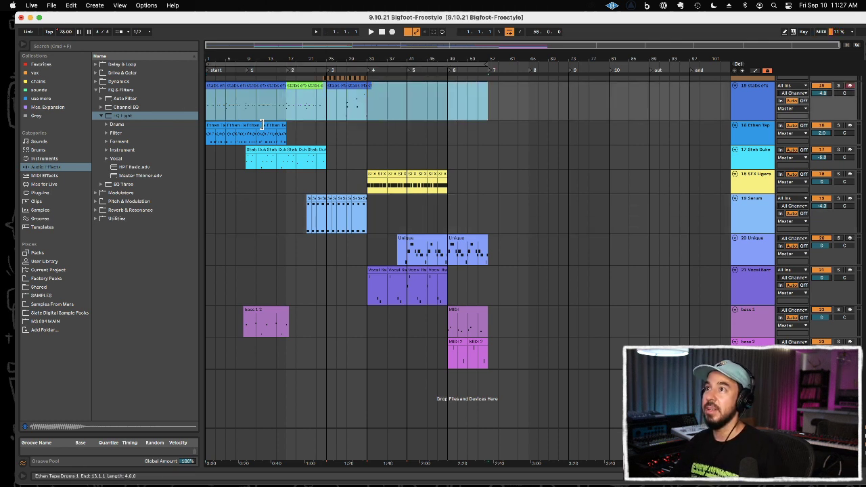
pyautogui.press('space')
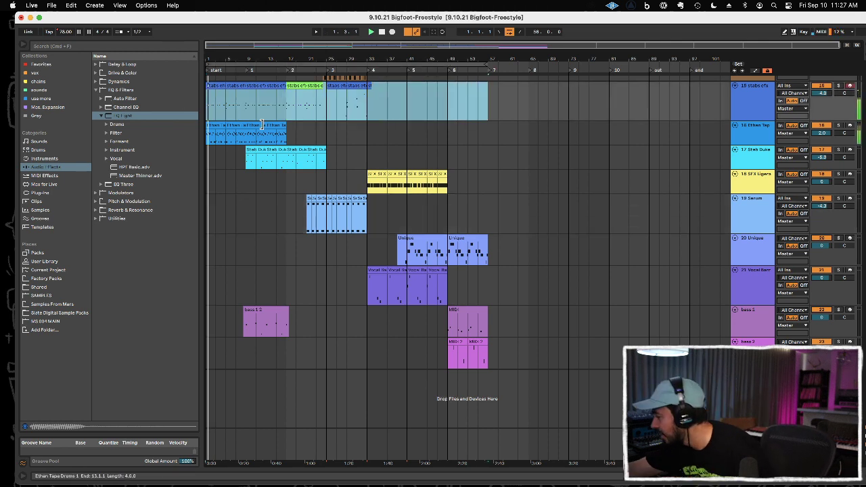
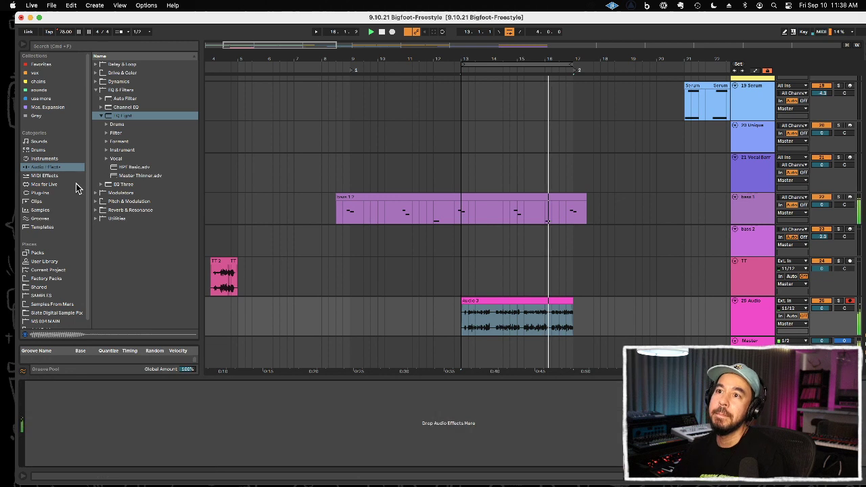
# Step: Insert the Native Instruments Guitar Rig 6 FX plug-in on the 25 Audio track
pyautogui.click(63, 192)
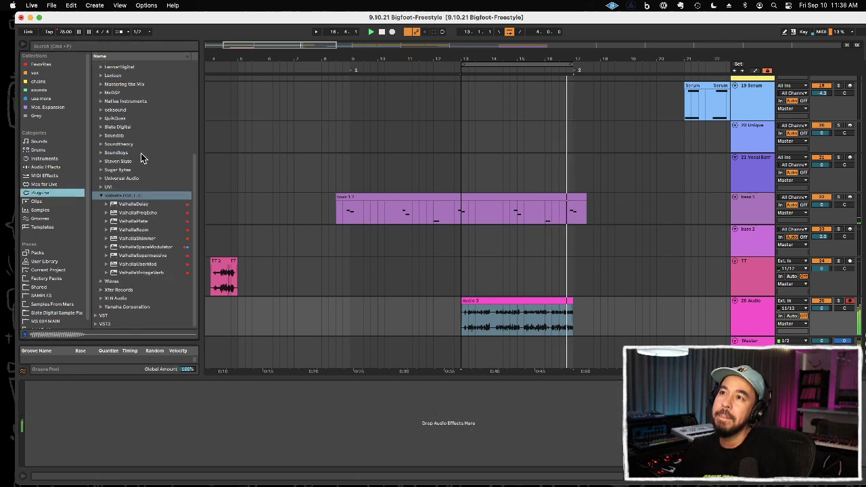
pyautogui.click(141, 103)
pyautogui.click(141, 105)
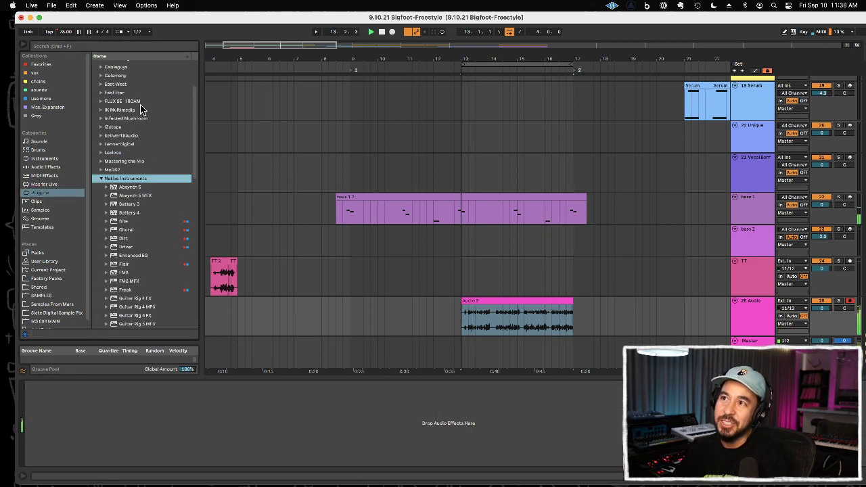
pyautogui.scroll(-3, 148, 245)
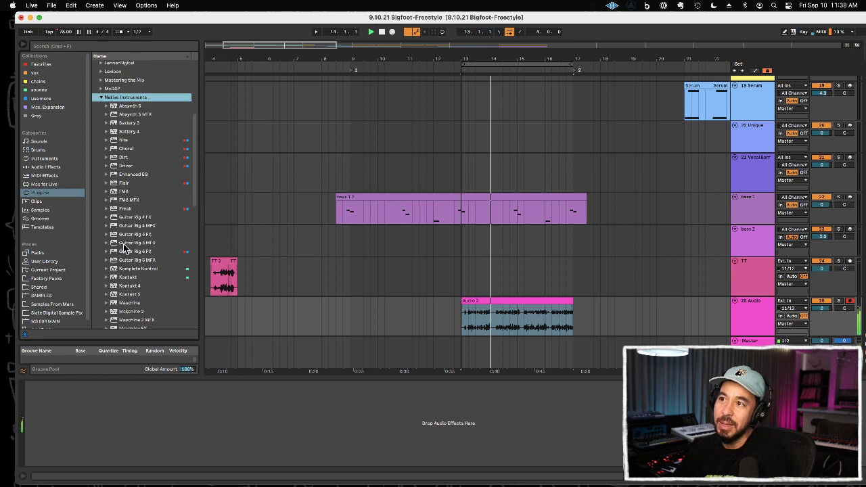
pyautogui.moveTo(117, 253); pyautogui.dragTo(554, 421)
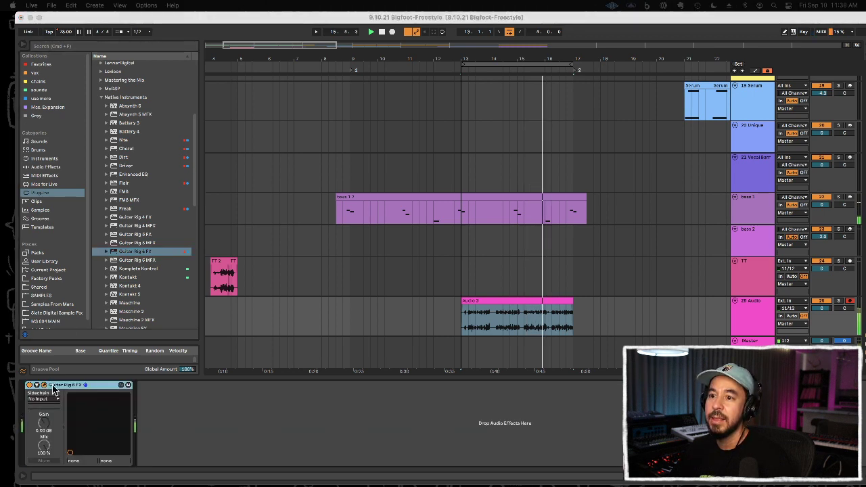
# Step: Load Guitar Rig's HiGain Breather preset, set the Solid EQ high-pass to 79 Hz, and center the cabinet's A/B balance
pyautogui.click(46, 386)
pyautogui.click(82, 261)
pyautogui.click(83, 250)
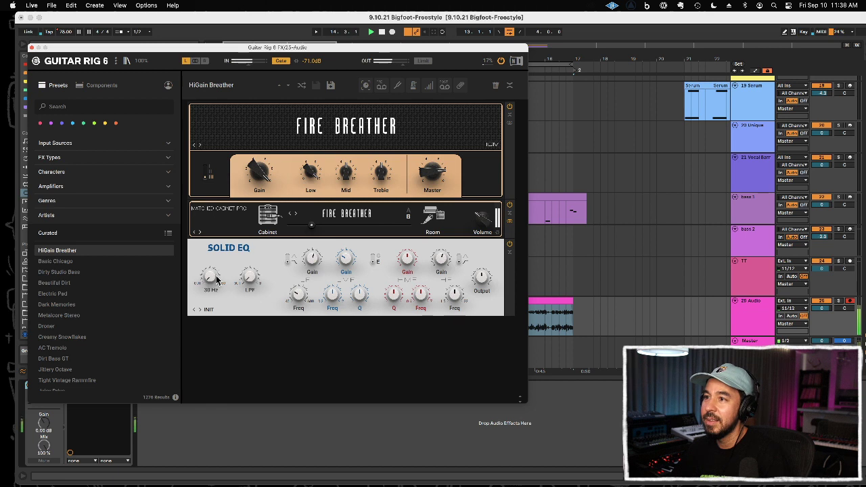
pyautogui.moveTo(211, 280); pyautogui.dragTo(212, 272)
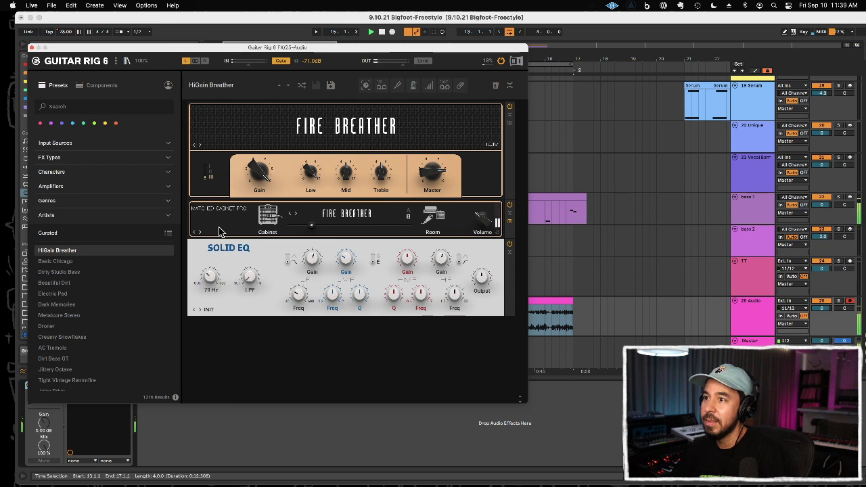
pyautogui.moveTo(223, 226); pyautogui.dragTo(240, 240)
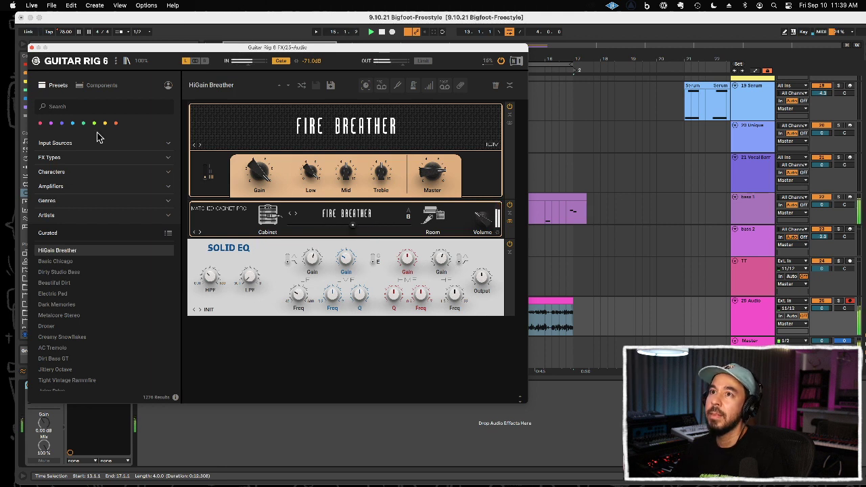
# Step: Search Guitar Rig's components for "gate", add Traktor's Gater between the cabinet and Solid EQ, and adjust its rate
pyautogui.click(98, 85)
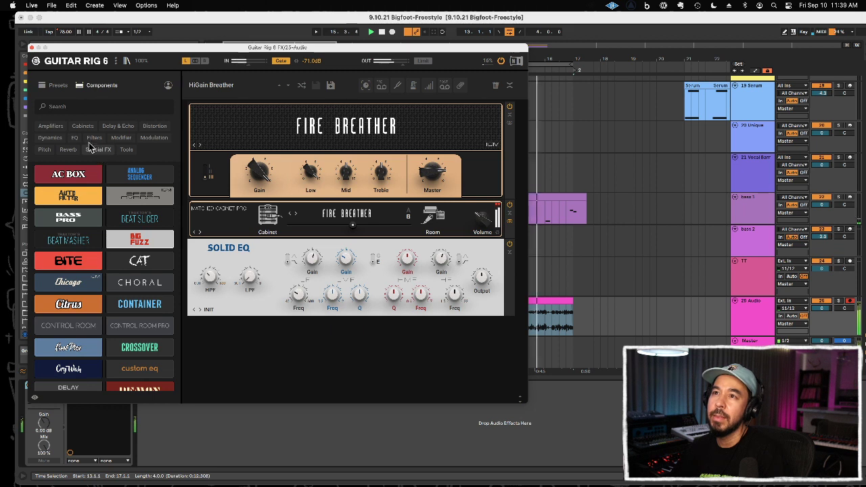
pyautogui.click(89, 106)
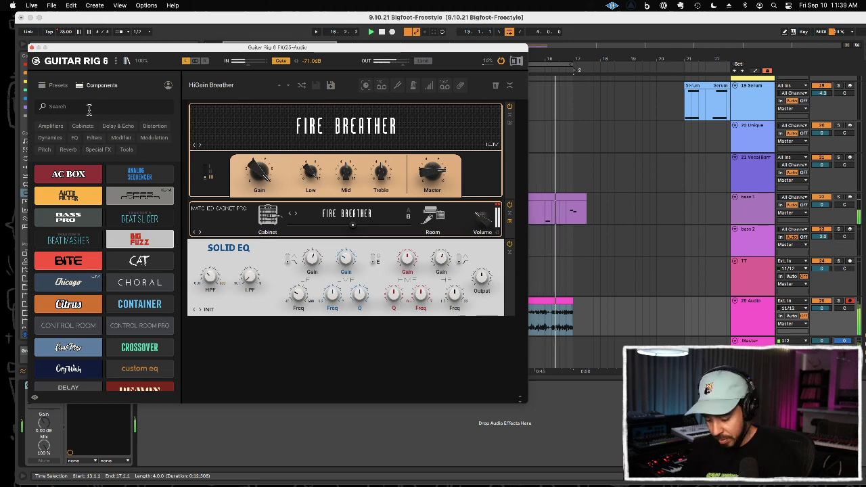
pyautogui.write('gate')
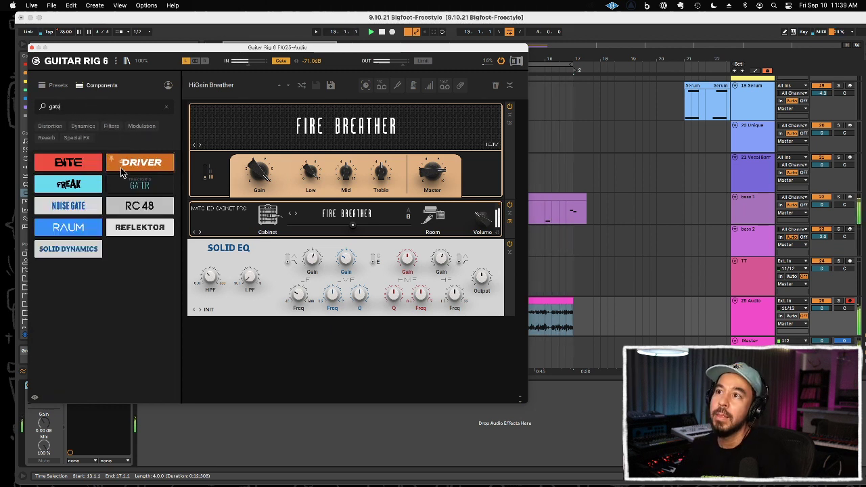
pyautogui.moveTo(129, 192); pyautogui.dragTo(222, 241)
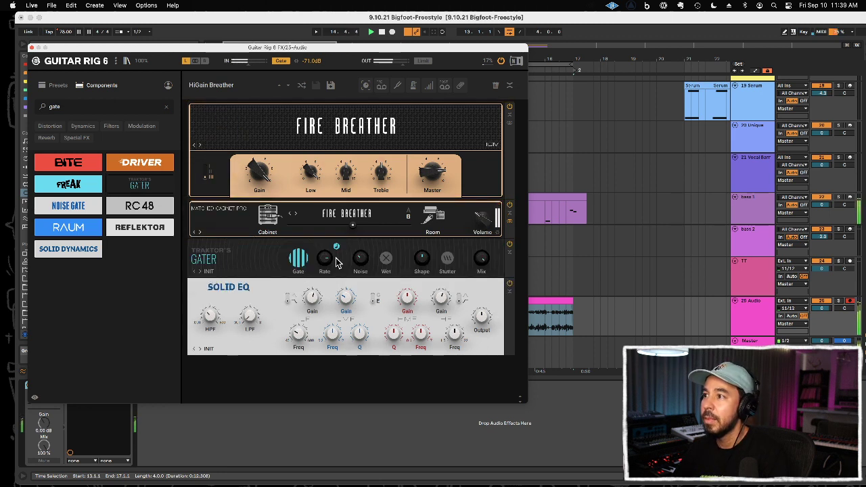
pyautogui.moveTo(325, 262)
pyautogui.mouseDown()
pyautogui.moveTo(325, 270)
pyautogui.moveTo(332, 241)
pyautogui.moveTo(327, 264)
pyautogui.mouseUp()
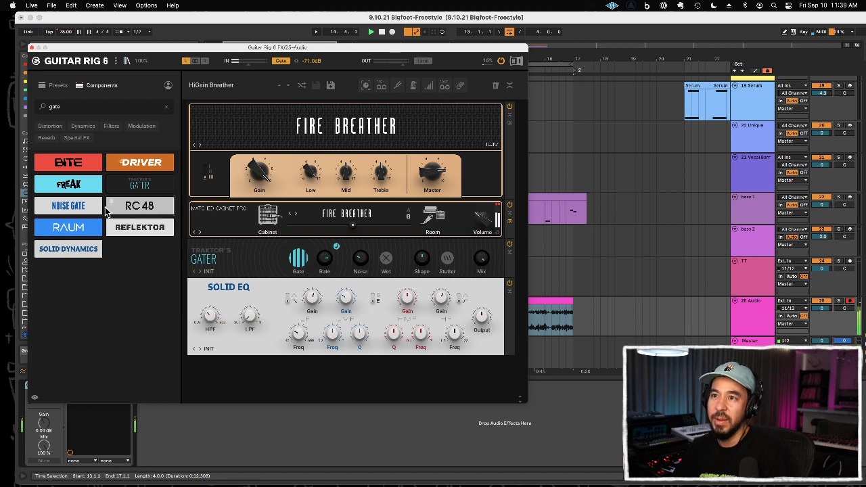
# Step: Add a Noise Gate between the cabinet and the Gater and set its threshold to about -7 dB
pyautogui.moveTo(79, 206); pyautogui.dragTo(217, 242)
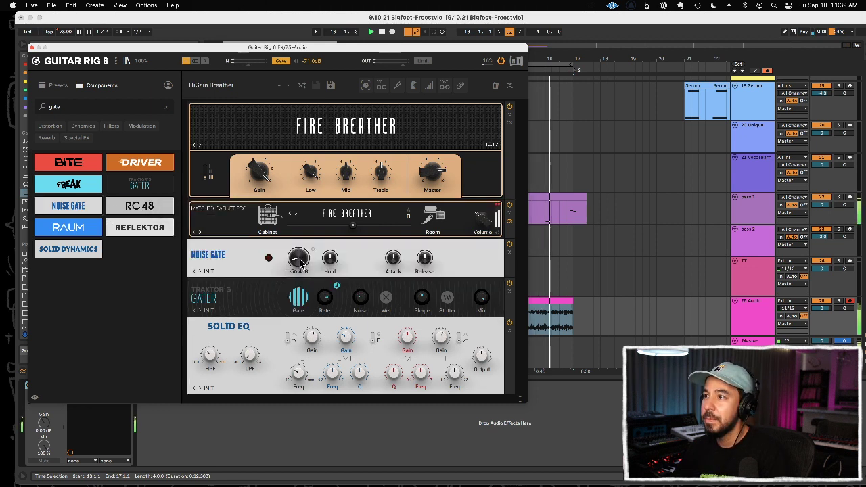
pyautogui.moveTo(301, 216); pyautogui.dragTo(301, 203)
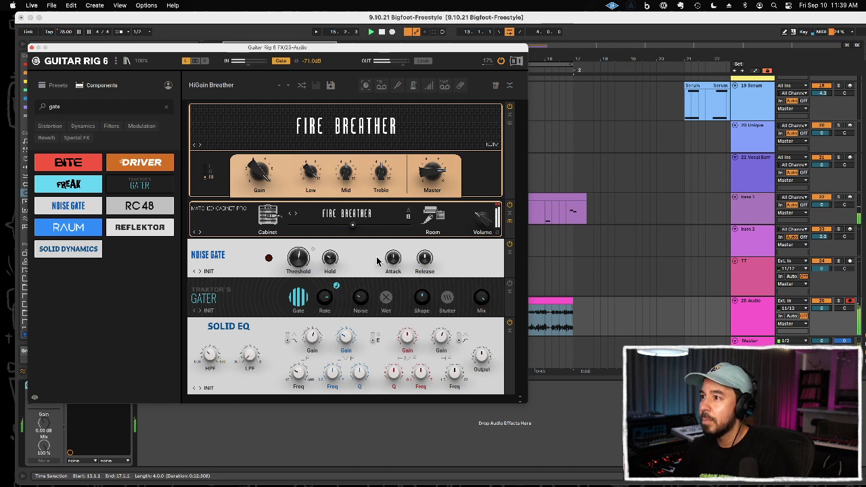
pyautogui.moveTo(301, 254); pyautogui.dragTo(322, 204)
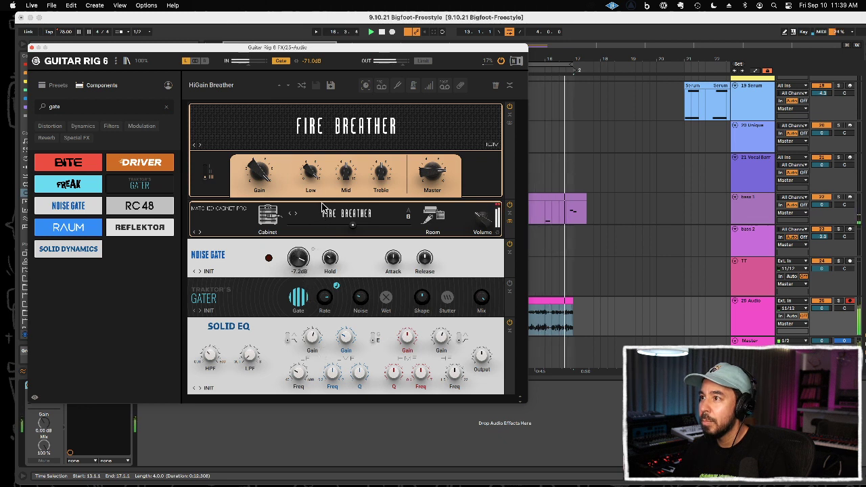
pyautogui.moveTo(328, 254)
pyautogui.mouseDown()
pyautogui.moveTo(336, 312)
pyautogui.moveTo(324, 252)
pyautogui.moveTo(327, 262)
pyautogui.mouseUp()
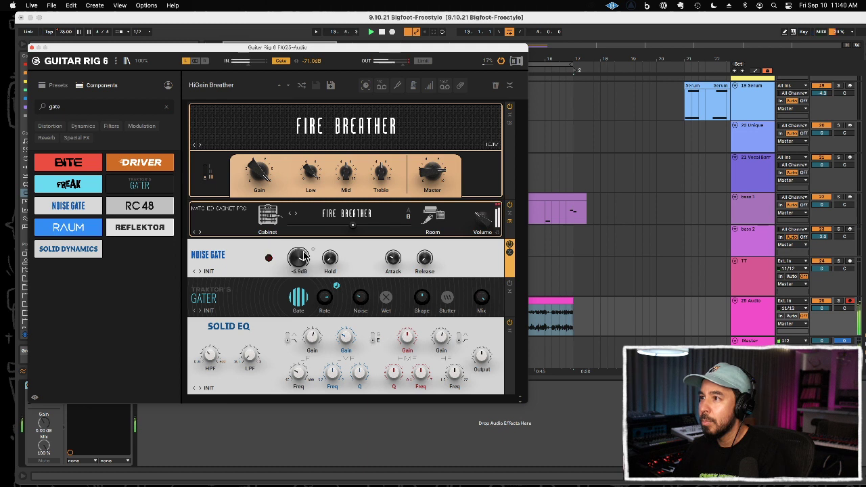
# Step: Move the Noise Gate ahead of the cabinet, fine-tune its threshold during playback, and close the Guitar Rig window
pyautogui.moveTo(454, 249); pyautogui.dragTo(459, 194)
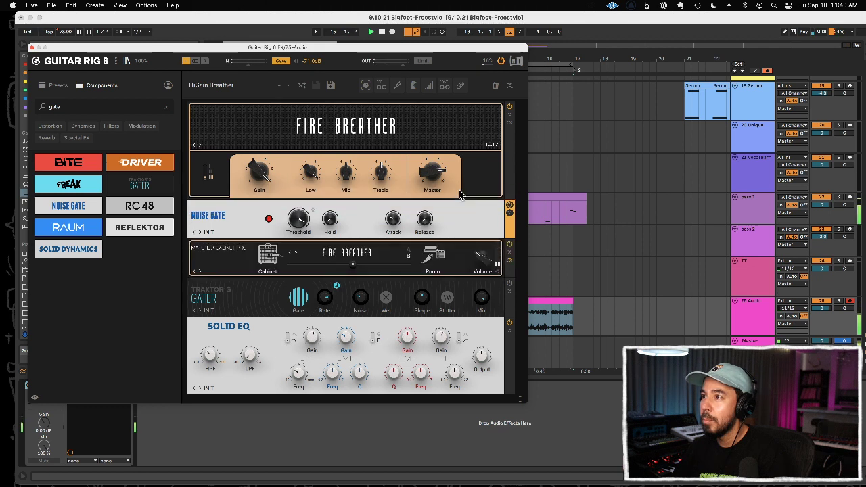
pyautogui.moveTo(298, 222)
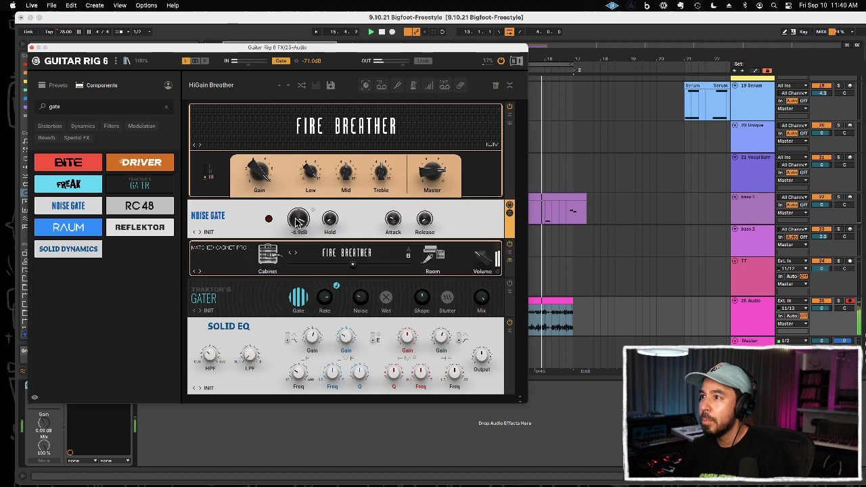
pyautogui.moveTo(298, 222); pyautogui.dragTo(297, 212)
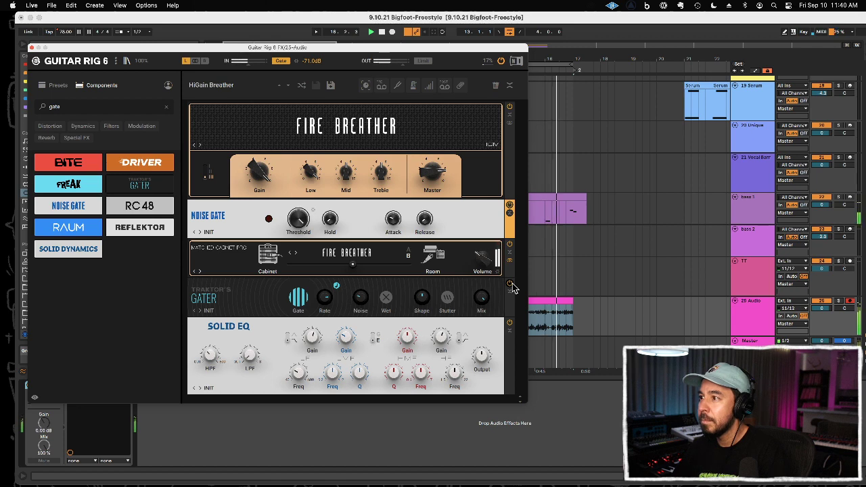
pyautogui.press('space')
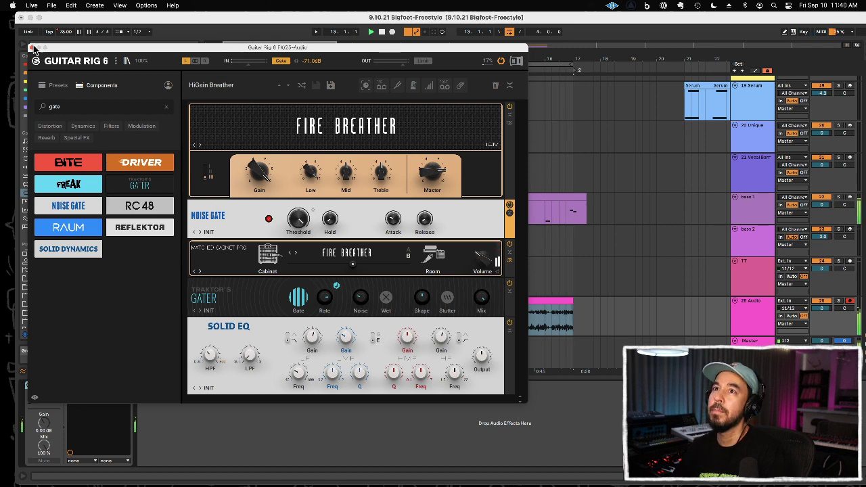
pyautogui.click(31, 48)
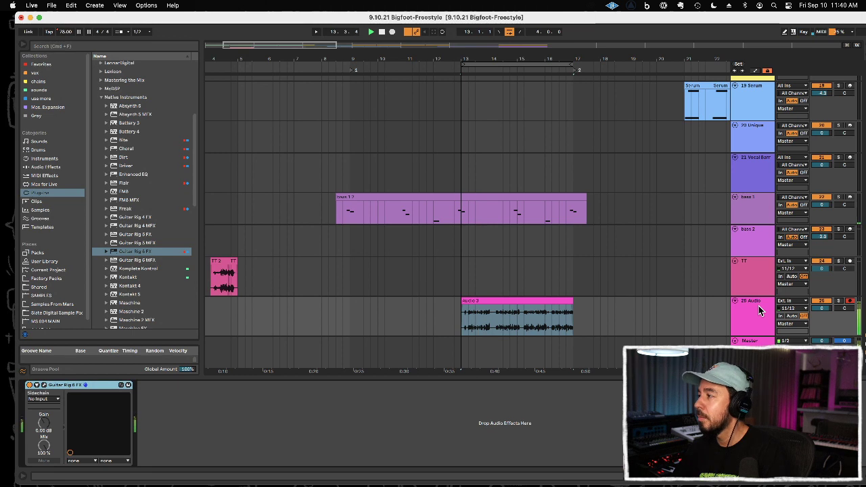
# Step: Rename the 25 Audio track "gate scratch" and lower its volume to -1.0 dB
pyautogui.press('super+r')
pyautogui.write('gate')
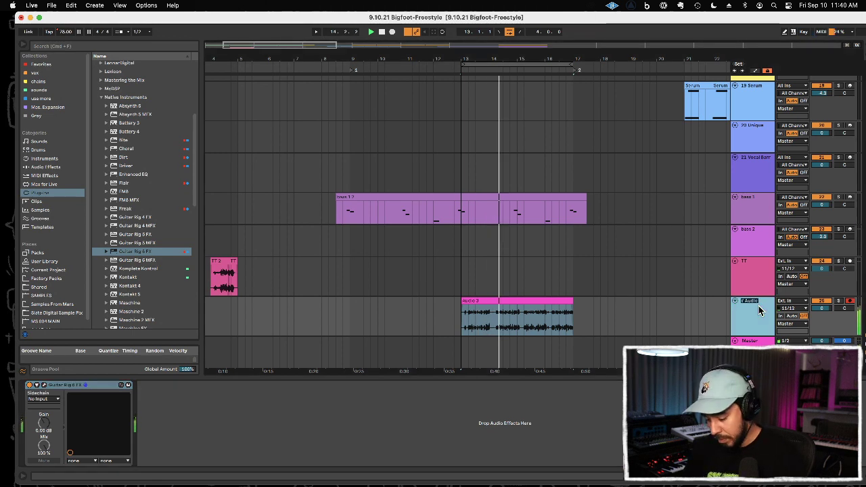
pyautogui.write(' scratch')
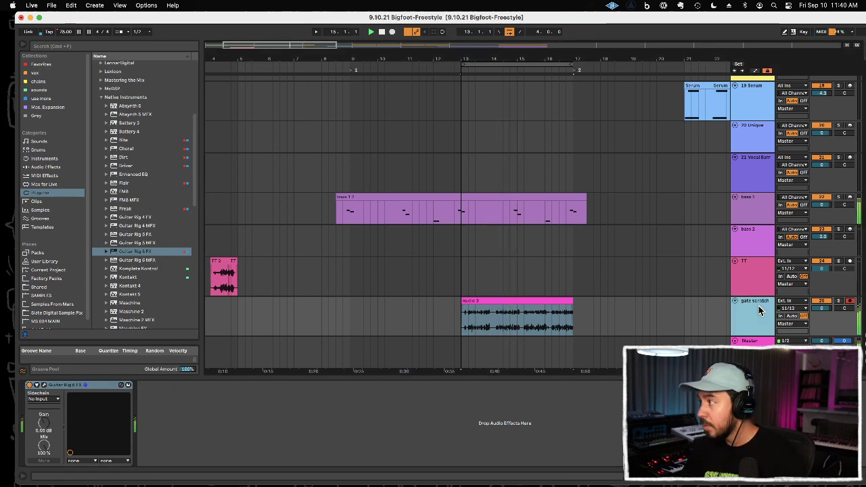
pyautogui.moveTo(826, 307); pyautogui.dragTo(826, 309)
# Step: Play the arrangement from bar 11.3 and move the loop range to bars 17 to 21
pyautogui.moveTo(519, 61); pyautogui.dragTo(368, 45)
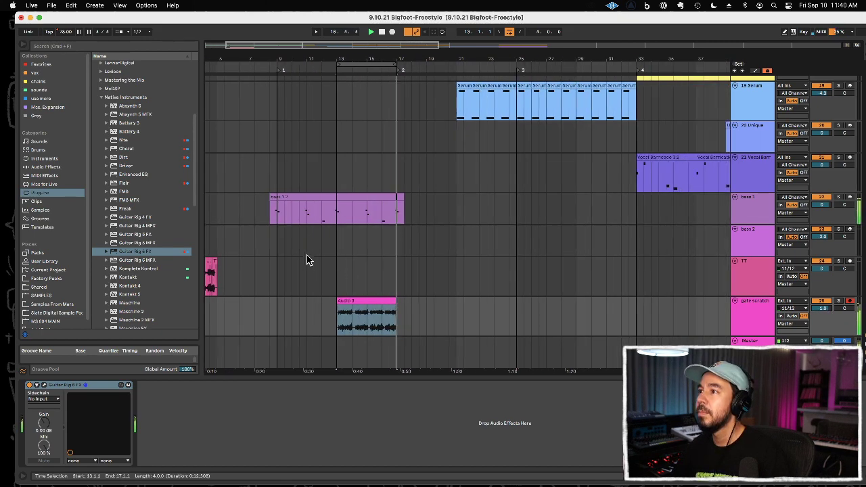
pyautogui.click(315, 241)
pyautogui.click(389, 230)
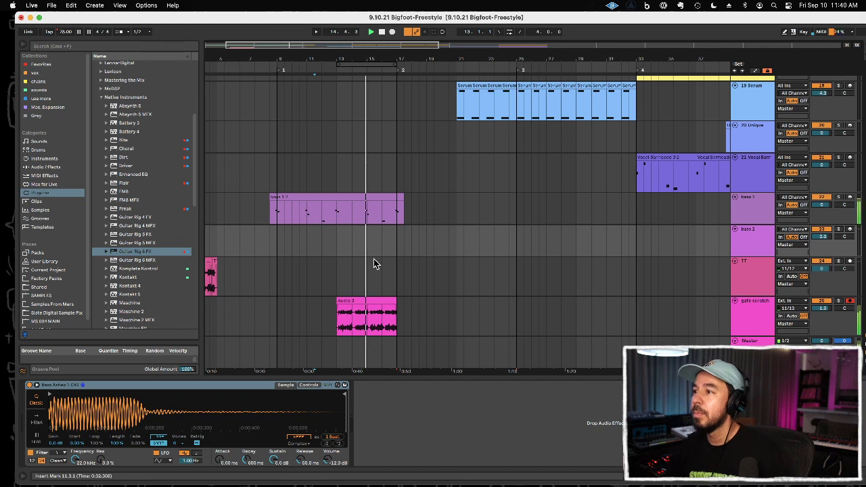
pyautogui.scroll(-3, 608, 273)
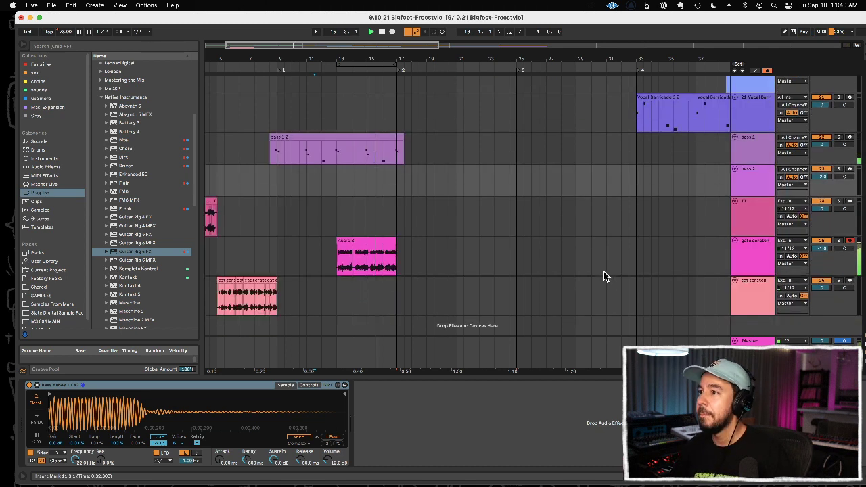
pyautogui.moveTo(390, 65); pyautogui.dragTo(439, 66)
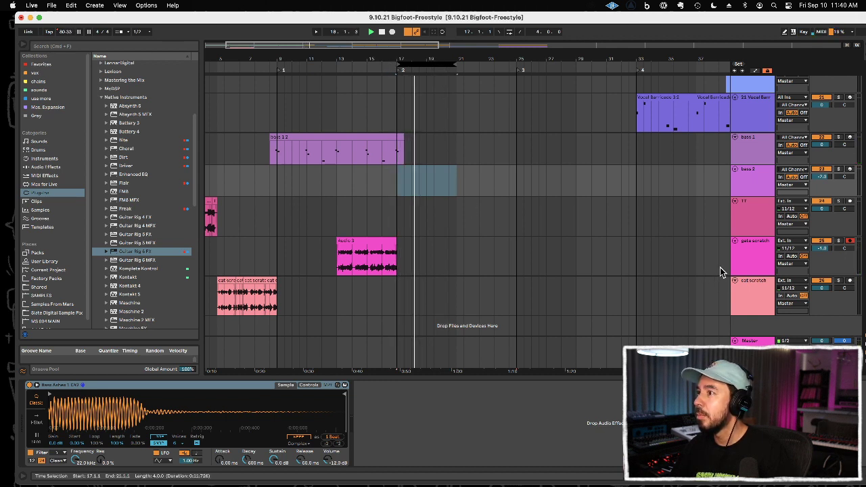
# Step: Solo the gate scratch track, move Guitar Rig's Noise Gate back behind the cabinet, and unsolo the track
pyautogui.click(839, 241)
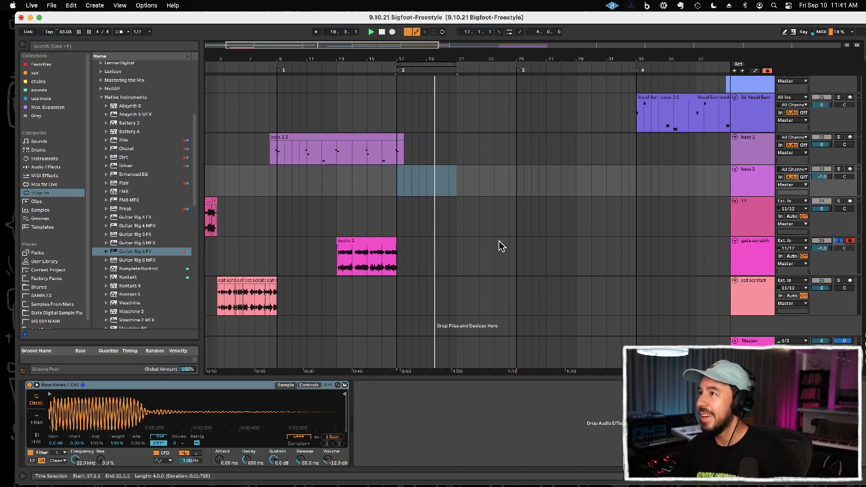
pyautogui.click(748, 249)
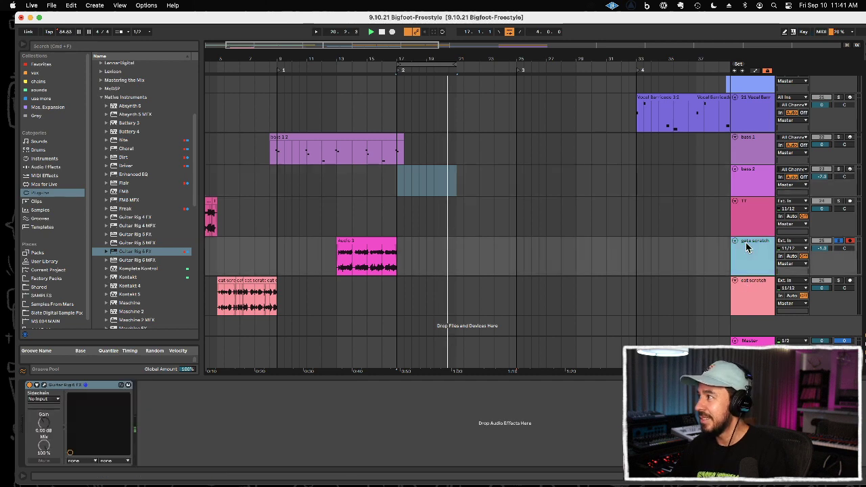
pyautogui.click(45, 385)
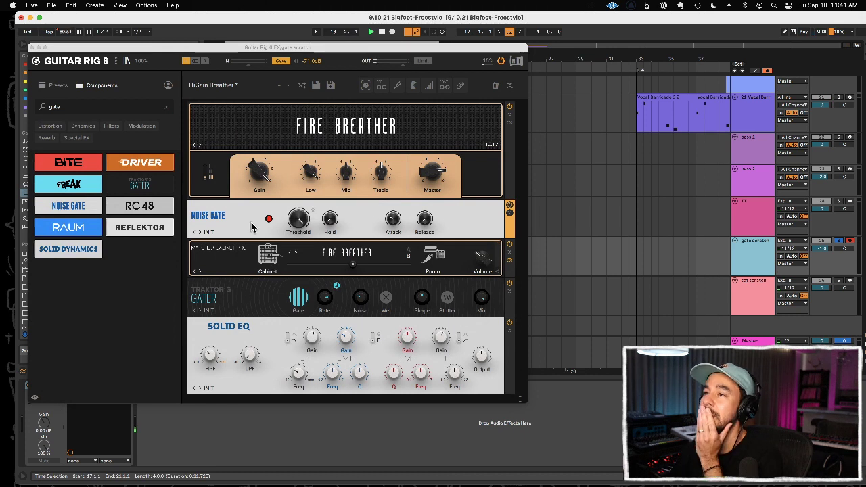
pyautogui.moveTo(251, 226); pyautogui.dragTo(248, 286)
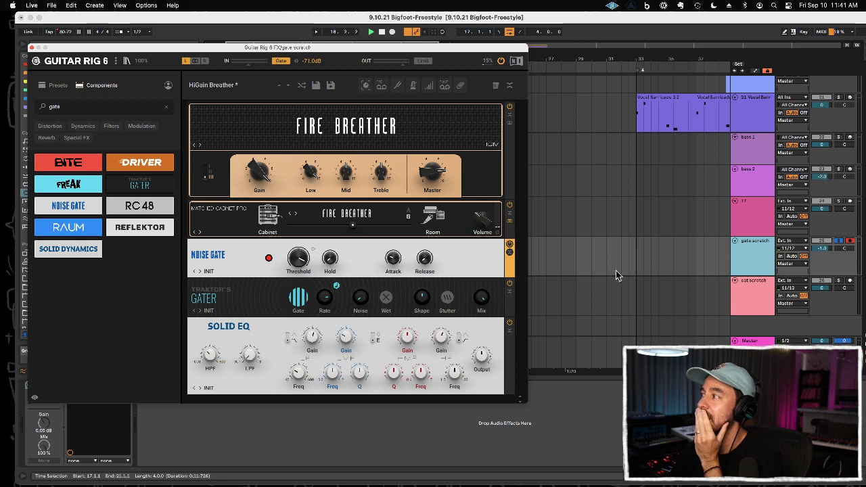
pyautogui.click(837, 245)
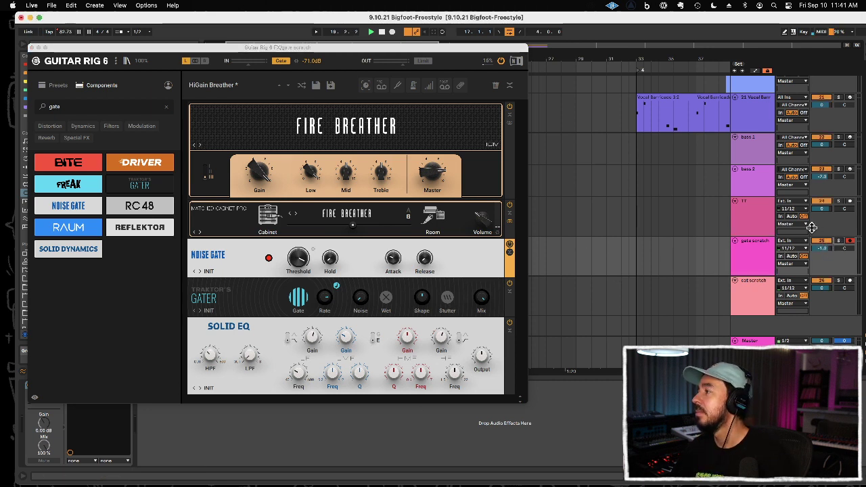
pyautogui.click(31, 48)
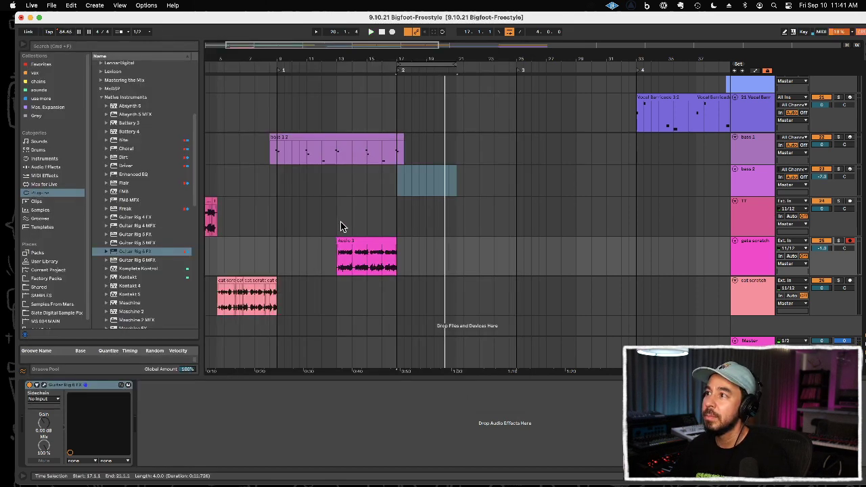
# Step: Solo the gate scratch track, fine-tune the Guitar Rig Noise Gate threshold during playback, and close the plug-in window
pyautogui.click(340, 227)
pyautogui.click(839, 242)
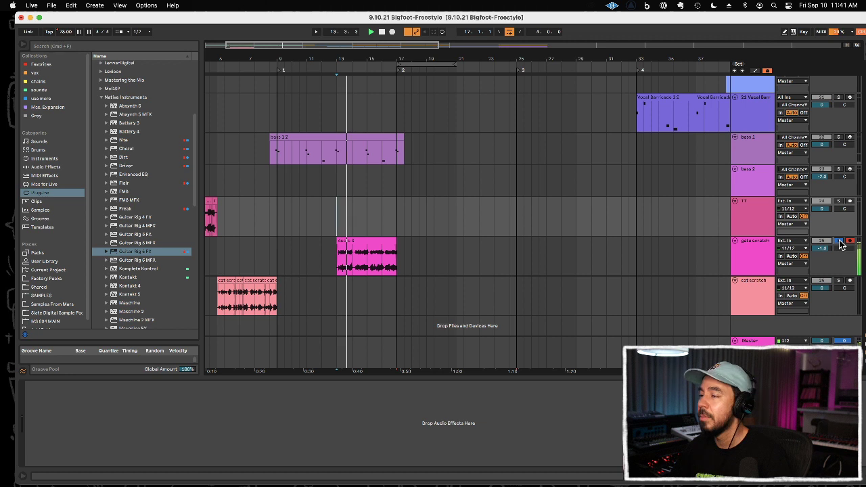
pyautogui.click(746, 247)
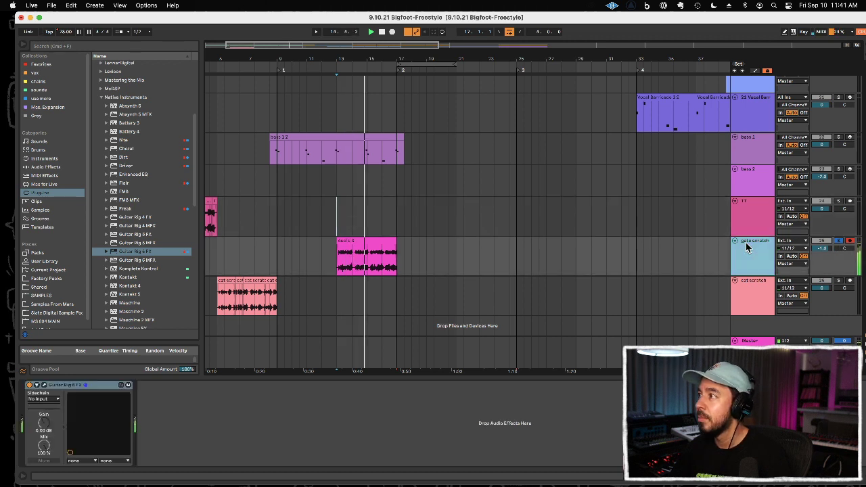
pyautogui.click(45, 386)
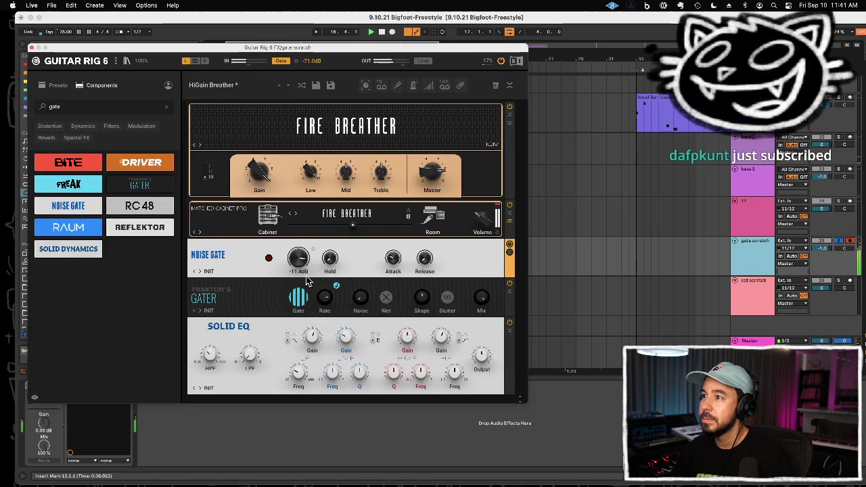
pyautogui.moveTo(306, 278); pyautogui.dragTo(307, 276)
pyautogui.press('space')
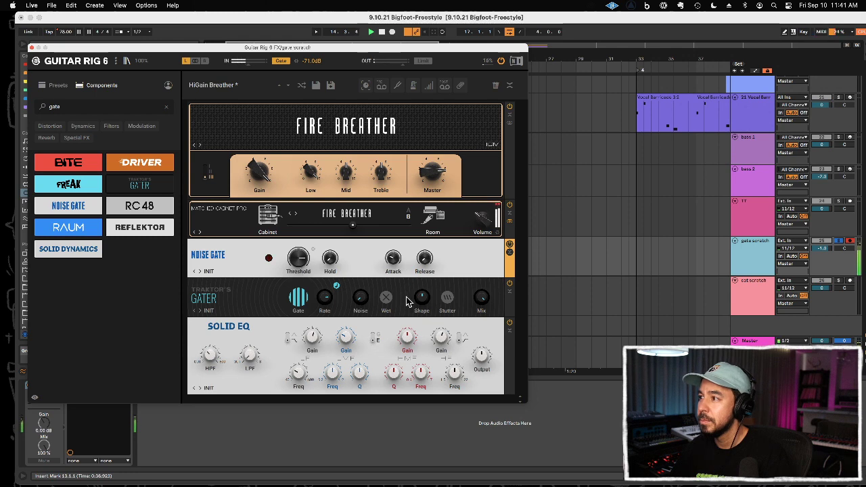
pyautogui.click(32, 48)
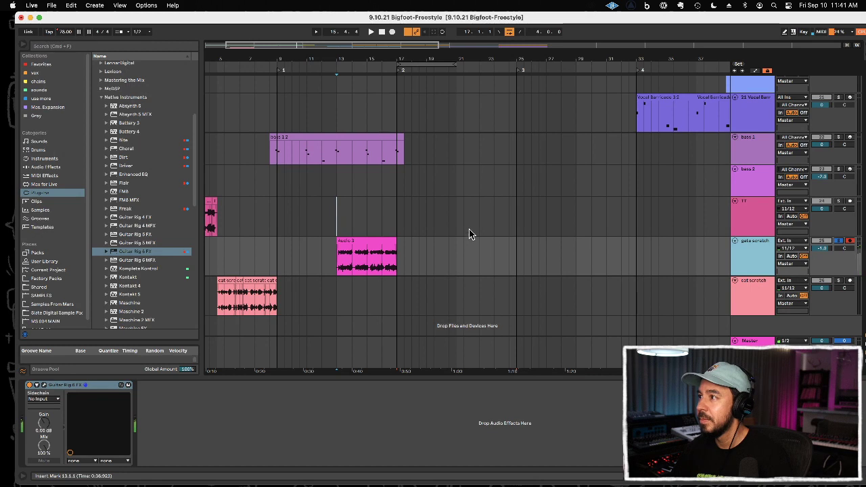
# Step: Unsolo the gate scratch track, lower its volume to -2.0 dB, and play the arrangement from around bar 14
pyautogui.click(433, 233)
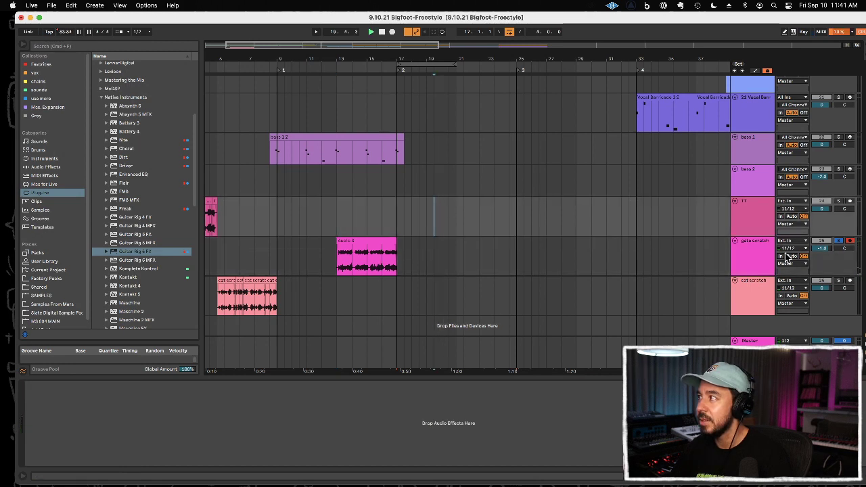
pyautogui.click(352, 211)
pyautogui.press('space')
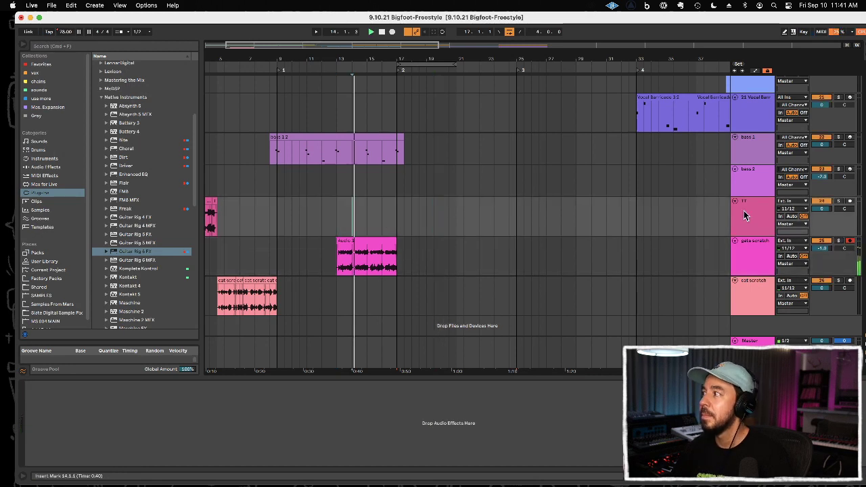
pyautogui.click(816, 247)
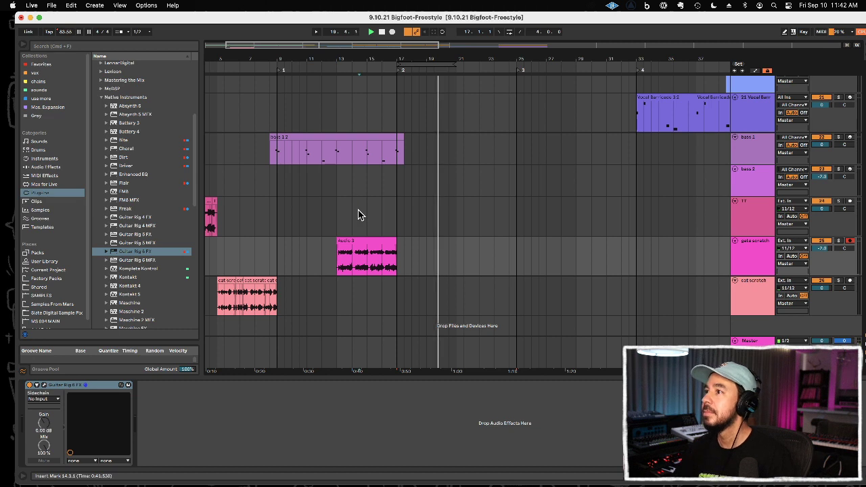
pyautogui.click(358, 213)
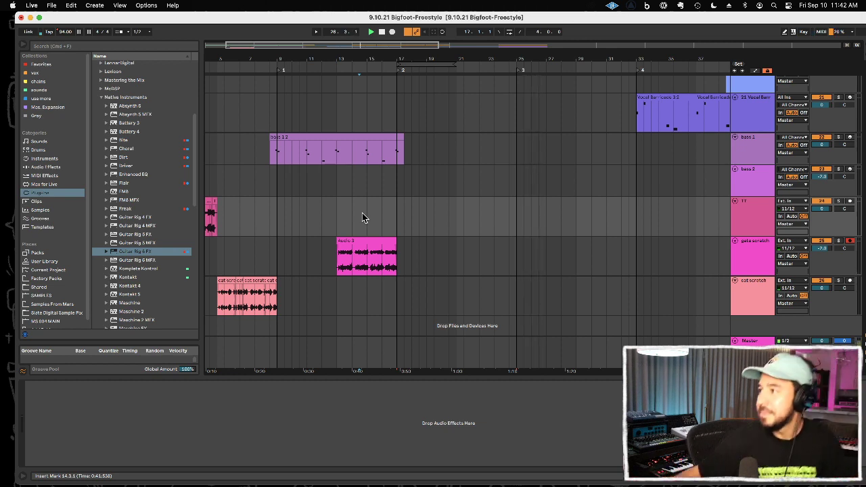
# Step: Record a new take on the gate scratch track from about bar 20 to just past bar 25
pyautogui.click(434, 257)
pyautogui.press('space')
pyautogui.press('F9')
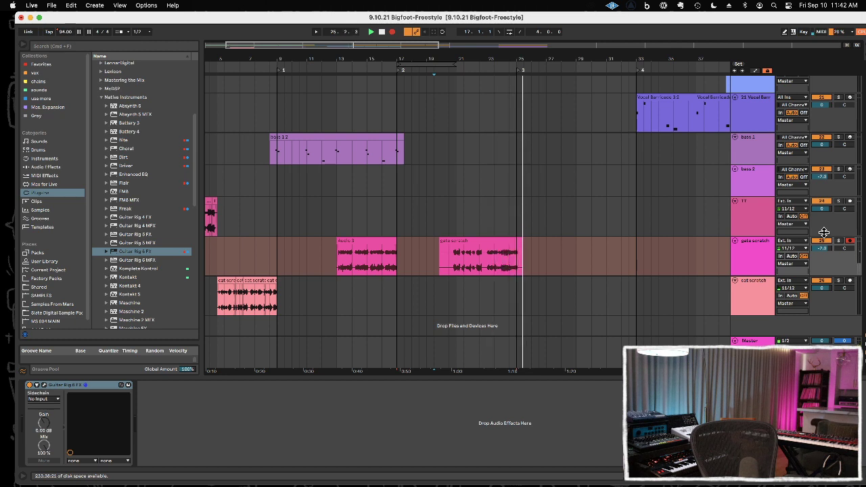
pyautogui.press('space')
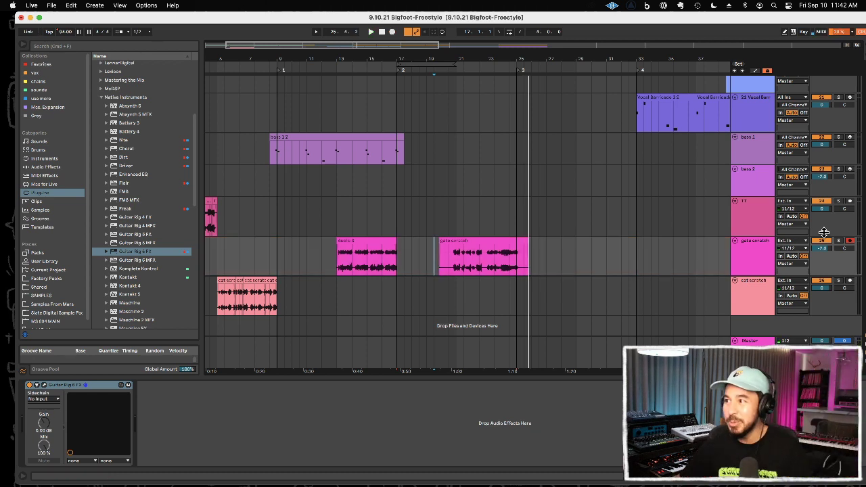
# Step: Play the new gate scratch take from bar 20.3 and delete its opening portion up to bar 24
pyautogui.click(451, 265)
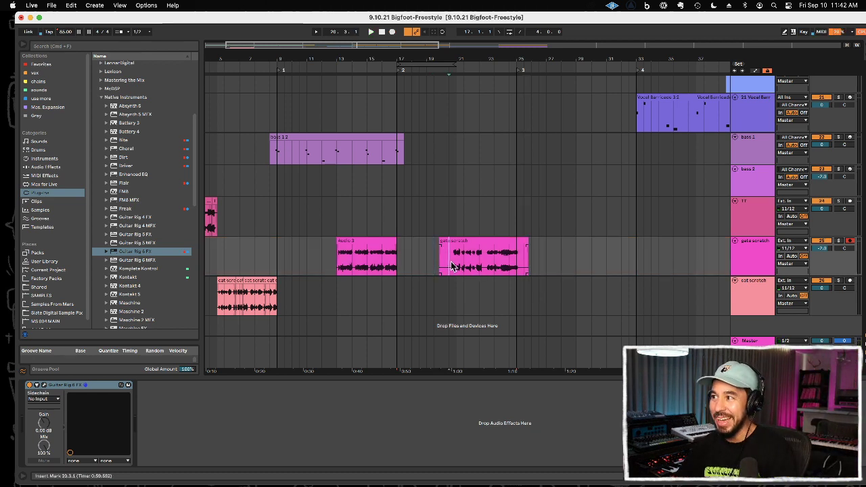
pyautogui.press('space')
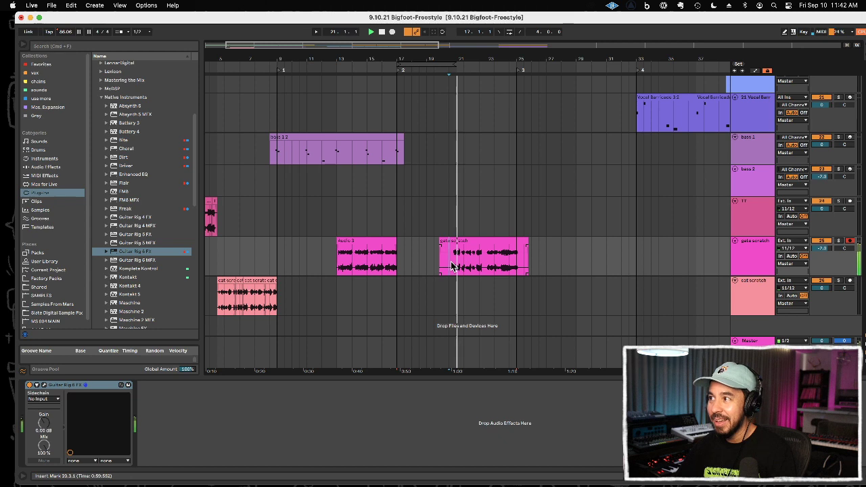
pyautogui.moveTo(482, 260); pyautogui.dragTo(420, 264)
pyautogui.press('Delete')
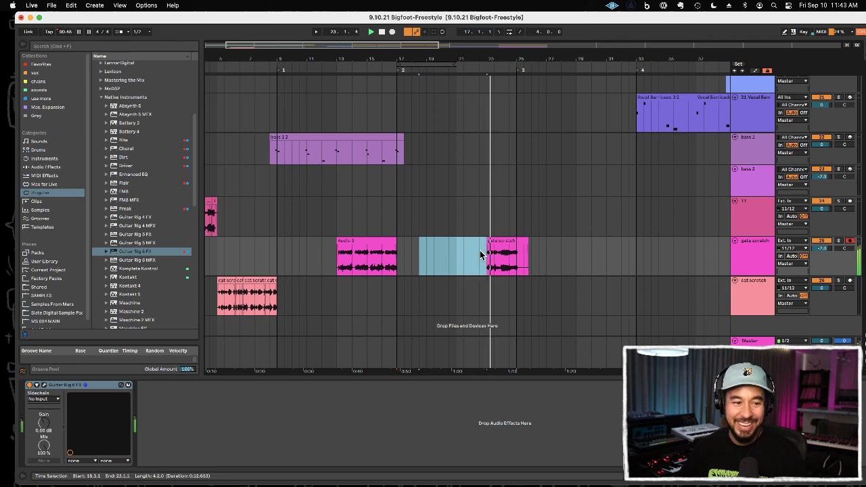
pyautogui.moveTo(498, 59); pyautogui.dragTo(480, 185)
pyautogui.moveTo(454, 264); pyautogui.dragTo(504, 262)
pyautogui.press('Delete')
pyautogui.press('space')
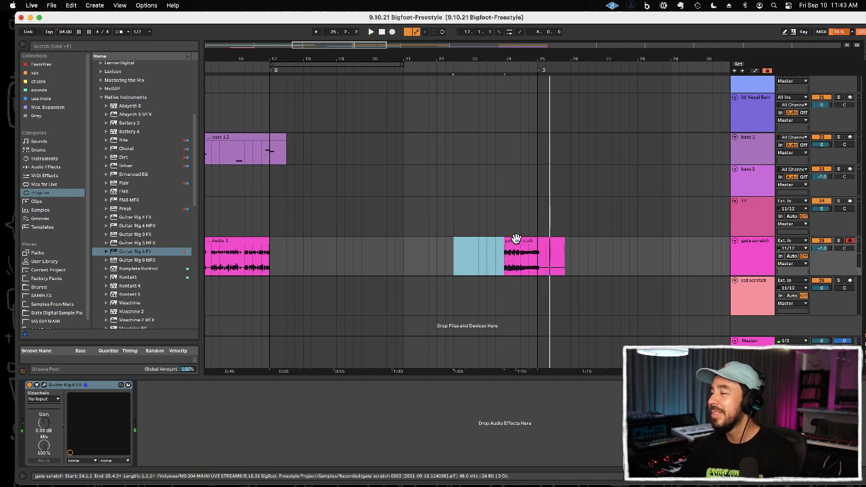
# Step: Copy the trimmed clip to the TT track at bar 24 and cut the gate scratch clip's start back to bar 24.3
pyautogui.click(516, 239)
pyautogui.moveTo(517, 239); pyautogui.dragTo(516, 221)
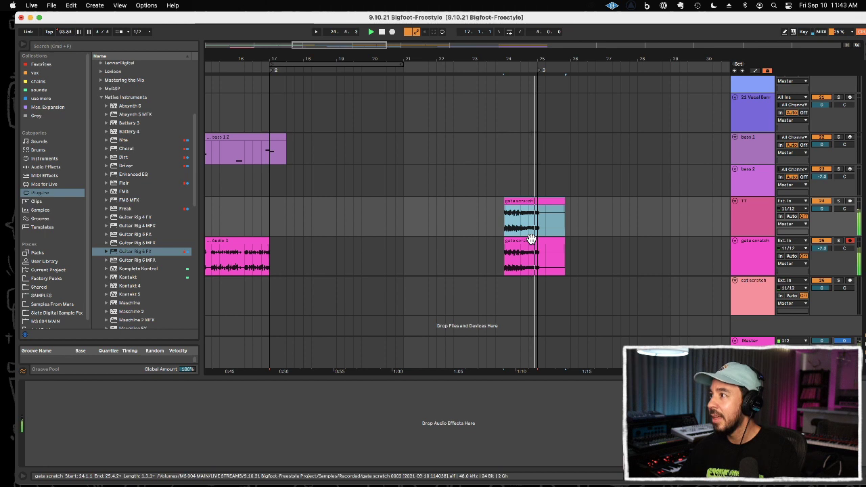
pyautogui.moveTo(522, 255); pyautogui.dragTo(496, 255)
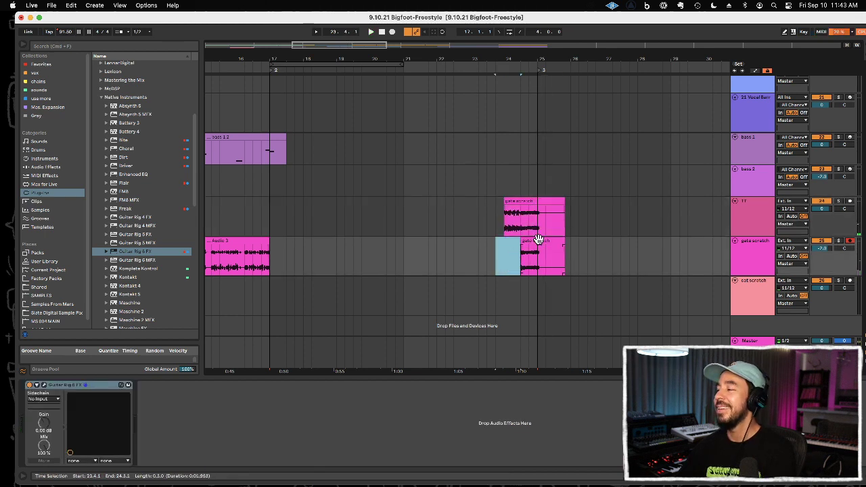
pyautogui.click(500, 263)
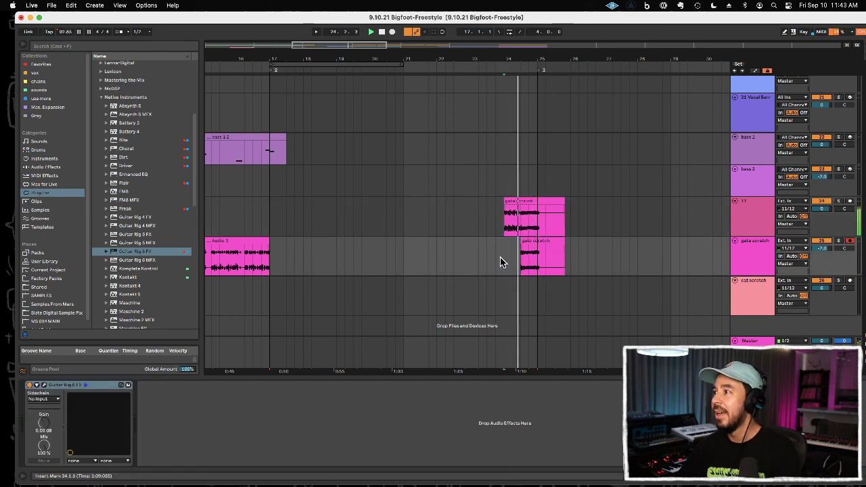
# Step: Delete the tails of both scratch clips between bars 25.2 and 26.2
pyautogui.moveTo(544, 249); pyautogui.dragTo(579, 221)
pyautogui.moveTo(553, 59); pyautogui.dragTo(520, 28)
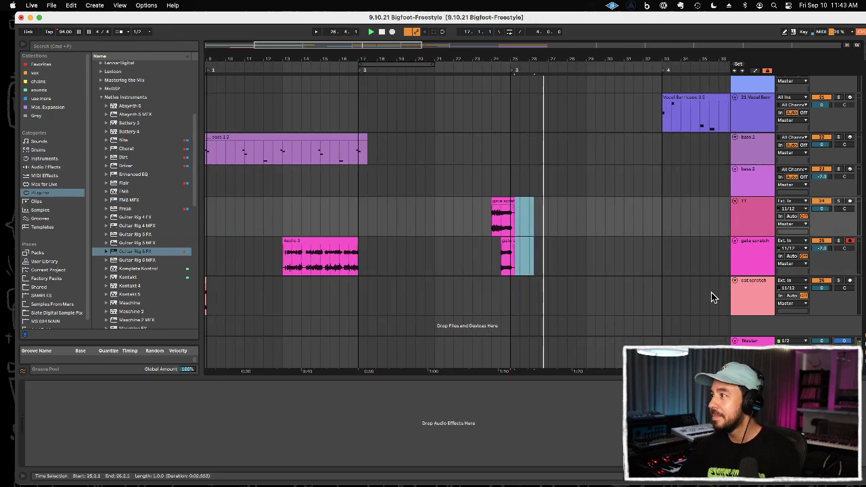
# Step: Add an audio track below cat scratch, loop bars 25 to 29, and arm the new track for recording
pyautogui.click(757, 296)
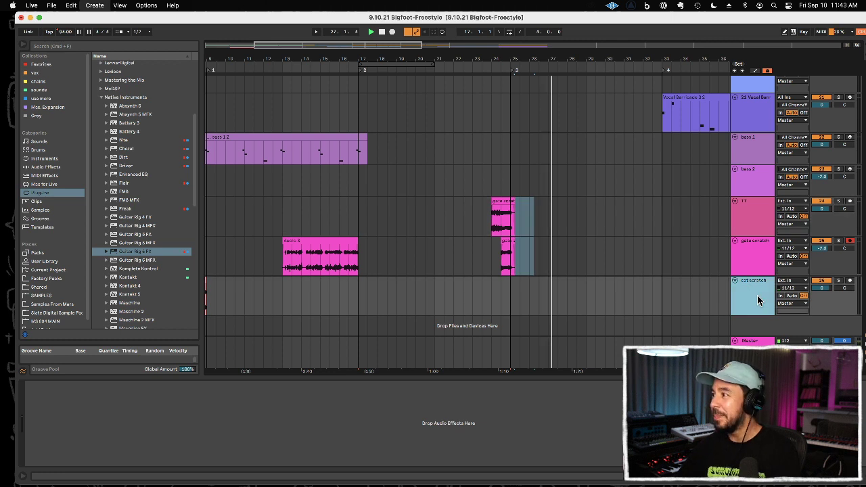
pyautogui.press('super+t')
pyautogui.moveTo(511, 296); pyautogui.dragTo(586, 296)
pyautogui.press('super+l')
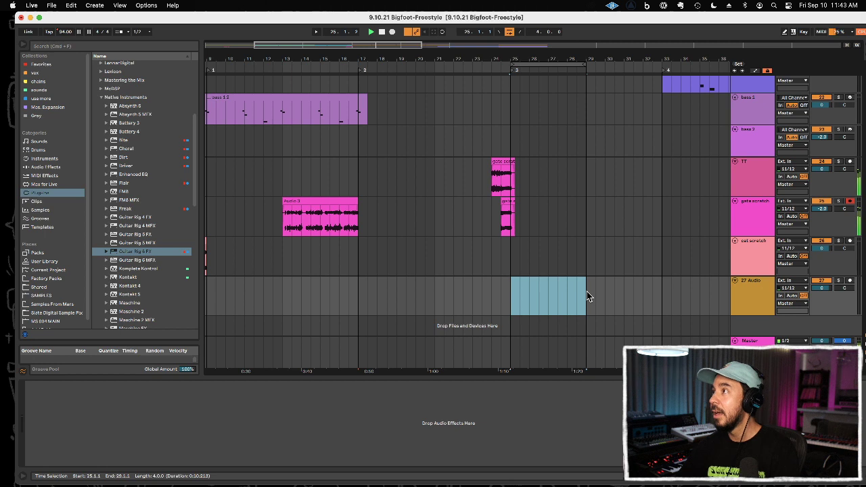
pyautogui.click(850, 281)
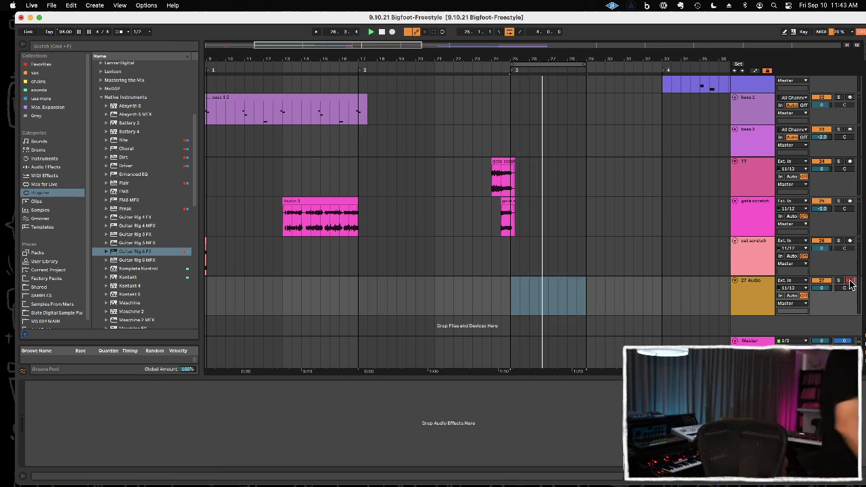
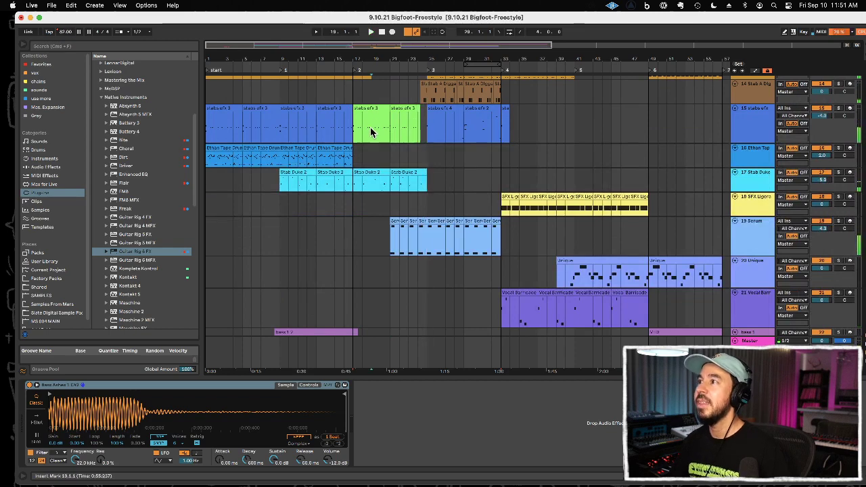
# Step: Open the stabs efx 4 clip at bar 25 and add a Vocal Diamond note at its start
pyautogui.click(452, 138)
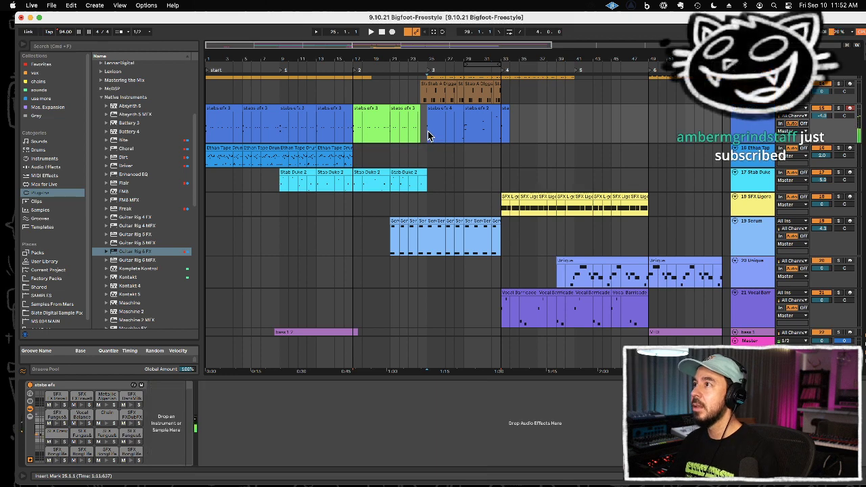
pyautogui.click(433, 107)
pyautogui.doubleClick(433, 107)
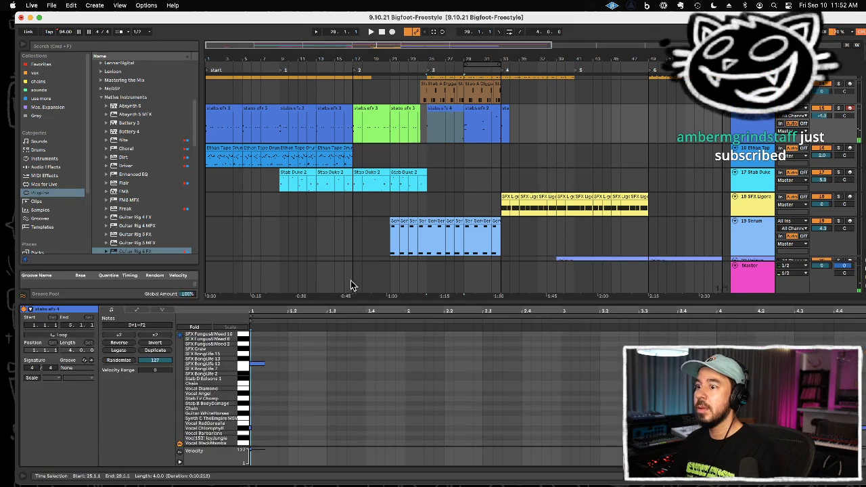
pyautogui.doubleClick(255, 391)
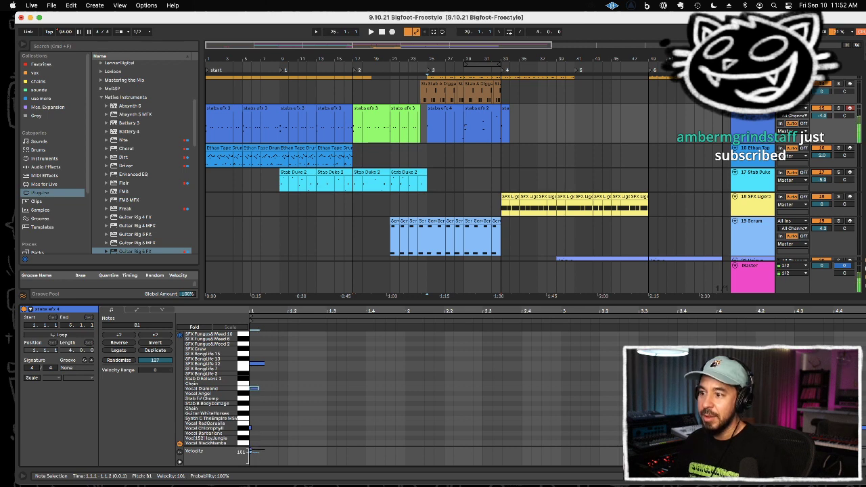
# Step: Play from bar 21 and delete the 27 Audio scratch clips in bars 25, 27, 29 and 31
pyautogui.click(392, 163)
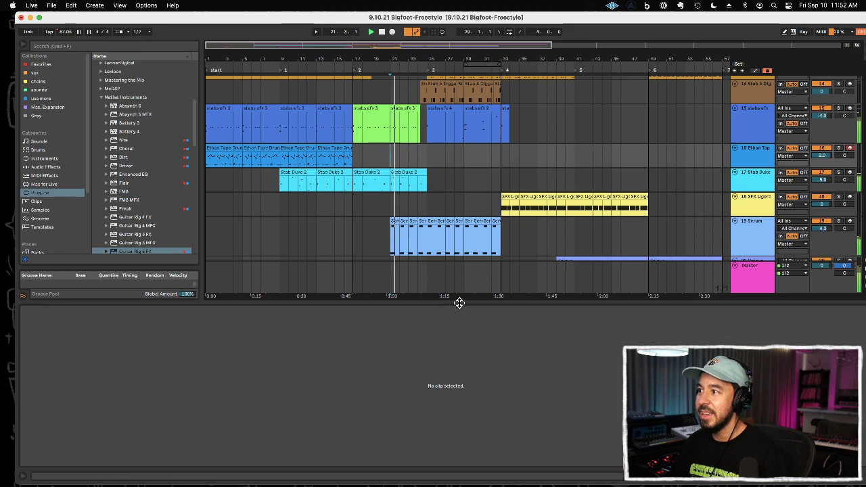
pyautogui.doubleClick(459, 303)
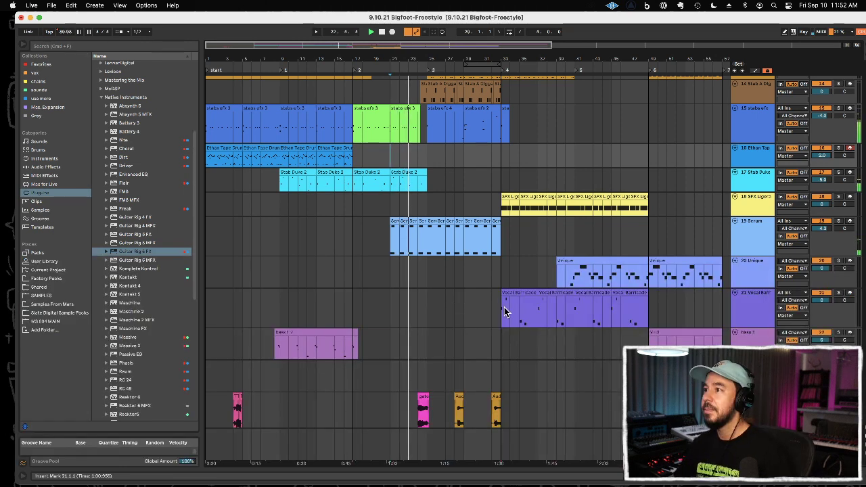
pyautogui.scroll(-5, 568, 359)
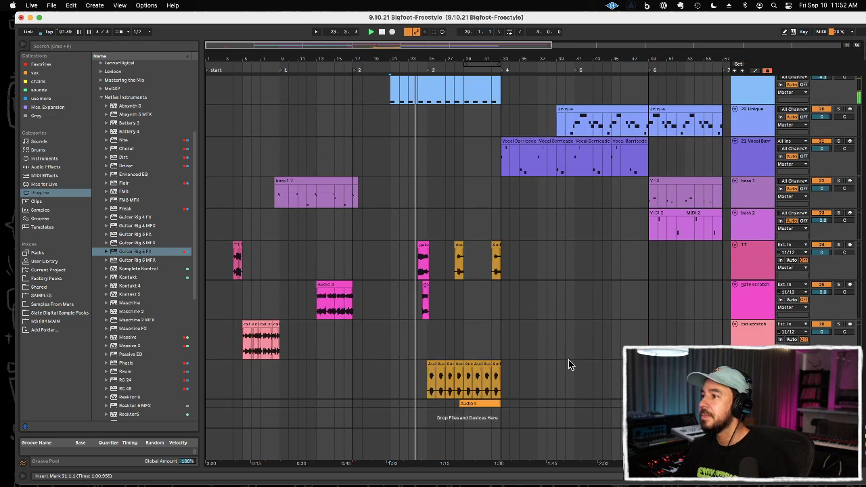
pyautogui.scroll(-1, 466, 267)
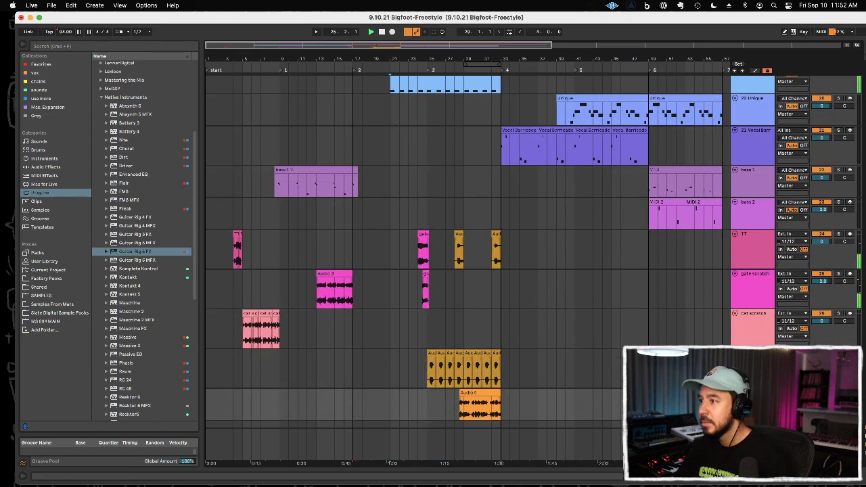
pyautogui.moveTo(406, 381); pyautogui.dragTo(440, 380)
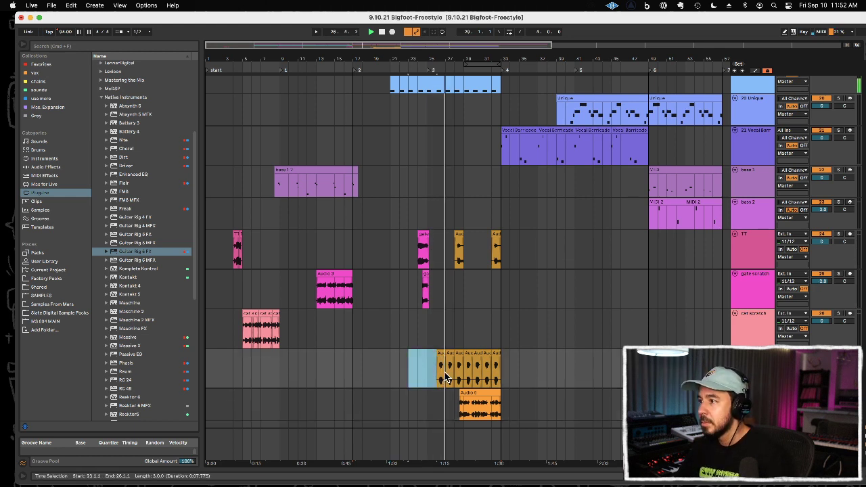
pyautogui.click(451, 358)
pyautogui.moveTo(452, 358); pyautogui.dragTo(487, 358)
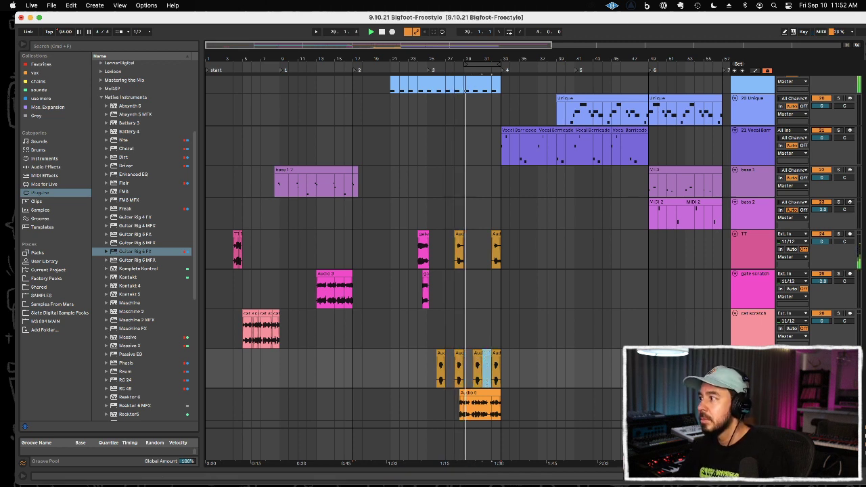
# Step: Add the Soundtoys EchoBoy Jr. plug-in to the flute track
pyautogui.click(752, 393)
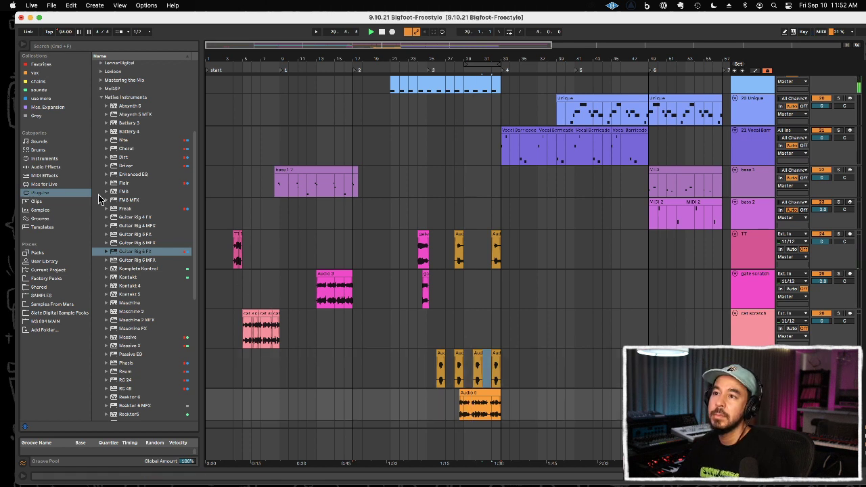
pyautogui.click(125, 122)
pyautogui.press('Left')
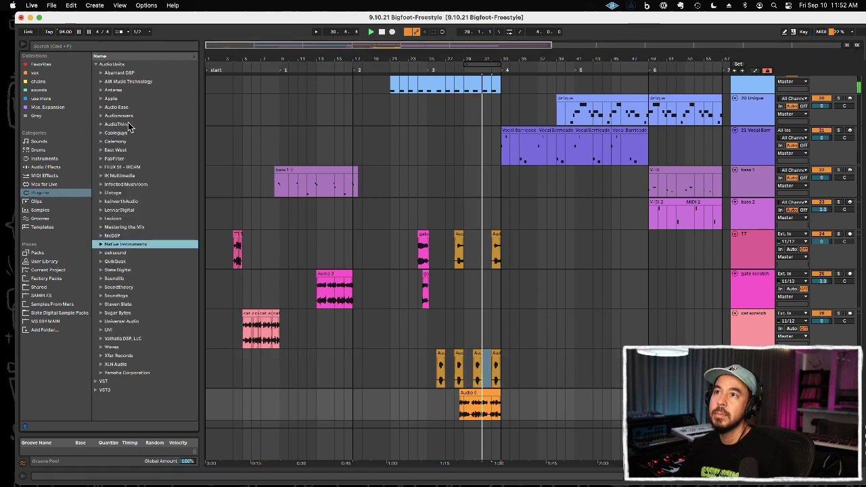
pyautogui.click(137, 193)
pyautogui.press('Left')
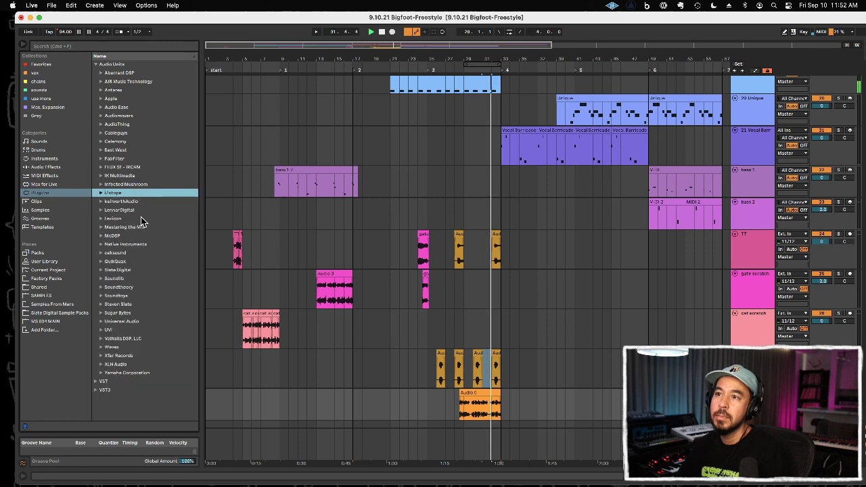
pyautogui.click(139, 296)
pyautogui.press('Right')
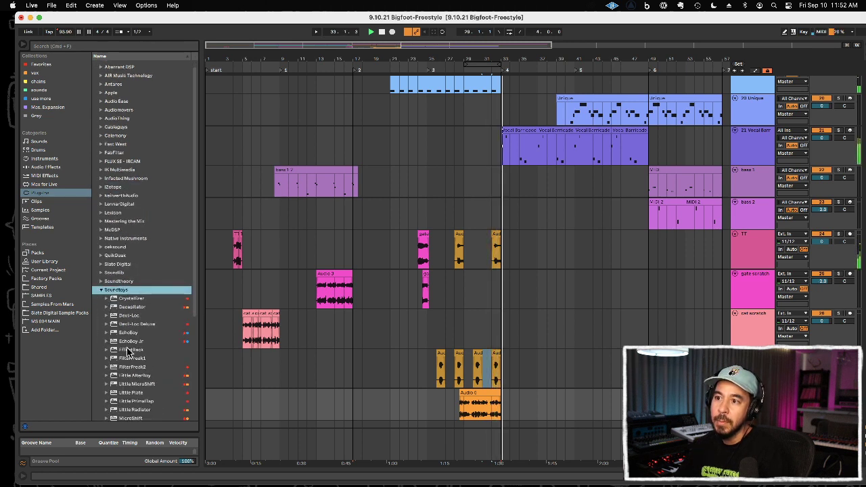
pyautogui.click(128, 341)
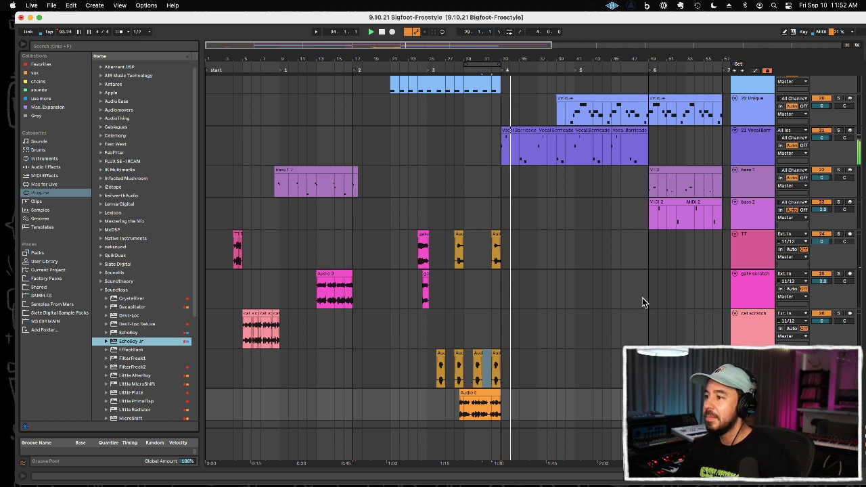
pyautogui.press('Return')
pyautogui.click(146, 64)
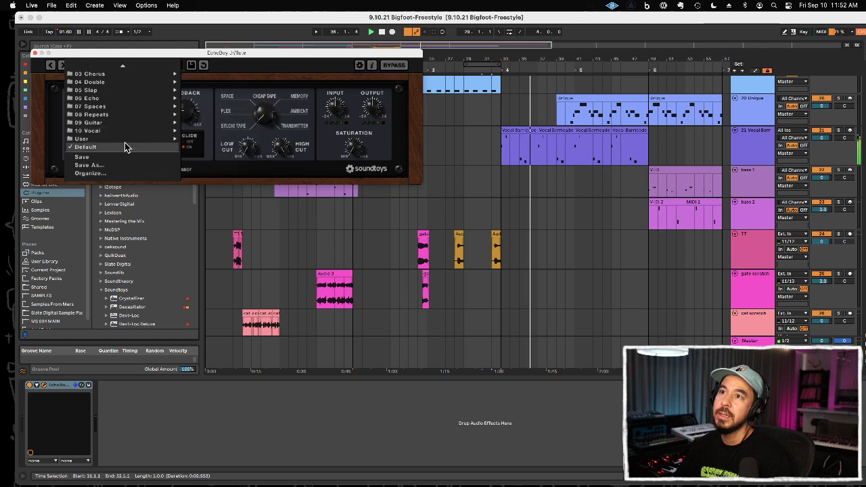
pyautogui.moveTo(125, 141)
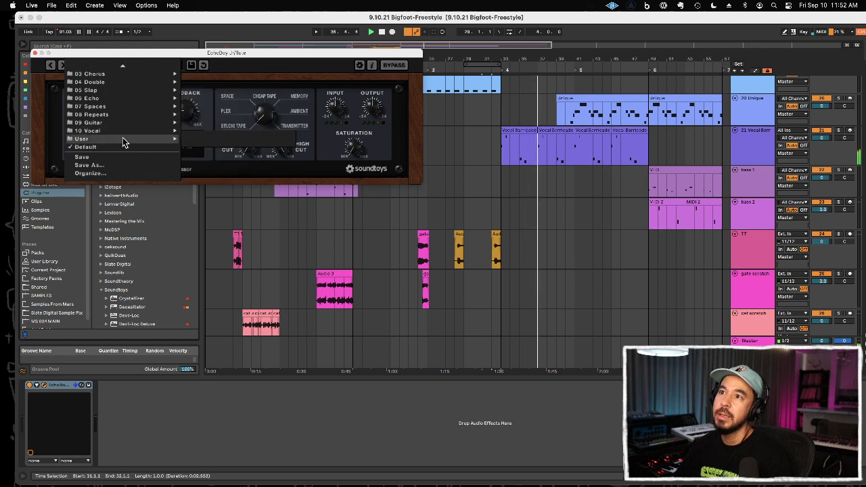
pyautogui.click(204, 105)
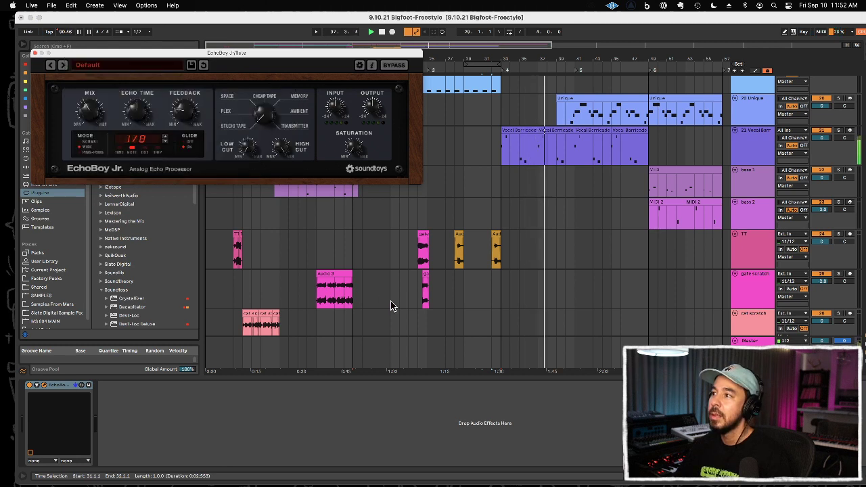
# Step: Play the flute track from bar 28, raise EchoBoy Jr.'s feedback slightly and close the plug-in window
pyautogui.click(399, 300)
pyautogui.scroll(-3, 487, 311)
pyautogui.press('space')
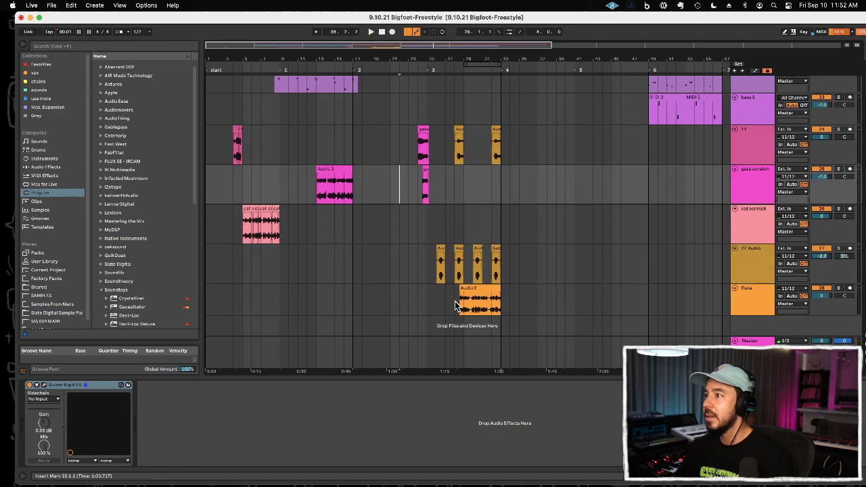
pyautogui.click(455, 304)
pyautogui.press('space')
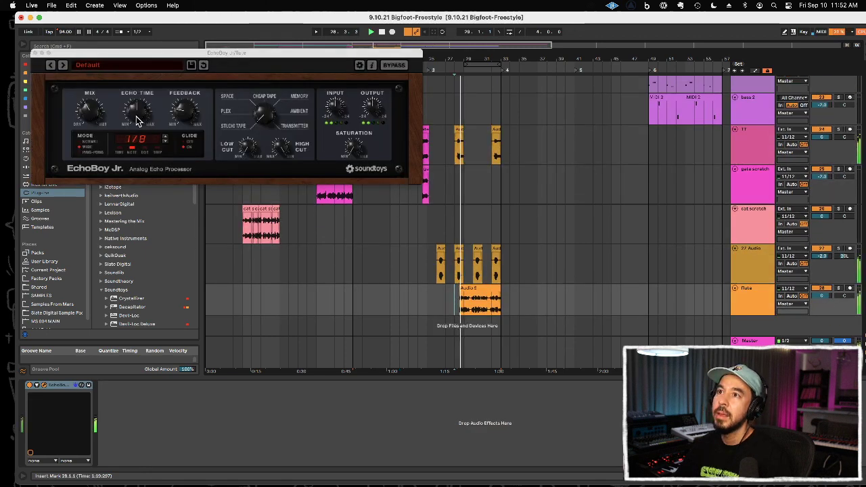
pyautogui.moveTo(181, 121); pyautogui.dragTo(181, 105)
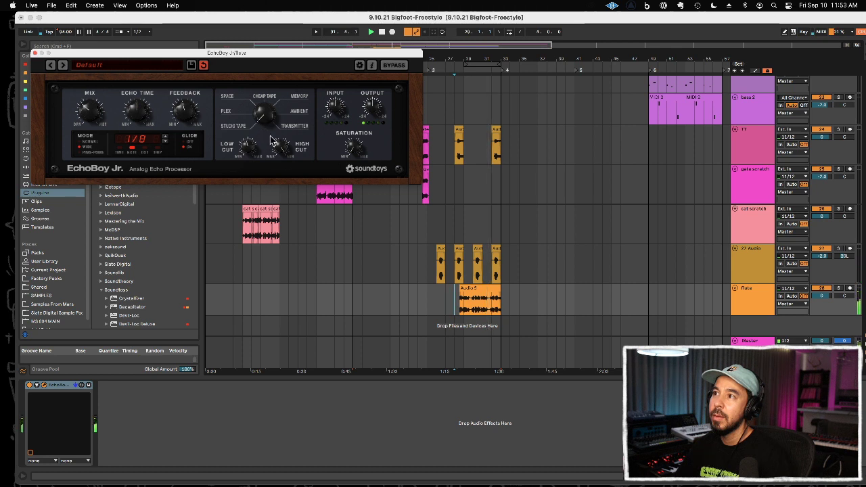
pyautogui.click(35, 53)
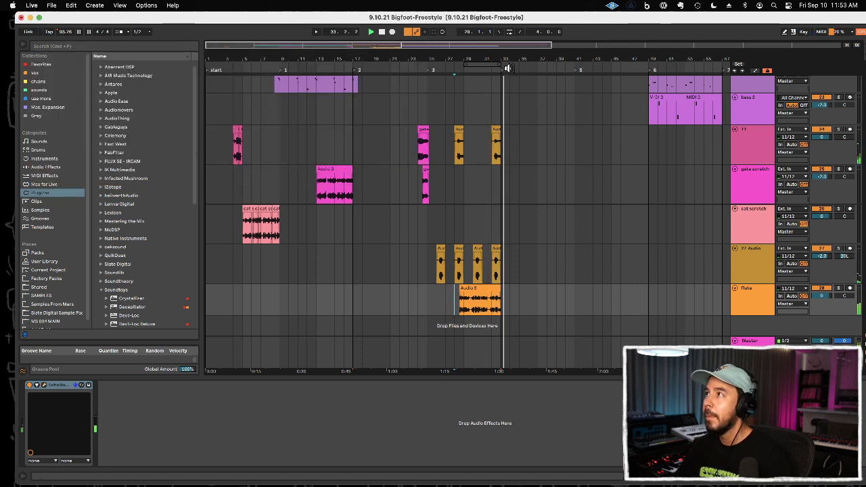
# Step: Play the end of the flute clip from 31.2 and split the clip at 32.4
pyautogui.moveTo(506, 60); pyautogui.dragTo(560, 73)
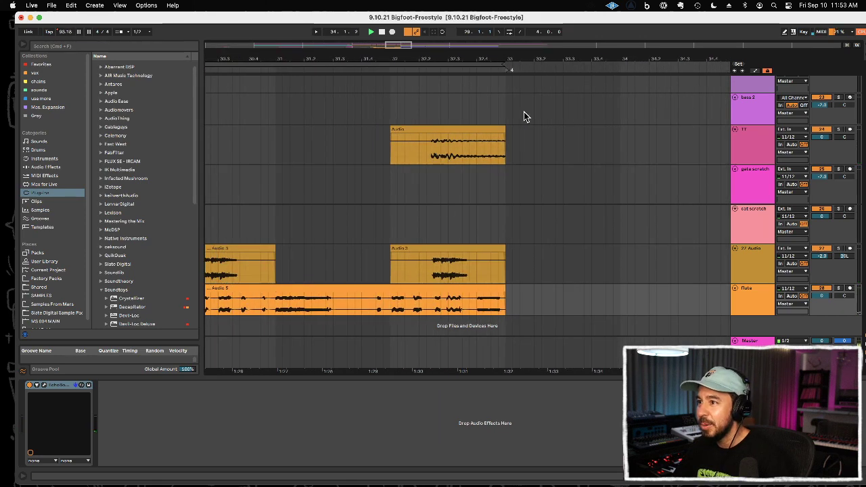
pyautogui.press('space')
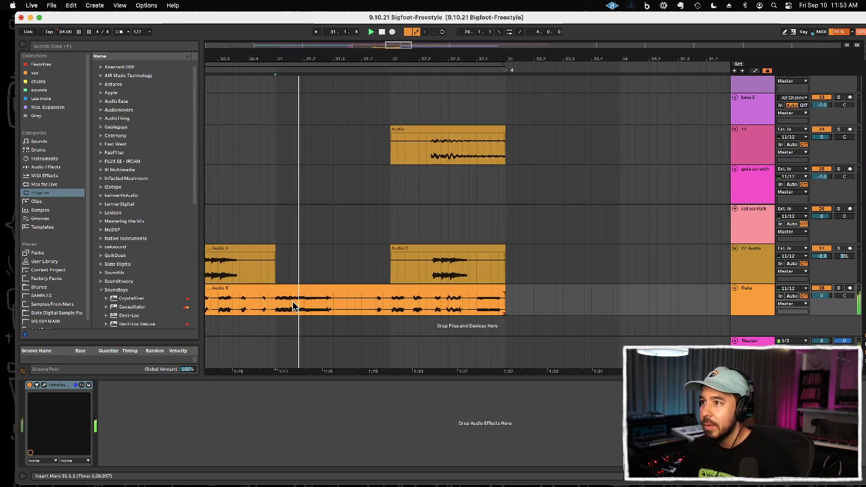
pyautogui.keyDown('shift'); pyautogui.click(332, 305); pyautogui.keyUp('shift')
pyautogui.click(476, 303)
pyautogui.press('super+e')
pyautogui.click(418, 264)
pyautogui.press('space')
pyautogui.press('space')
pyautogui.press('space')
pyautogui.press('space')
# Step: Copy the sixteenth-note flute slice at 31.4.3 to 32.3.3 and 32.3.4, and play back the edited ending
pyautogui.moveTo(411, 310); pyautogui.dragTo(423, 309)
pyautogui.moveTo(370, 309); pyautogui.dragTo(383, 308)
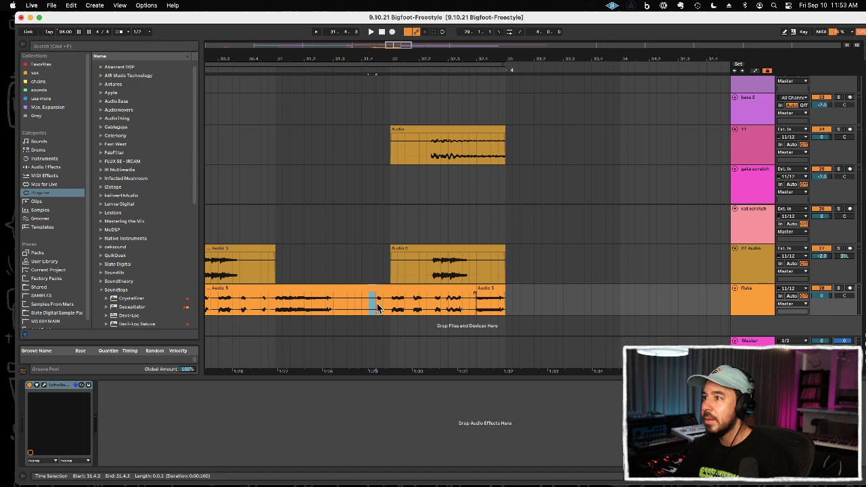
pyautogui.moveTo(376, 304); pyautogui.dragTo(384, 303)
pyautogui.click(462, 303)
pyautogui.press('super+v')
pyautogui.click(446, 302)
pyautogui.press('space')
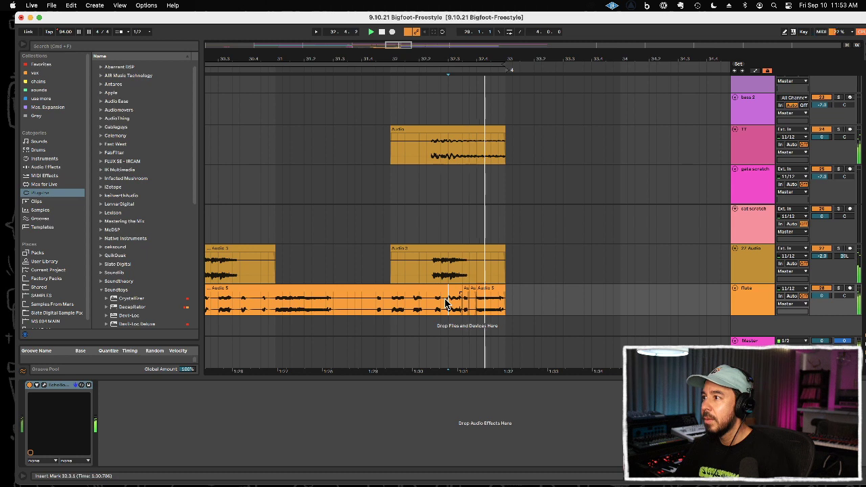
pyautogui.click(485, 303)
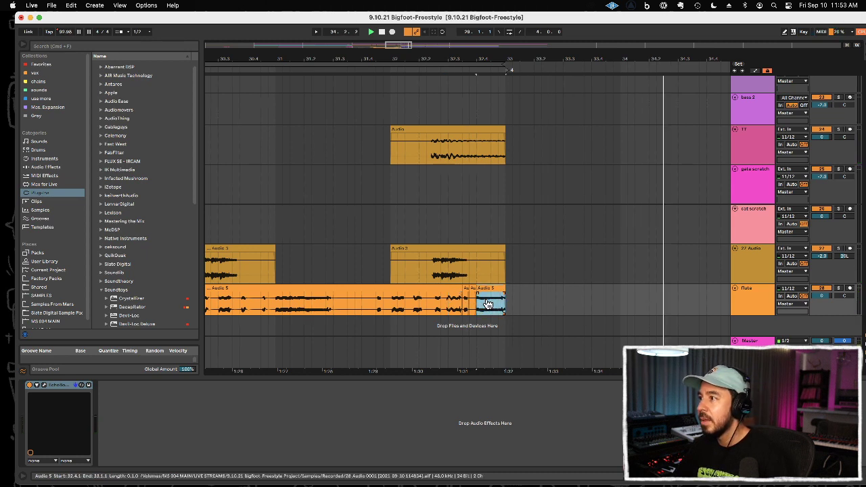
pyautogui.click(441, 304)
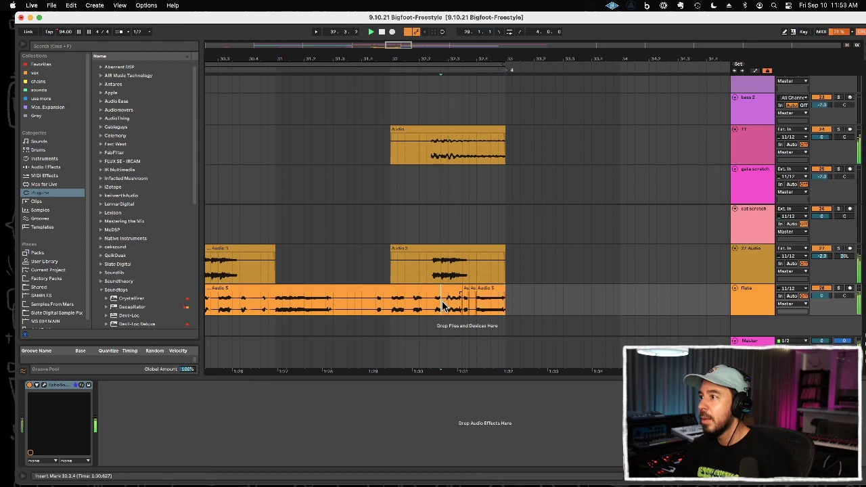
# Step: Try copying the cat scratch clips in bars 5 to 9 to bar 41 of the same track
pyautogui.moveTo(487, 51); pyautogui.dragTo(406, 22)
pyautogui.scroll(5, 423, 155)
pyautogui.scroll(-5, 436, 160)
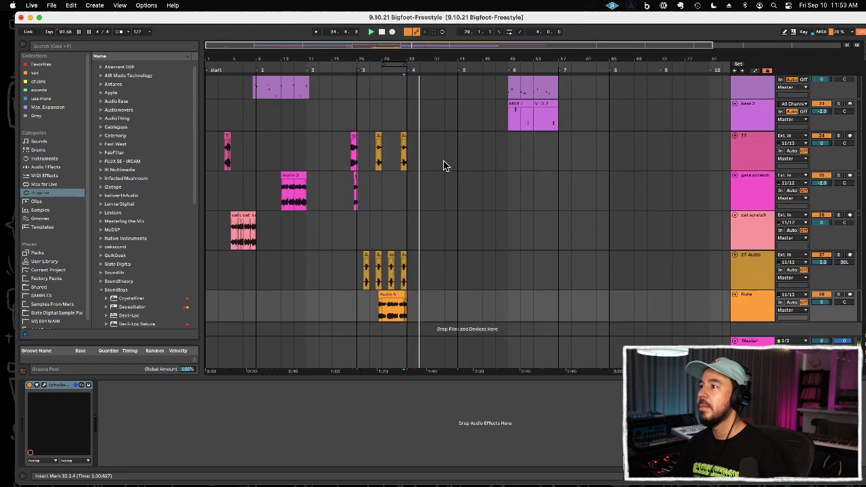
pyautogui.scroll(-1, 443, 161)
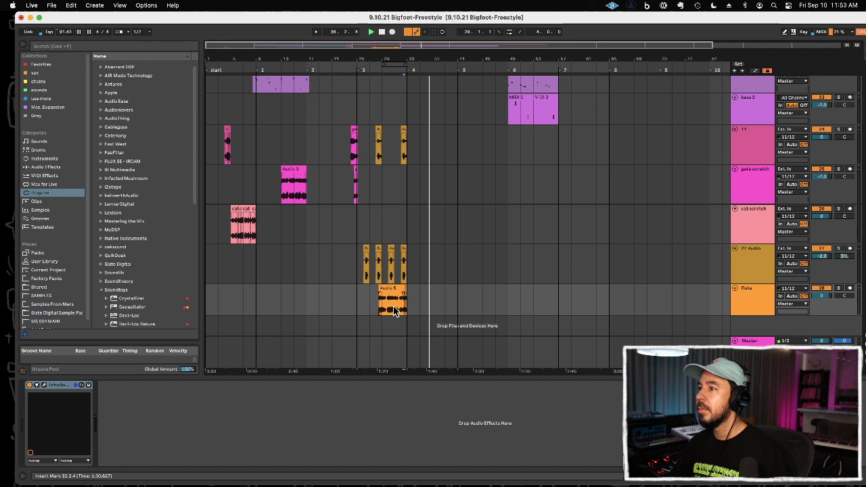
pyautogui.click(237, 227)
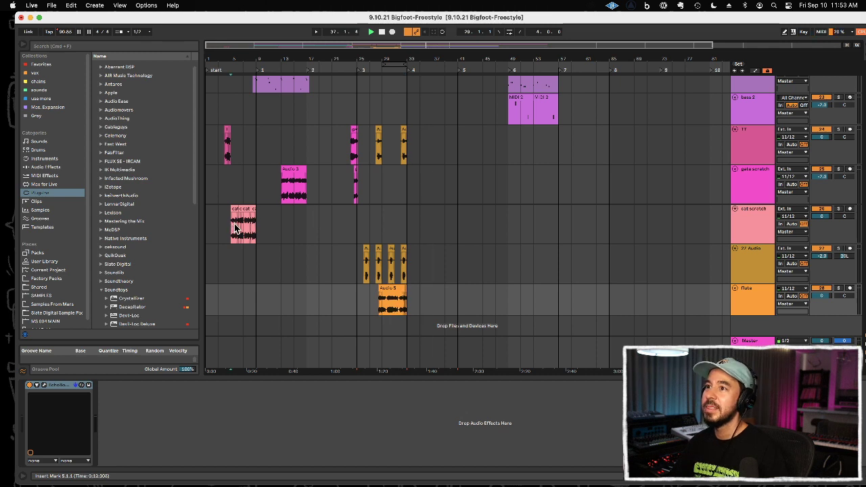
pyautogui.click(321, 228)
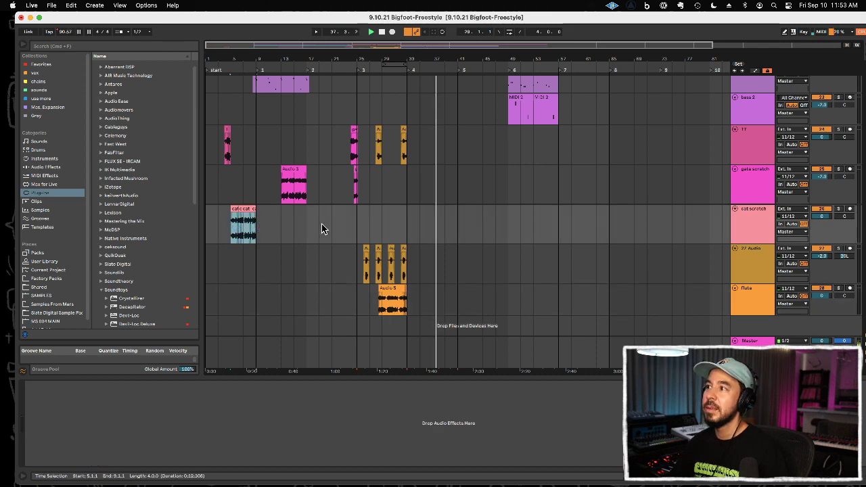
pyautogui.click(458, 227)
pyautogui.hotkey('ctrl', 'v')
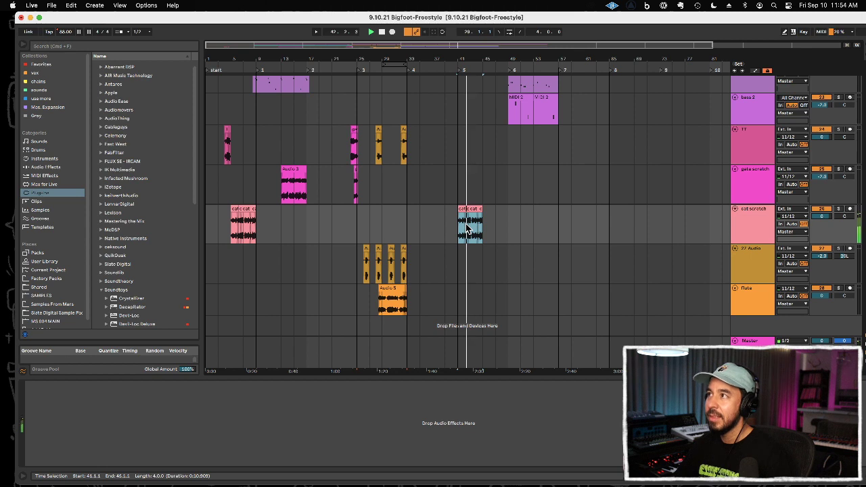
pyautogui.press('Delete')
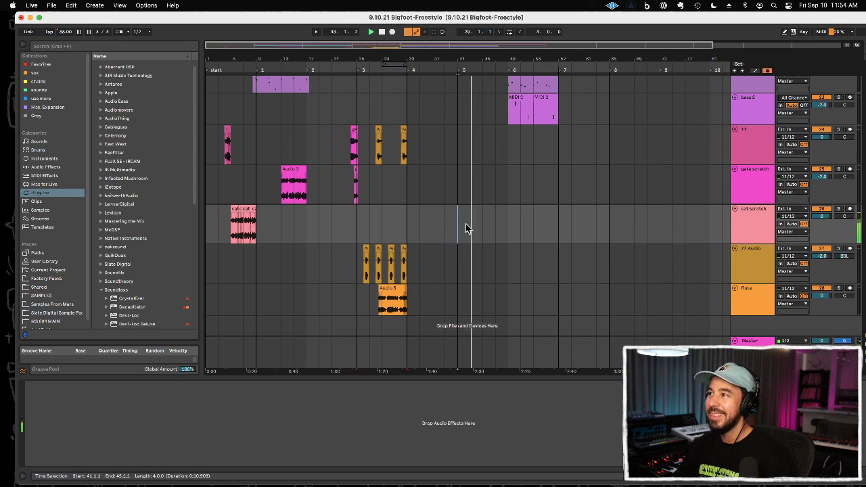
# Step: Look over the arrangement during playback and delete the bass 2 clip in bars 49 to 53
pyautogui.click(301, 170)
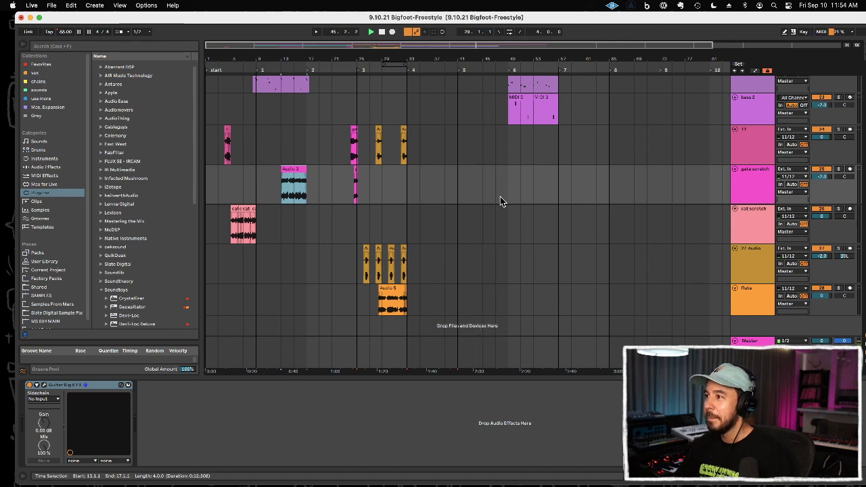
pyautogui.scroll(10, 669, 237)
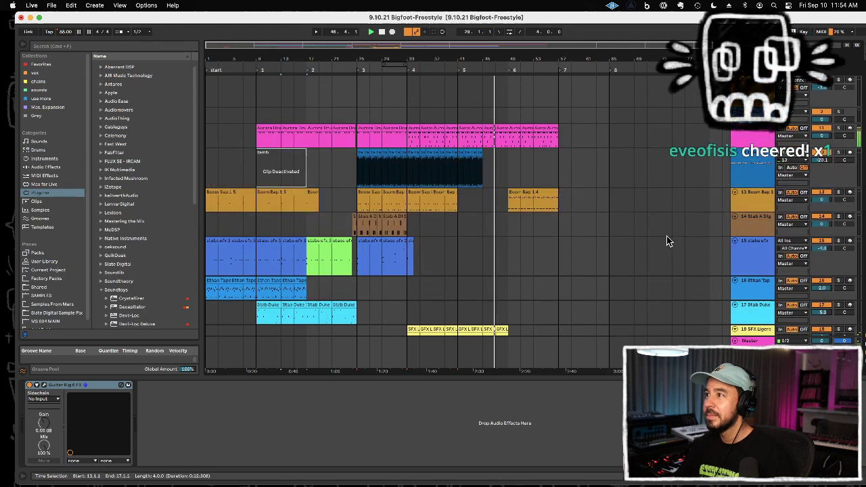
pyautogui.scroll(-5, 668, 239)
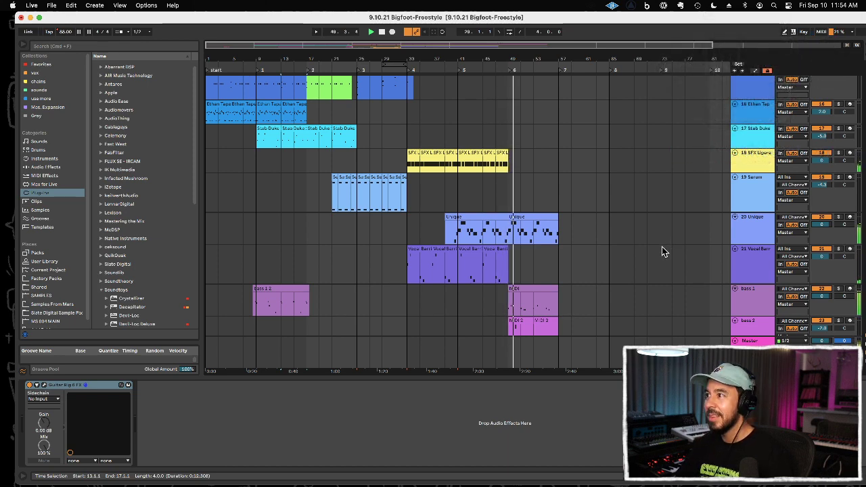
pyautogui.scroll(-5, 661, 249)
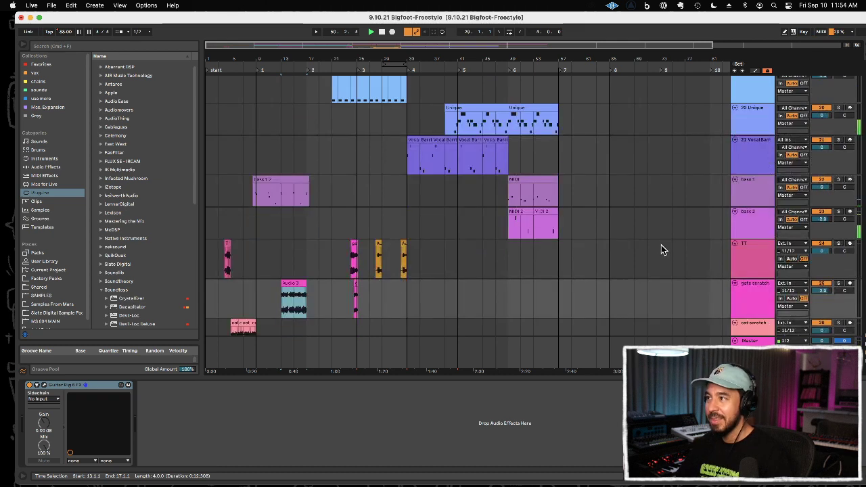
pyautogui.click(527, 214)
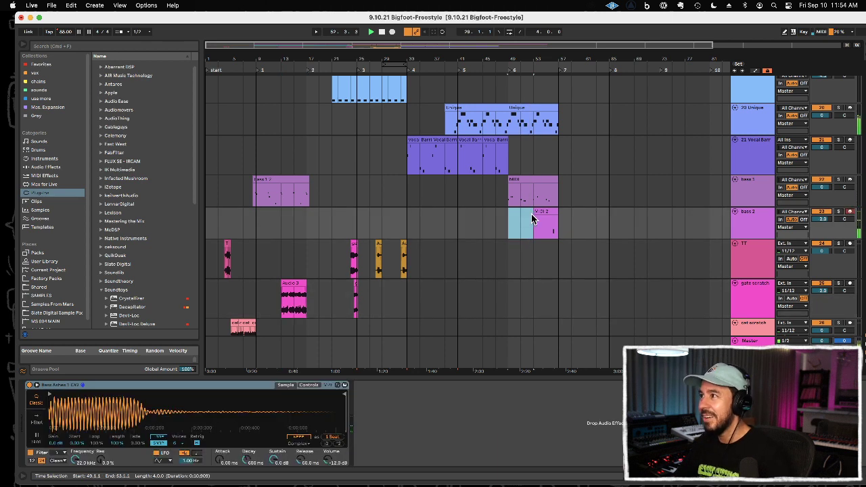
# Step: Duplicate the bass 1 and bass 2 clips of bars 53 to 57 twice, filling bars 57 to 65
pyautogui.click(570, 218)
pyautogui.moveTo(530, 224); pyautogui.dragTo(555, 193)
pyautogui.press('super+d')
# Step: Duplicate the Unique track's clip from bars 49 to 57 into bars 57 to 65
pyautogui.press('super+d')
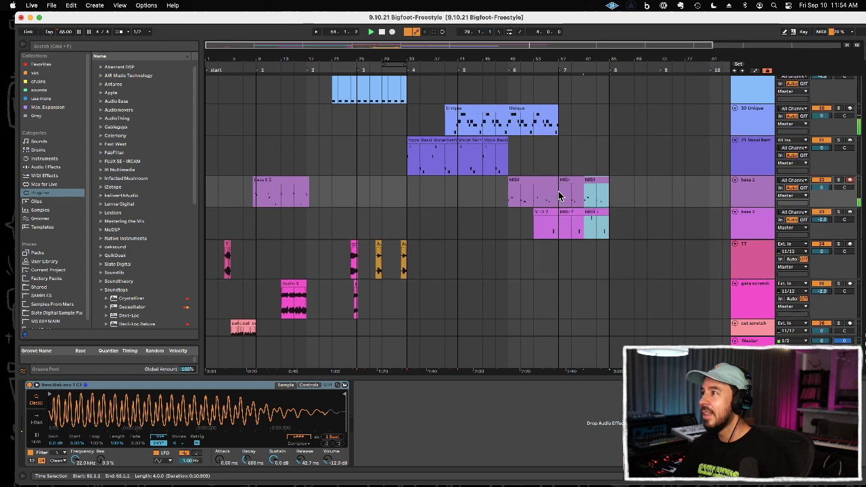
pyautogui.scroll(3, 560, 195)
pyautogui.click(544, 165)
pyautogui.press('super+d')
# Step: Duplicate the Aurora Drums and Boom Bap clips of bars 49 to 57 into bars 57 to 65
pyautogui.scroll(6, 544, 164)
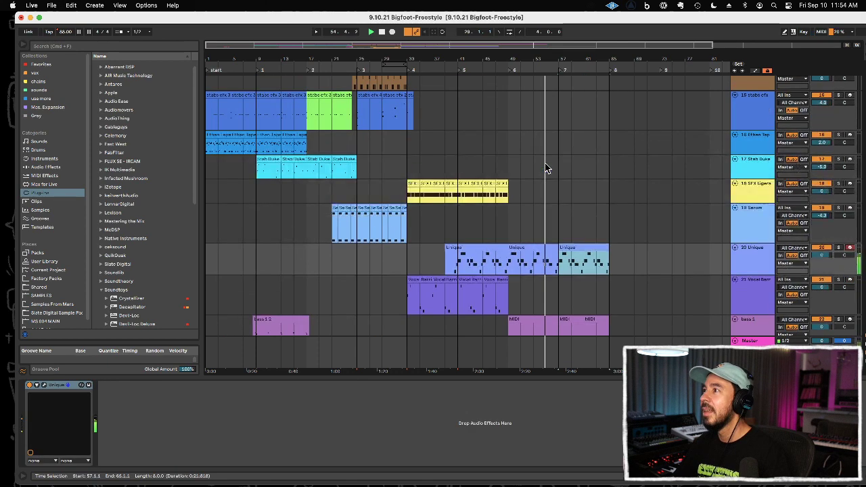
pyautogui.click(535, 193)
pyautogui.moveTo(535, 140); pyautogui.dragTo(560, 141)
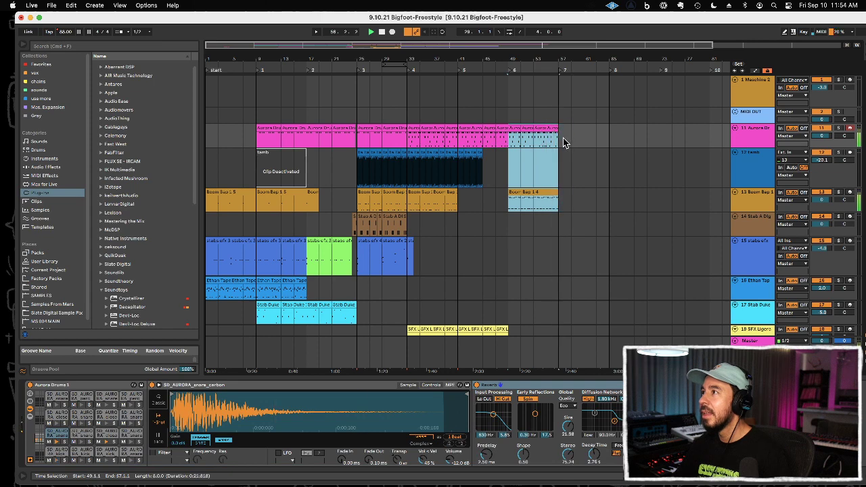
pyautogui.press('super+d')
pyautogui.click(586, 173)
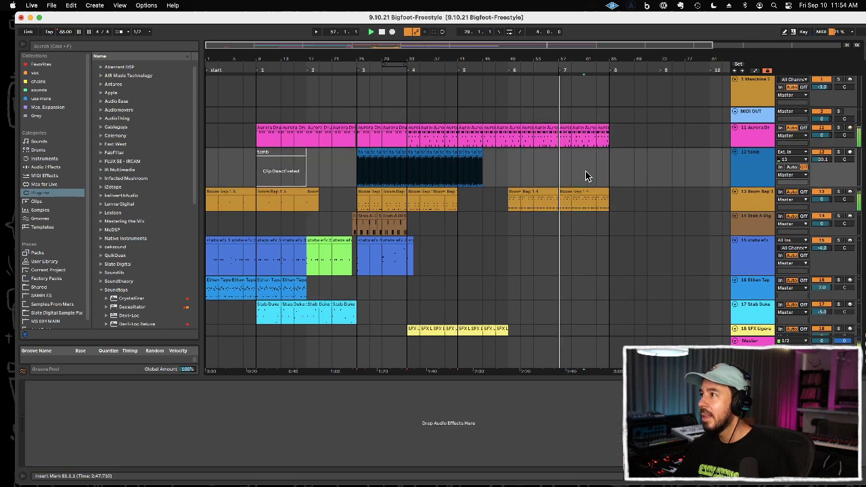
# Step: Try copying the gate scratch clip in bars 13 to 17 to bar 57 of the same track
pyautogui.scroll(-10, 560, 155)
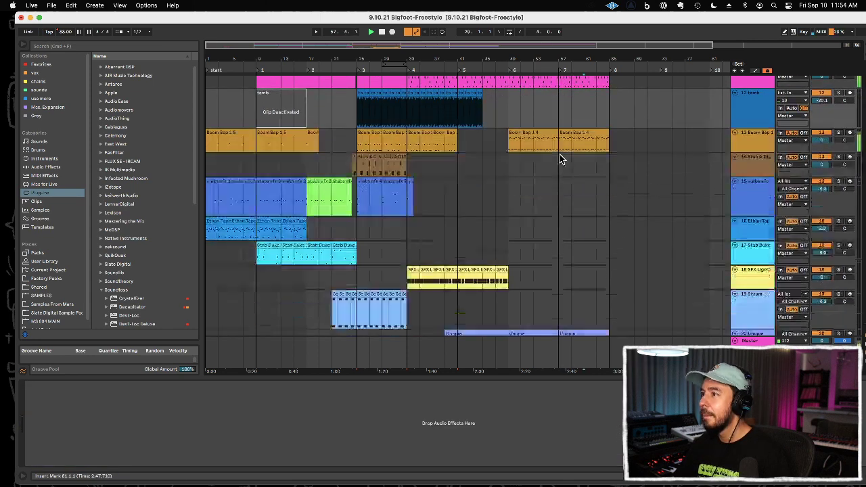
pyautogui.scroll(-5, 547, 138)
pyautogui.click(295, 212)
pyautogui.press('super+c')
pyautogui.click(559, 220)
pyautogui.press('super+v')
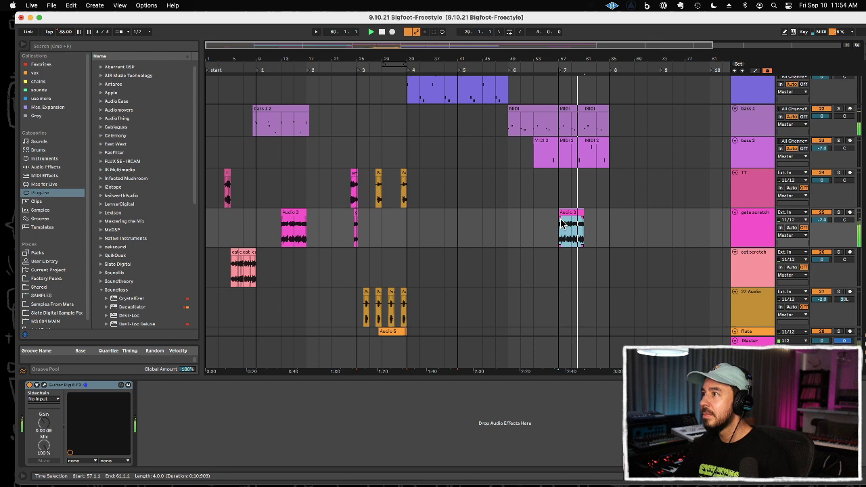
pyautogui.press('super+z')
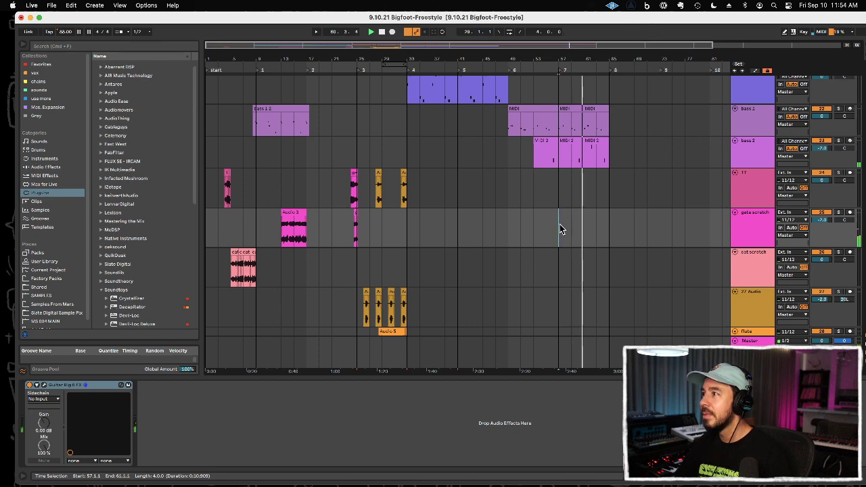
# Step: Loop bars 57 to 65 using a time selection on the flute track and play the section back
pyautogui.scroll(-2, 522, 308)
pyautogui.moveTo(370, 304); pyautogui.dragTo(500, 304)
pyautogui.moveTo(562, 305); pyautogui.dragTo(612, 308)
pyautogui.press('super+l')
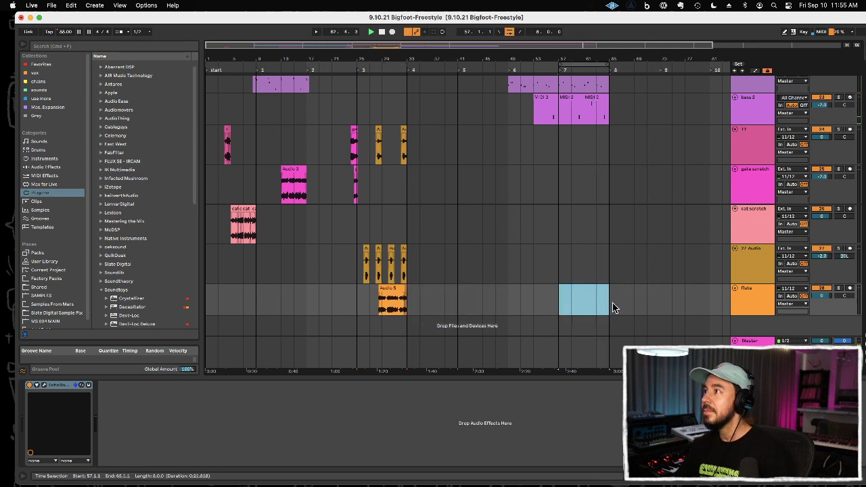
pyautogui.click(592, 271)
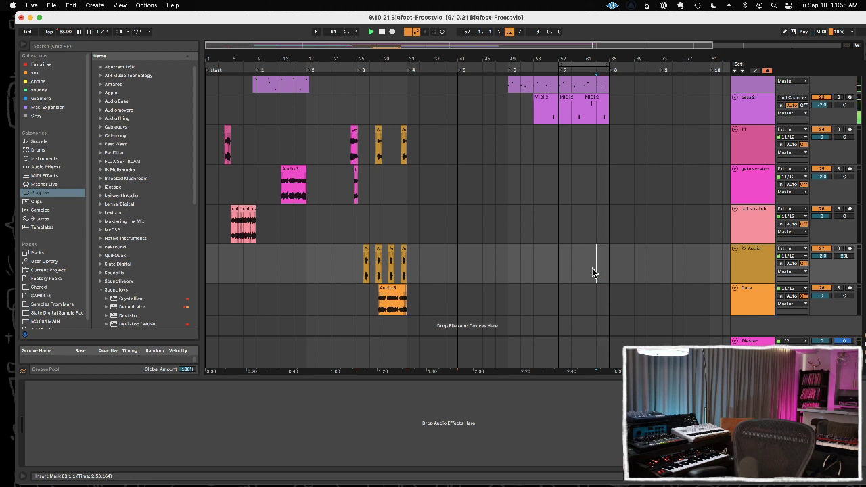
pyautogui.press('space')
pyautogui.press('space')
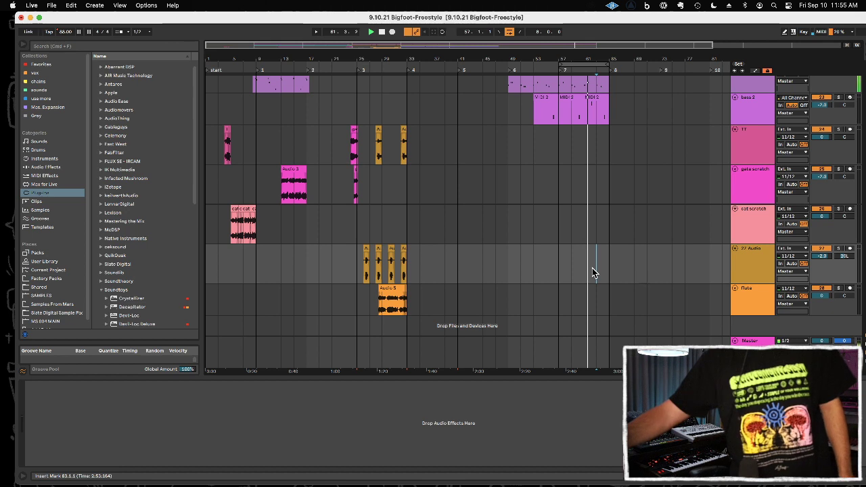
# Step: Arm the flute track and record a new take over the looped bars 57 to 65
pyautogui.click(851, 289)
pyautogui.press('F9')
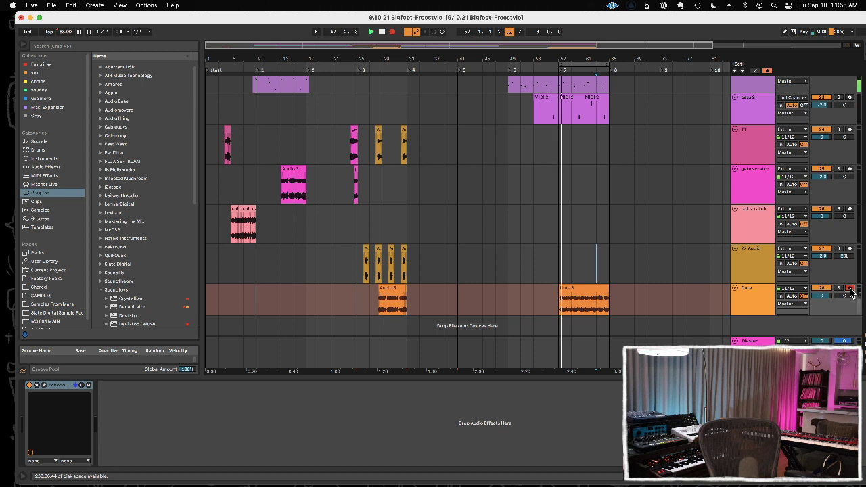
pyautogui.press('F9')
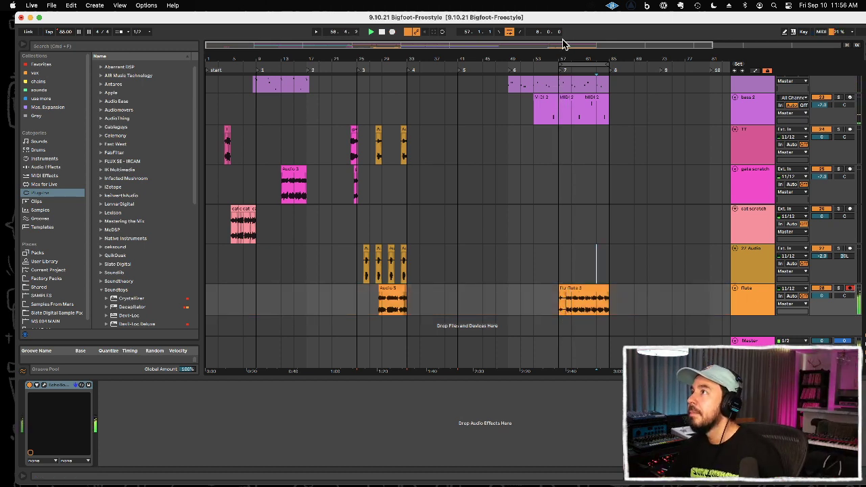
# Step: Extend the start of the long flute take back over the short clip to just before bar 57, and play from 55.3
pyautogui.moveTo(560, 60); pyautogui.dragTo(586, 241)
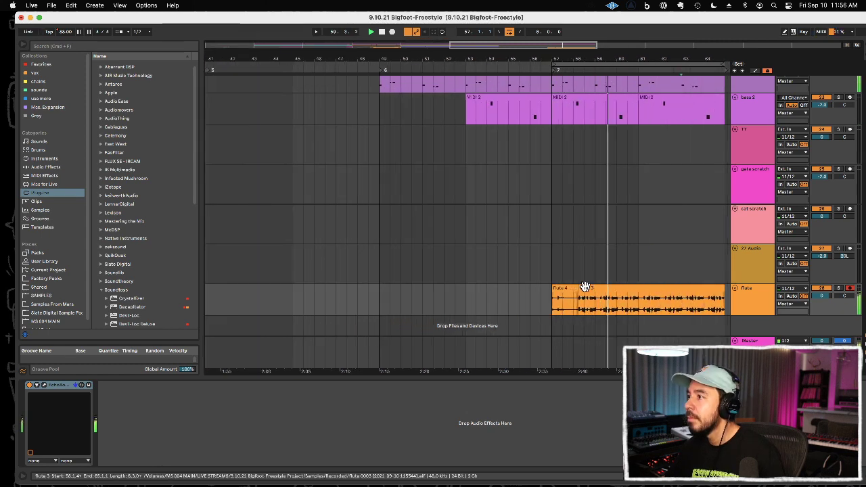
pyautogui.moveTo(580, 295); pyautogui.dragTo(535, 291)
pyautogui.click(520, 269)
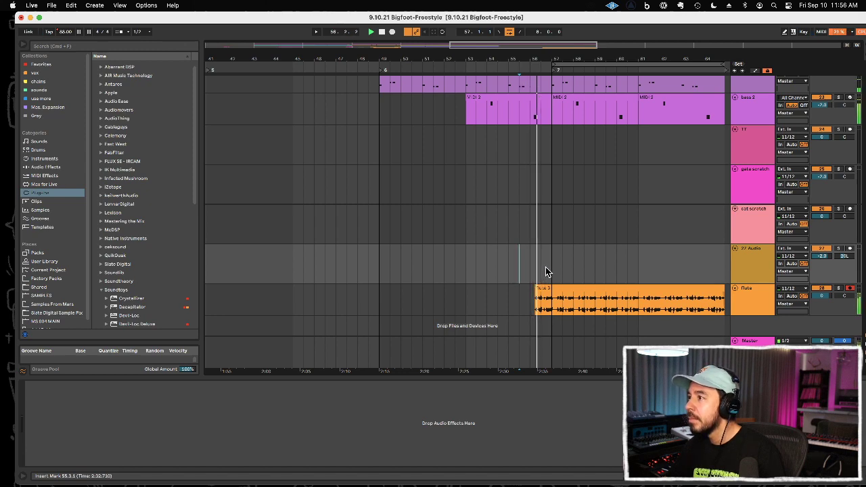
# Step: Delete the Boom Bap drums from bar 61 to the end of the section
pyautogui.moveTo(570, 54); pyautogui.dragTo(437, 34)
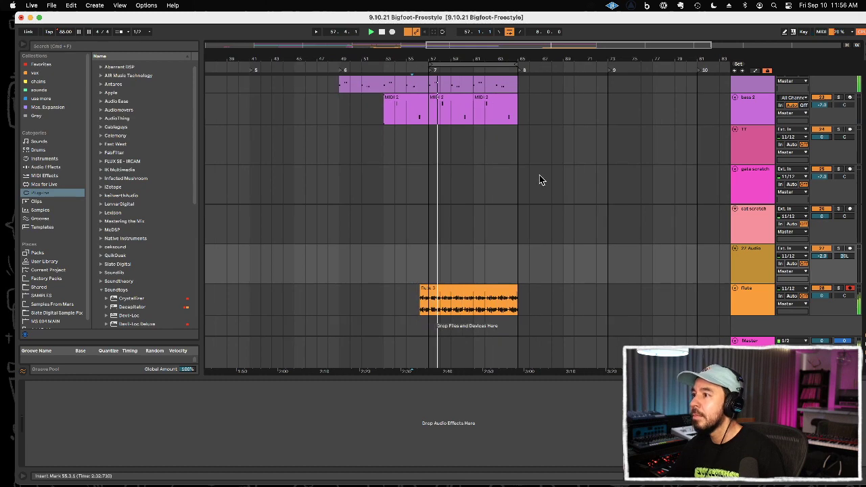
pyautogui.scroll(6, 539, 174)
pyautogui.scroll(5, 529, 188)
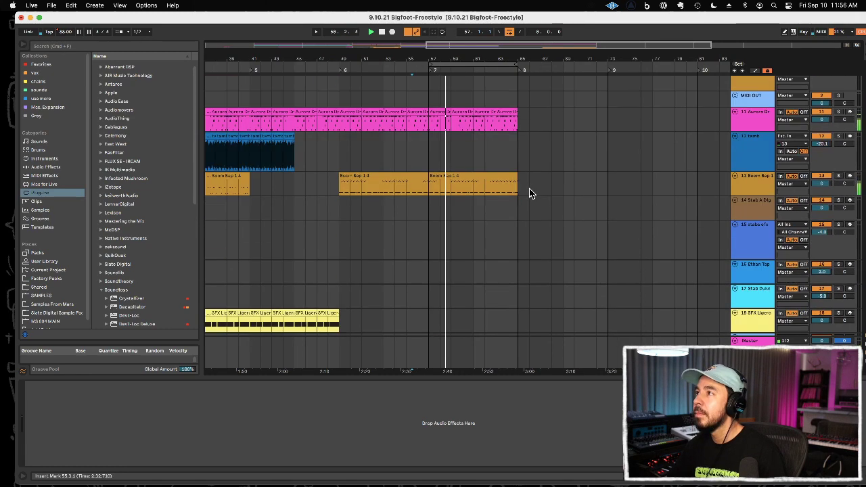
pyautogui.moveTo(475, 122); pyautogui.dragTo(510, 126)
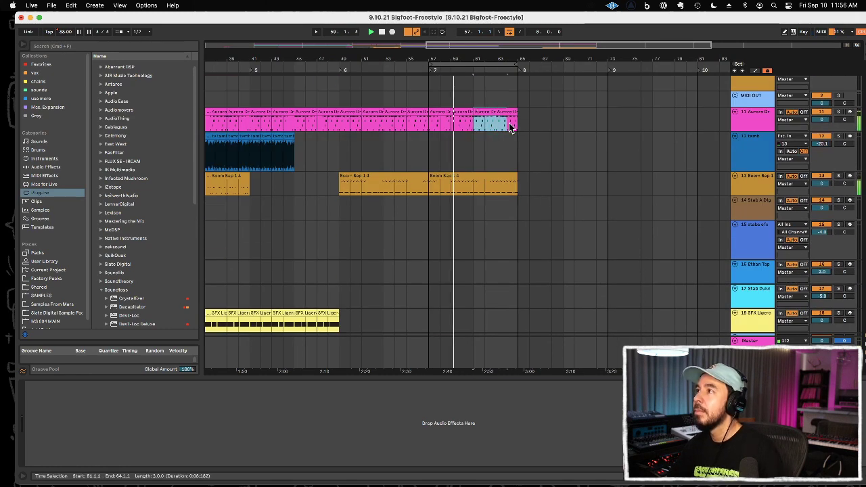
pyautogui.click(539, 129)
pyautogui.moveTo(539, 184); pyautogui.dragTo(474, 185)
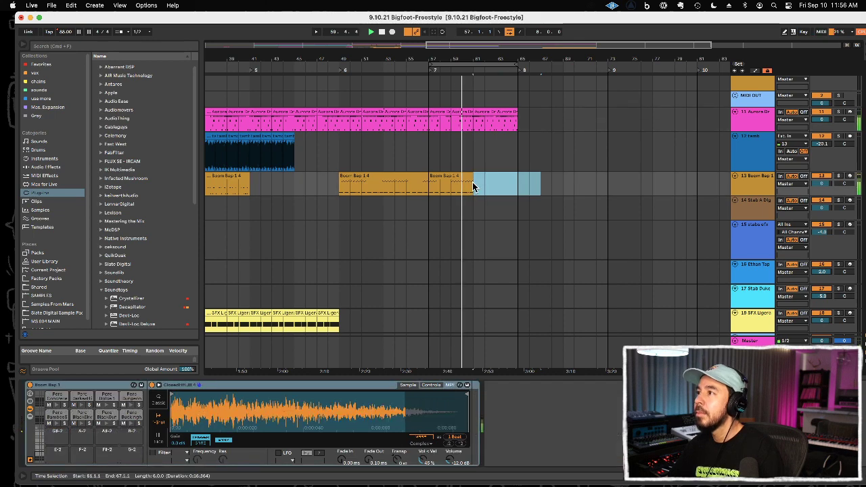
# Step: Open the last Aurora Drums clip in bars 63 to 65 and delete its closed hi-hat notes from 2.1 onward
pyautogui.moveTo(514, 58); pyautogui.dragTo(514, 102)
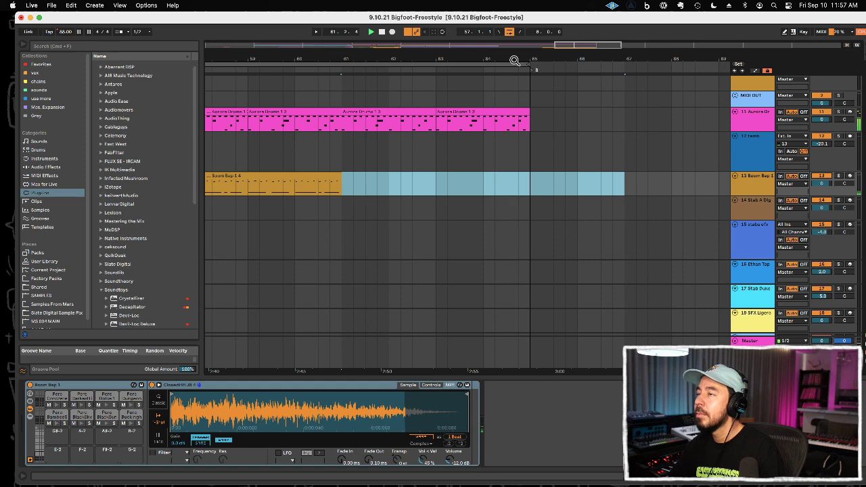
pyautogui.doubleClick(511, 112)
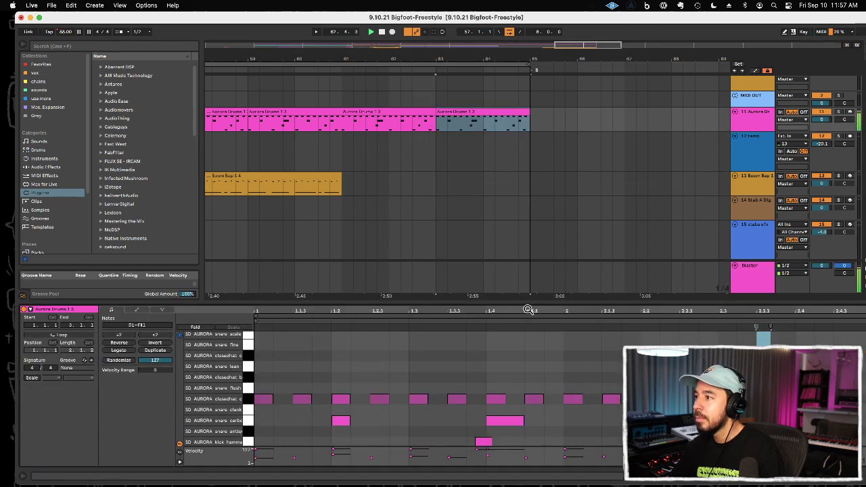
pyautogui.moveTo(528, 303); pyautogui.dragTo(518, 269)
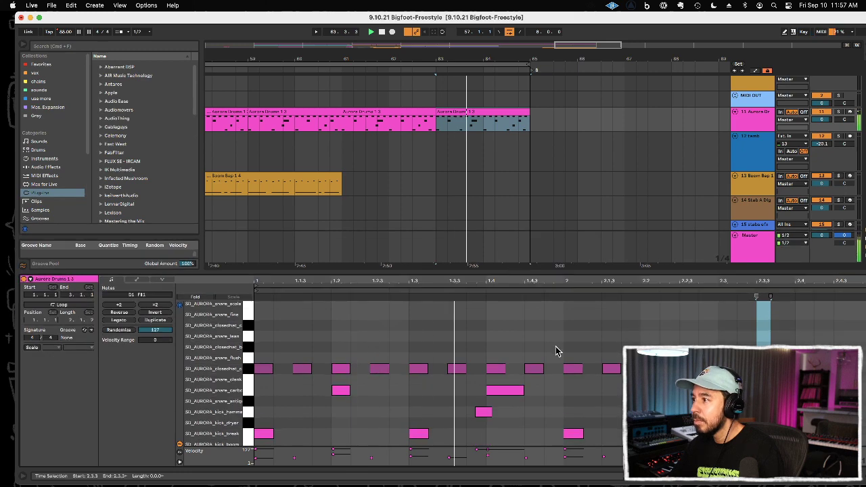
pyautogui.moveTo(558, 347); pyautogui.dragTo(625, 379)
pyautogui.press('Delete')
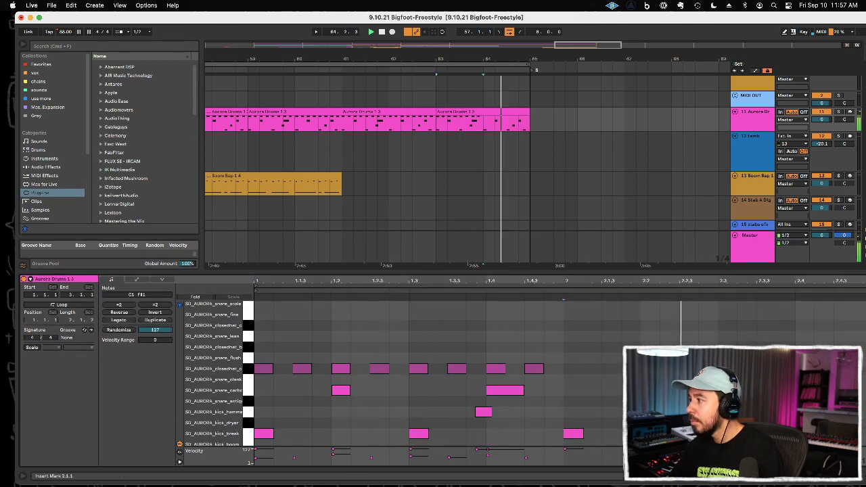
pyautogui.click(823, 324)
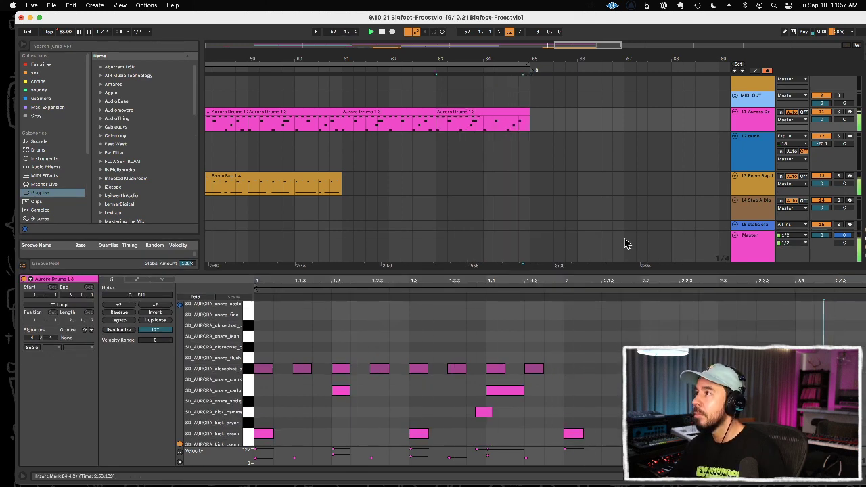
# Step: Move the arrangement's end locator to bar 67
pyautogui.moveTo(490, 60); pyautogui.dragTo(490, 14)
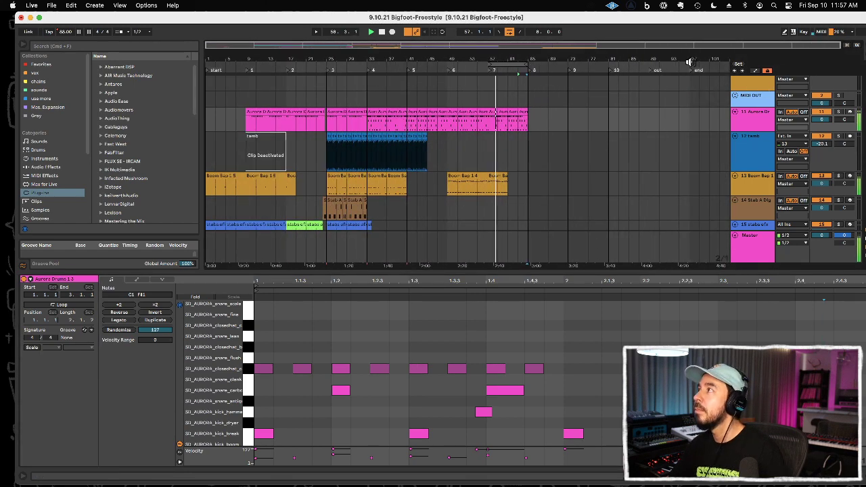
pyautogui.moveTo(694, 71); pyautogui.dragTo(441, 155)
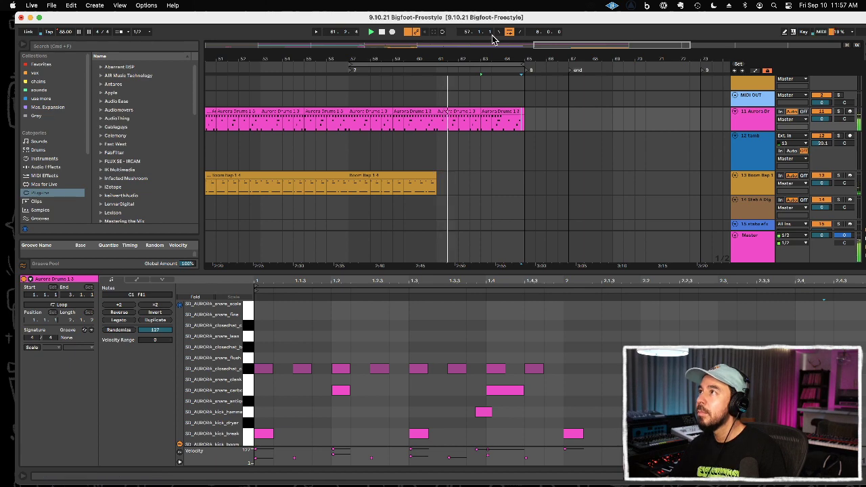
# Step: Turn looping off and play the ending past bar 65 while checking the Unique and bass tracks
pyautogui.moveTo(502, 57); pyautogui.dragTo(502, 40)
pyautogui.scroll(-5, 524, 124)
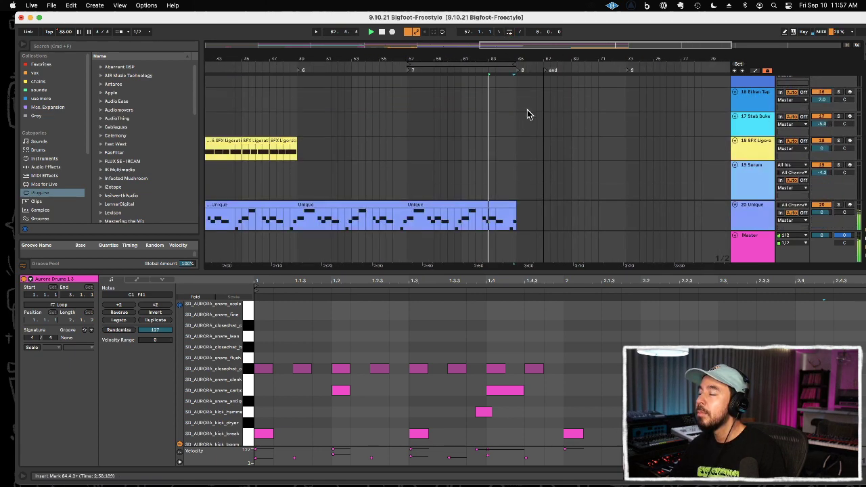
pyautogui.moveTo(510, 57); pyautogui.dragTo(510, 37)
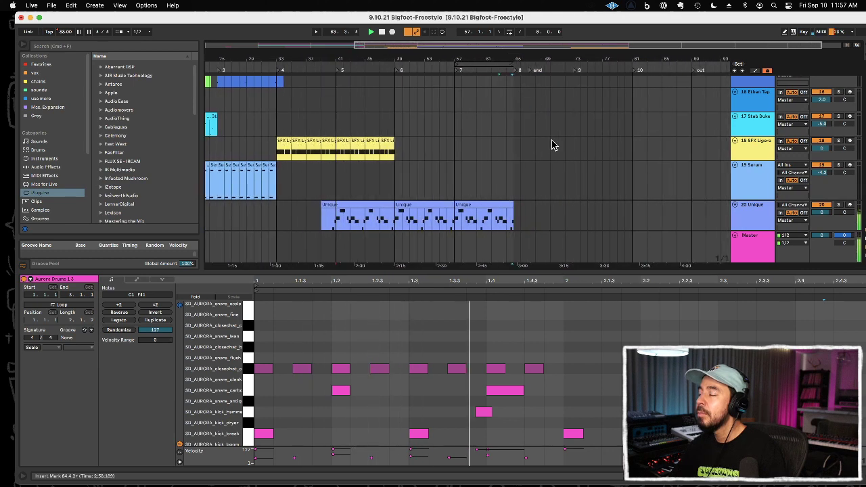
pyautogui.scroll(-5, 552, 140)
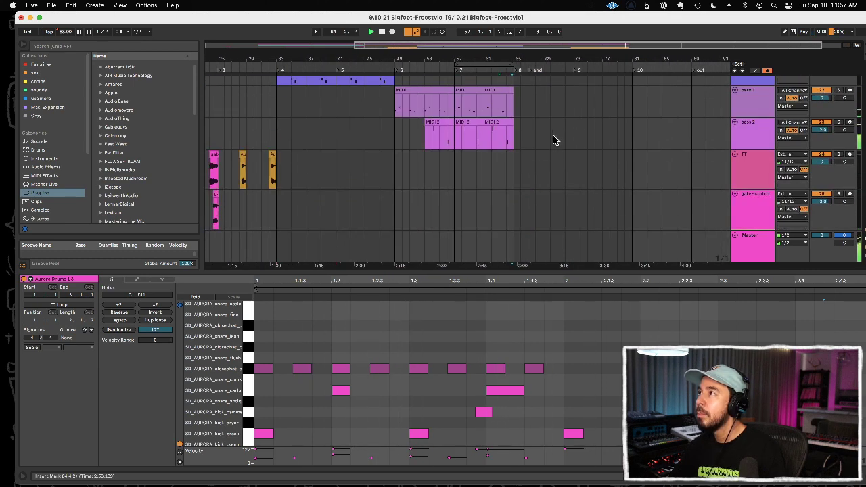
pyautogui.scroll(3, 547, 135)
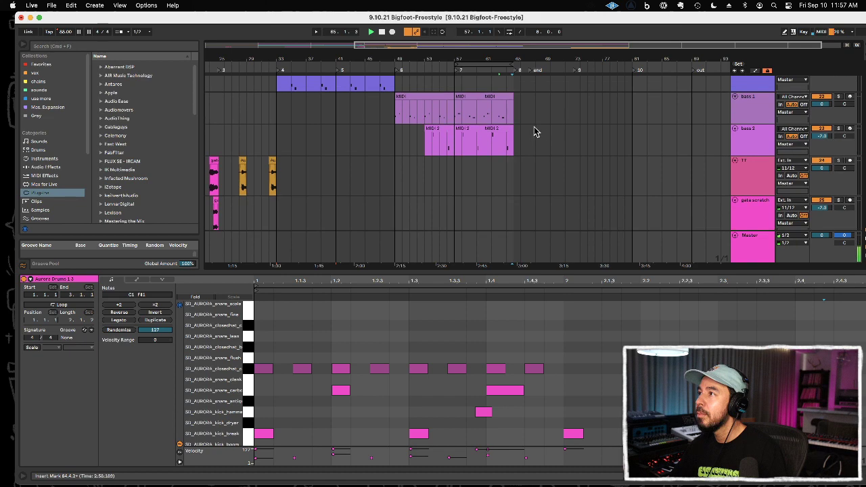
pyautogui.scroll(5, 500, 134)
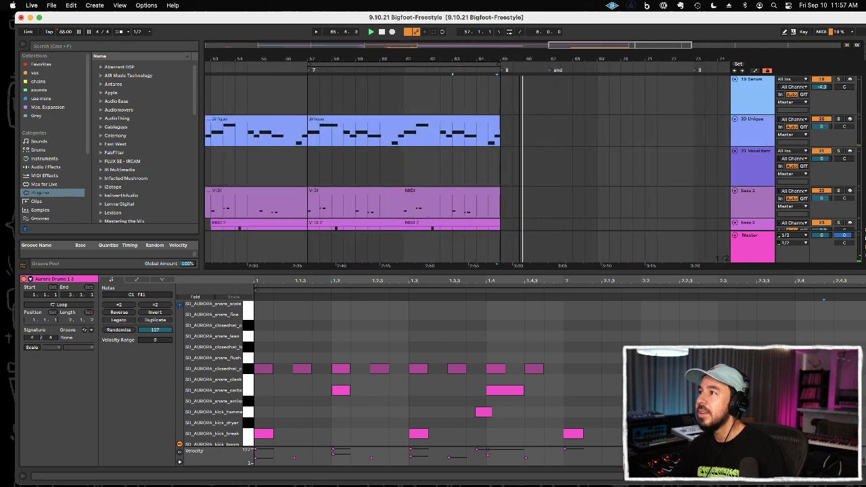
# Step: Remove the end of the last Unique clip from 64.2.1 onward and stop playback
pyautogui.moveTo(477, 135); pyautogui.dragTo(520, 136)
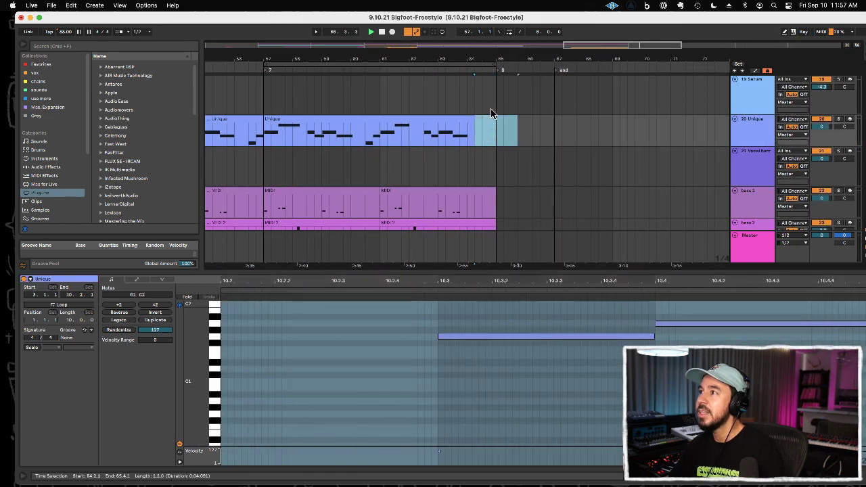
pyautogui.moveTo(475, 55); pyautogui.dragTo(476, 27)
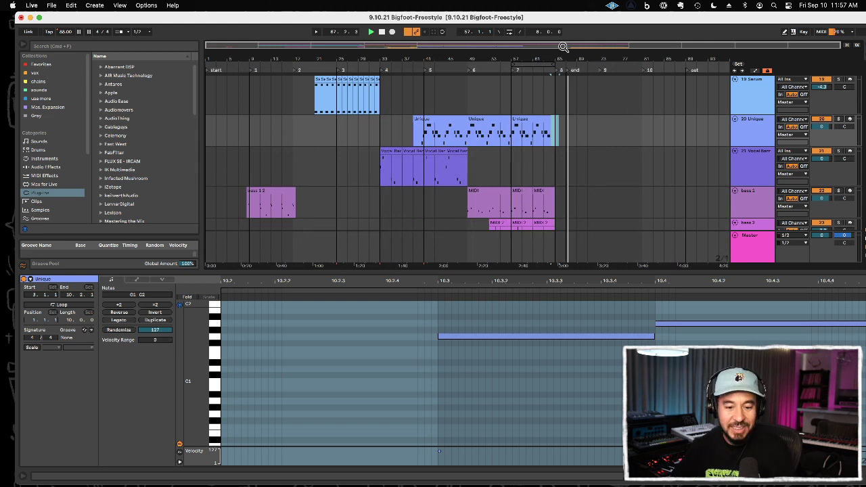
pyautogui.press('space')
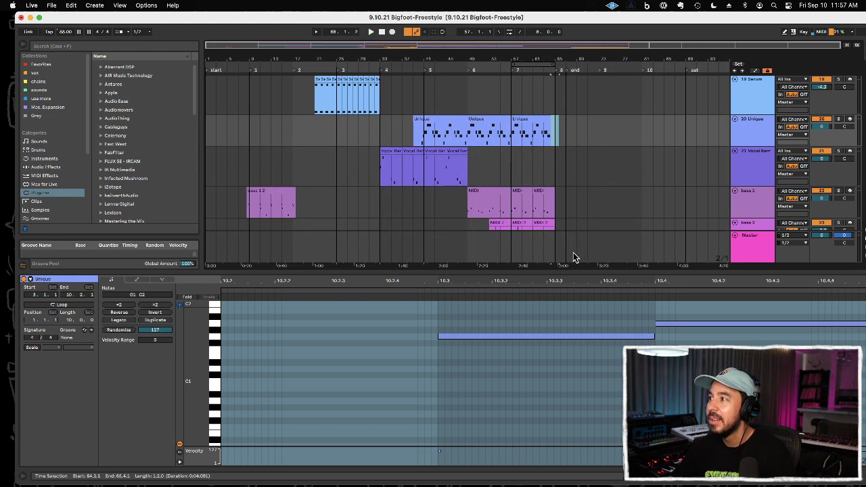
# Step: Load the Quick Mix Chain 4 rack from the chains collection onto the Master track
pyautogui.moveTo(572, 271); pyautogui.dragTo(743, 328)
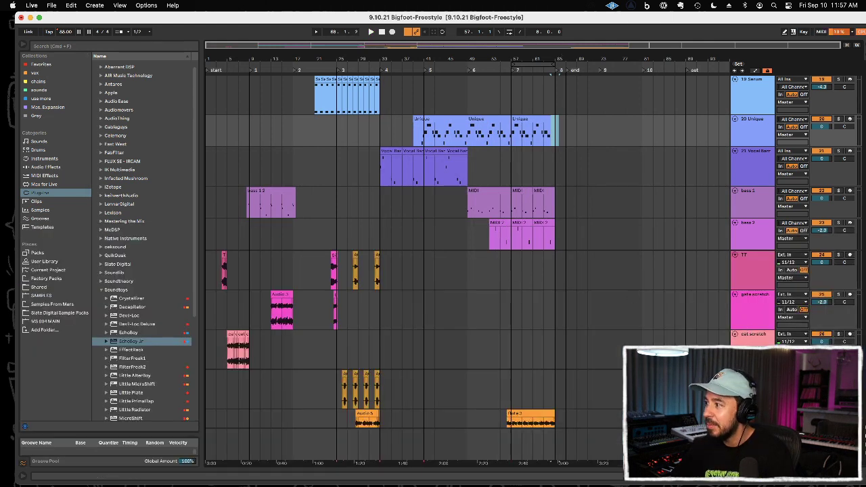
pyautogui.doubleClick(750, 434)
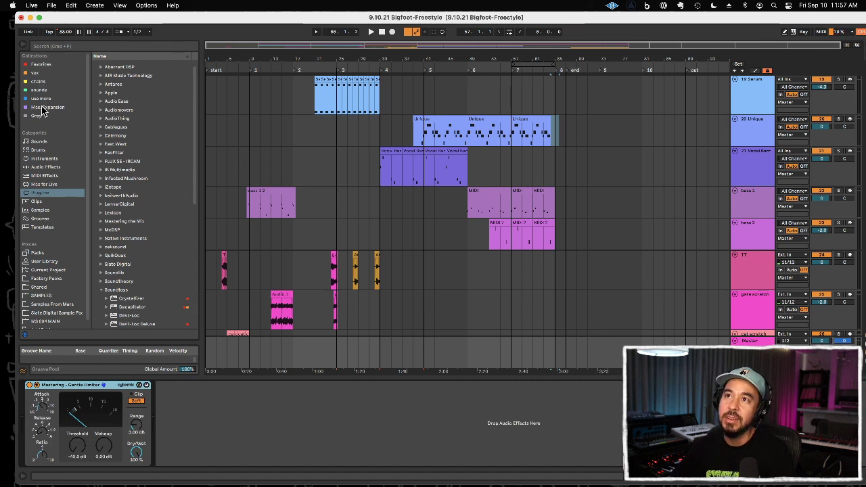
pyautogui.moveTo(38, 82); pyautogui.dragTo(39, 87)
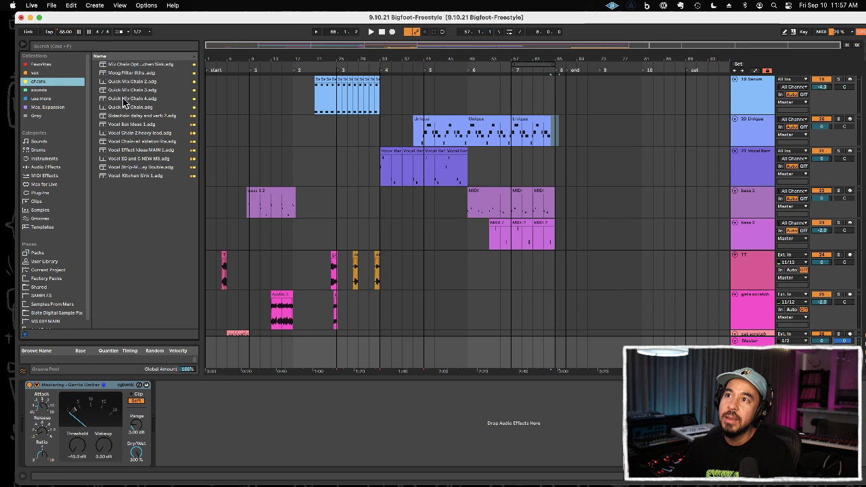
pyautogui.moveTo(124, 101); pyautogui.dragTo(132, 112)
pyautogui.moveTo(67, 369); pyautogui.dragTo(38, 402)
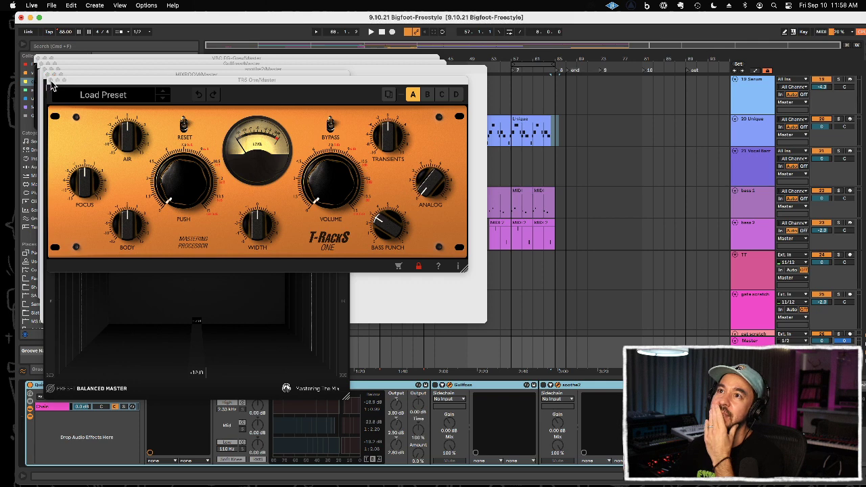
# Step: Close the T-RackS One, MIXROOM, soothe2 and Gullfoss windows, leaving only the FG-Grey compressor open
pyautogui.click(51, 80)
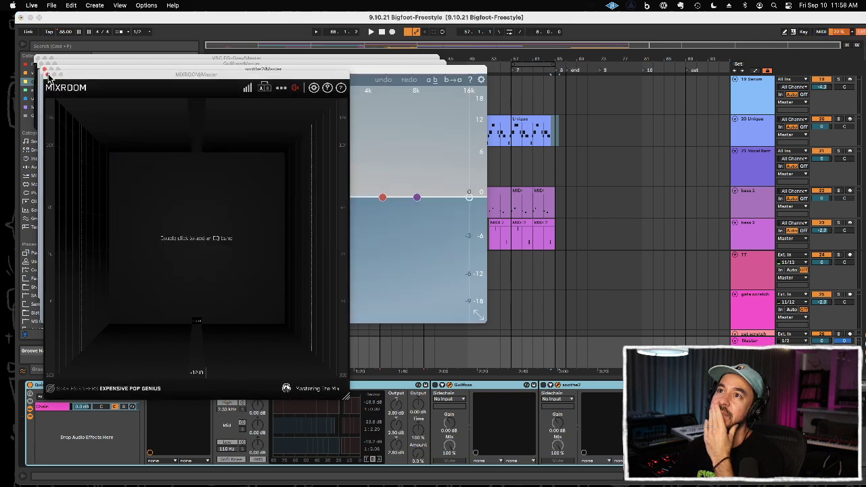
pyautogui.click(45, 74)
pyautogui.click(46, 68)
pyautogui.click(42, 65)
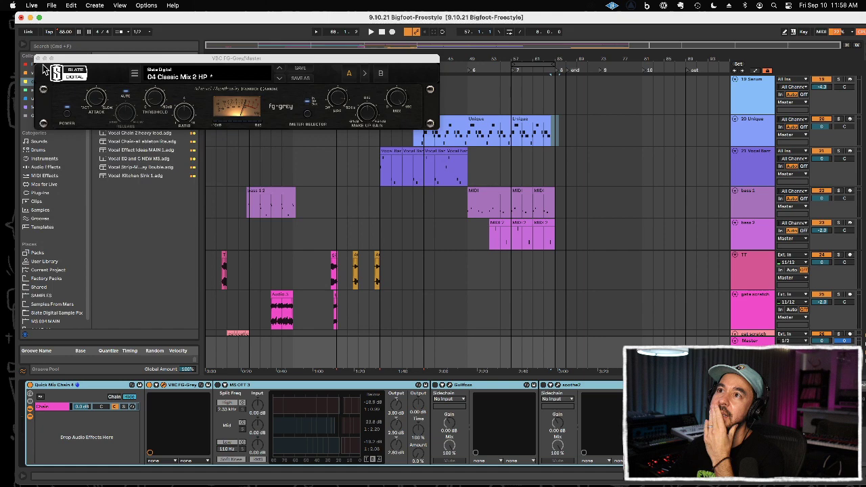
# Step: Loop bars 25 to 29 and play them through the master mix chain
pyautogui.click(333, 211)
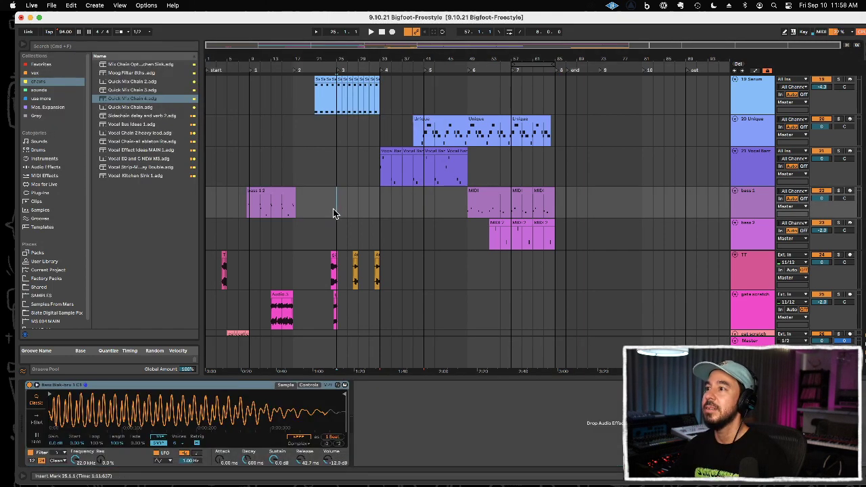
pyautogui.click(298, 365)
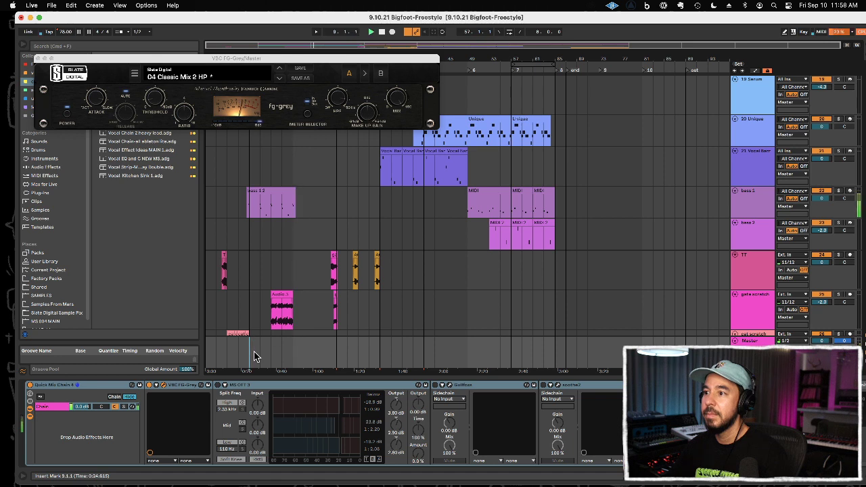
pyautogui.click(342, 357)
pyautogui.press('space')
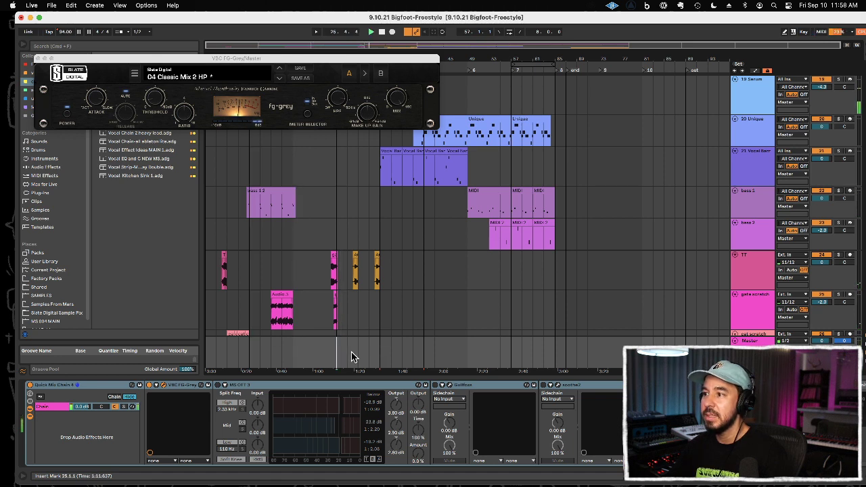
pyautogui.moveTo(348, 354); pyautogui.dragTo(358, 356)
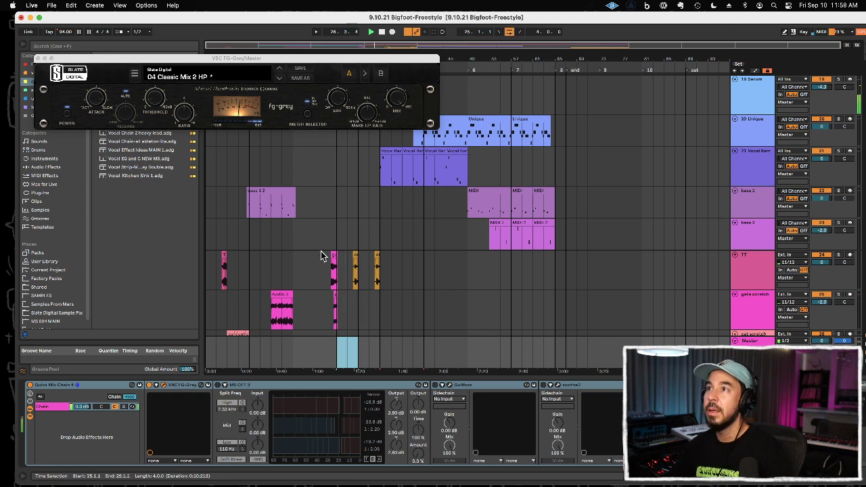
# Step: Adjust the threshold and the high-pass filter of the FG-Grey compressor on the Master while the loop plays
pyautogui.click(154, 110)
pyautogui.moveTo(154, 110); pyautogui.dragTo(156, 103)
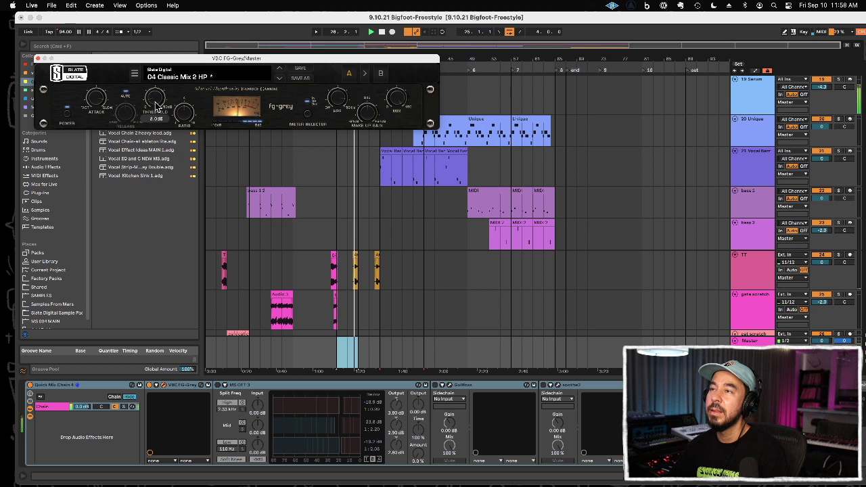
pyautogui.moveTo(340, 111)
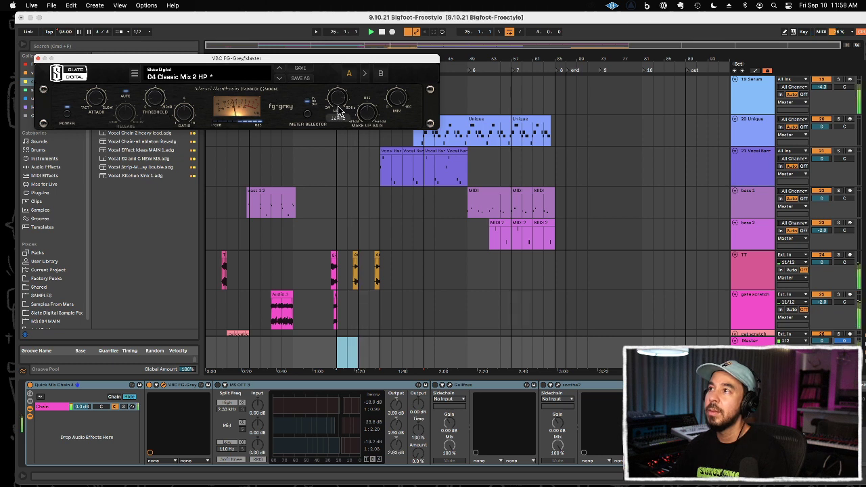
pyautogui.moveTo(341, 168); pyautogui.dragTo(334, 102)
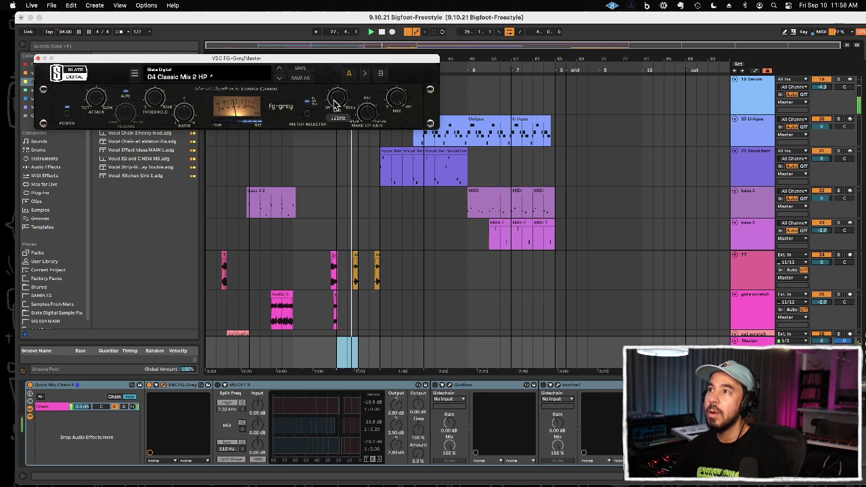
# Step: Enable the MS OTT 3 multiband compressor in the master chain and set its Amount to 15%
pyautogui.click(217, 386)
pyautogui.click(217, 386)
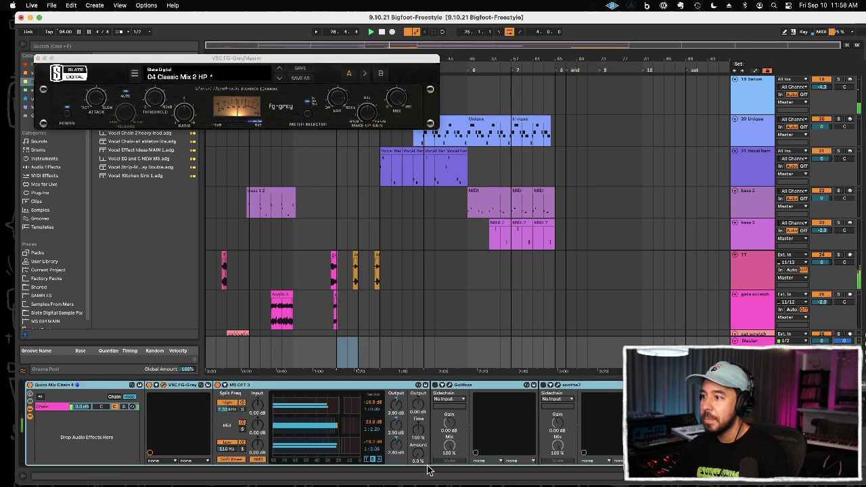
pyautogui.moveTo(418, 455); pyautogui.dragTo(418, 443)
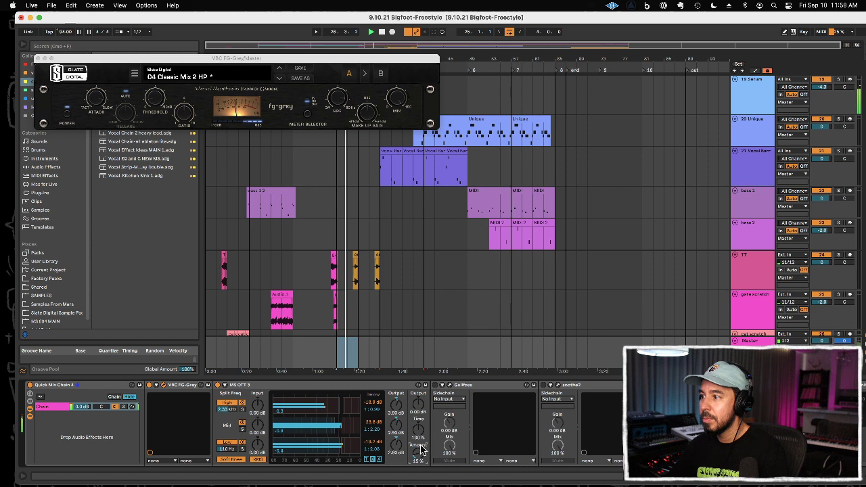
# Step: Open Gullfoss in the master chain, raise its Recover amount and close its window
pyautogui.click(450, 386)
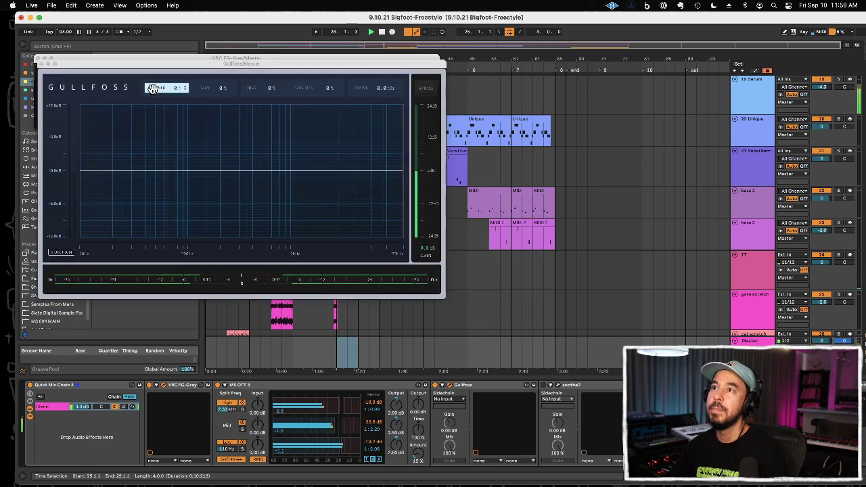
pyautogui.moveTo(176, 88); pyautogui.dragTo(176, 75)
pyautogui.click(42, 64)
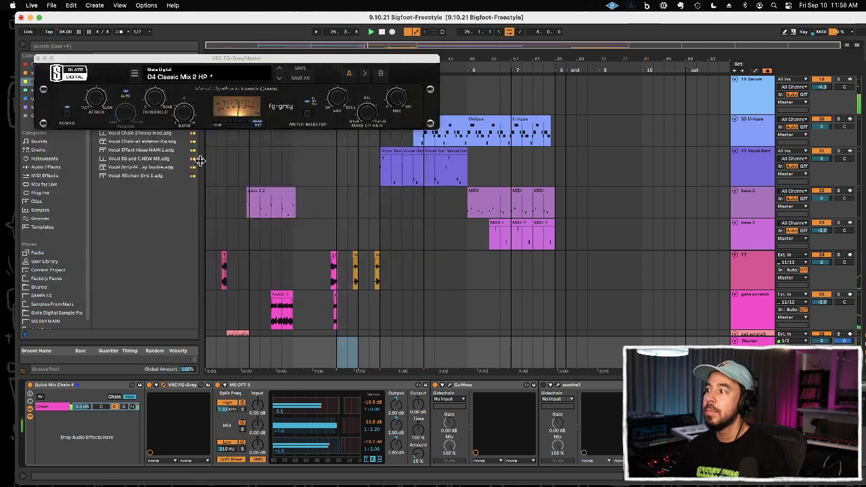
# Step: Remove soothe2 from the master chain and load the Star Engineers Hip-Hop King preset in MIXROOM
pyautogui.click(606, 391)
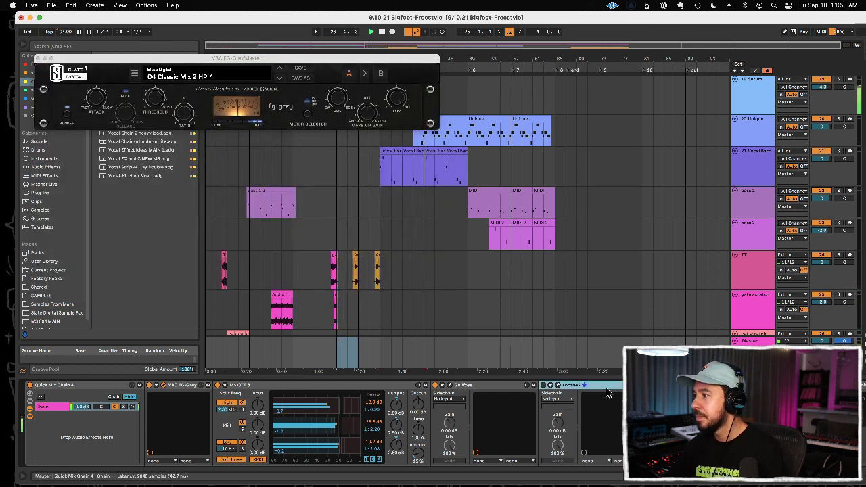
pyautogui.press('Delete')
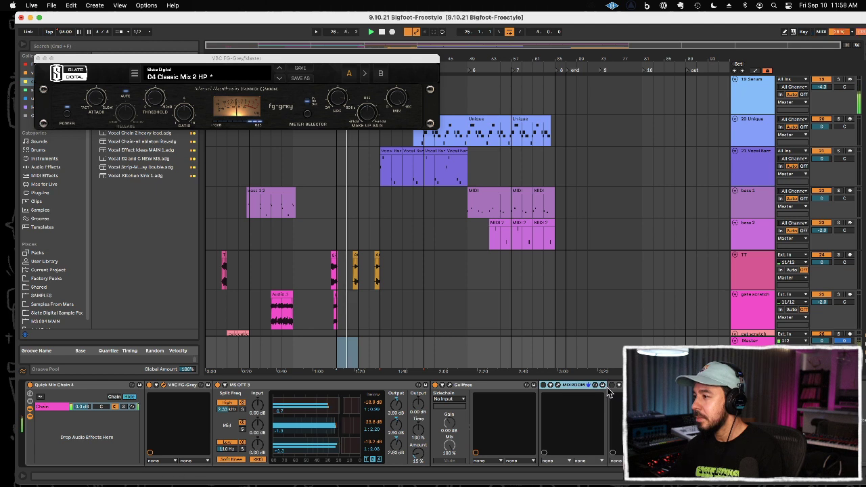
pyautogui.click(558, 385)
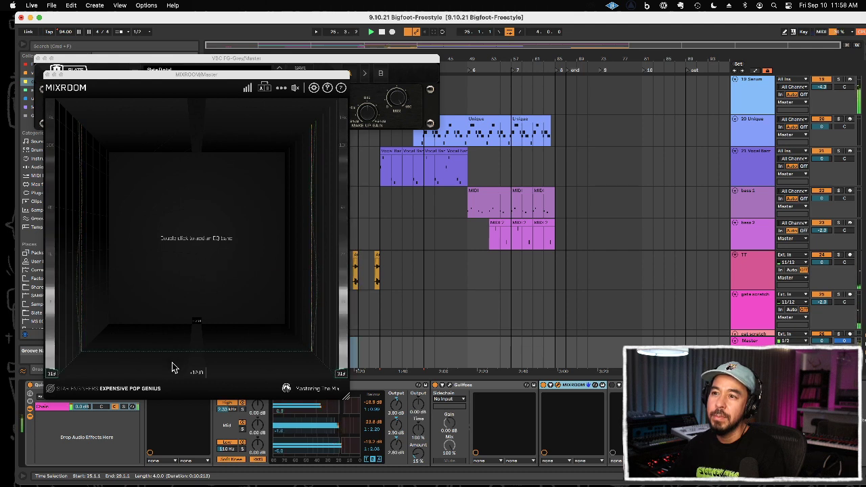
pyautogui.click(135, 389)
pyautogui.moveTo(139, 371)
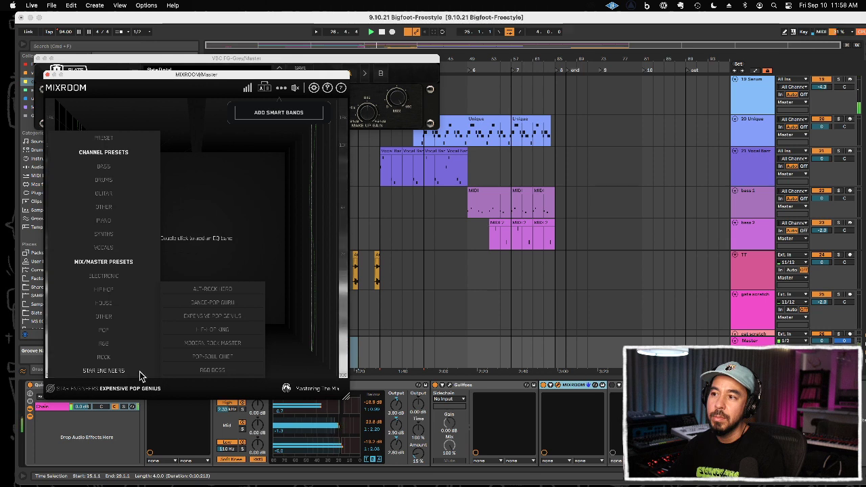
pyautogui.click(200, 331)
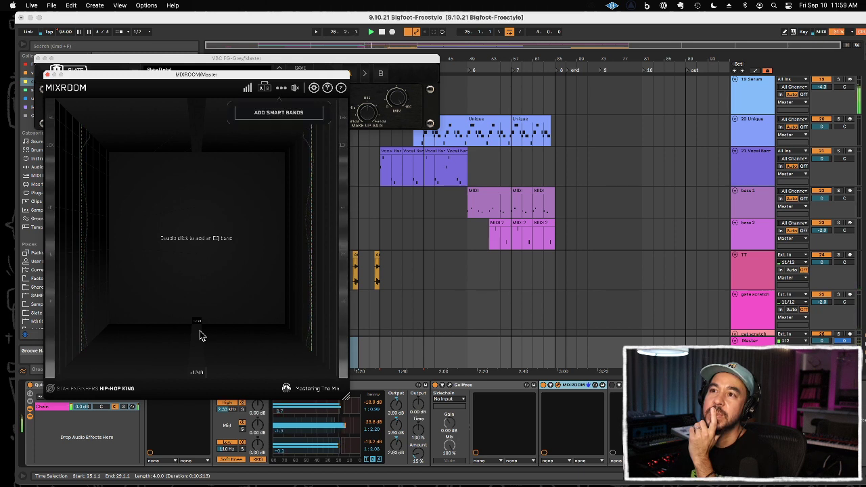
# Step: Add an EQ band in the middle of MIXROOM's range, set it to -1.5 dB and close the plug-in
pyautogui.doubleClick(193, 224)
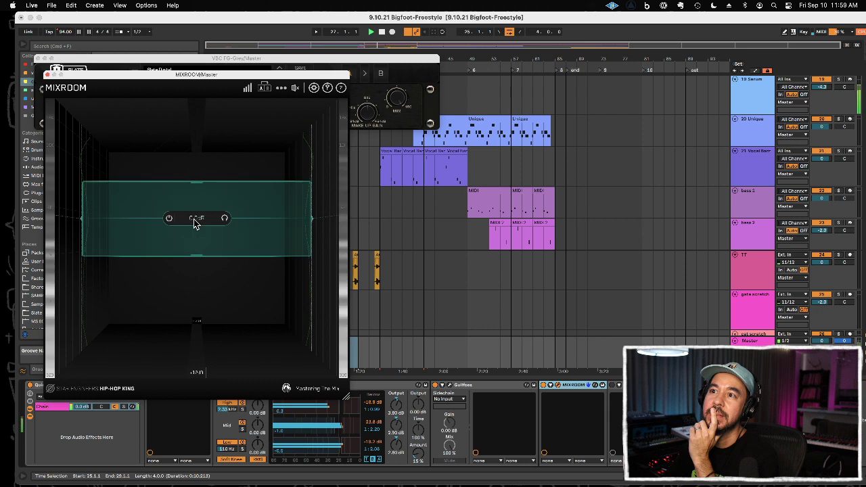
pyautogui.moveTo(155, 213)
pyautogui.mouseDown()
pyautogui.moveTo(162, 238)
pyautogui.moveTo(160, 215)
pyautogui.mouseUp()
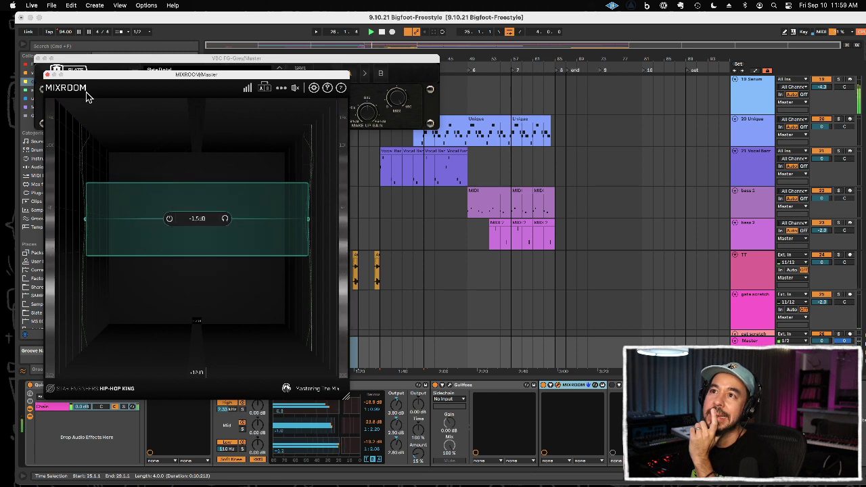
pyautogui.click(48, 74)
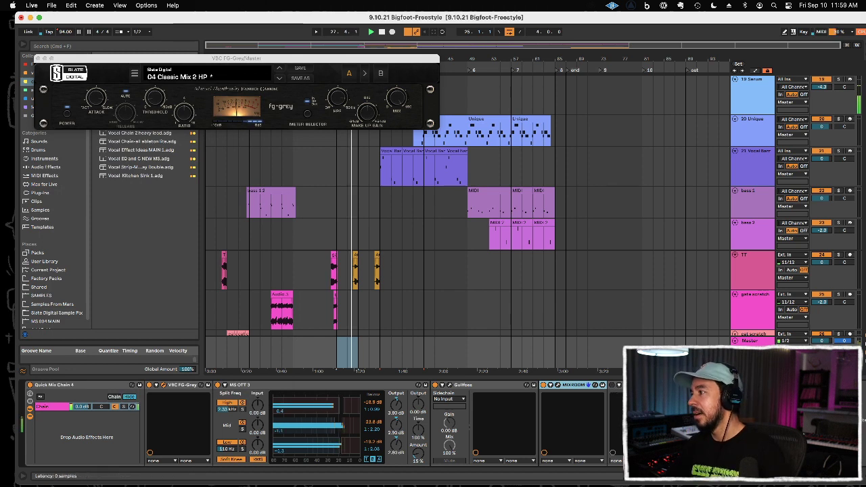
# Step: Enable T-RackS One at the end of the master chain, raise its Volume, close the plug-in windows and stop playback
pyautogui.click(614, 391)
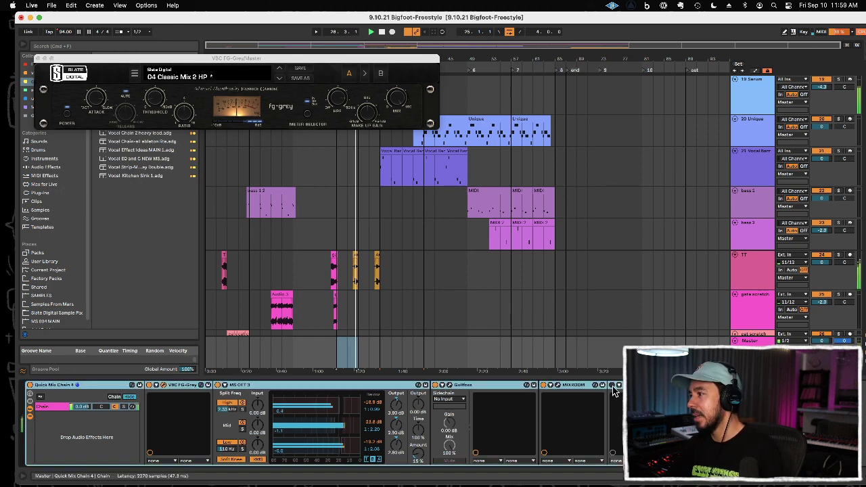
pyautogui.click(627, 385)
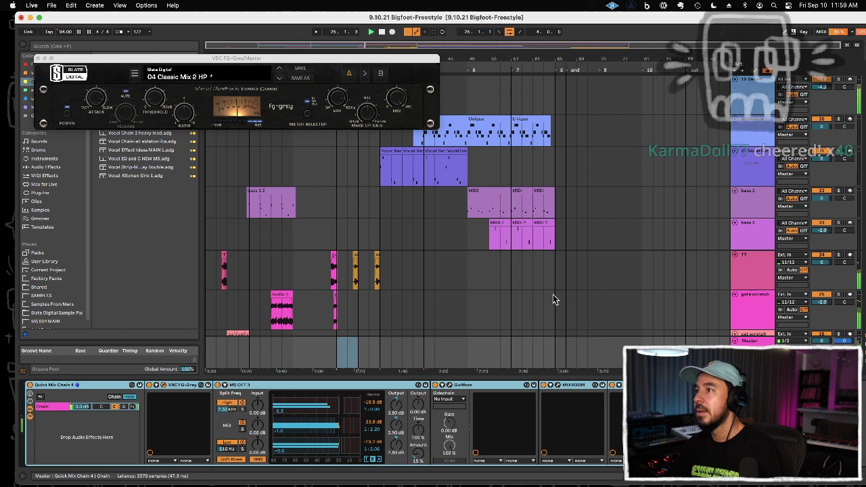
pyautogui.moveTo(326, 190); pyautogui.dragTo(325, 182)
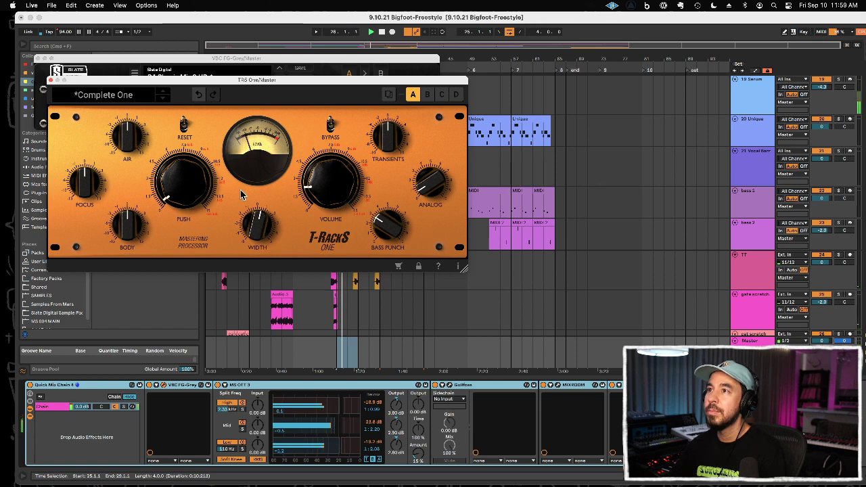
pyautogui.click(48, 80)
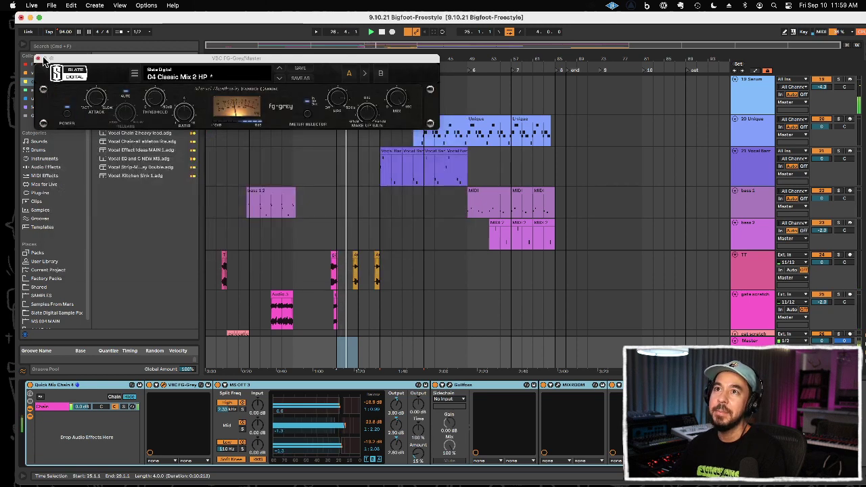
pyautogui.click(38, 60)
pyautogui.press('space')
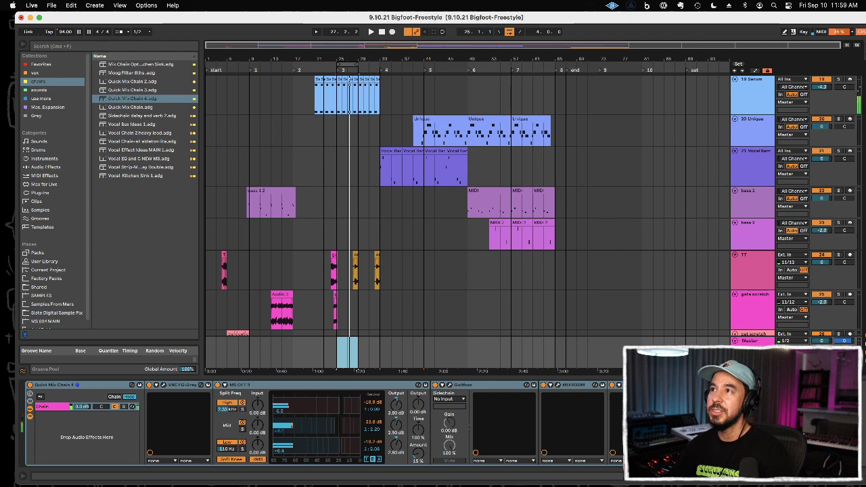
# Step: Play the arrangement from bar 1 with looping off and save the project
pyautogui.click(208, 71)
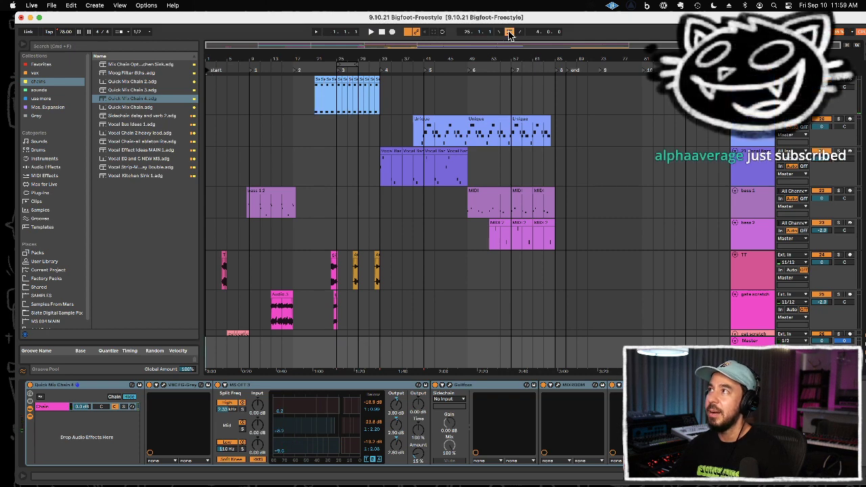
pyautogui.press('space')
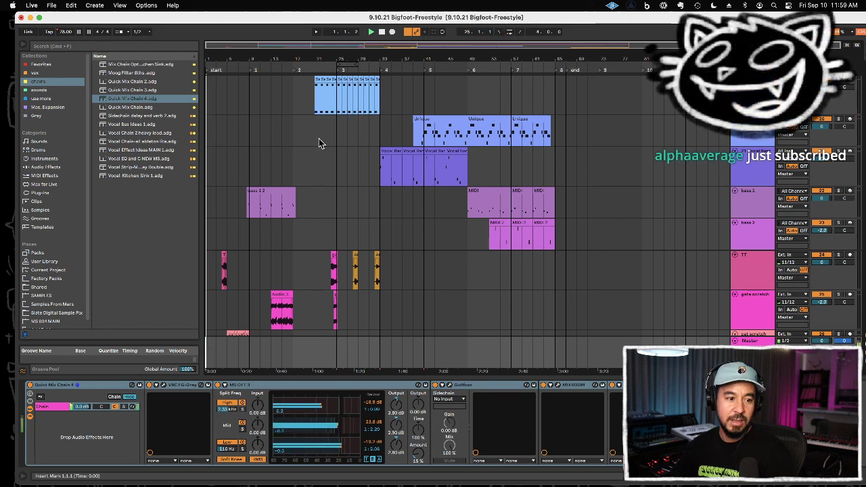
pyautogui.scroll(-5, 335, 270)
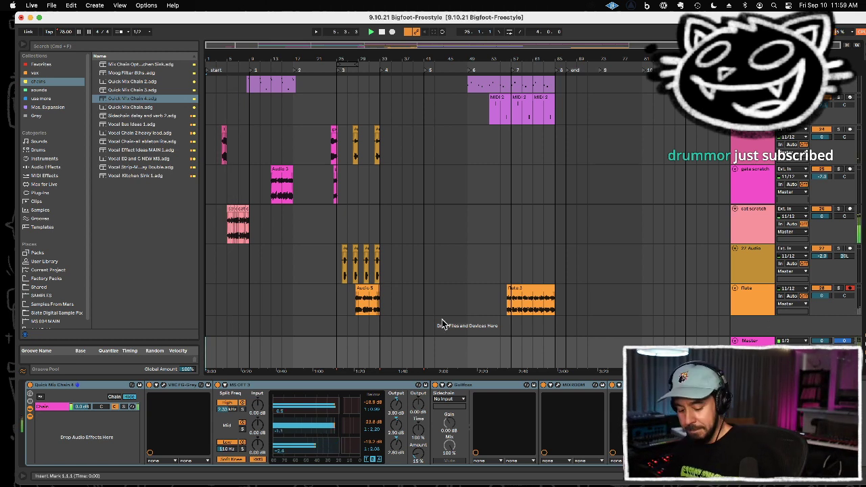
pyautogui.press('super+s')
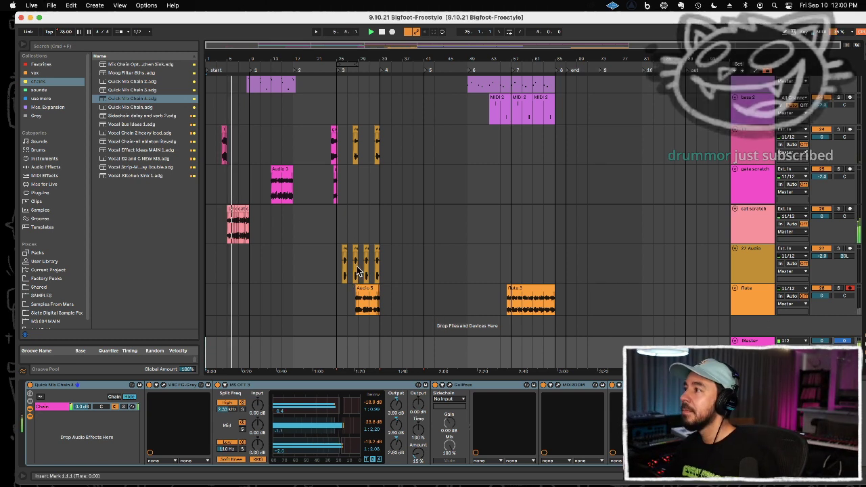